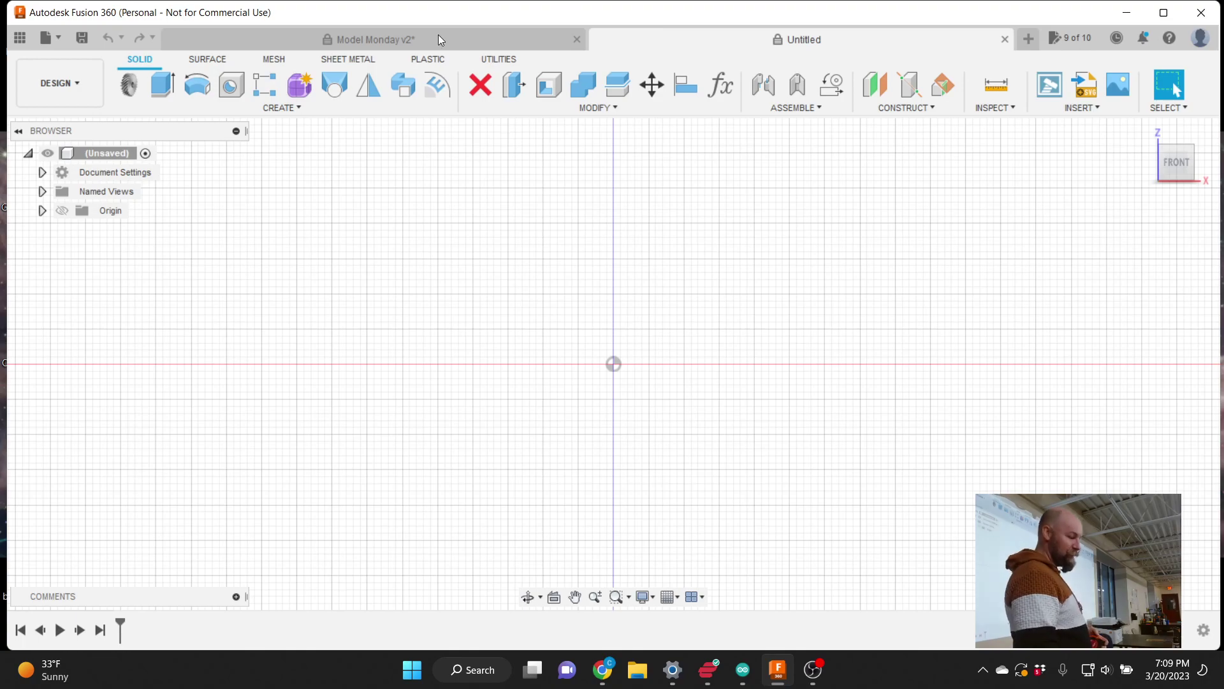
- Switch to the Model Monday v2 design and examine the lettering and light switch cover from the front, left side and angled views
{"action": "left_click", "coordinate": [433, 39]}
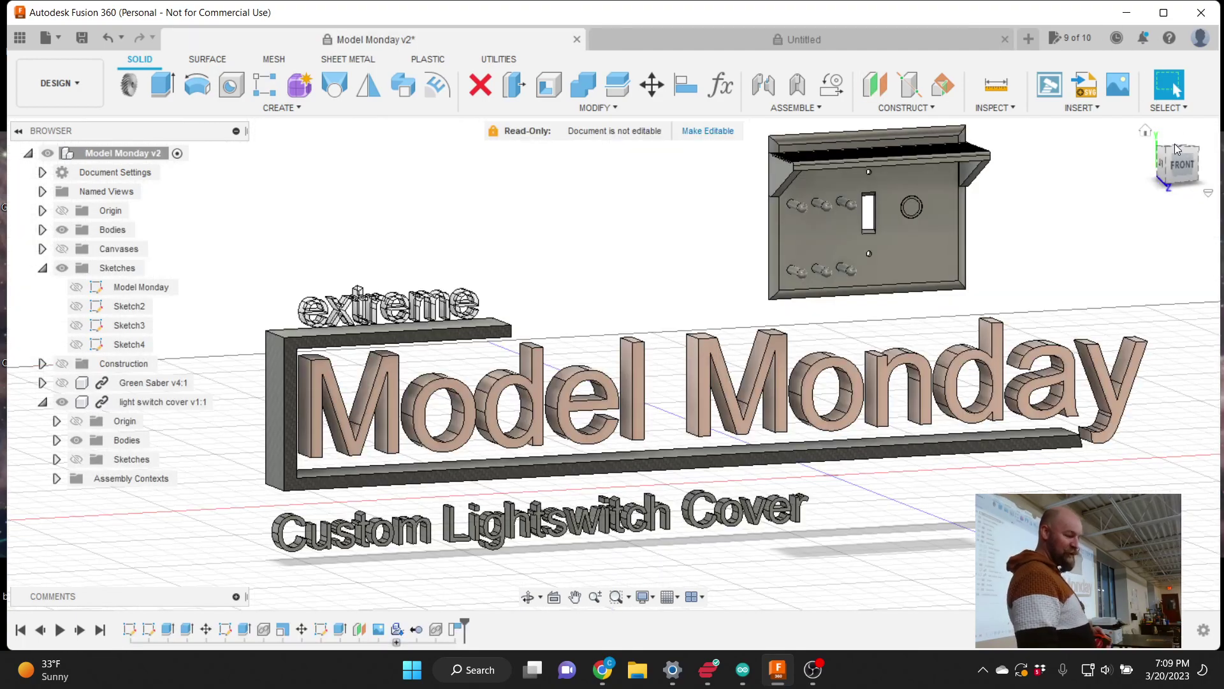
{"action": "left_click_drag", "start_coordinate": [1183, 170], "coordinate": [1195, 176]}
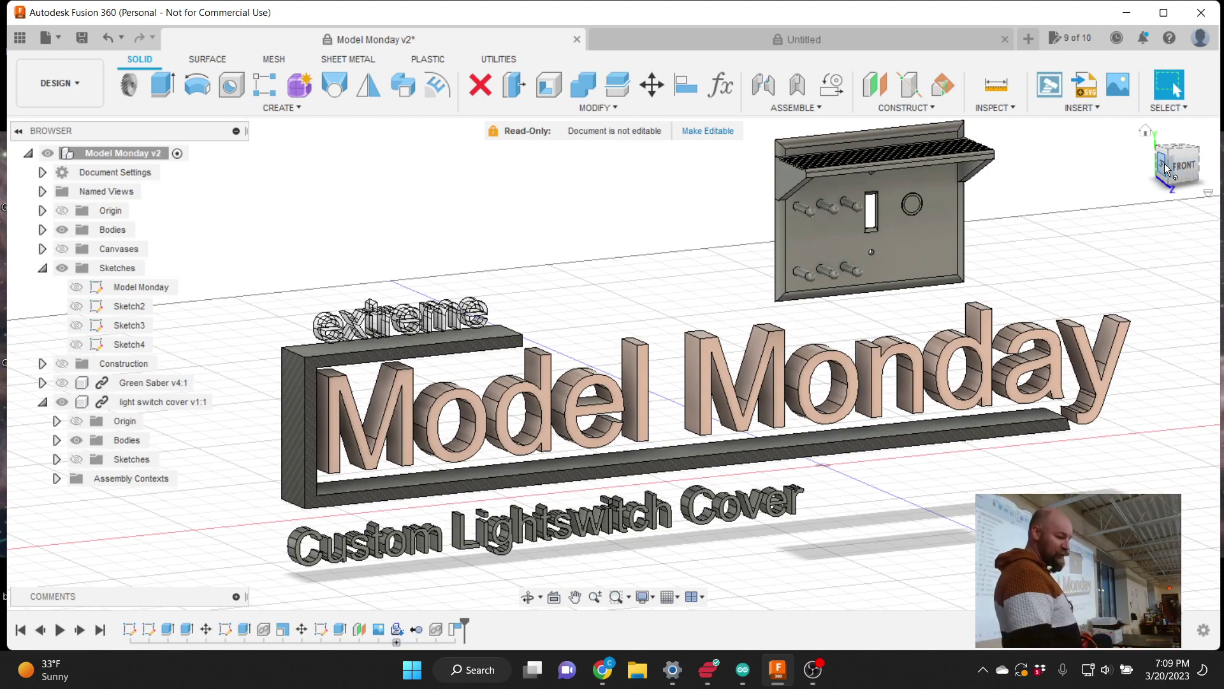
{"action": "left_click", "coordinate": [1165, 168]}
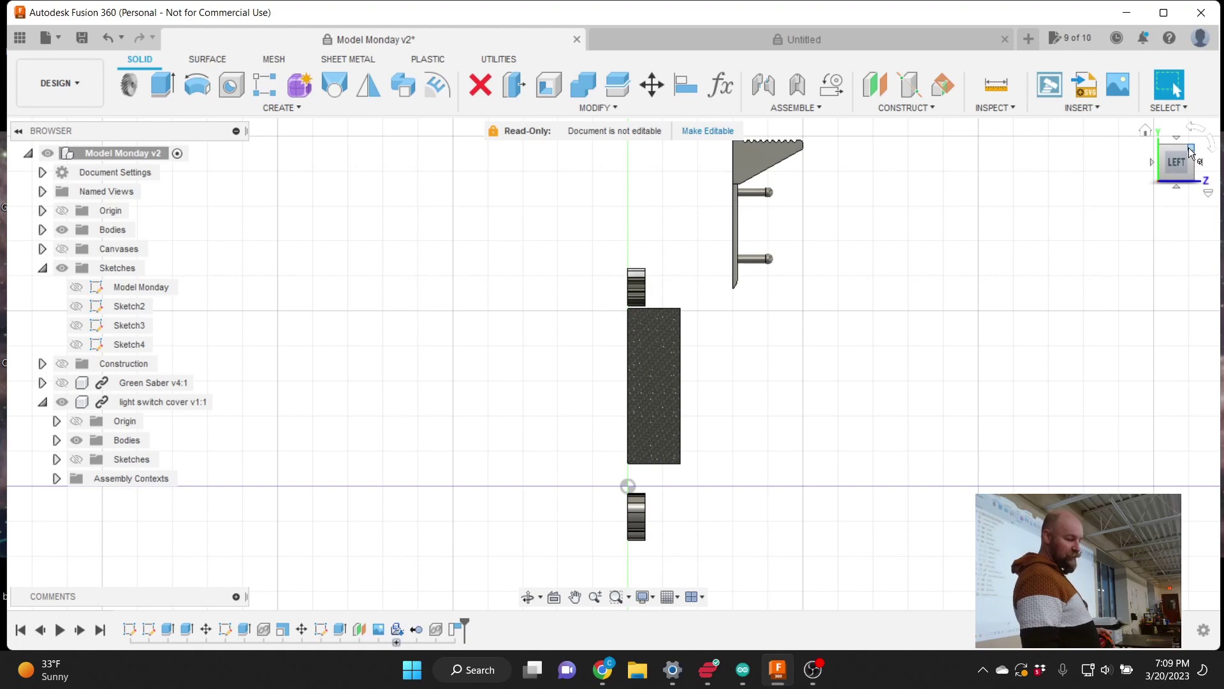
{"action": "left_click", "coordinate": [1189, 152]}
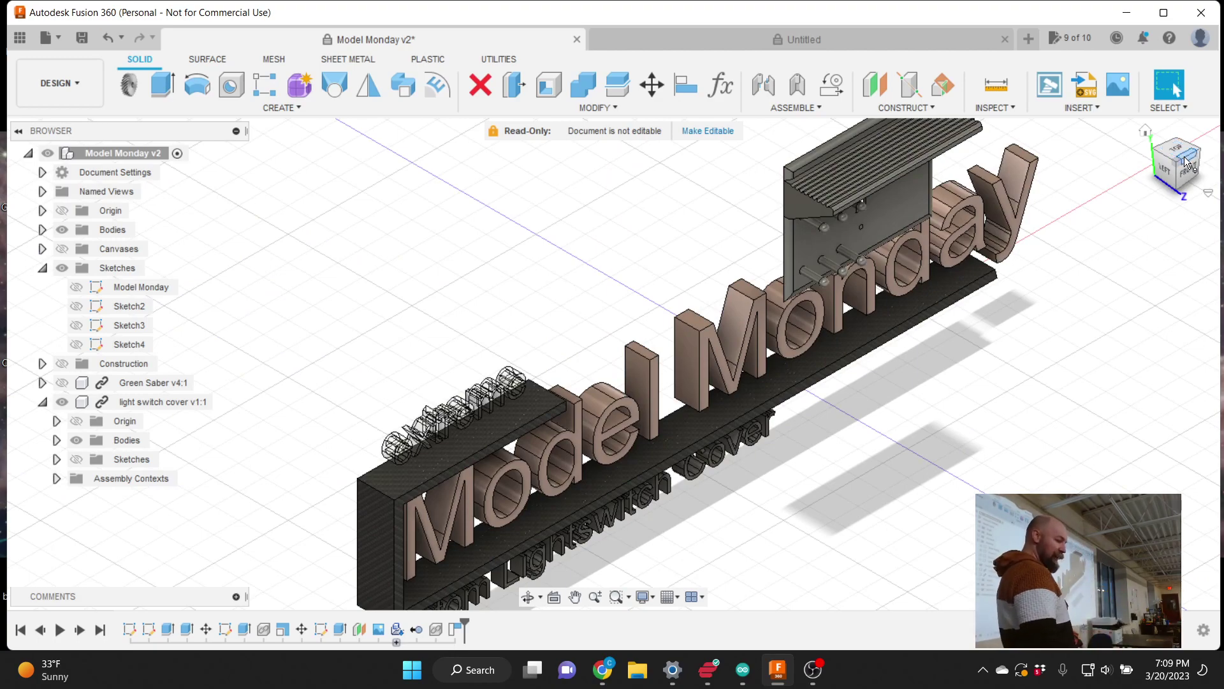
{"action": "mouse_move", "coordinate": [1187, 162]}
{"action": "left_mouse_down"}
{"action": "mouse_move", "coordinate": [1142, 119]}
{"action": "mouse_move", "coordinate": [1156, 137]}
{"action": "mouse_move", "coordinate": [1146, 125]}
{"action": "mouse_move", "coordinate": [1117, 139]}
{"action": "mouse_move", "coordinate": [1148, 123]}
{"action": "mouse_move", "coordinate": [1162, 141]}
{"action": "mouse_move", "coordinate": [1128, 135]}
{"action": "mouse_move", "coordinate": [1150, 125]}
{"action": "mouse_move", "coordinate": [1186, 164]}
{"action": "left_mouse_up"}
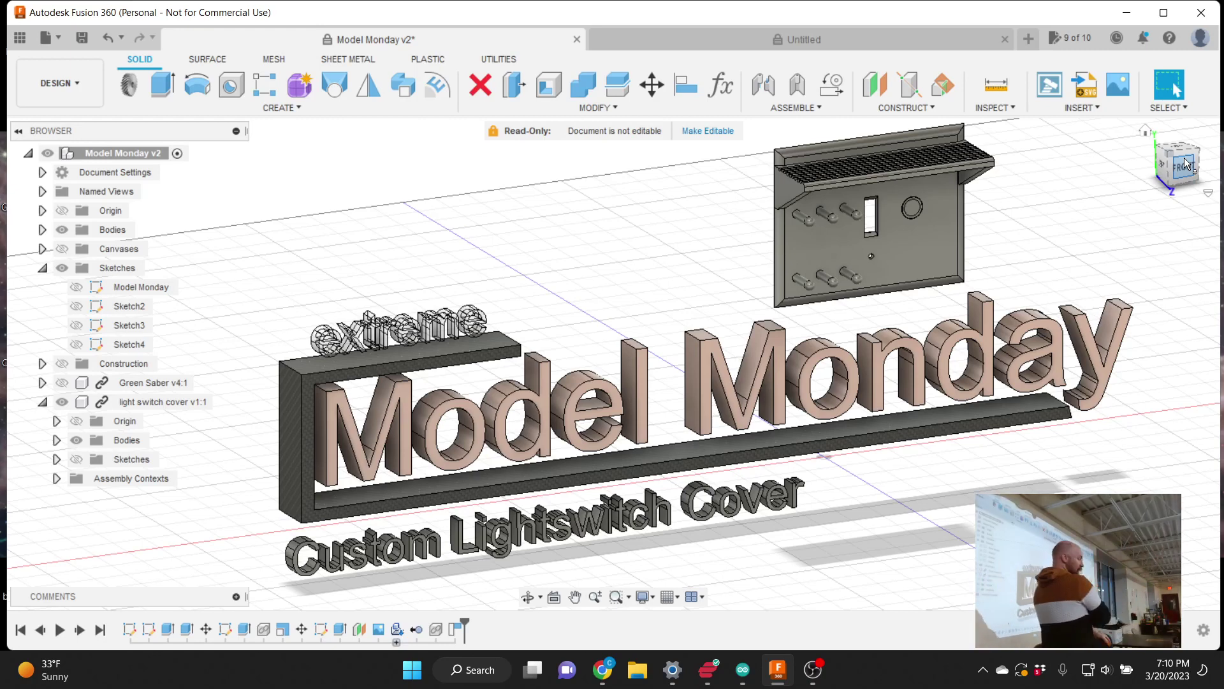
{"action": "left_click", "coordinate": [1185, 163]}
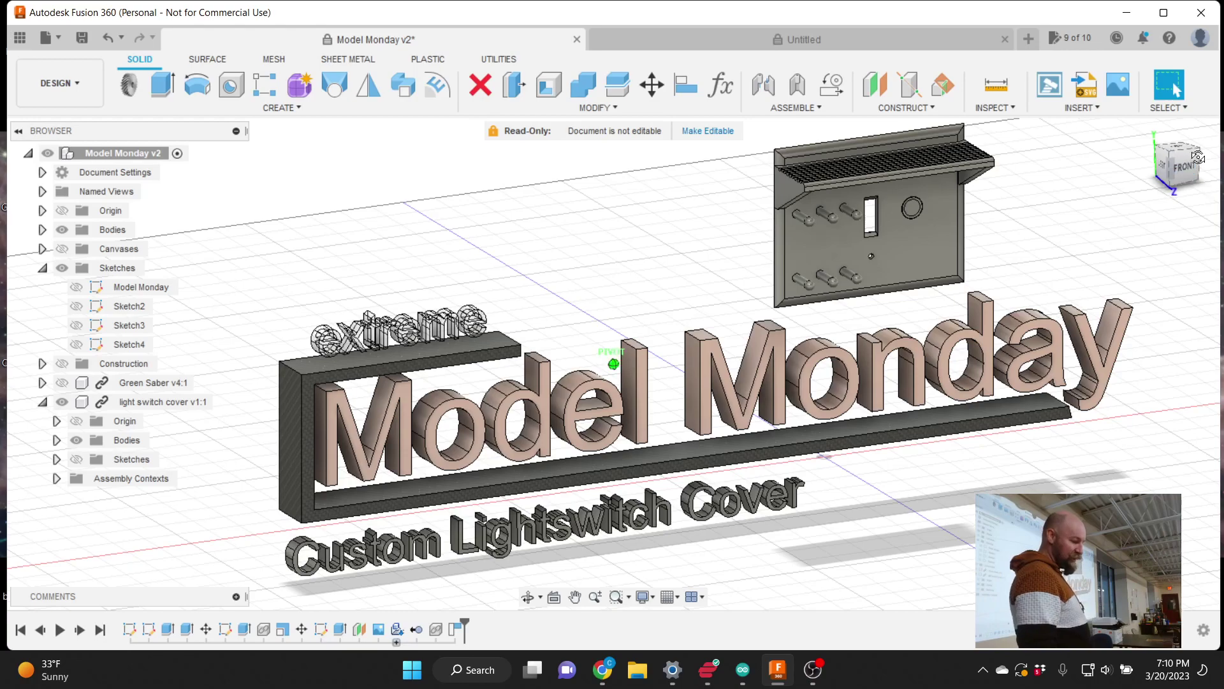
{"action": "left_click", "coordinate": [1164, 146]}
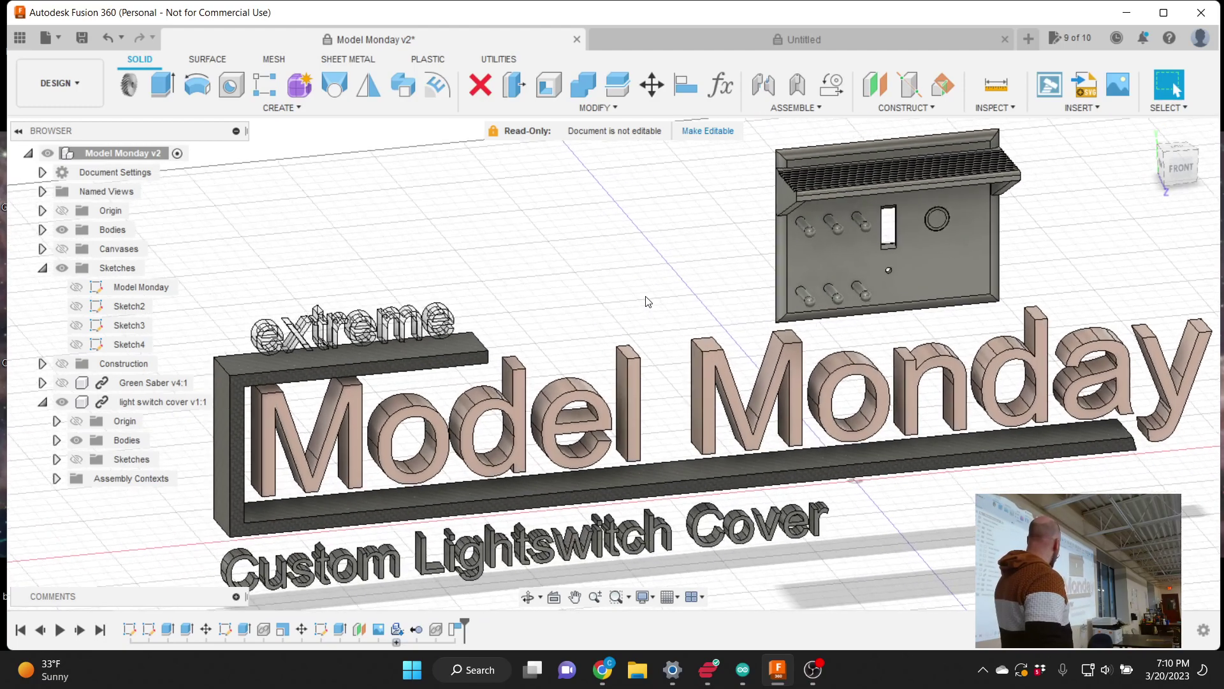
- Inspect the Model Monday lettering and light switch cover at different zoom levels and shift the model within the view
{"action": "scroll", "coordinate": [648, 301], "scroll_direction": "up", "scroll_amount": 3}
{"action": "scroll", "coordinate": [648, 301], "scroll_direction": "down", "scroll_amount": 2}
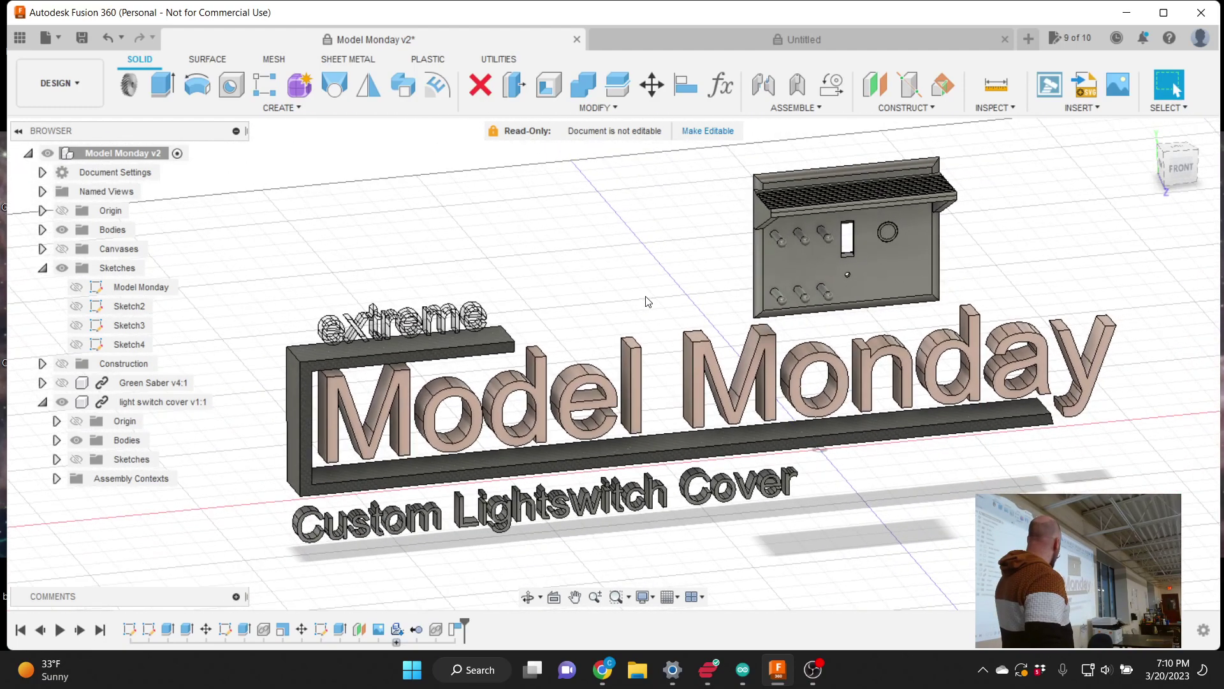
{"action": "scroll", "coordinate": [648, 301], "scroll_direction": "up", "scroll_amount": 2}
{"action": "scroll", "coordinate": [648, 301], "scroll_direction": "down", "scroll_amount": 2}
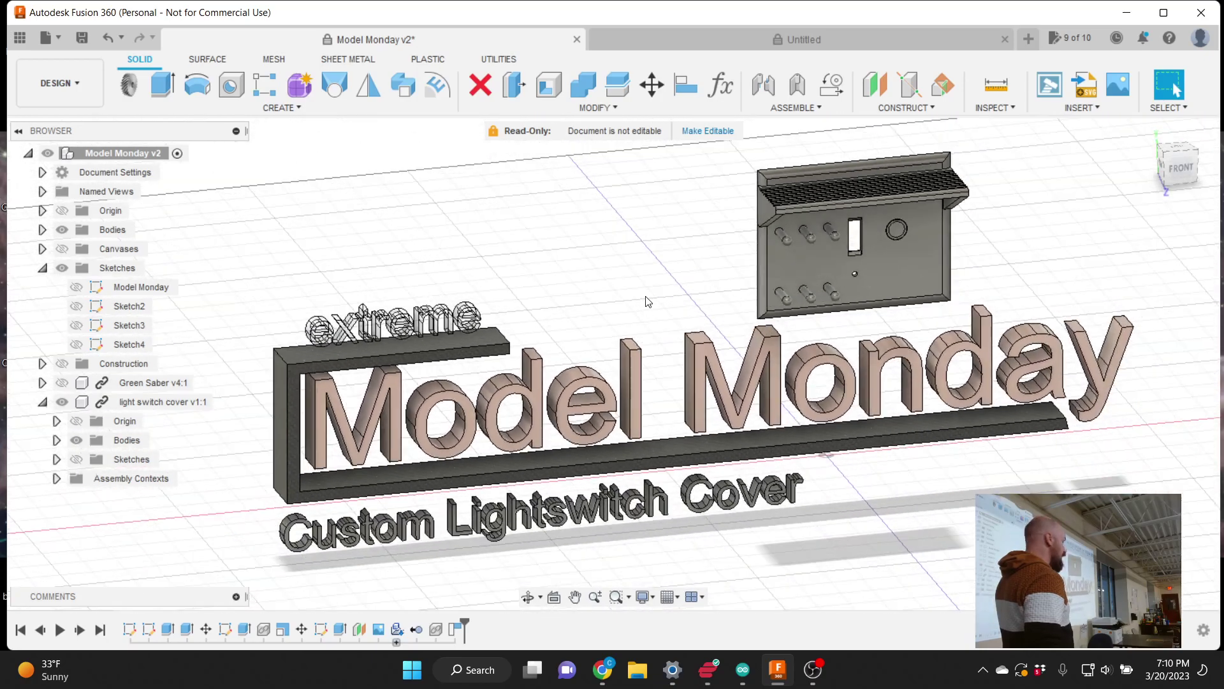
{"action": "scroll", "coordinate": [648, 301], "scroll_direction": "up", "scroll_amount": 3}
{"action": "scroll", "coordinate": [647, 301], "scroll_direction": "down", "scroll_amount": 3}
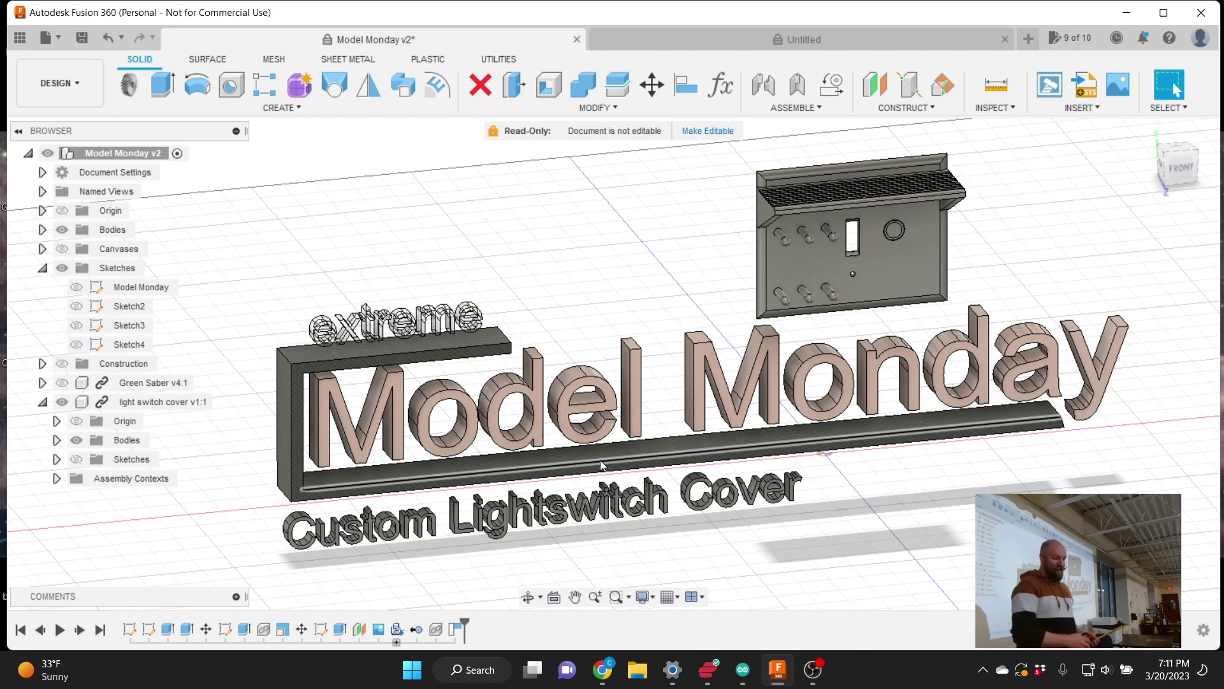
{"action": "left_click", "coordinate": [575, 597]}
{"action": "left_click_drag", "start_coordinate": [354, 486], "coordinate": [280, 488]}
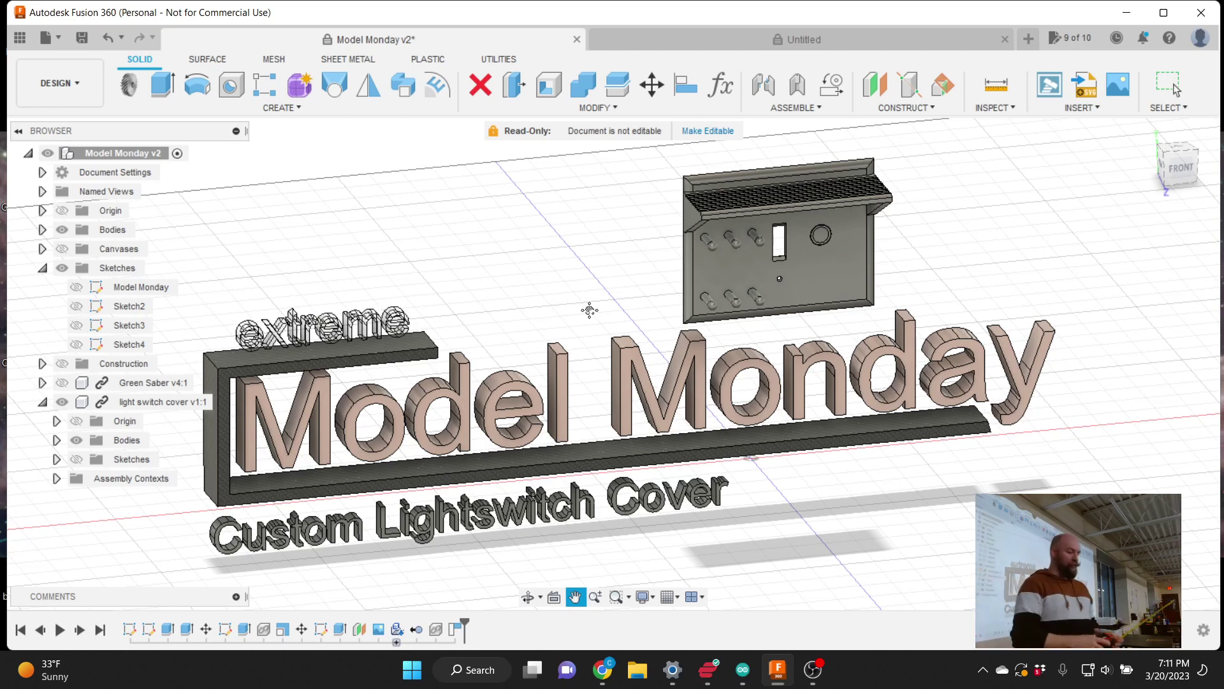
{"action": "key", "text": "Escape"}
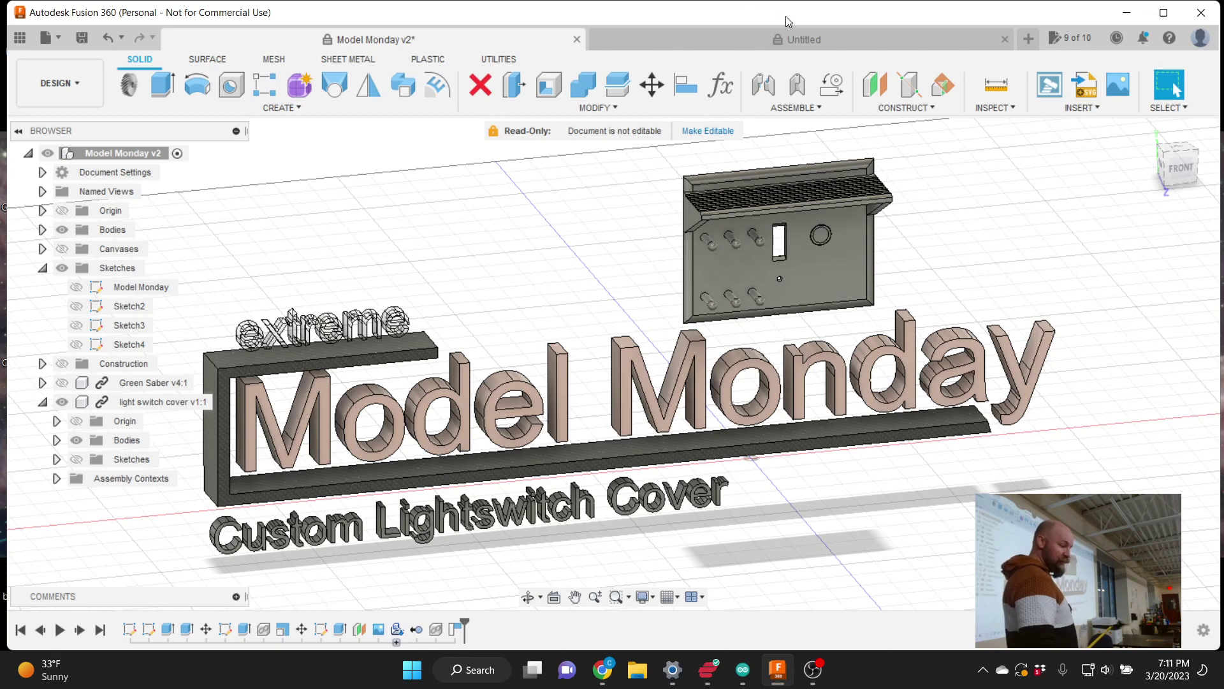
- Expand the bodies of the light switch cover component in Model Monday v2 and highlight Body1 to examine it
{"action": "left_click", "coordinate": [783, 40]}
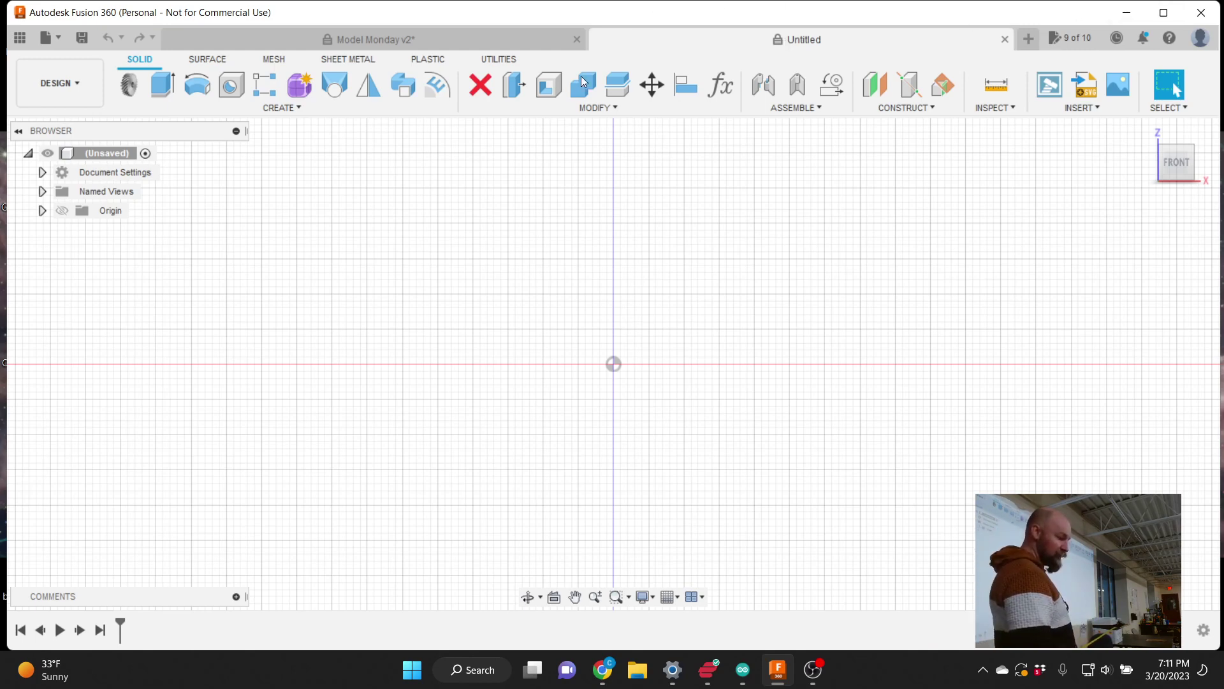
{"action": "left_click", "coordinate": [513, 45]}
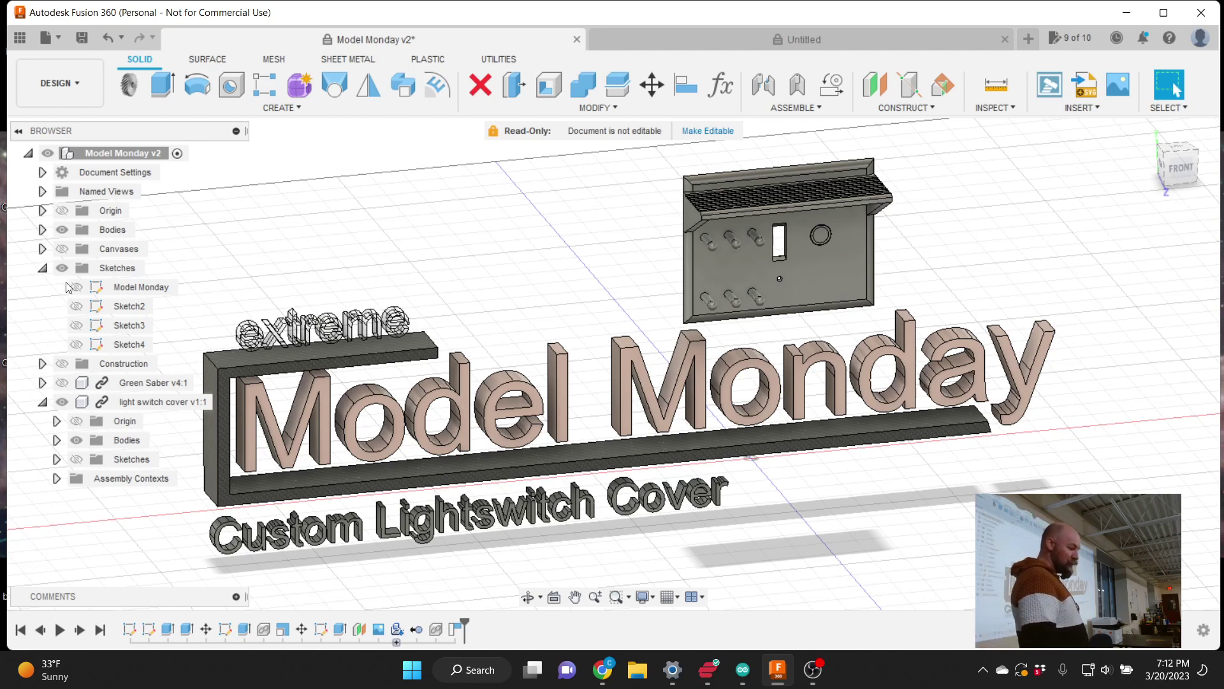
{"action": "left_click", "coordinate": [56, 440]}
{"action": "left_click", "coordinate": [136, 459]}
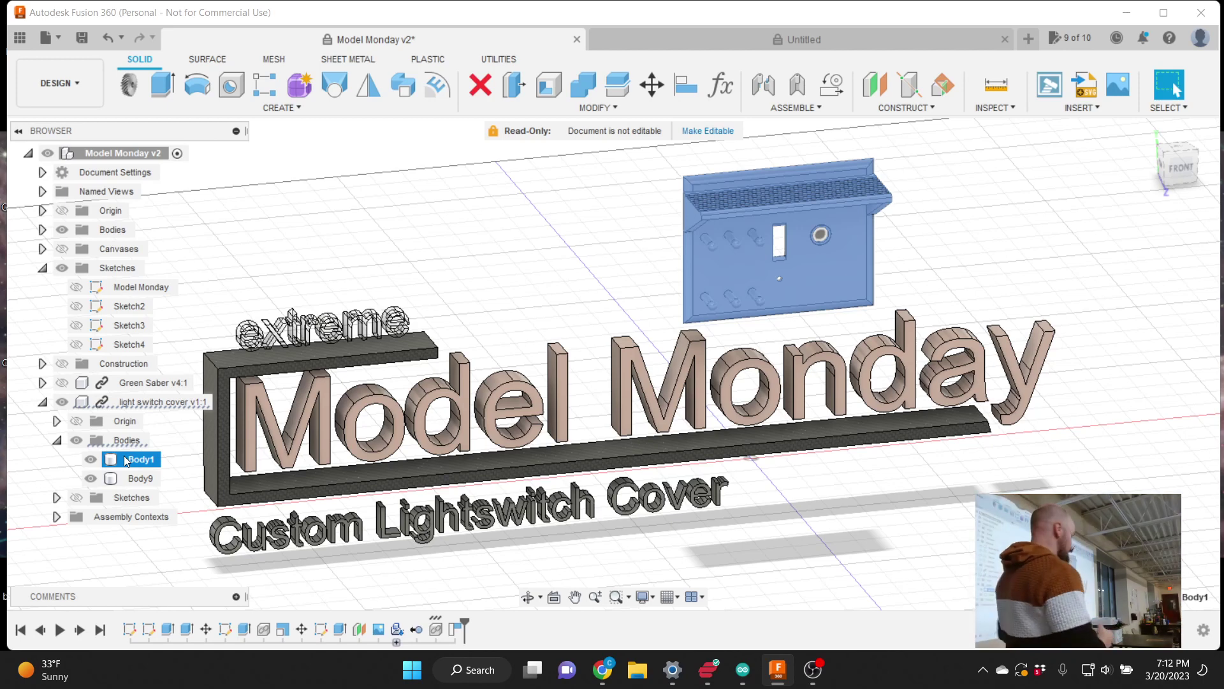
{"action": "left_click", "coordinate": [124, 455]}
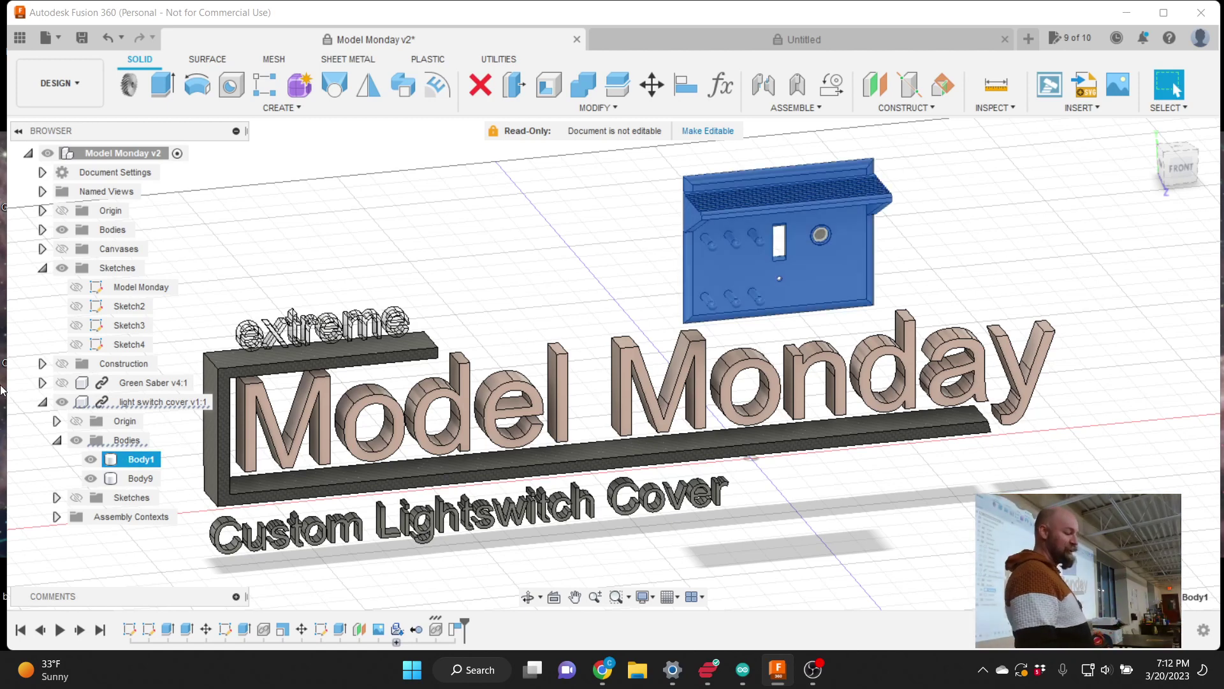
{"action": "left_click", "coordinate": [576, 256]}
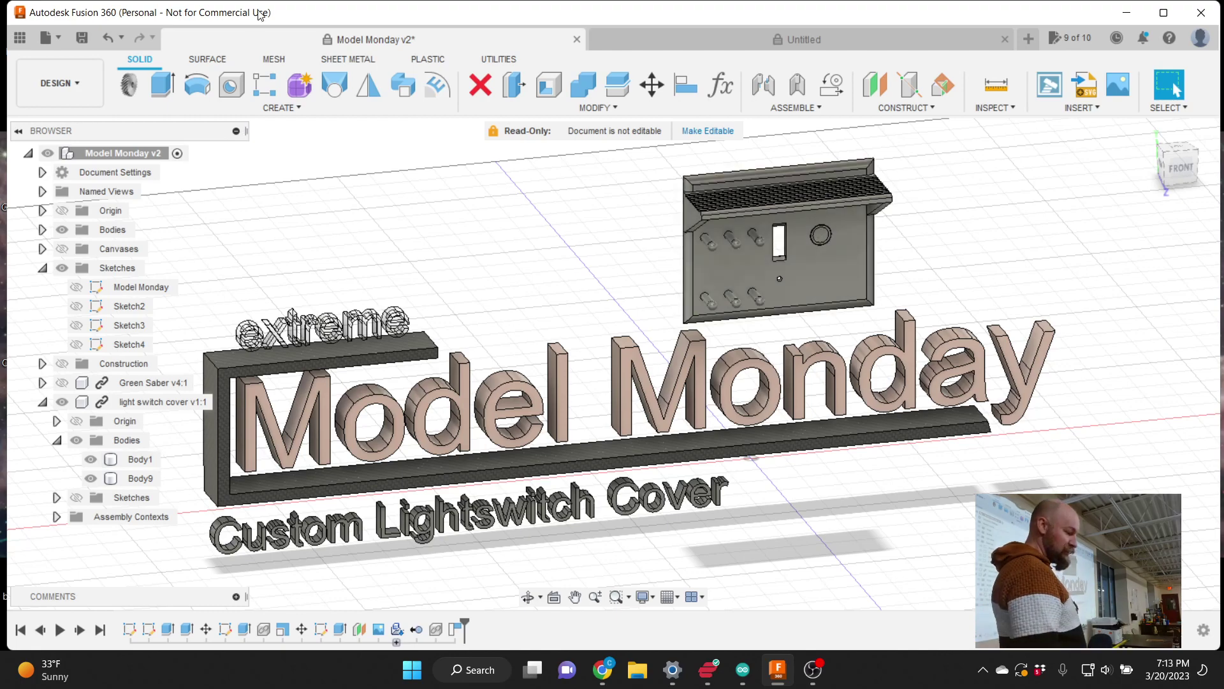
{"action": "left_click", "coordinate": [889, 41]}
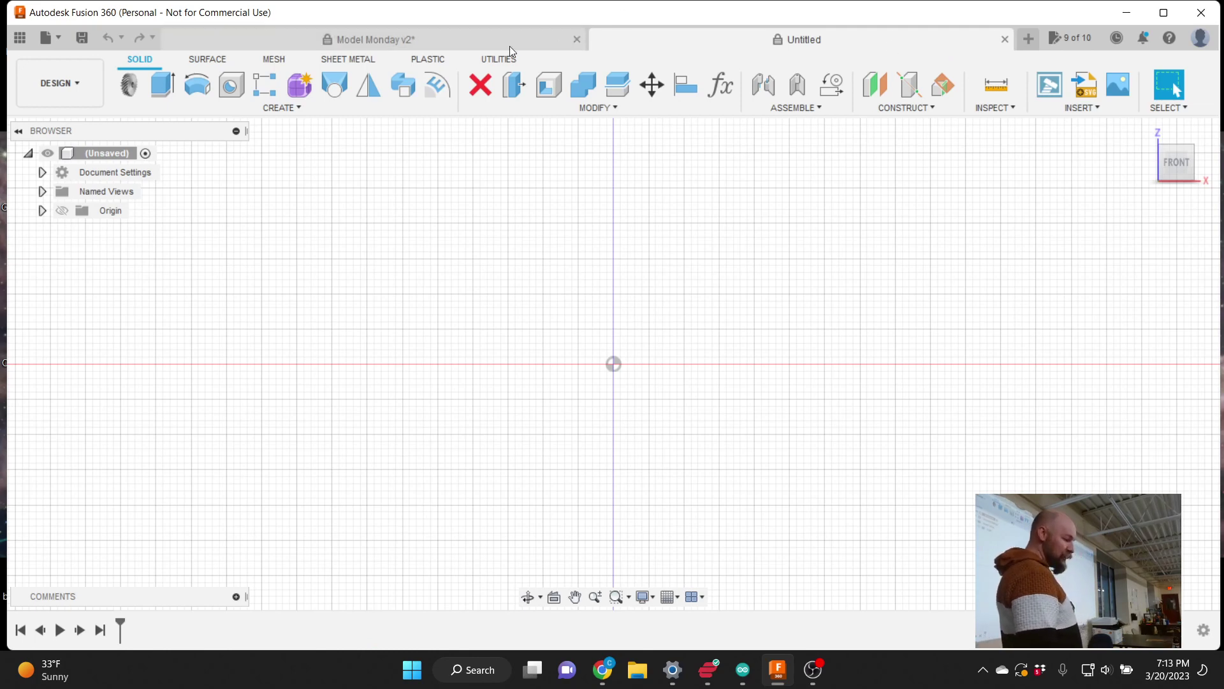
{"action": "left_click", "coordinate": [494, 40]}
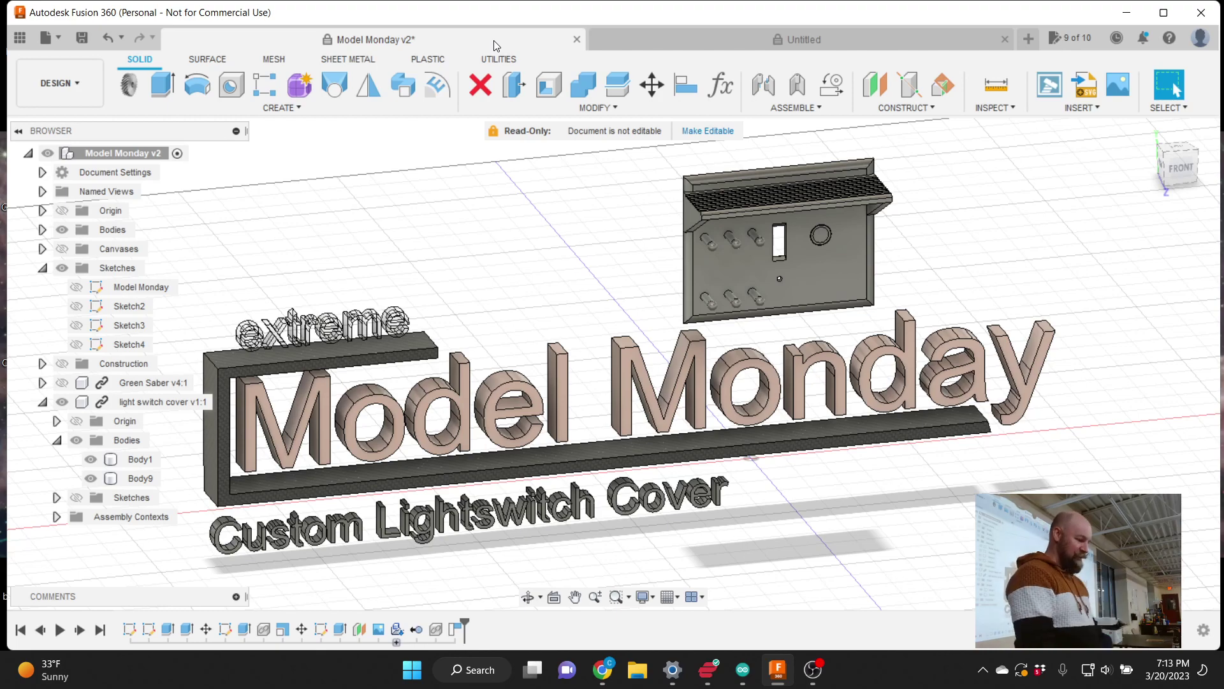
{"action": "left_click", "coordinate": [888, 38]}
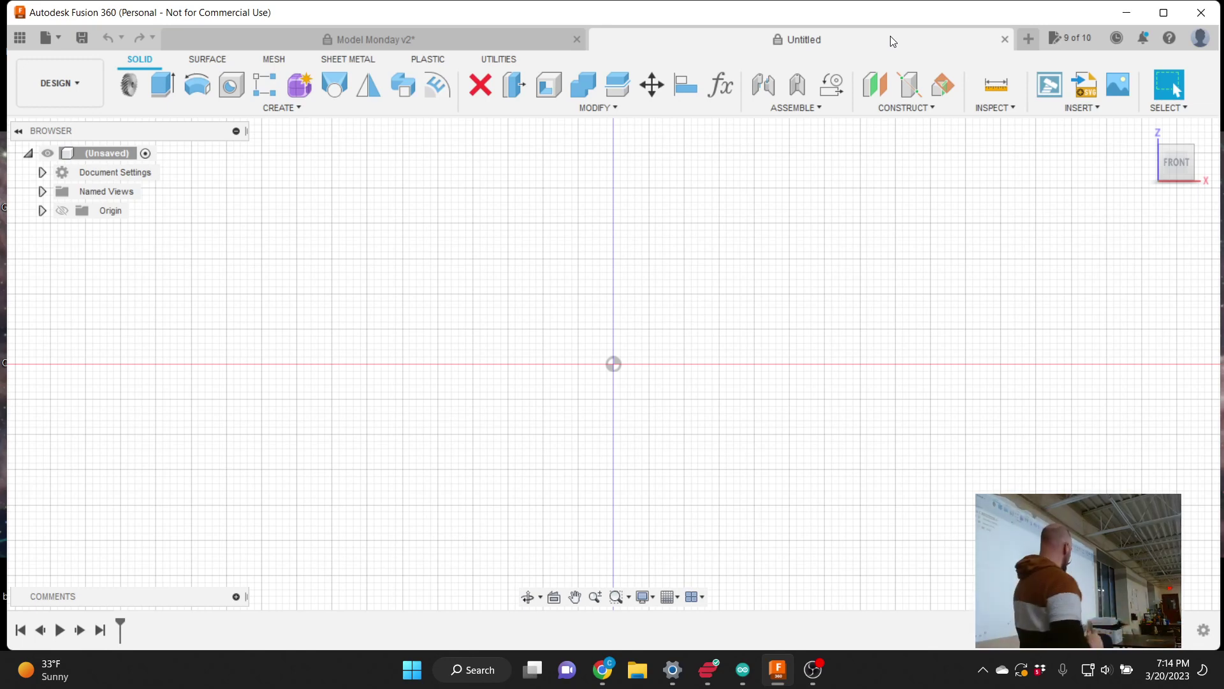
{"action": "left_click", "coordinate": [498, 35]}
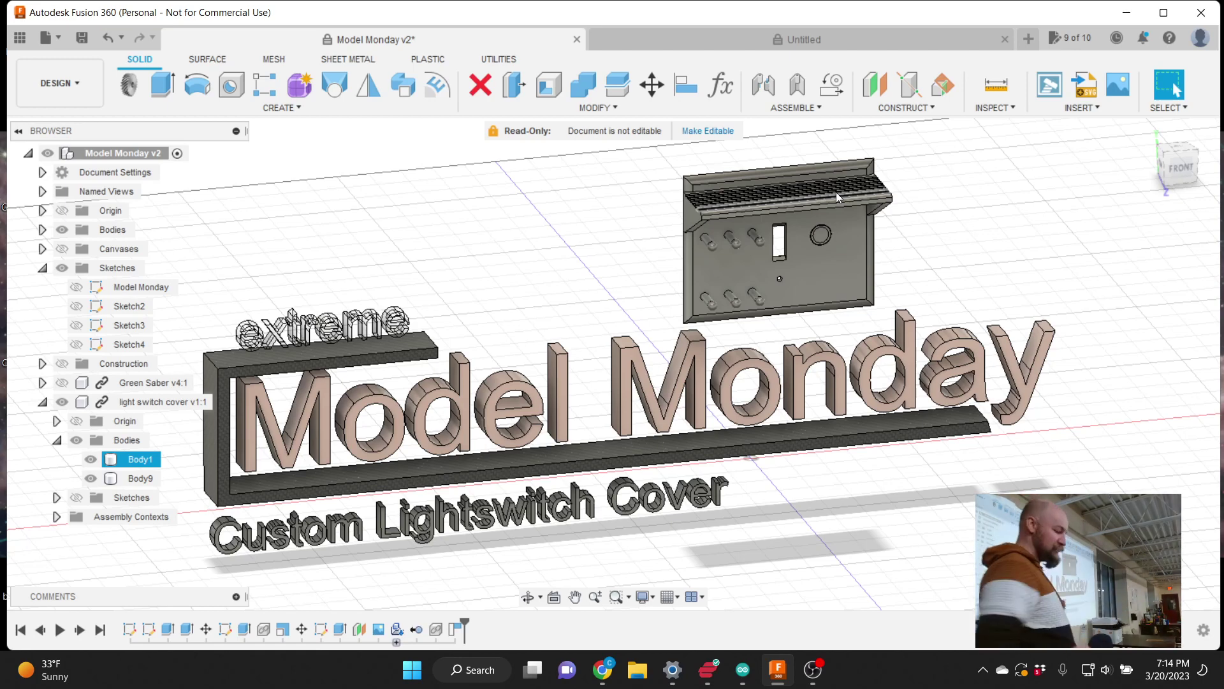
- Create a new sketch on the front XZ plane of the untitled design
{"action": "left_click", "coordinate": [837, 41]}
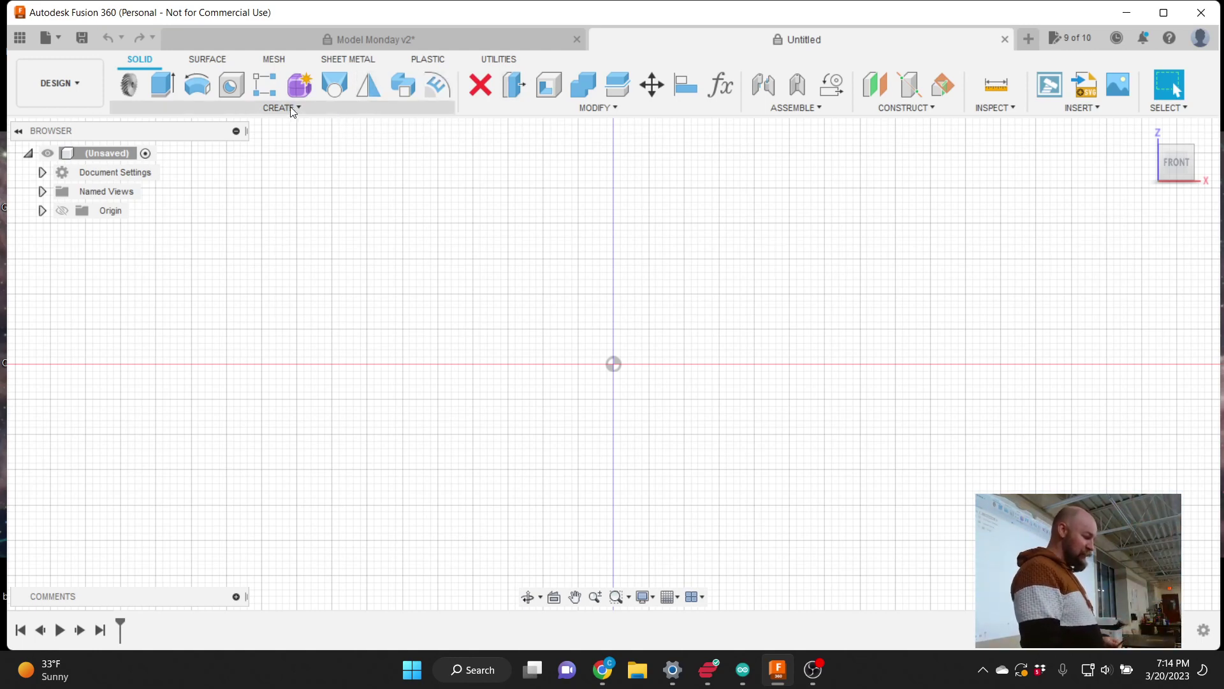
{"action": "left_click", "coordinate": [271, 109]}
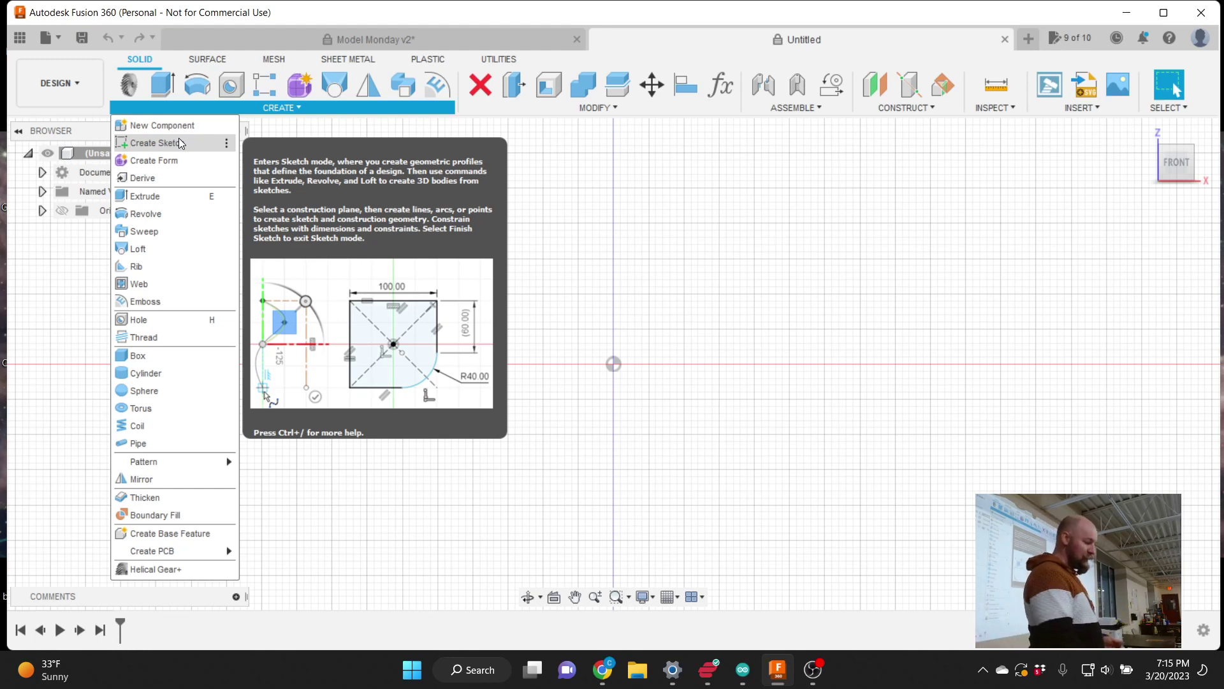
{"action": "left_click", "coordinate": [156, 143]}
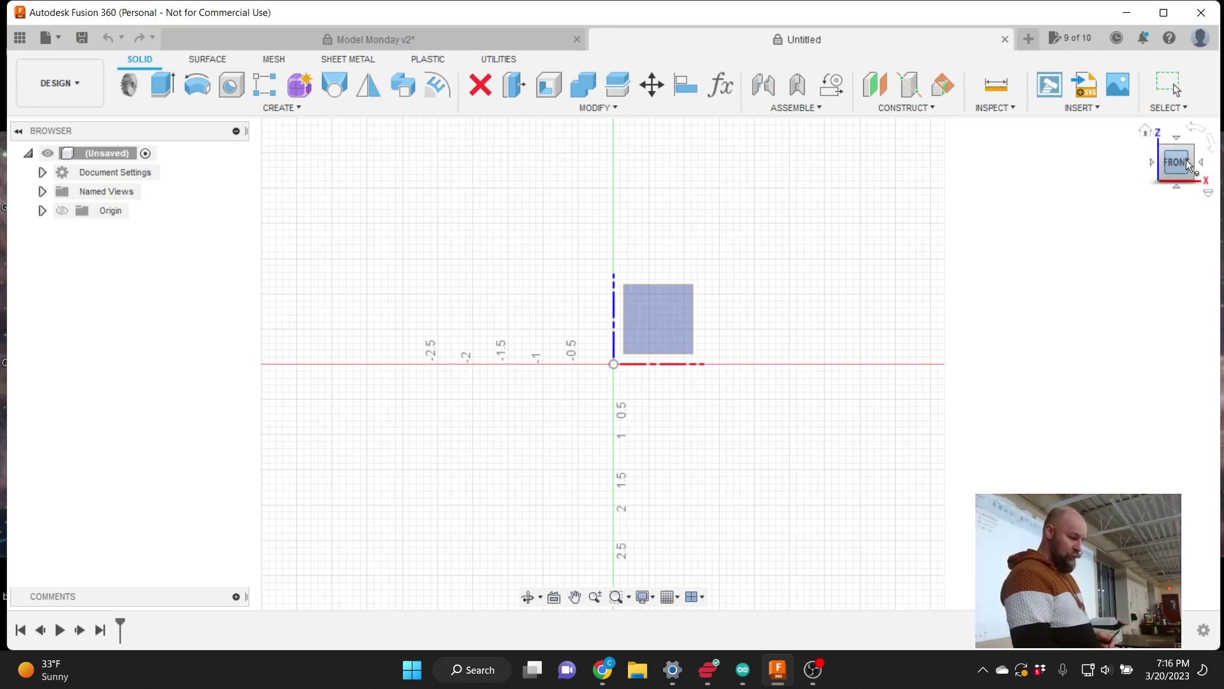
{"action": "left_click", "coordinate": [1153, 167]}
{"action": "left_click", "coordinate": [1187, 163]}
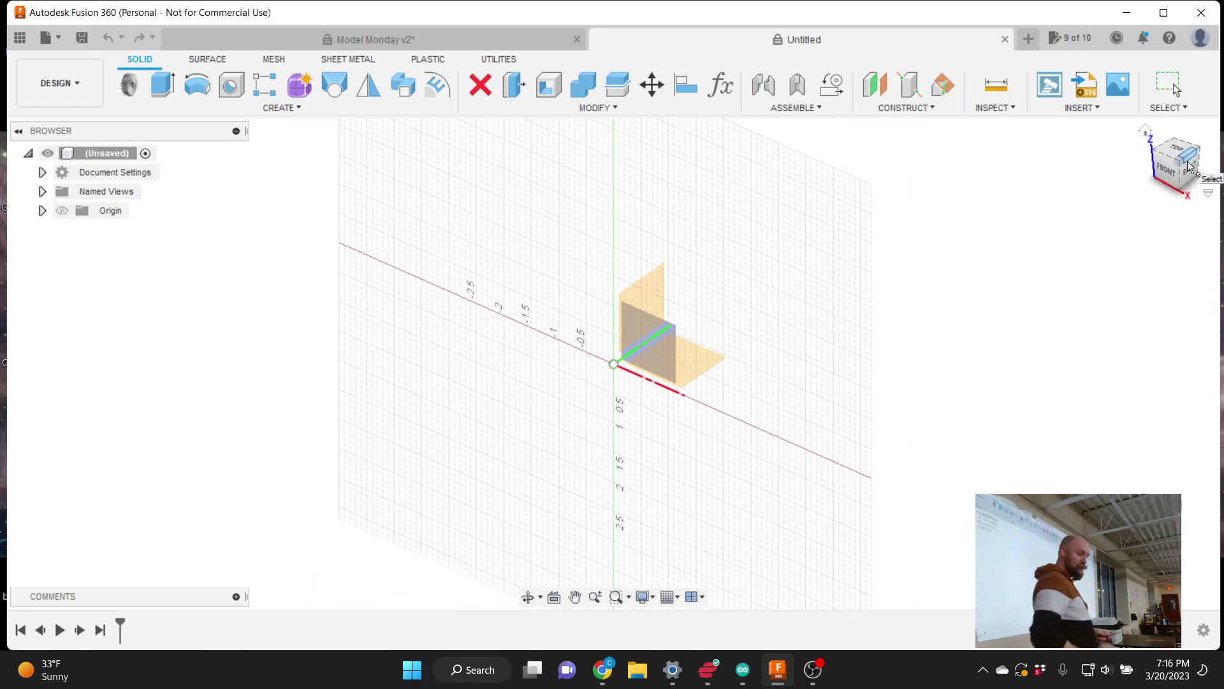
{"action": "left_click", "coordinate": [294, 108]}
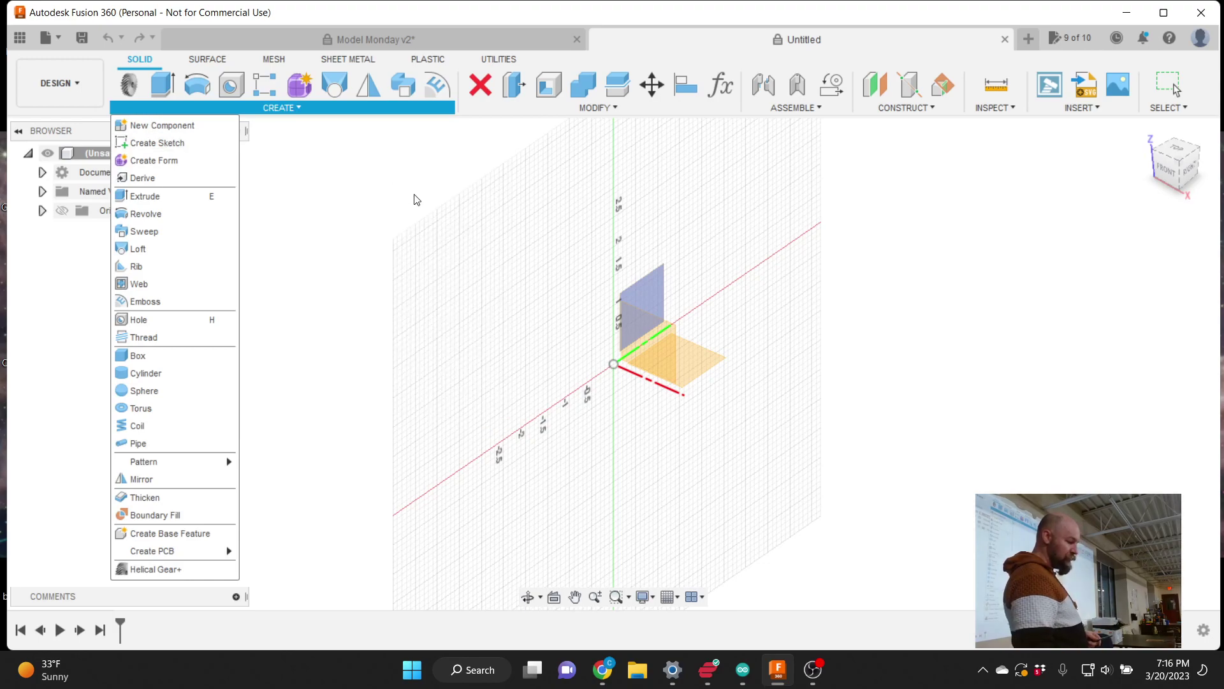
{"action": "left_click", "coordinate": [1173, 167]}
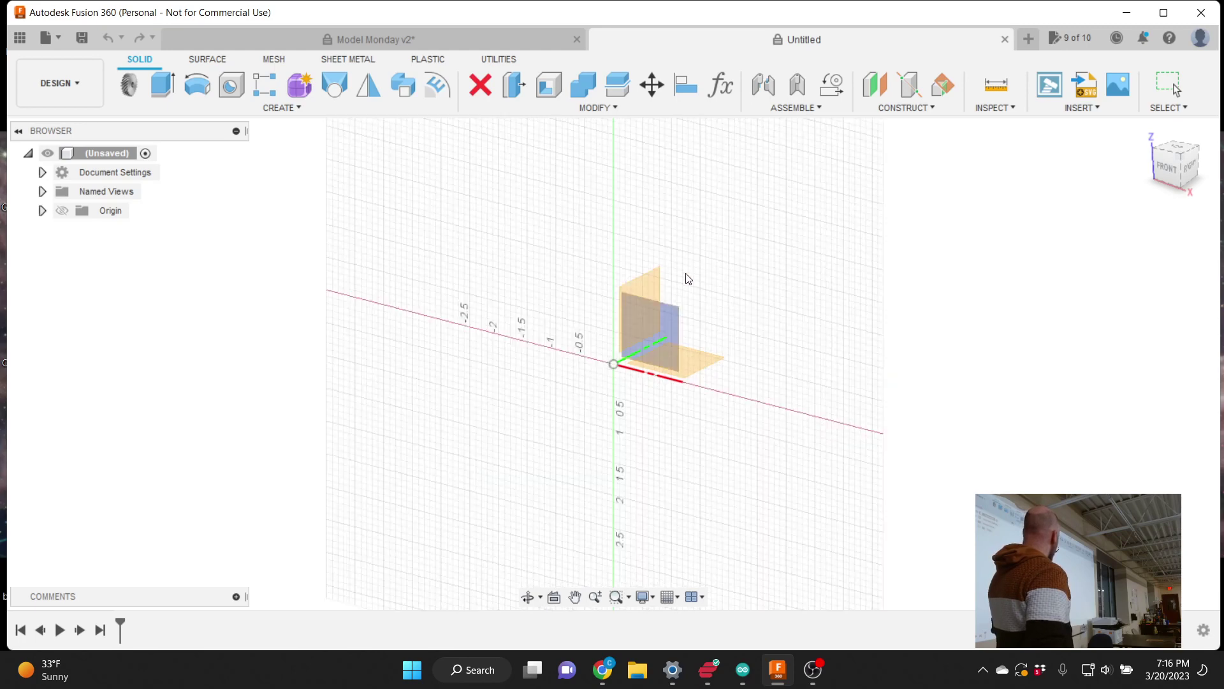
{"action": "left_click", "coordinate": [665, 324]}
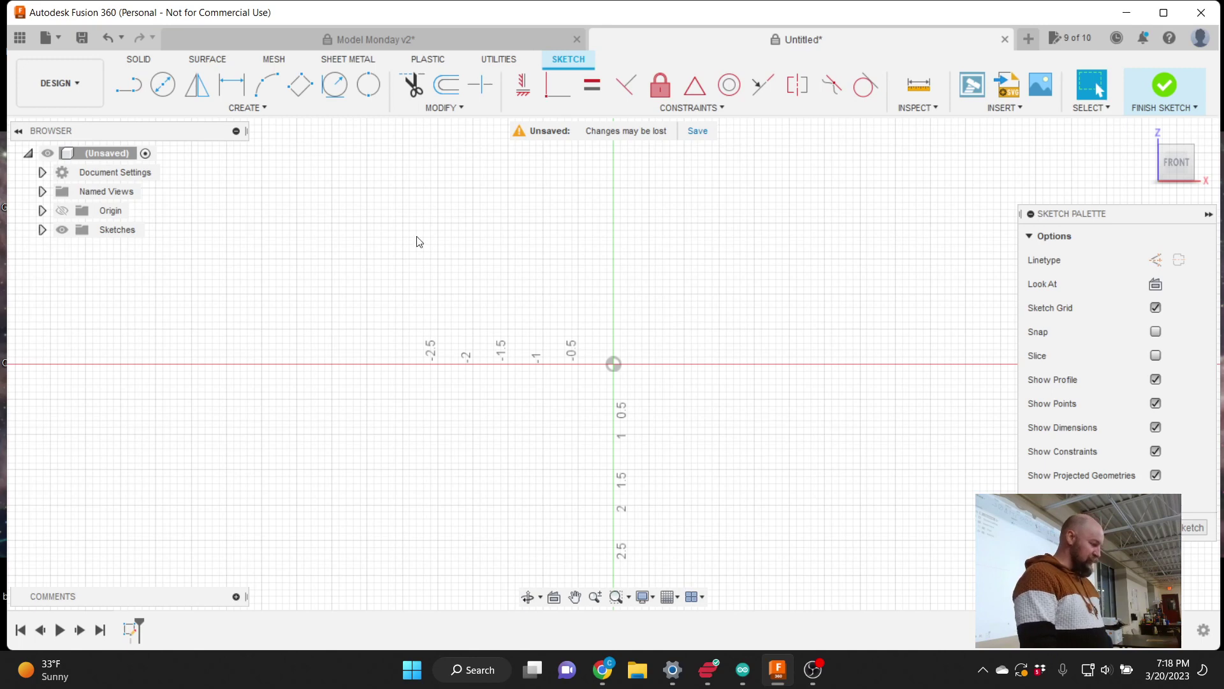
- Start a center rectangle at the origin with a width of 3/5 in and a height of 1 in
{"action": "left_click", "coordinate": [265, 109]}
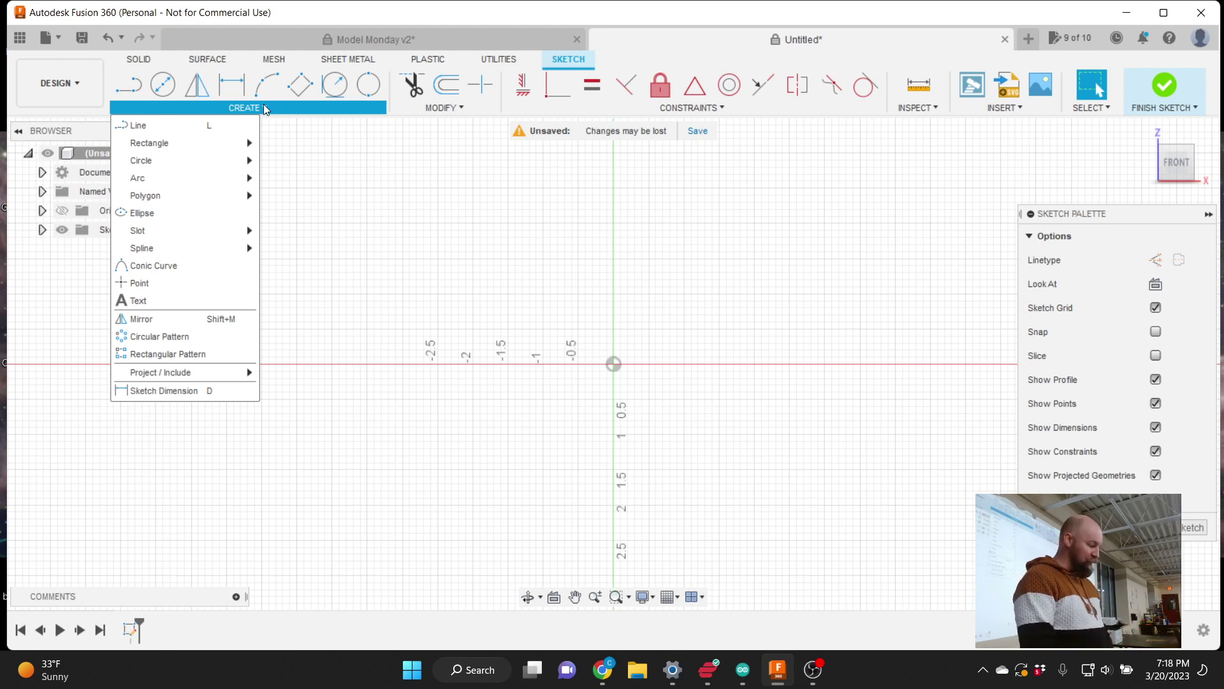
{"action": "mouse_move", "coordinate": [239, 148]}
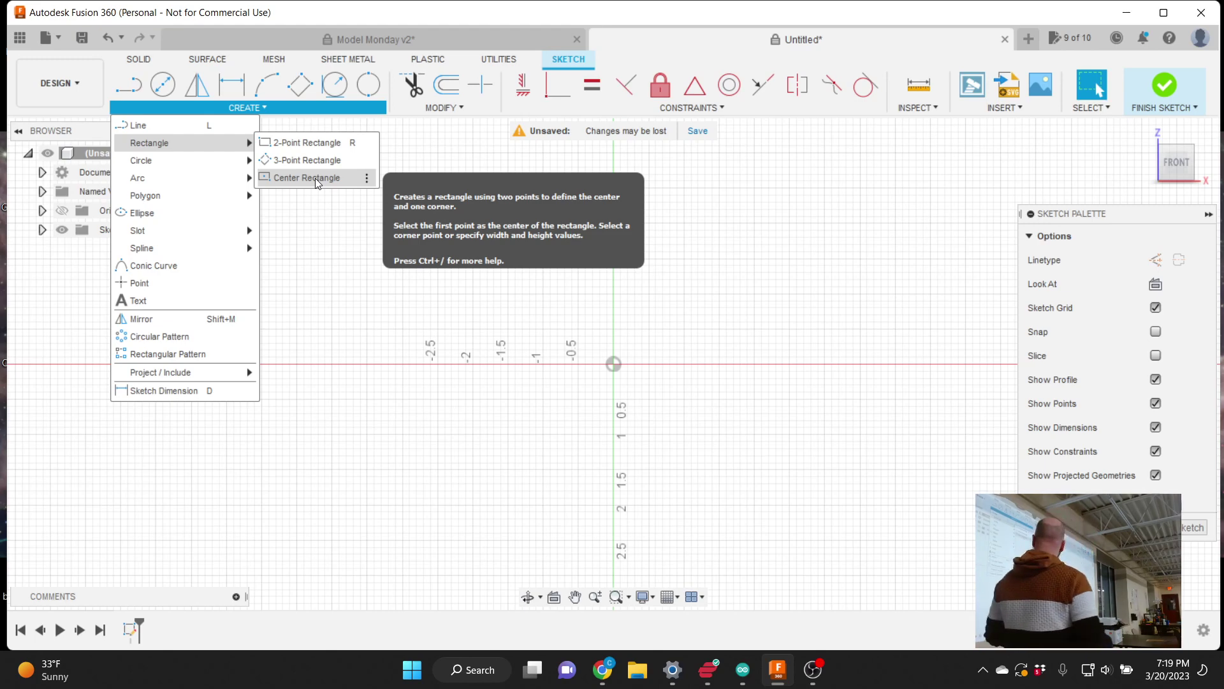
{"action": "key", "text": "r"}
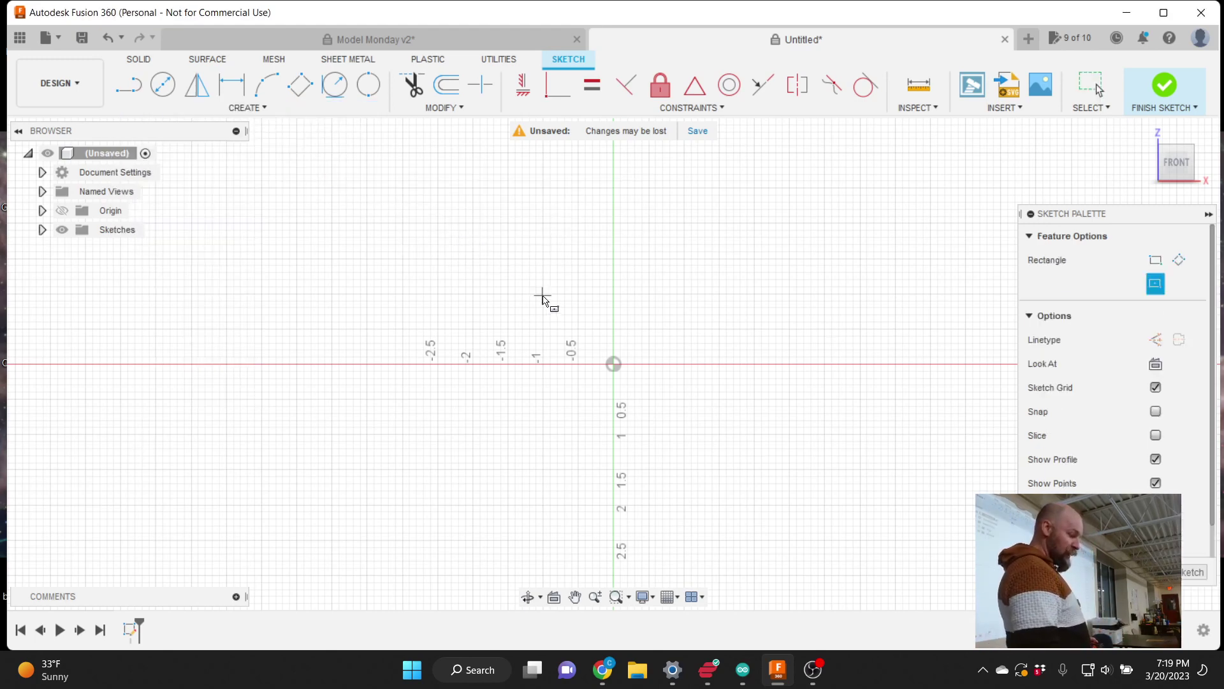
{"action": "left_click", "coordinate": [614, 365]}
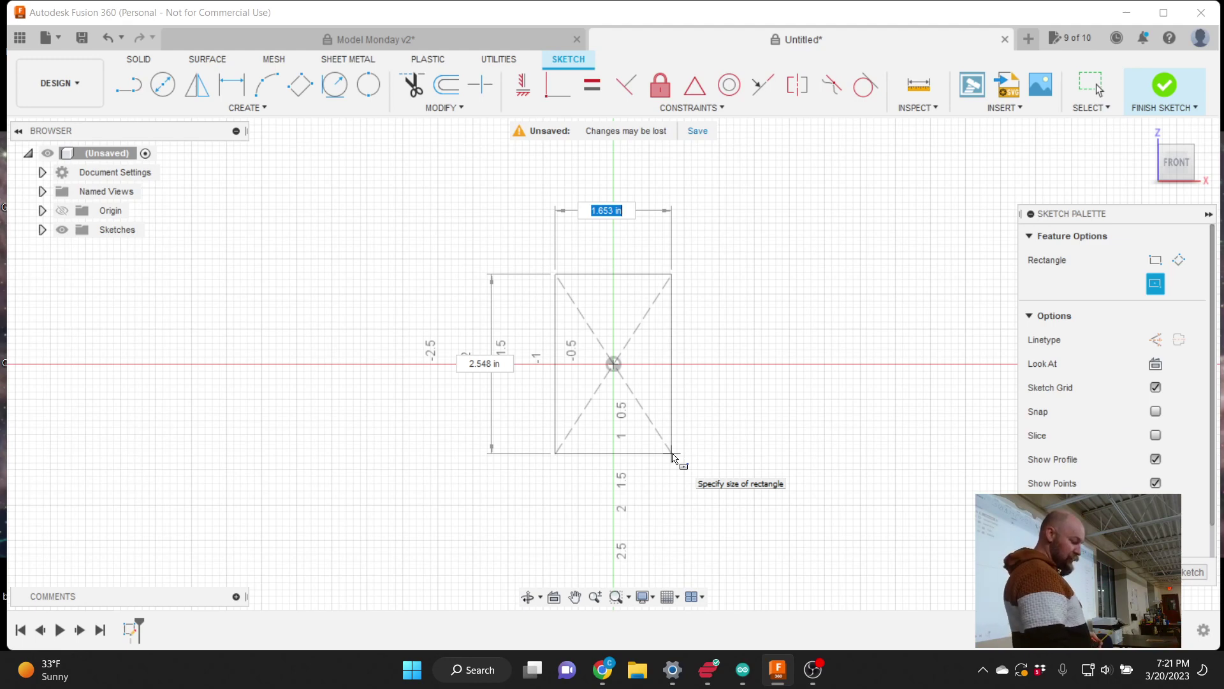
{"action": "type", "text": "3/5"}
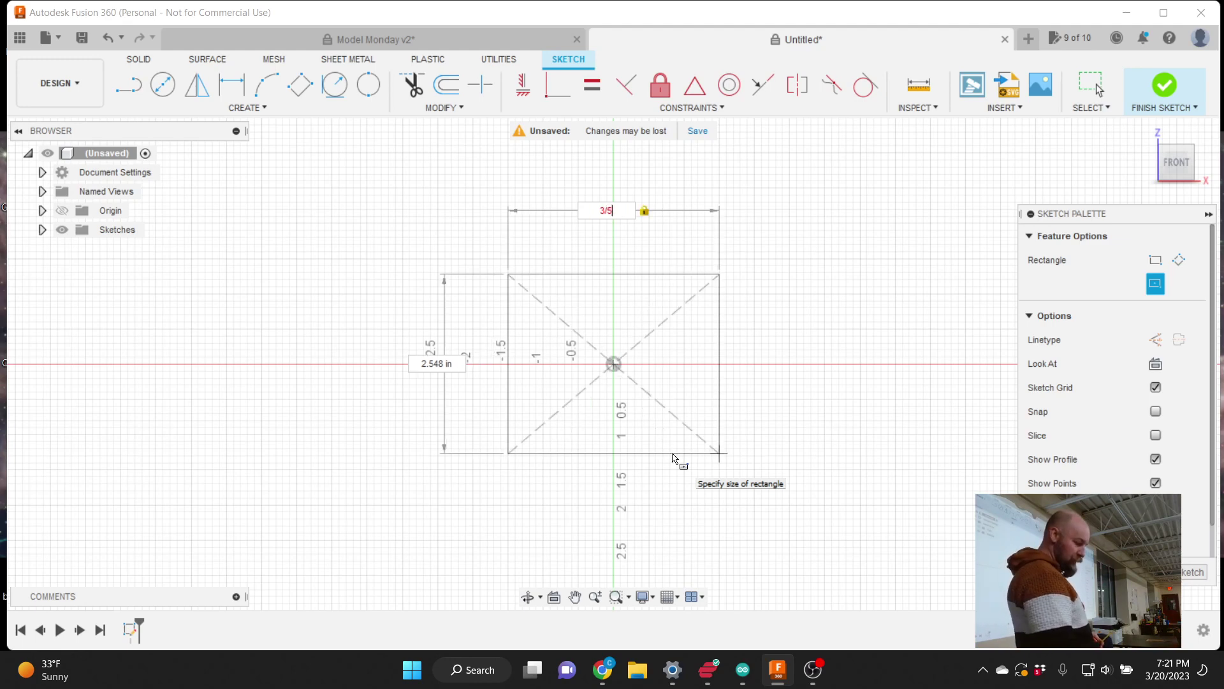
{"action": "key", "text": "Tab"}
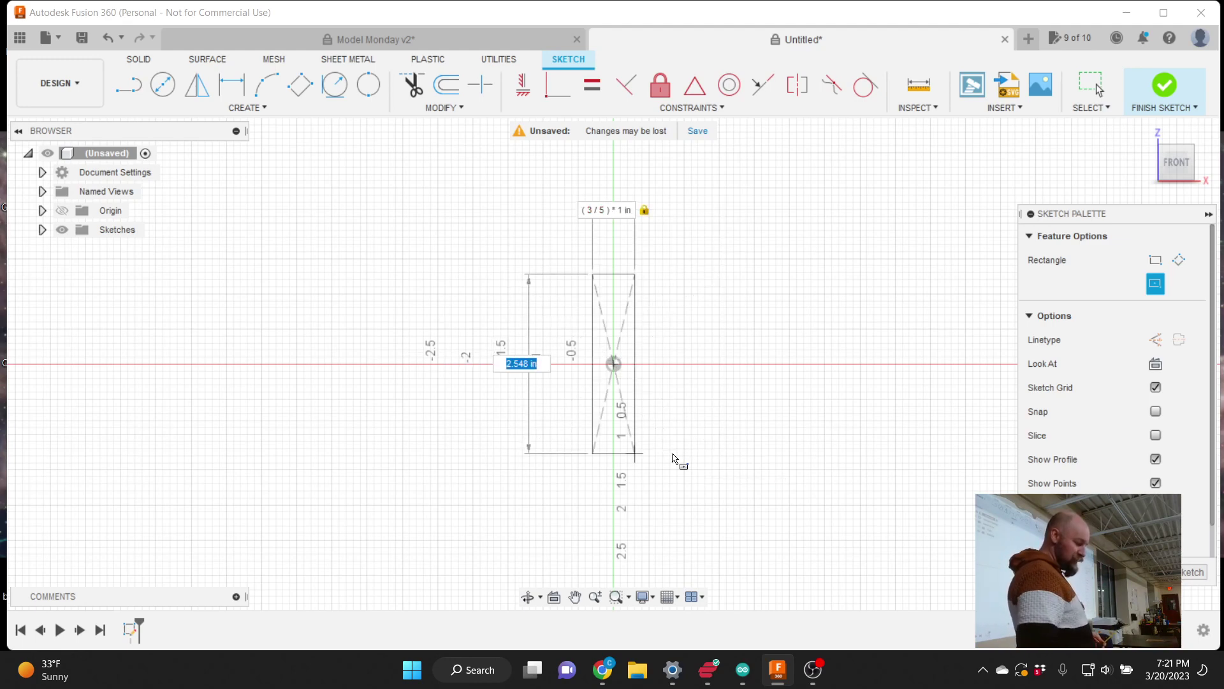
{"action": "type", "text": "1"}
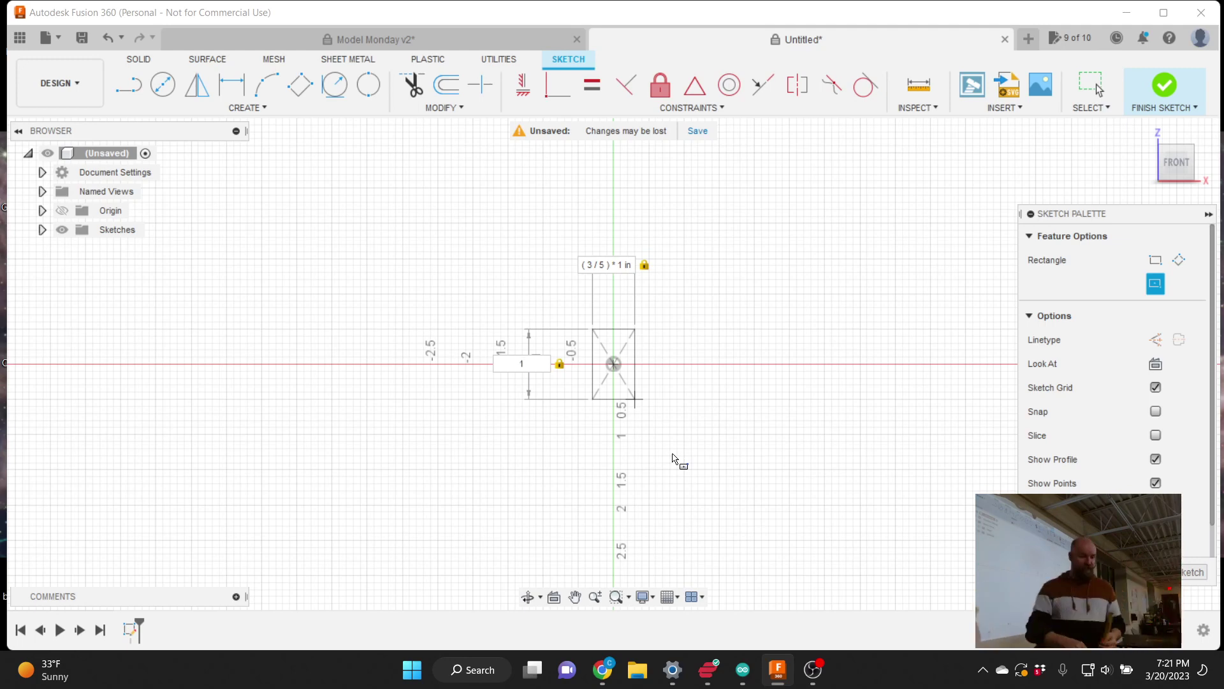
{"action": "key", "text": "Tab"}
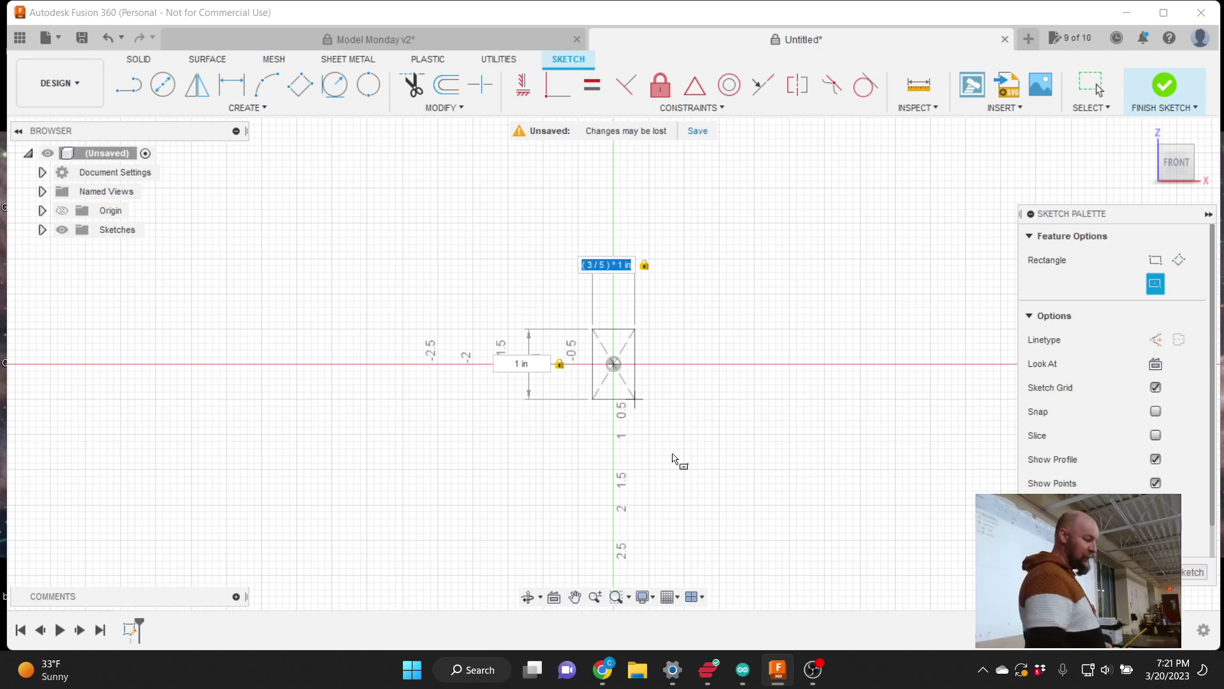
- Correct the rectangle's width expression to 3/8 in
{"action": "key", "text": "Right"}
{"action": "key", "text": "Left"}
{"action": "key", "text": "Left"}
{"action": "key", "text": "Left"}
{"action": "key", "text": "Left"}
{"action": "key", "text": "Left"}
{"action": "key", "text": "Left"}
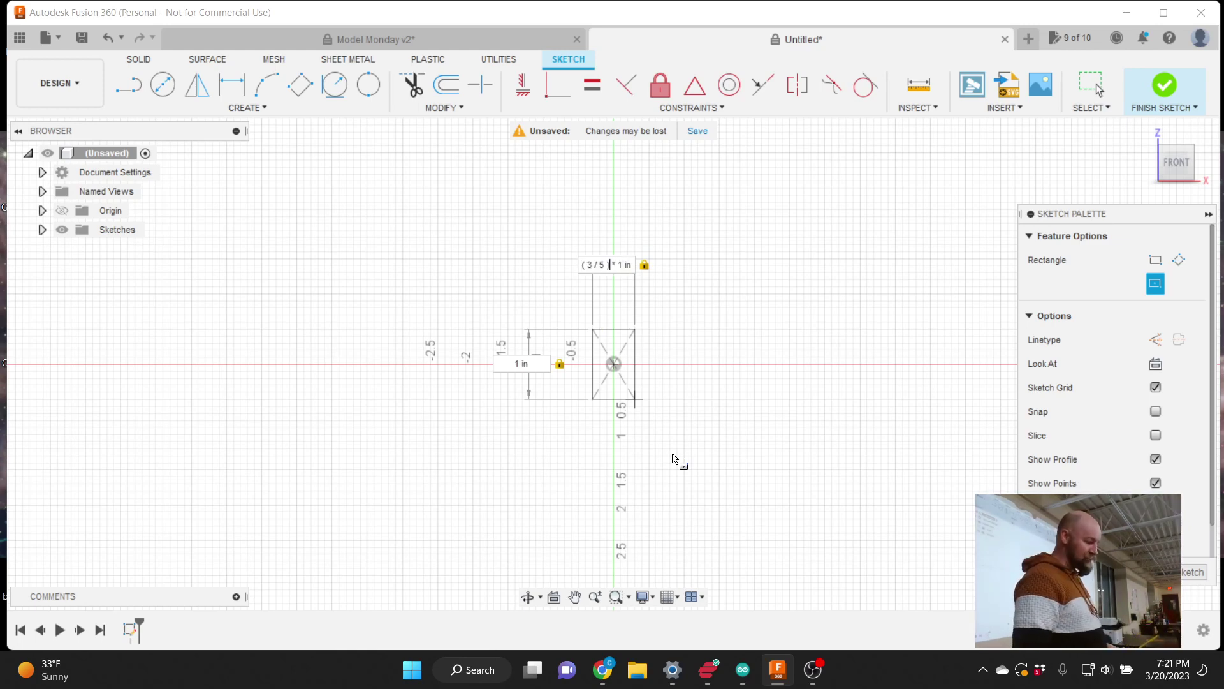
{"action": "key", "text": "Left"}
{"action": "key", "text": "Delete"}
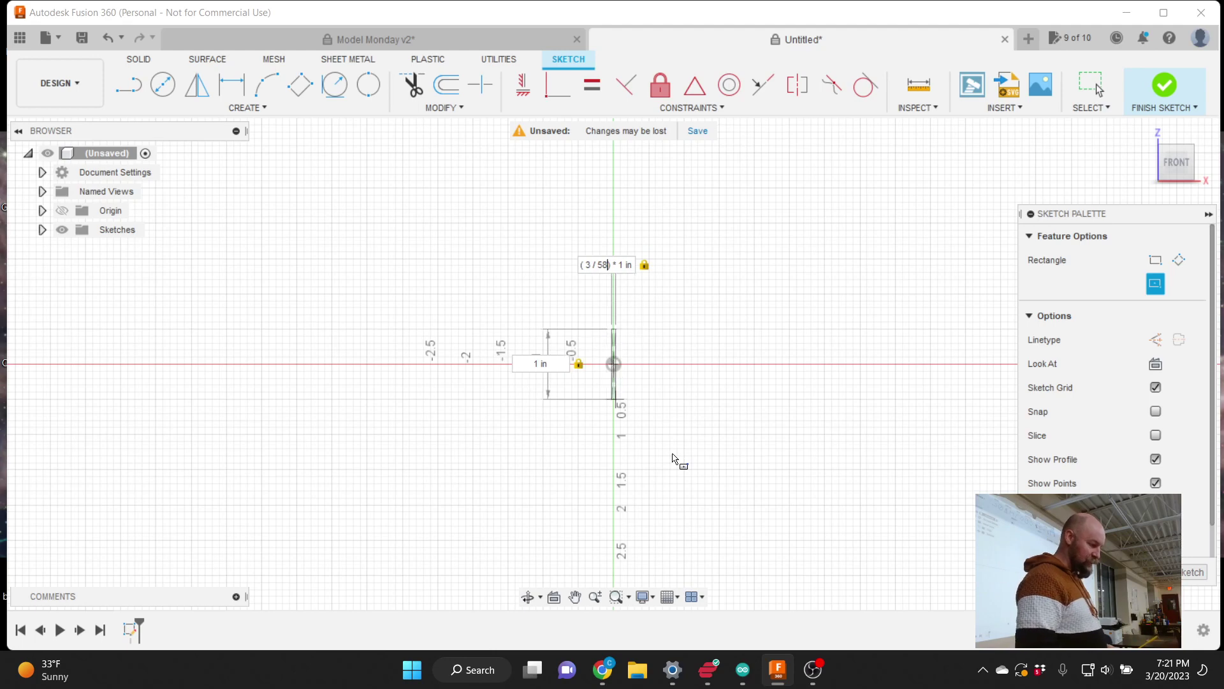
{"action": "key", "text": "BackSpace"}
{"action": "type", "text": "8"}
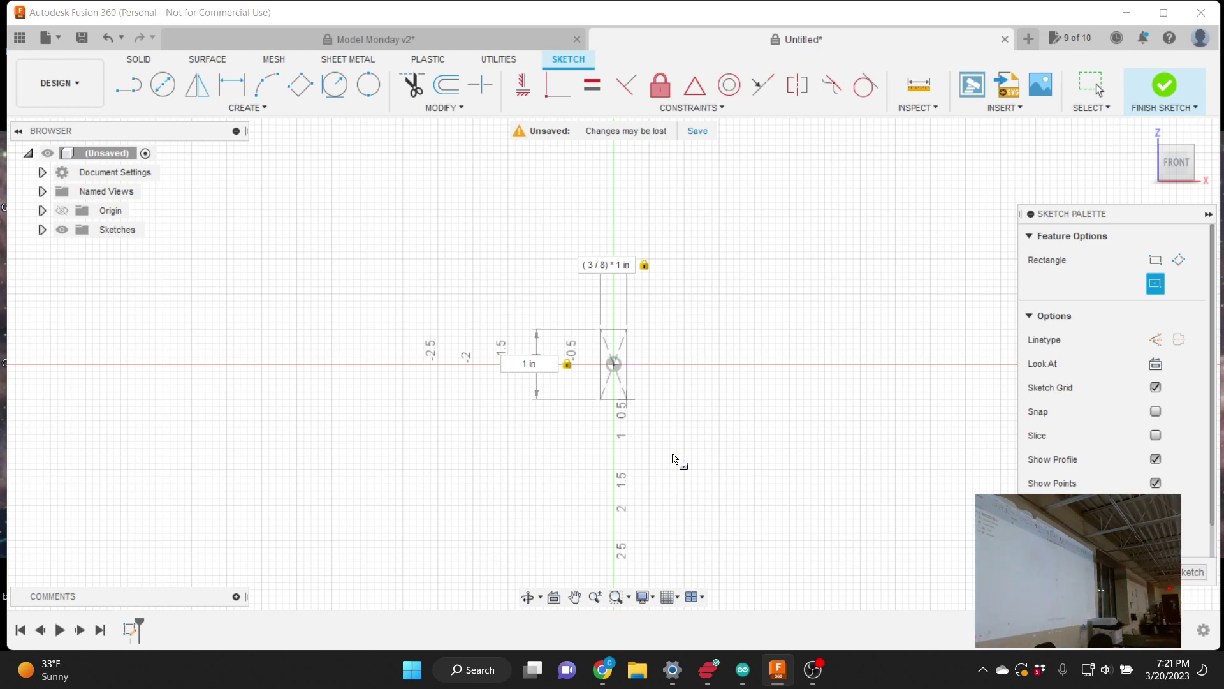
- Review the unit types available for the document's active units, keeping Inch
{"action": "left_click", "coordinate": [43, 172]}
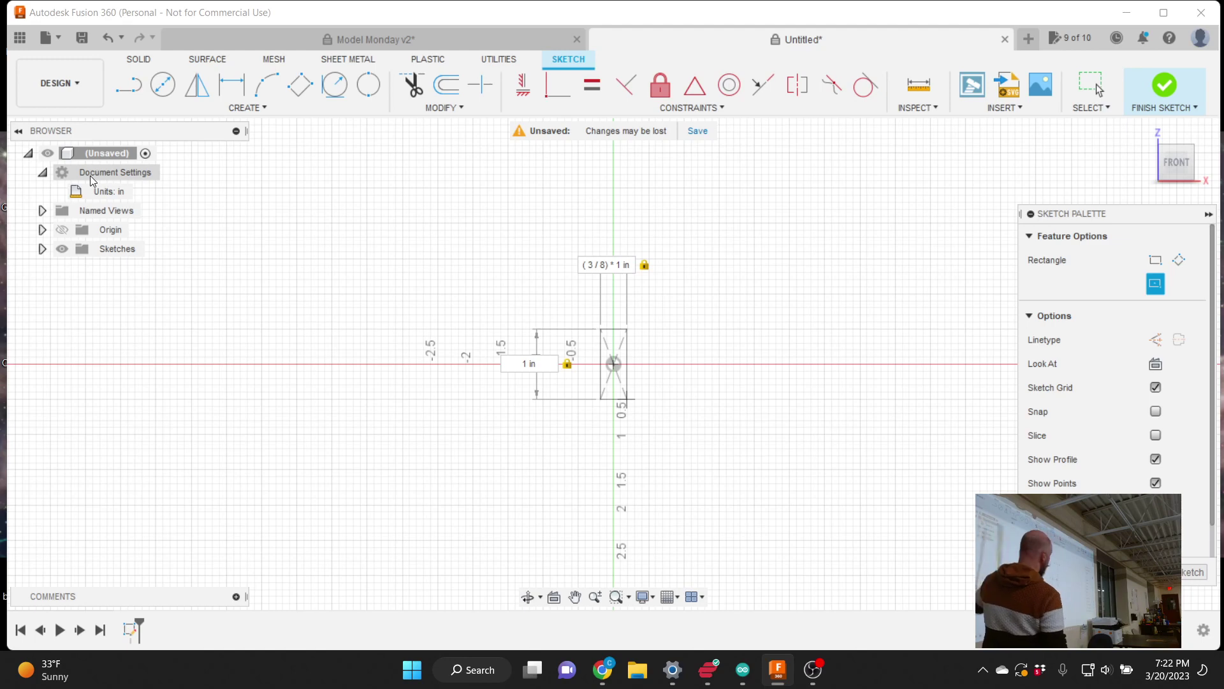
{"action": "left_click", "coordinate": [43, 172]}
{"action": "left_click", "coordinate": [42, 172]}
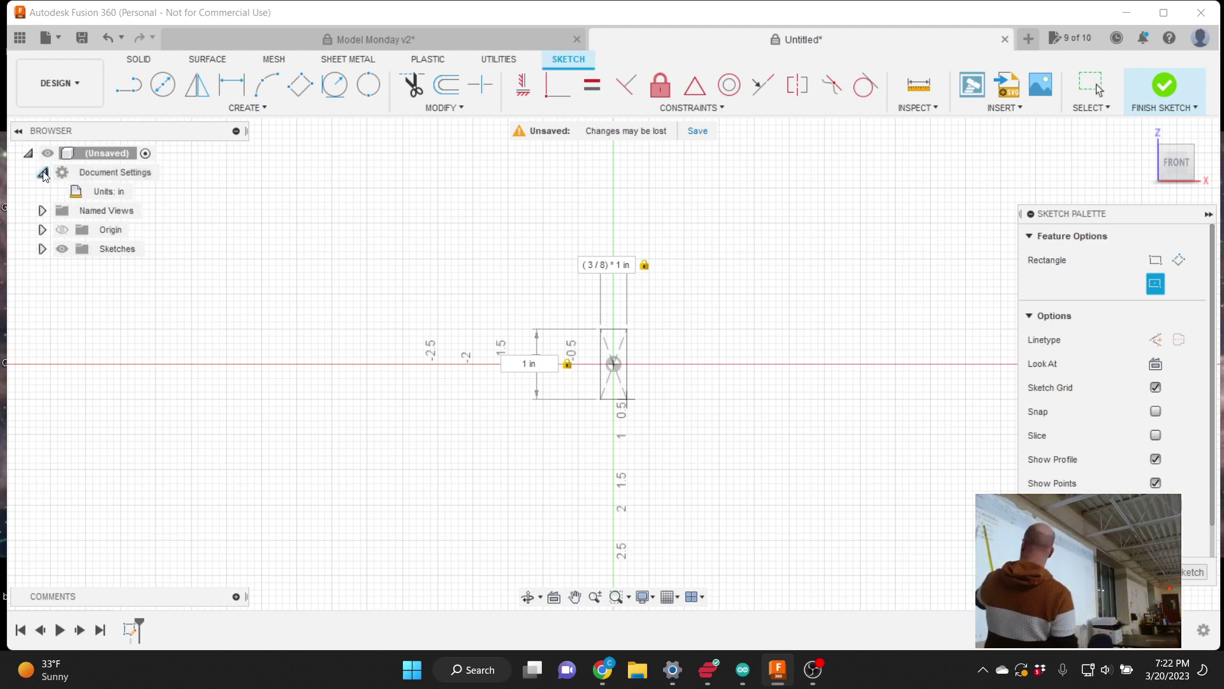
{"action": "mouse_move", "coordinate": [105, 195]}
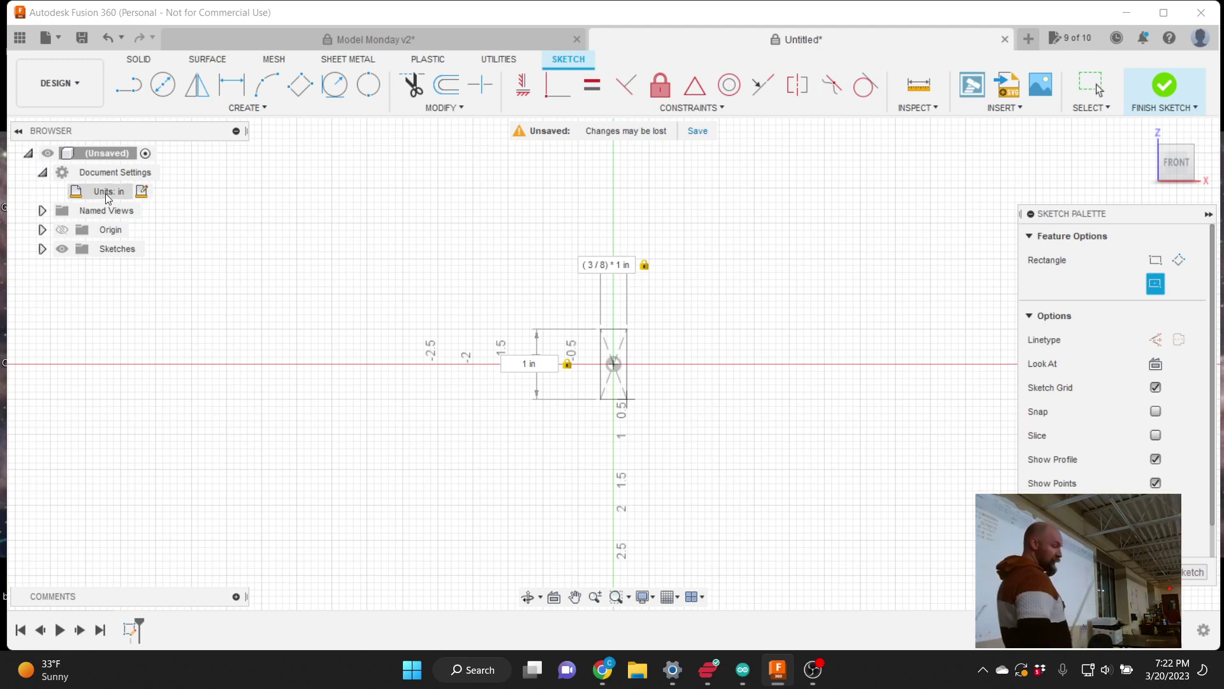
{"action": "left_click", "coordinate": [142, 192]}
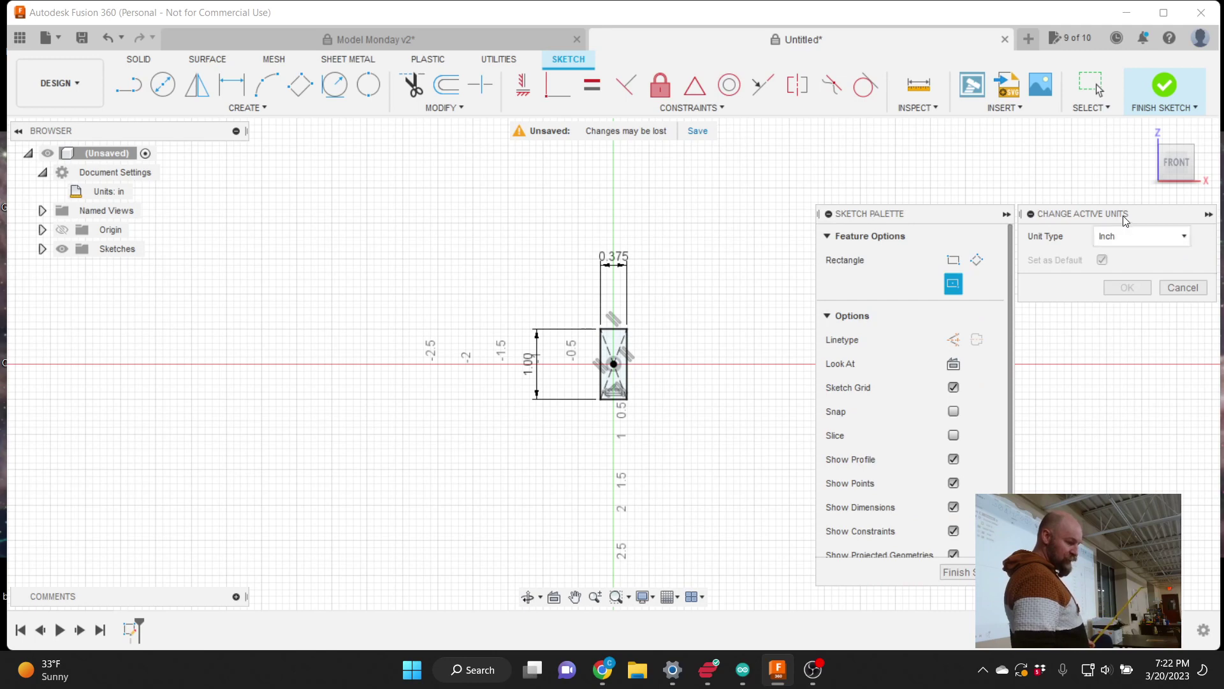
{"action": "left_click_drag", "start_coordinate": [1123, 216], "coordinate": [734, 200]}
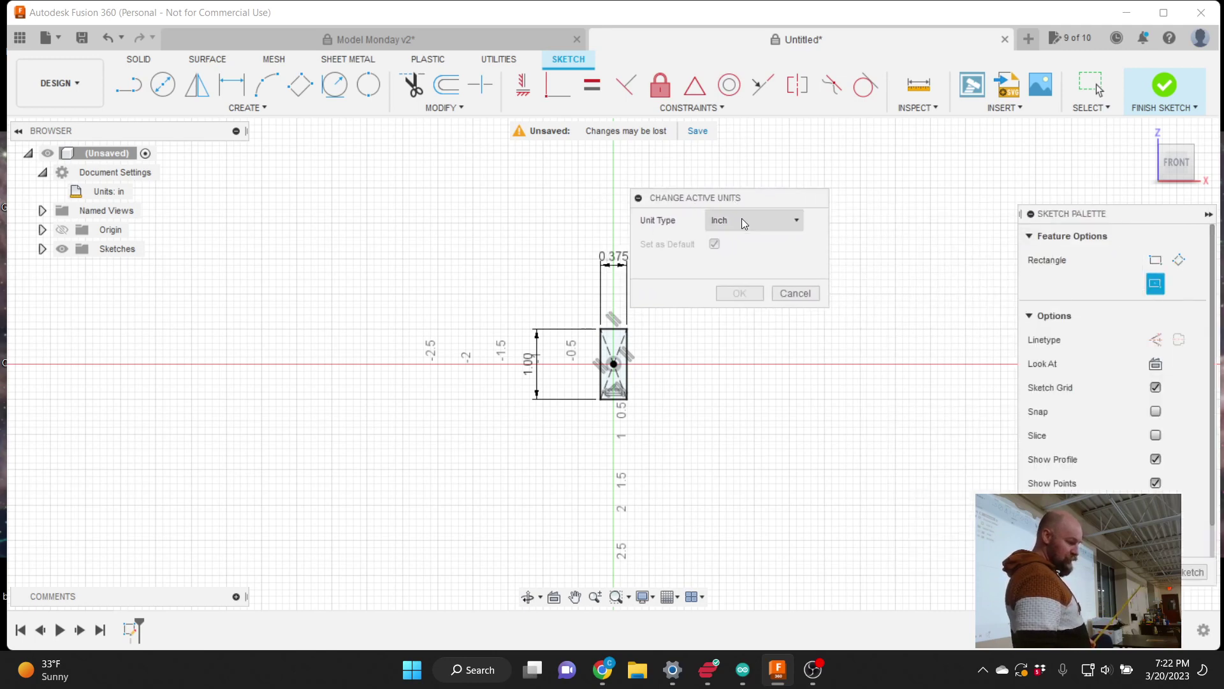
{"action": "left_click", "coordinate": [741, 221]}
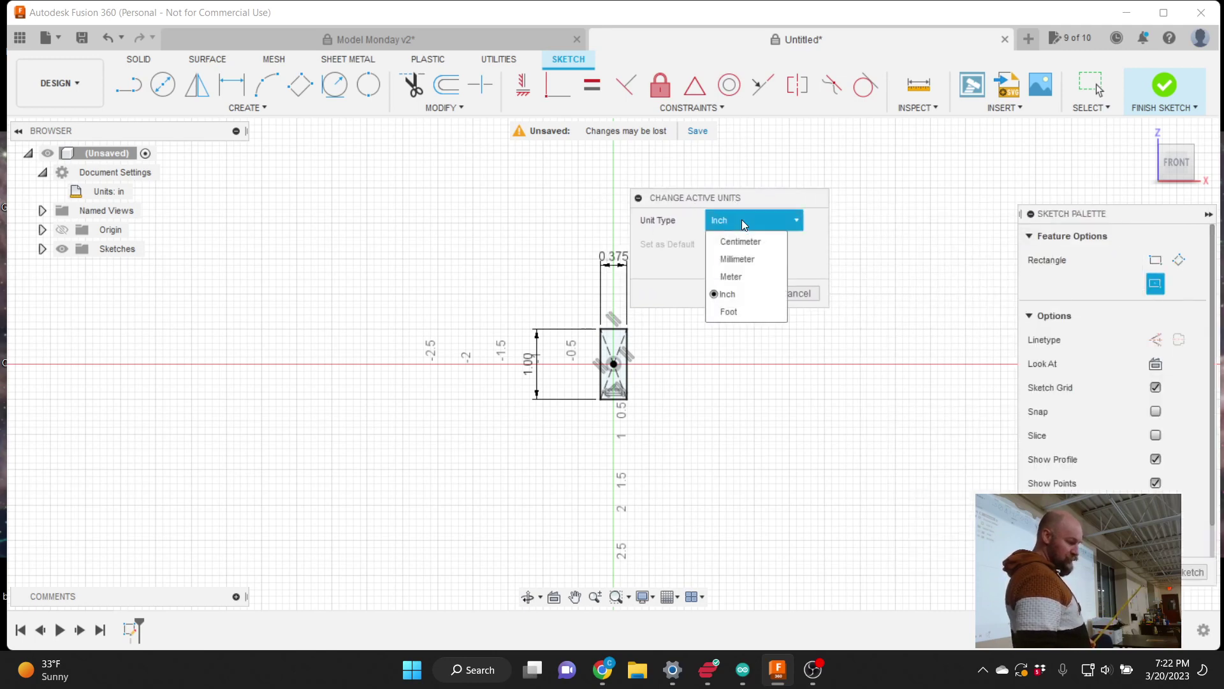
{"action": "left_click", "coordinate": [745, 296]}
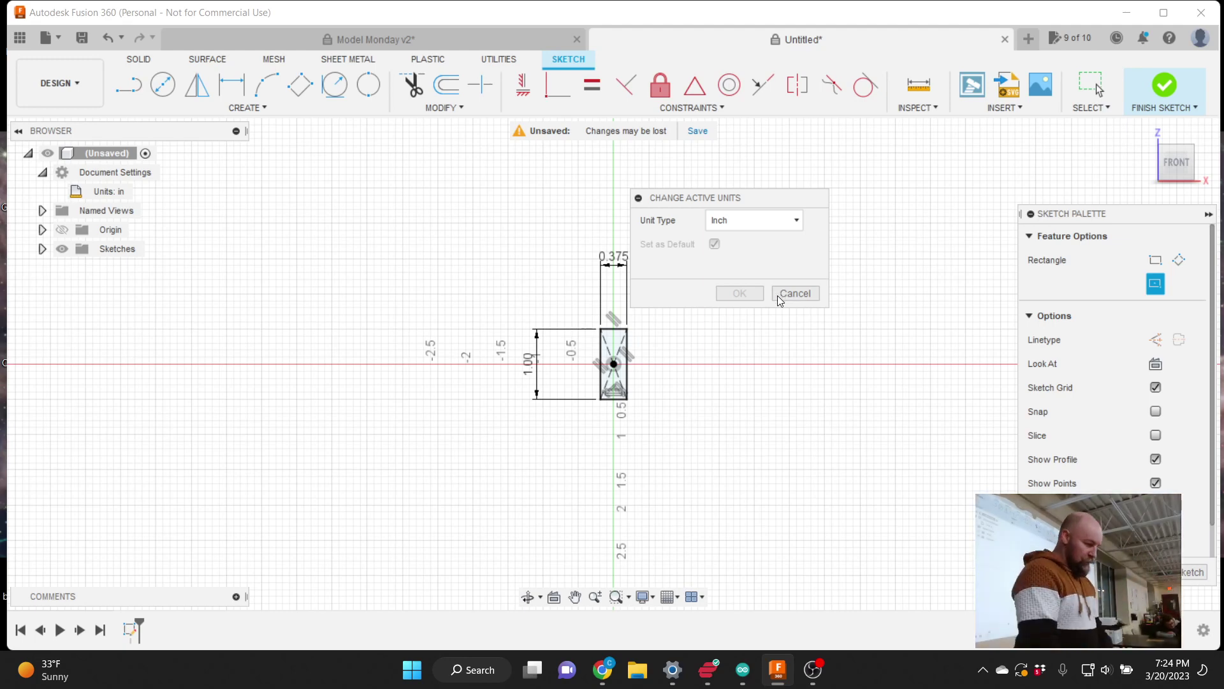
{"action": "left_click", "coordinate": [796, 293]}
- Delete the rectangle's height dimension and stretch its upper edge until the rectangle is about 2.06 in tall
{"action": "key", "text": "Delete"}
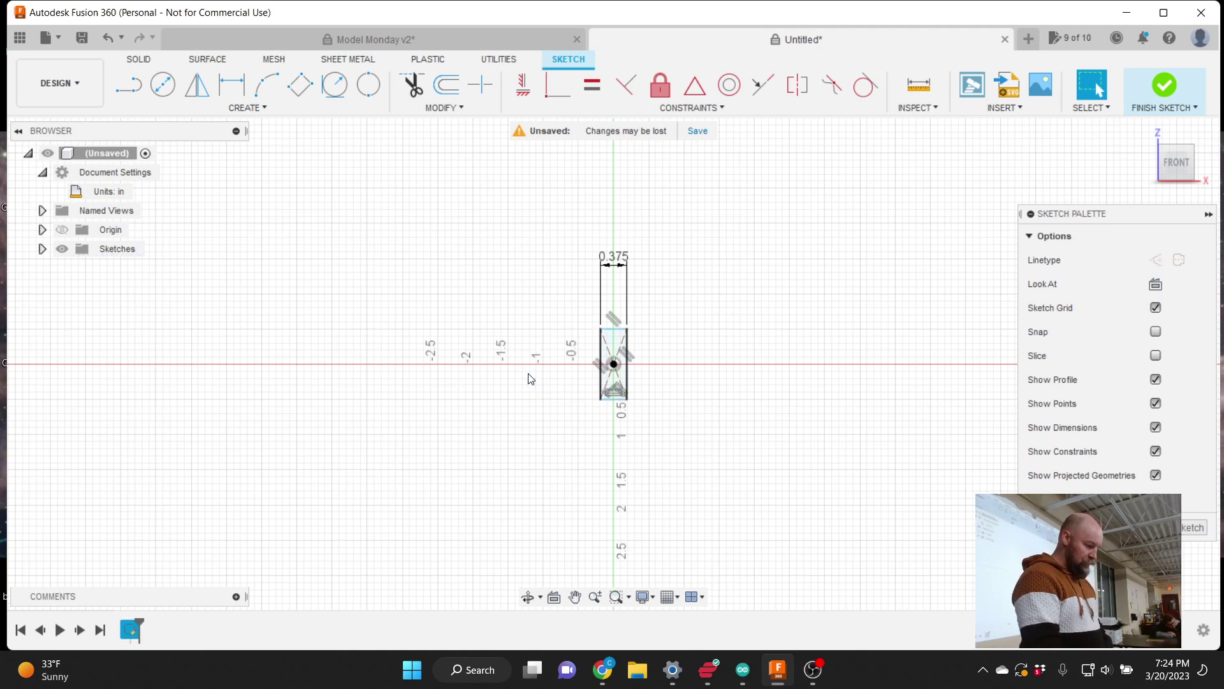
{"action": "left_click", "coordinate": [613, 330]}
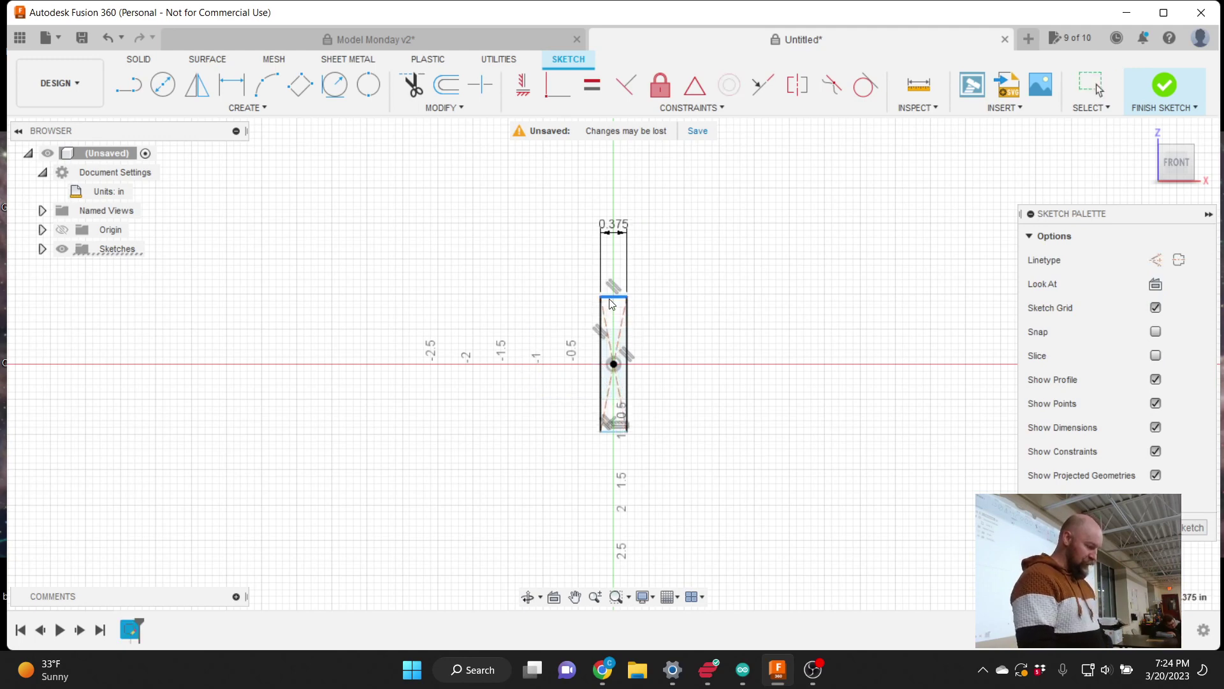
{"action": "scroll", "coordinate": [650, 384], "scroll_direction": "up", "scroll_amount": 2}
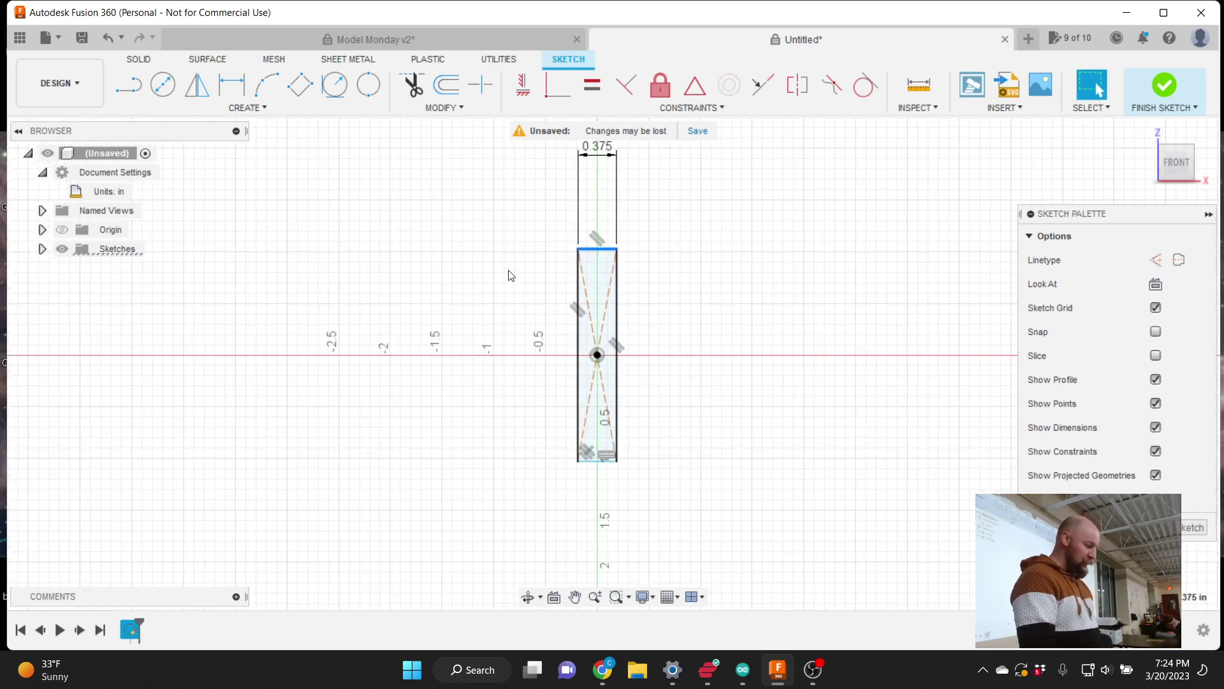
{"action": "left_click", "coordinate": [265, 109]}
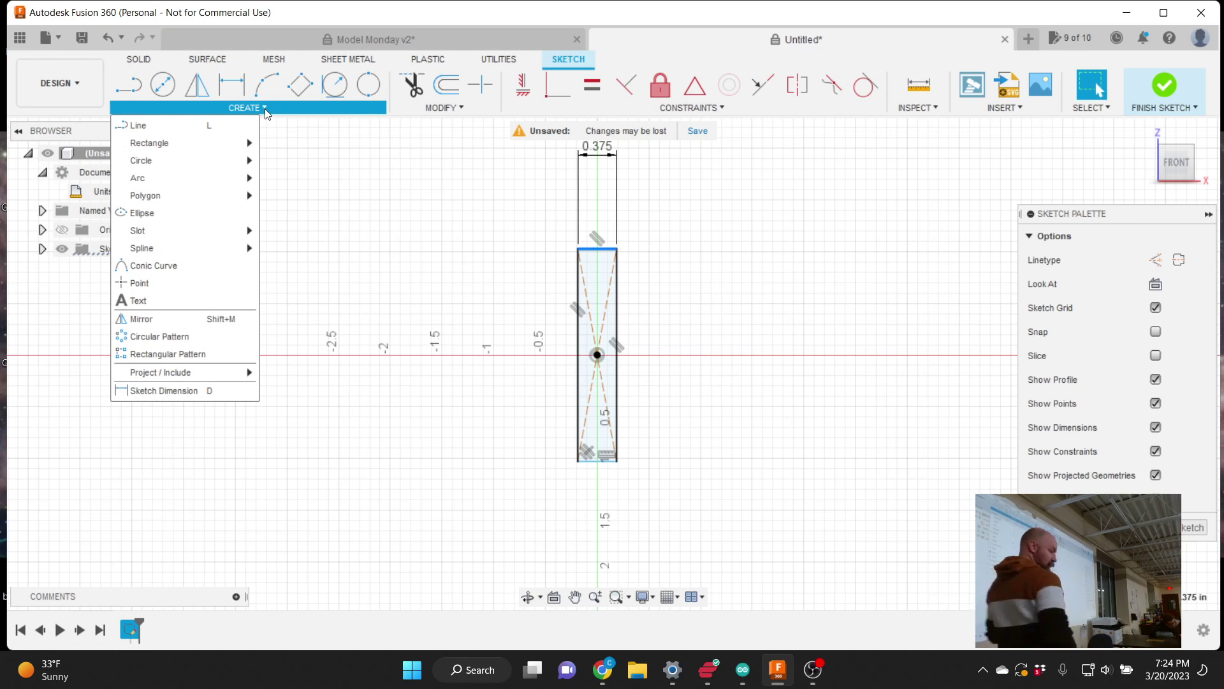
{"action": "left_click", "coordinate": [188, 392]}
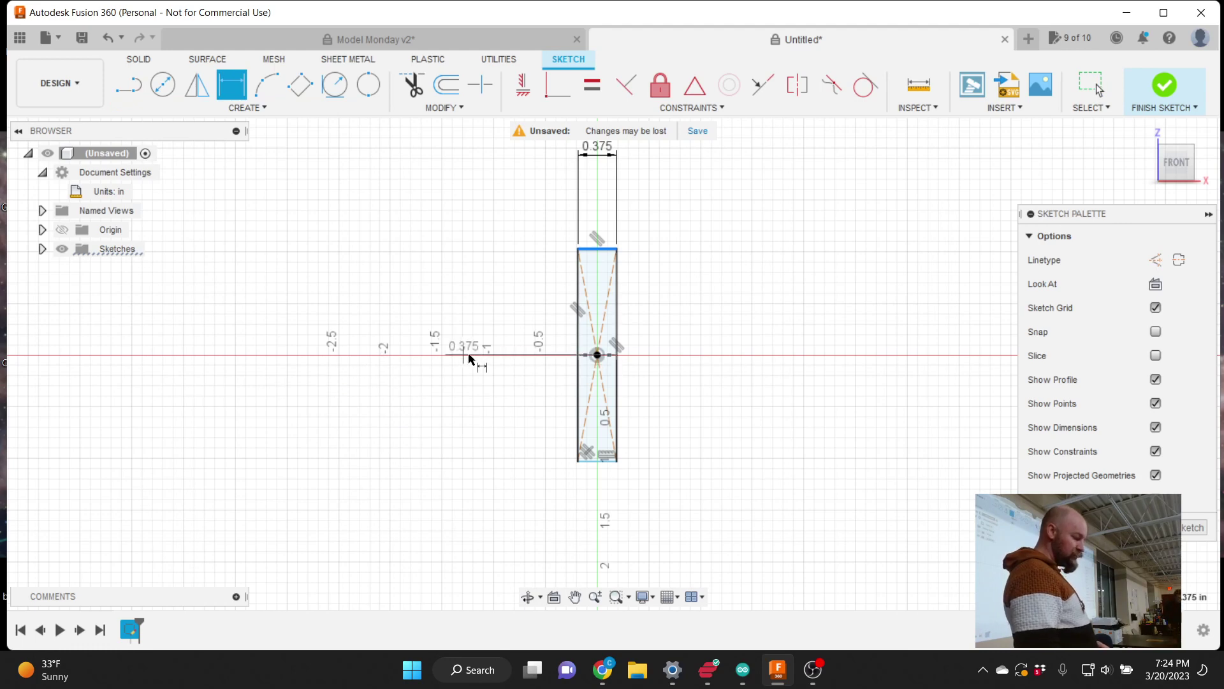
{"action": "key", "text": "Escape"}
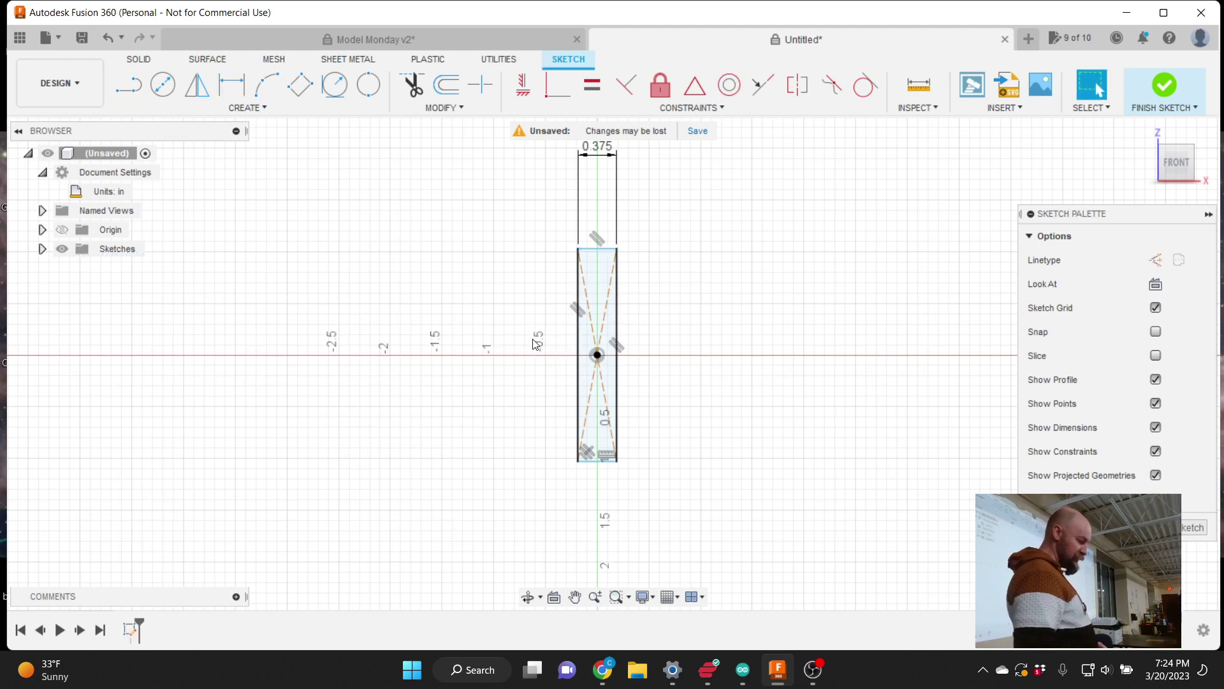
{"action": "left_click", "coordinate": [597, 249]}
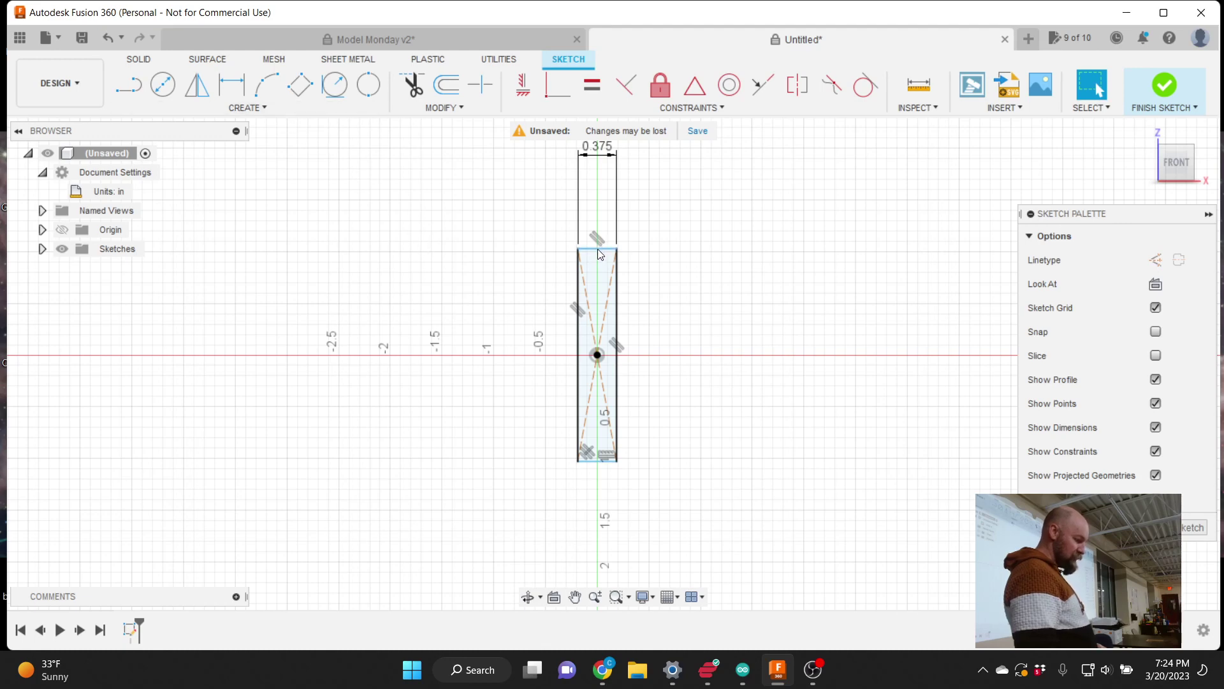
{"action": "left_click", "coordinate": [252, 108]}
{"action": "mouse_move", "coordinate": [248, 247]}
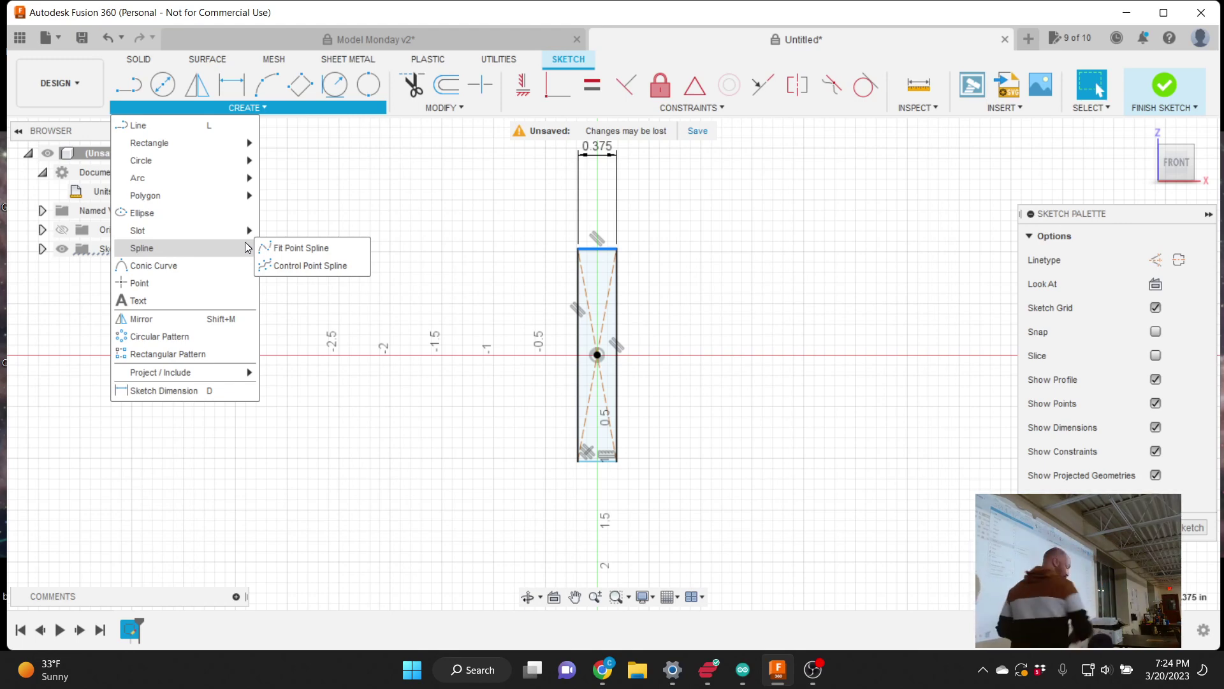
{"action": "left_click", "coordinate": [209, 391]}
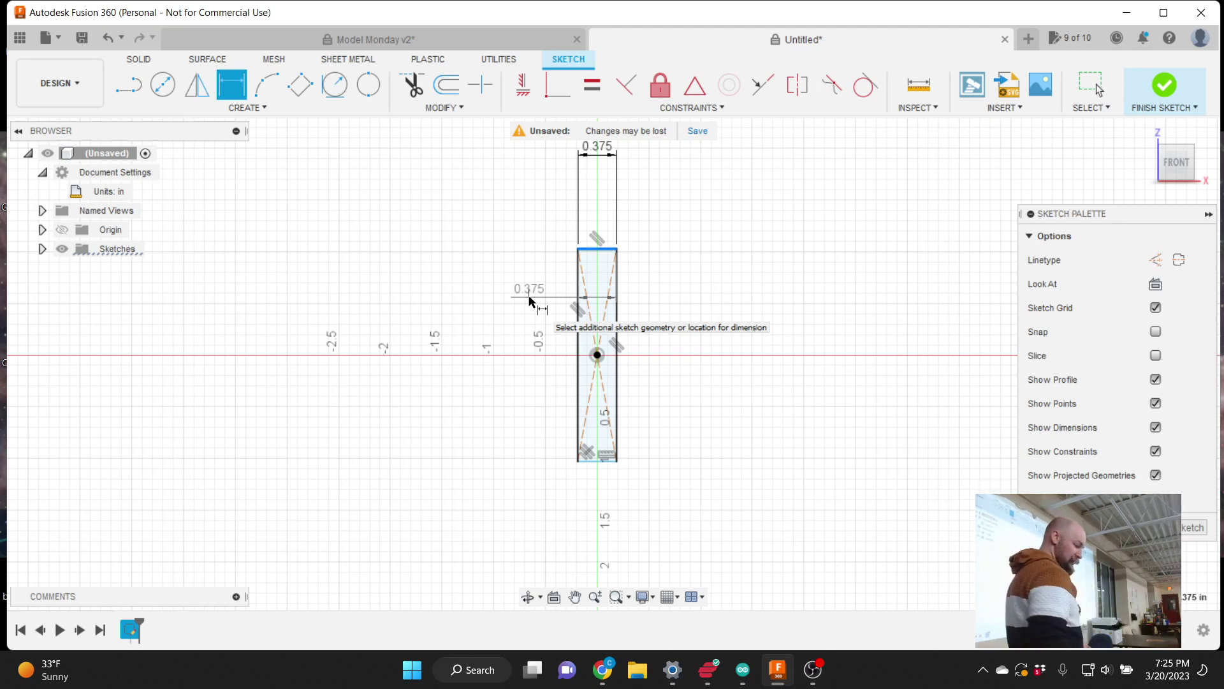
{"action": "key", "text": "Escape"}
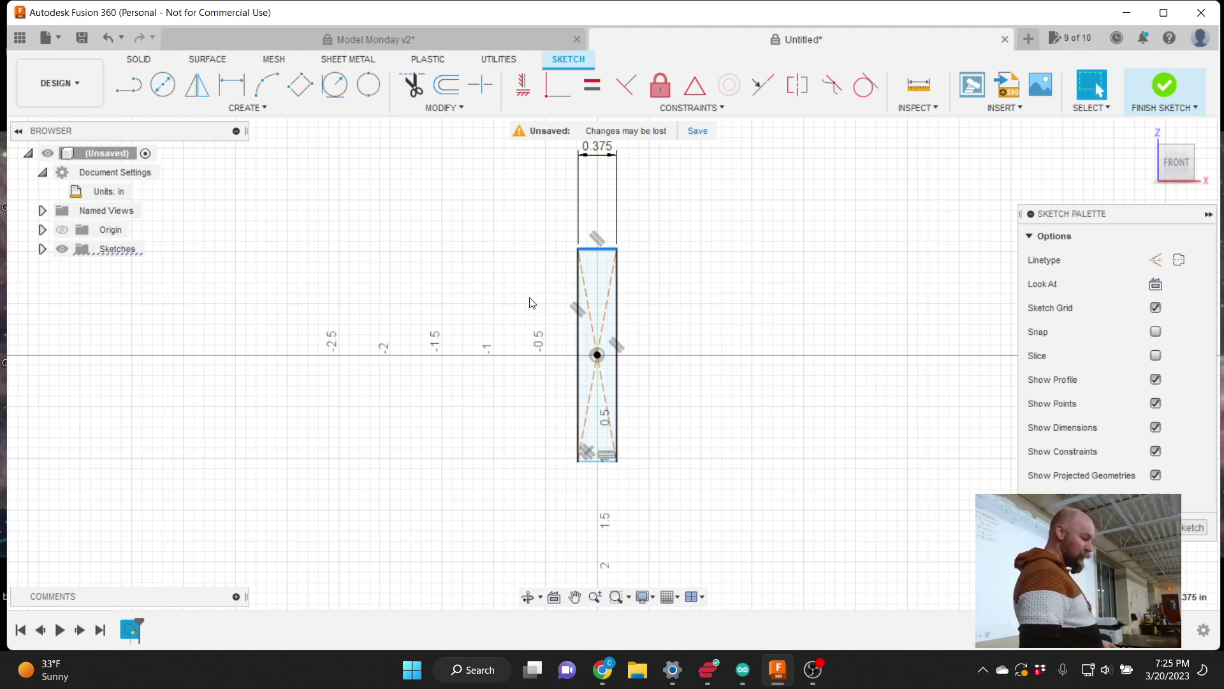
{"action": "key", "text": "Escape"}
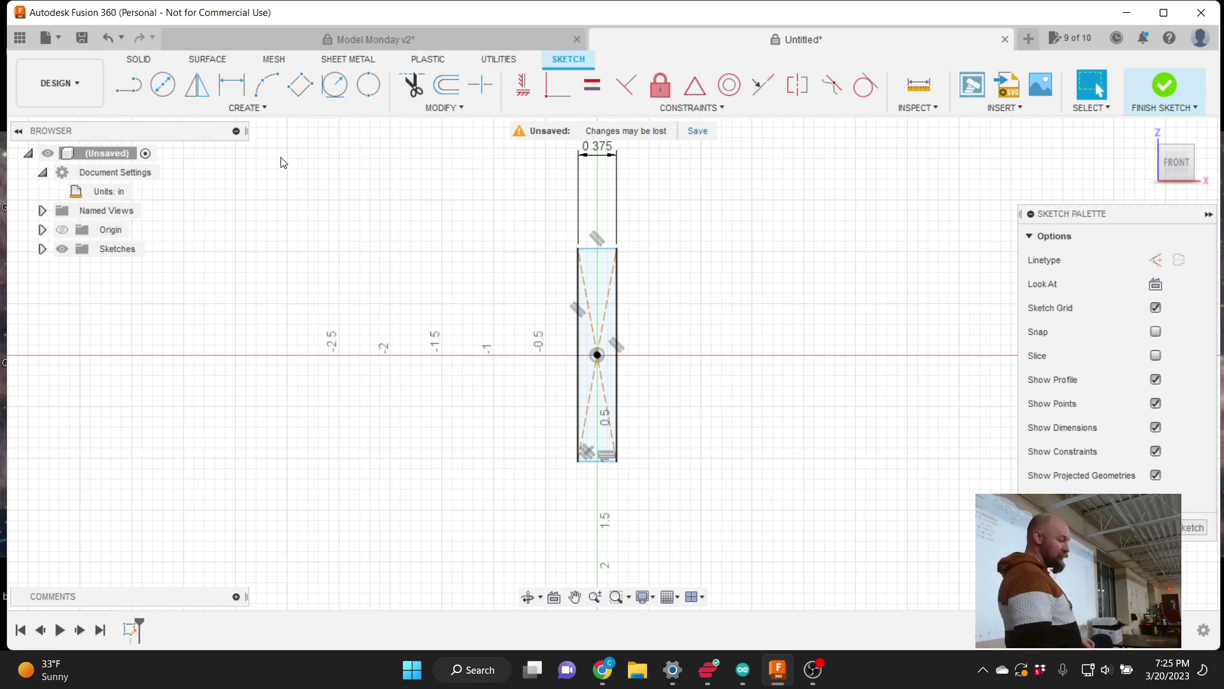
- Add a sketch dimension to the rectangle's left vertical edge and set the height to 1 in
{"action": "left_click", "coordinate": [249, 108]}
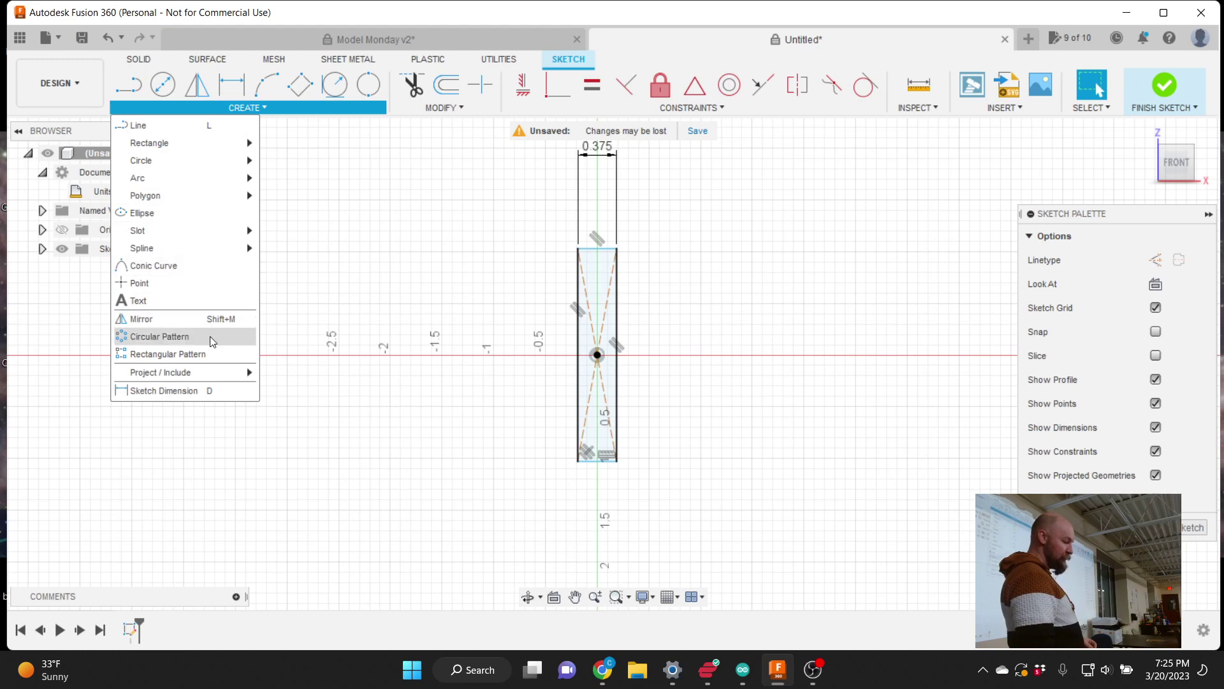
{"action": "left_click", "coordinate": [215, 391]}
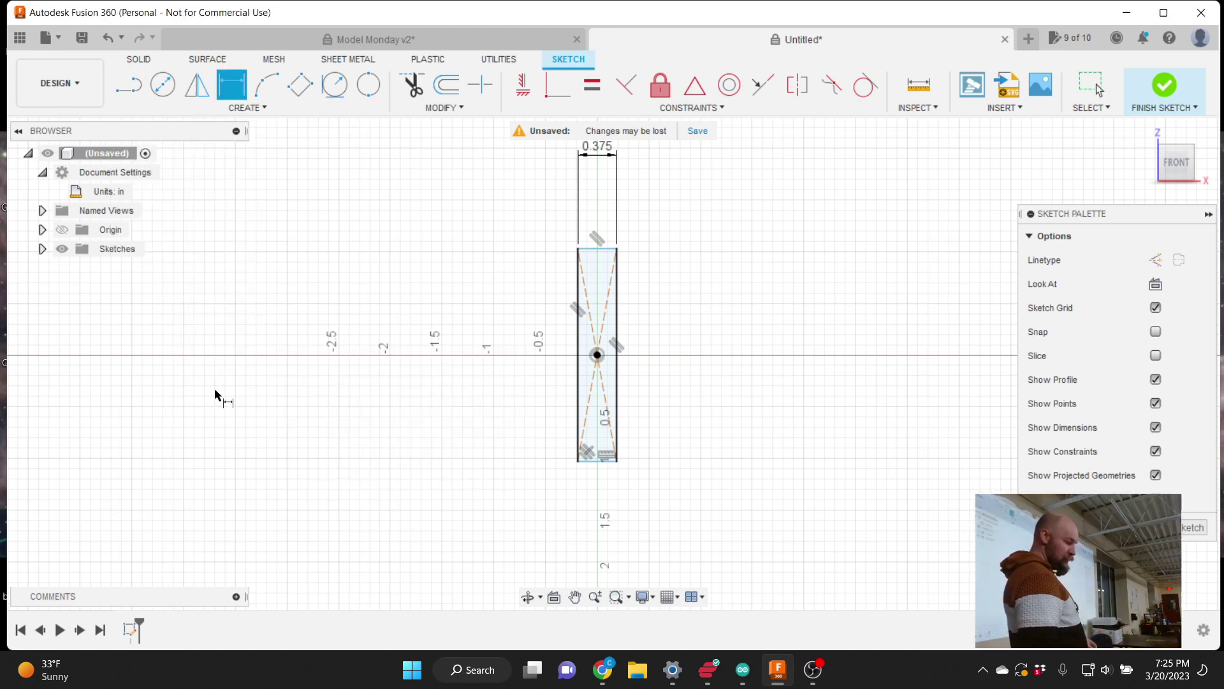
{"action": "left_click", "coordinate": [579, 344]}
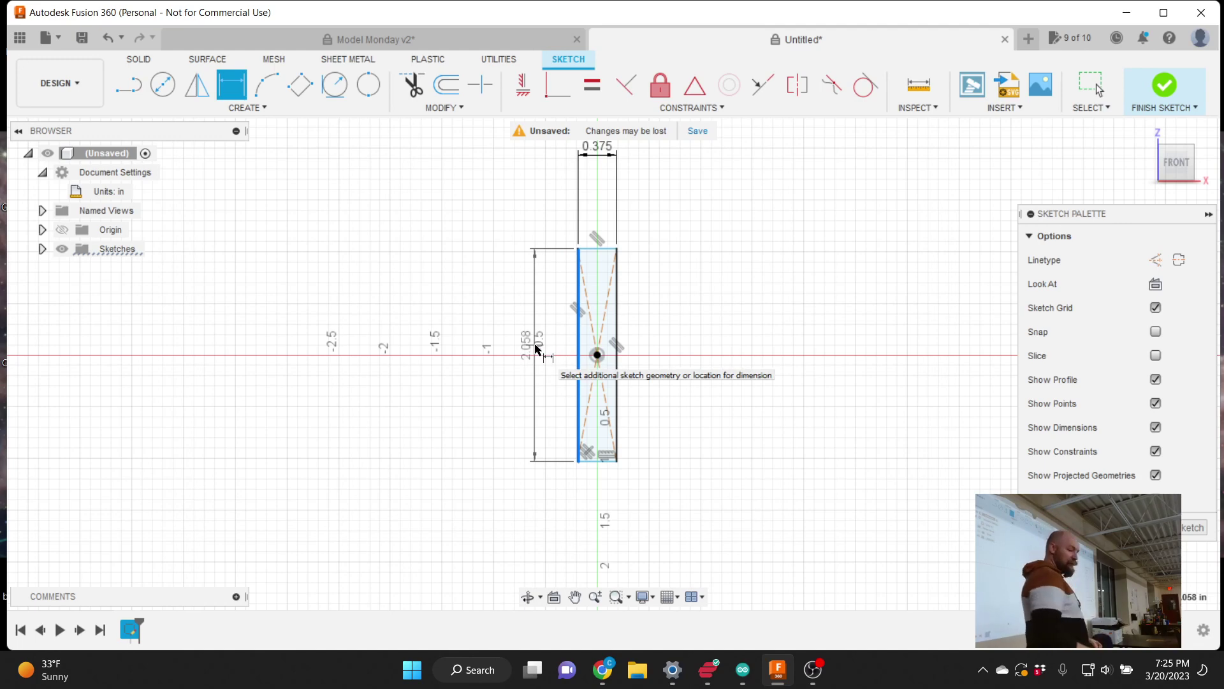
{"action": "left_click", "coordinate": [535, 348]}
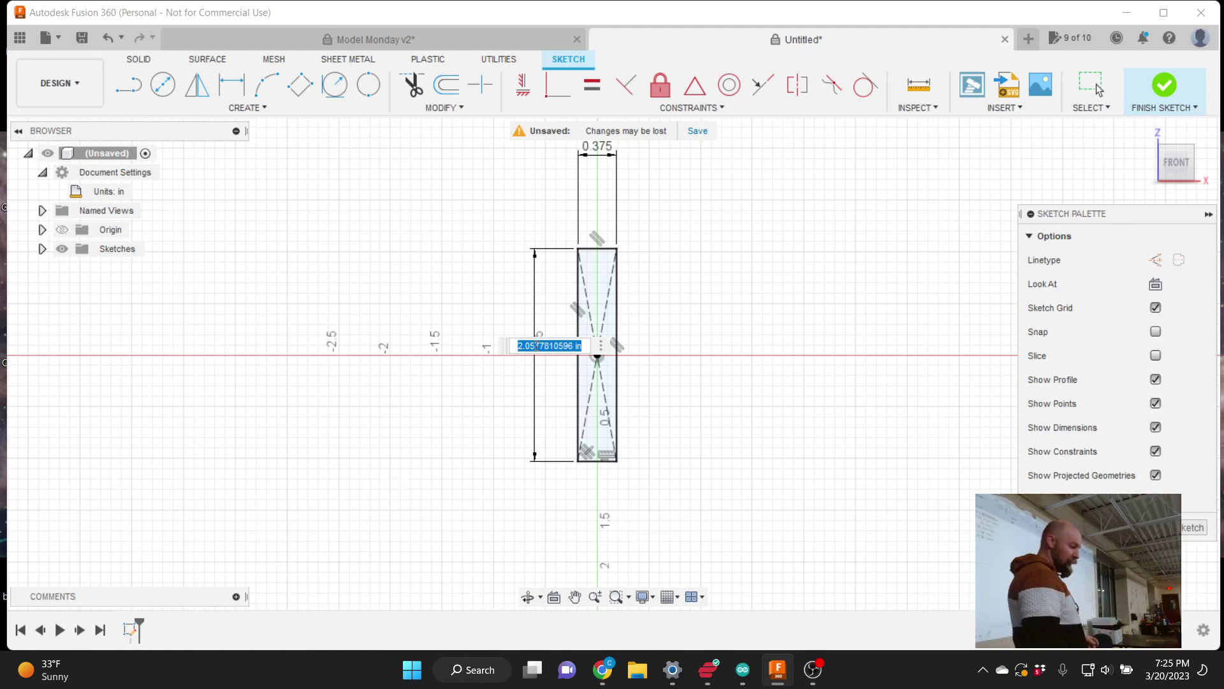
{"action": "type", "text": "1"}
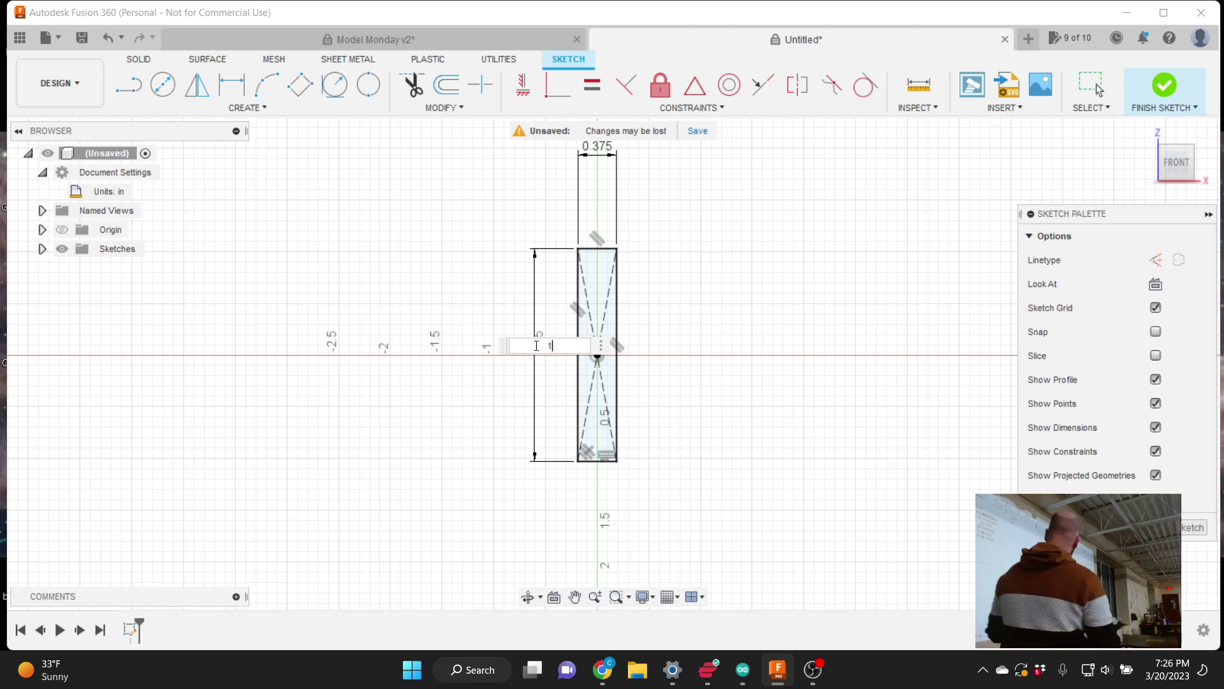
{"action": "key", "text": "Return"}
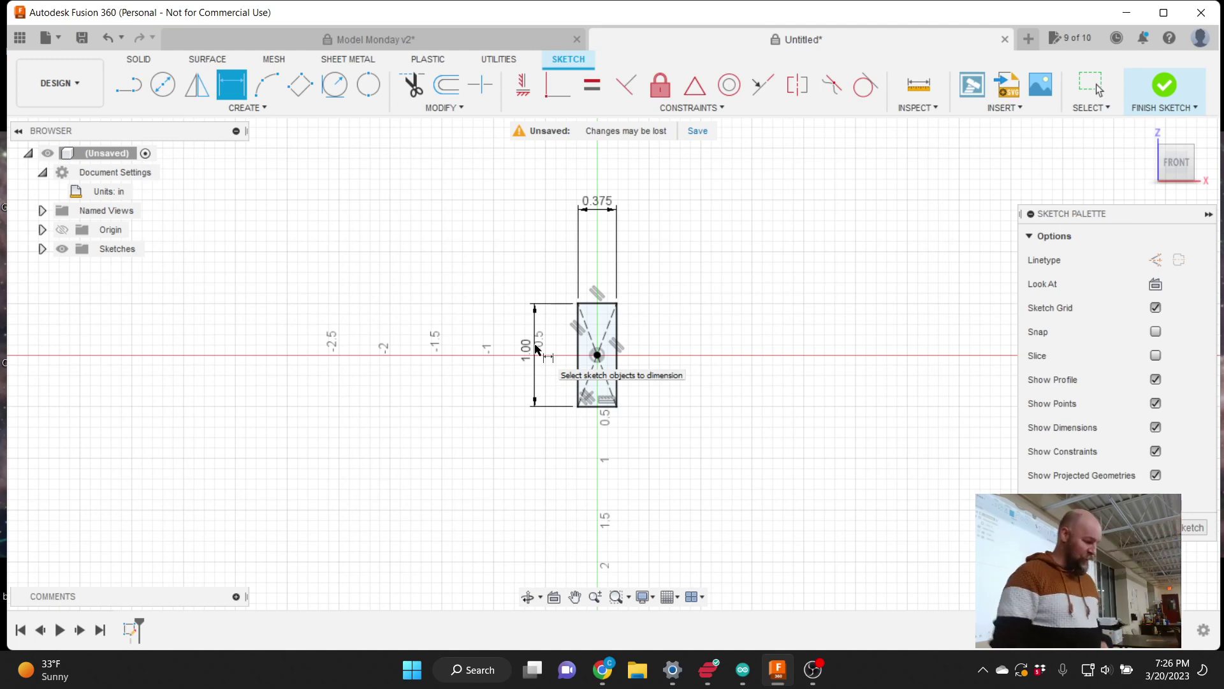
- Draw a center diameter circle of 1/8 in above the rectangle, slightly right of the vertical axis
{"action": "scroll", "coordinate": [603, 453], "scroll_direction": "down", "scroll_amount": 1}
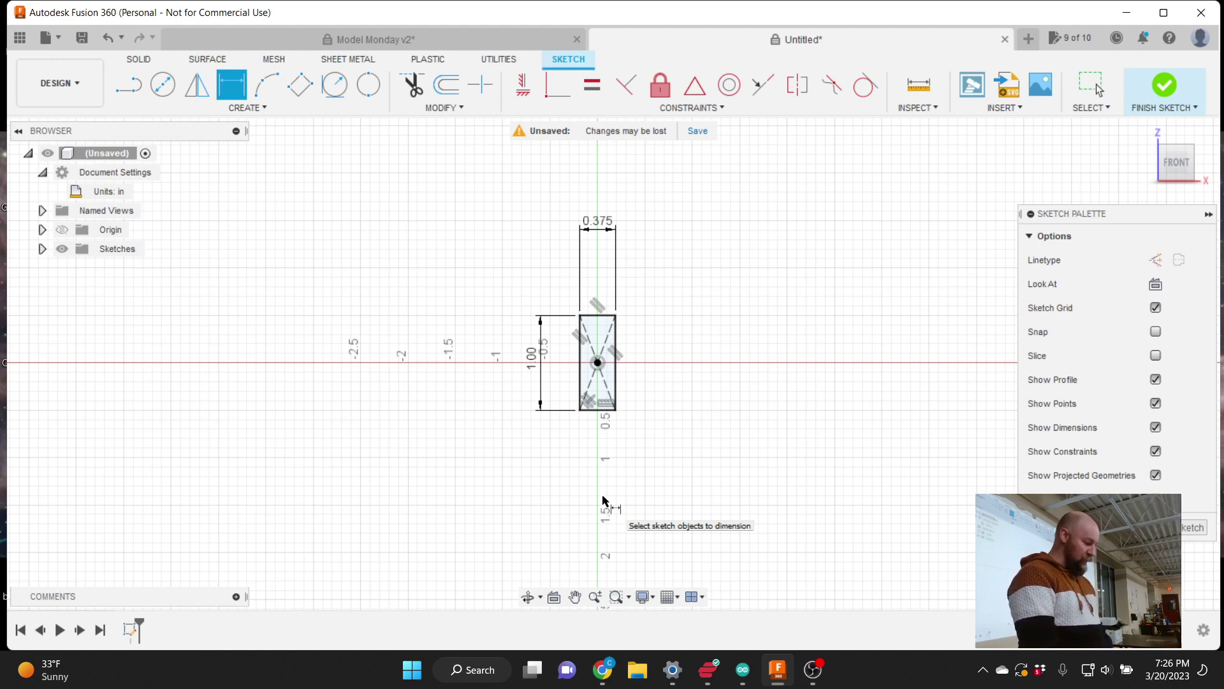
{"action": "left_click", "coordinate": [265, 108]}
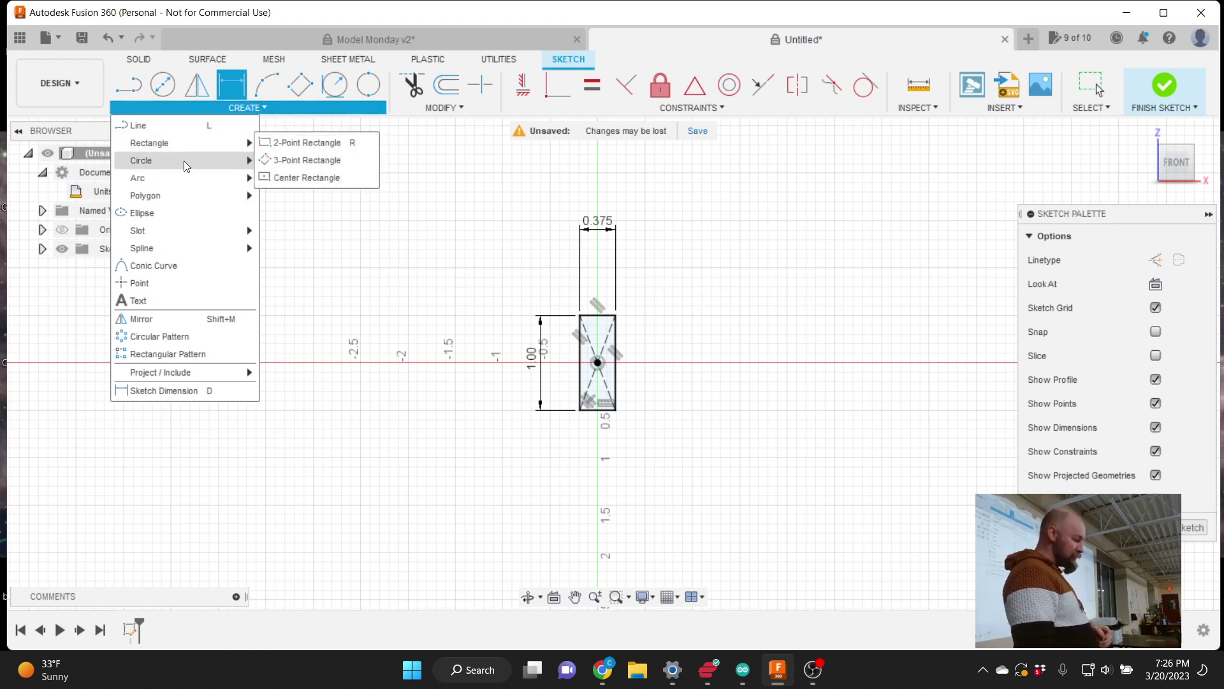
{"action": "mouse_move", "coordinate": [186, 167]}
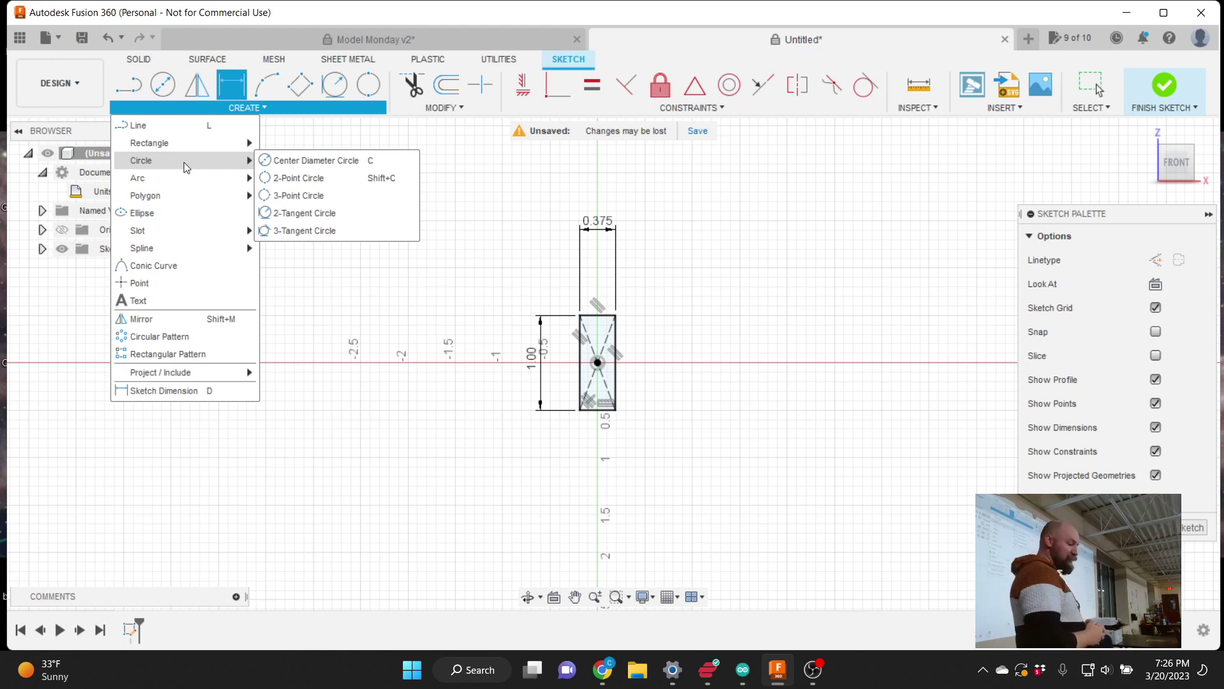
{"action": "left_click", "coordinate": [326, 168]}
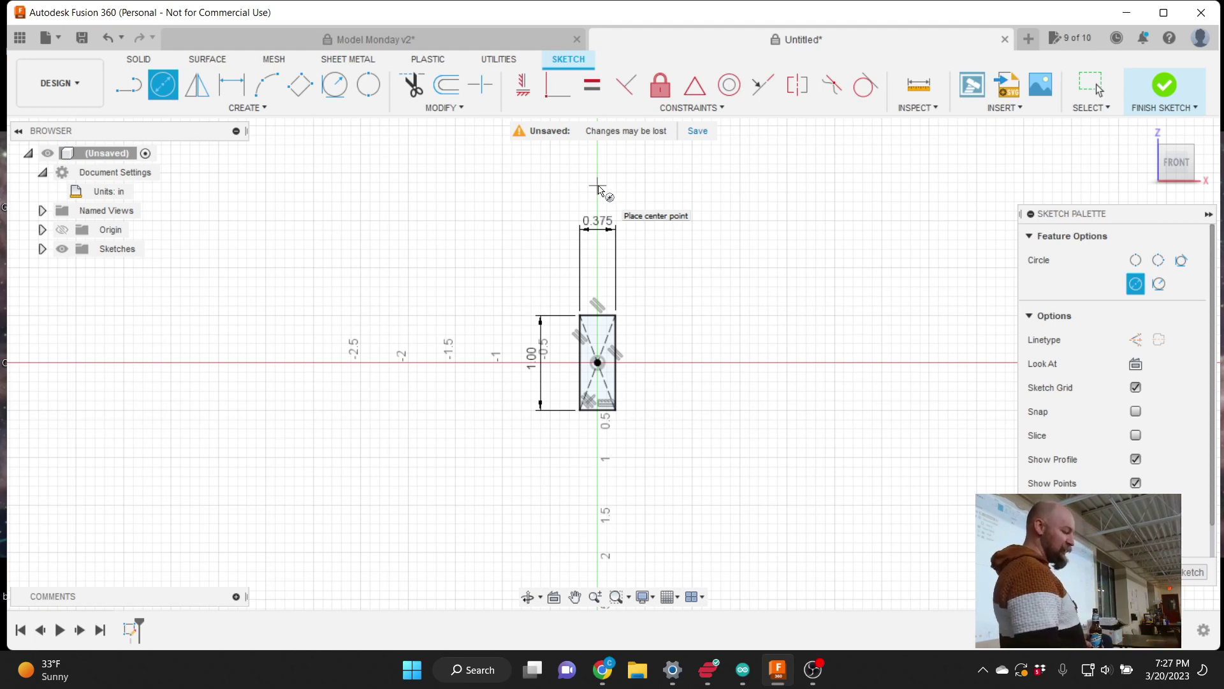
{"action": "left_click", "coordinate": [632, 192]}
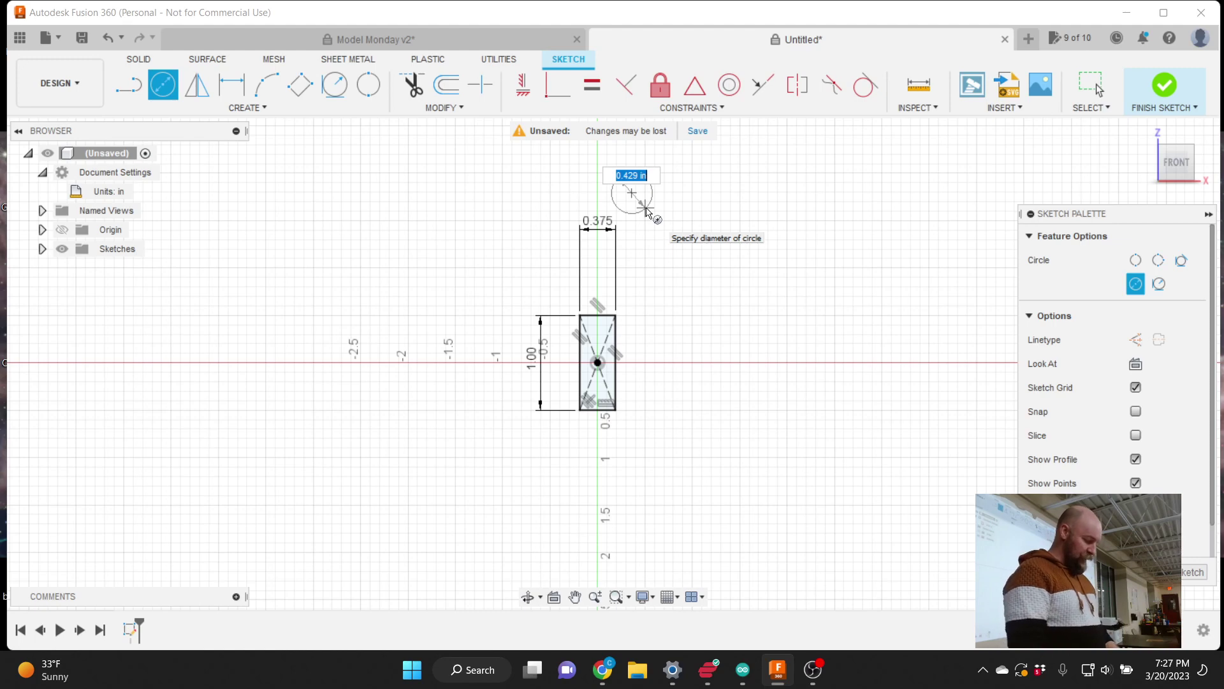
{"action": "type", "text": ".15"}
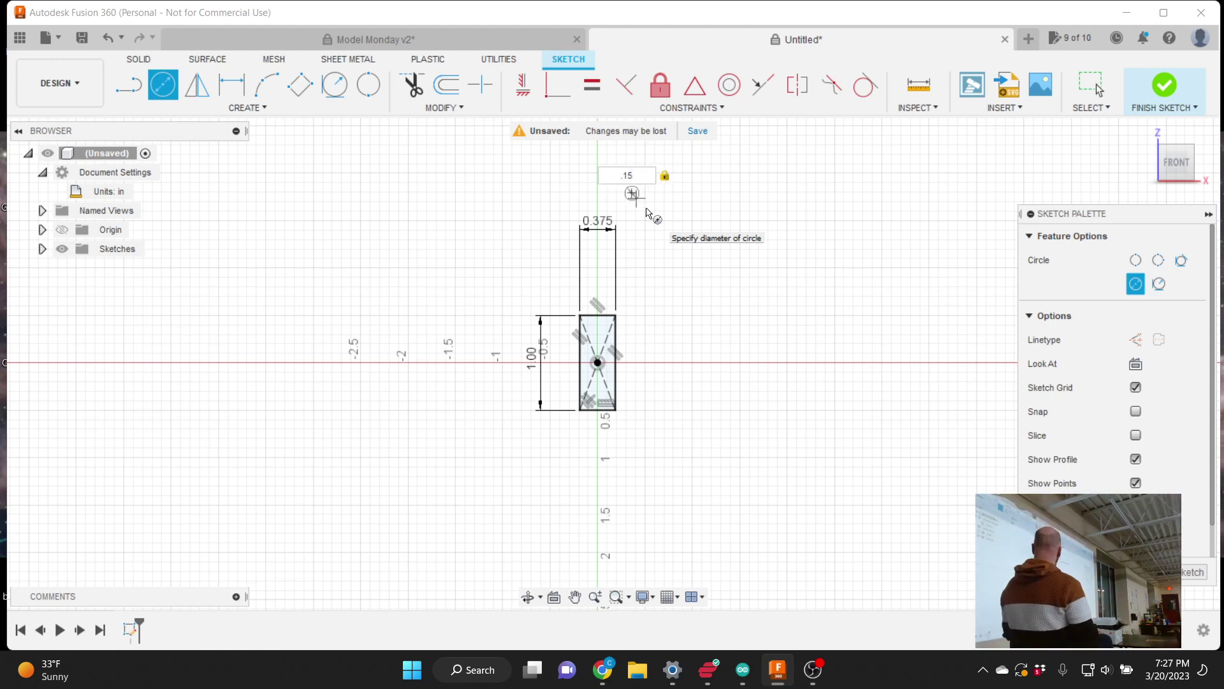
{"action": "key", "text": "BackSpace"}
{"action": "type", "text": "25"}
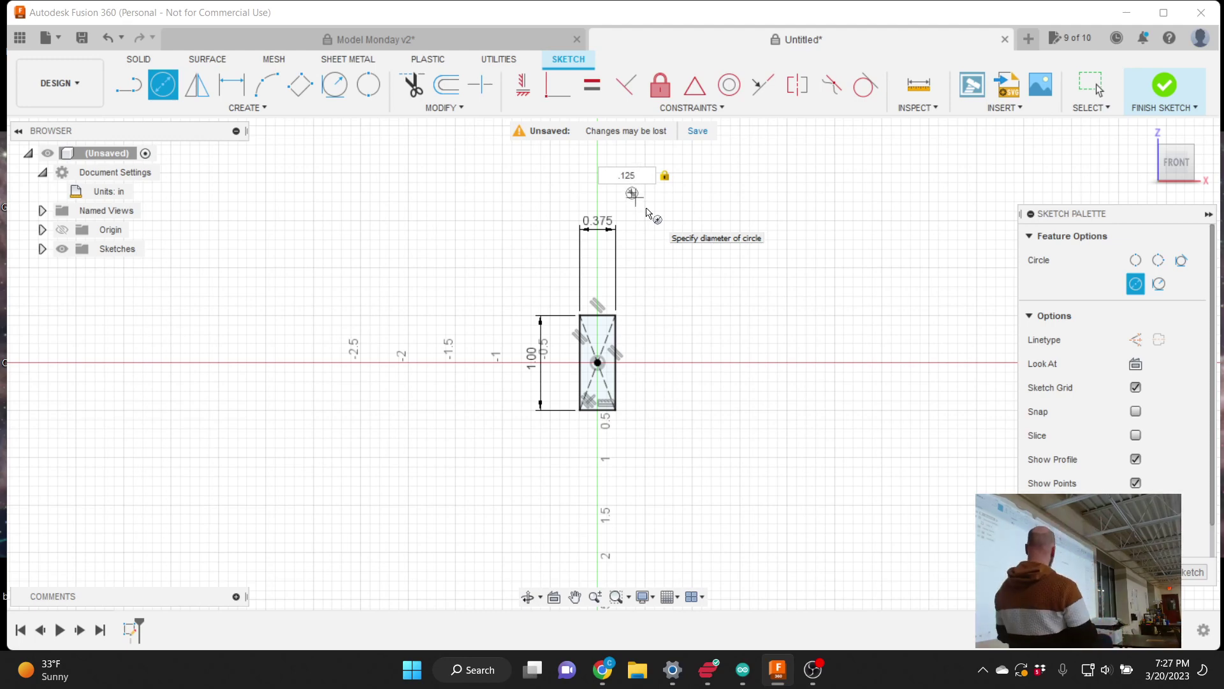
{"action": "key", "text": "BackSpace"}
{"action": "key", "text": "BackSpace"}
{"action": "key", "text": "BackSpace"}
{"action": "key", "text": "BackSpace"}
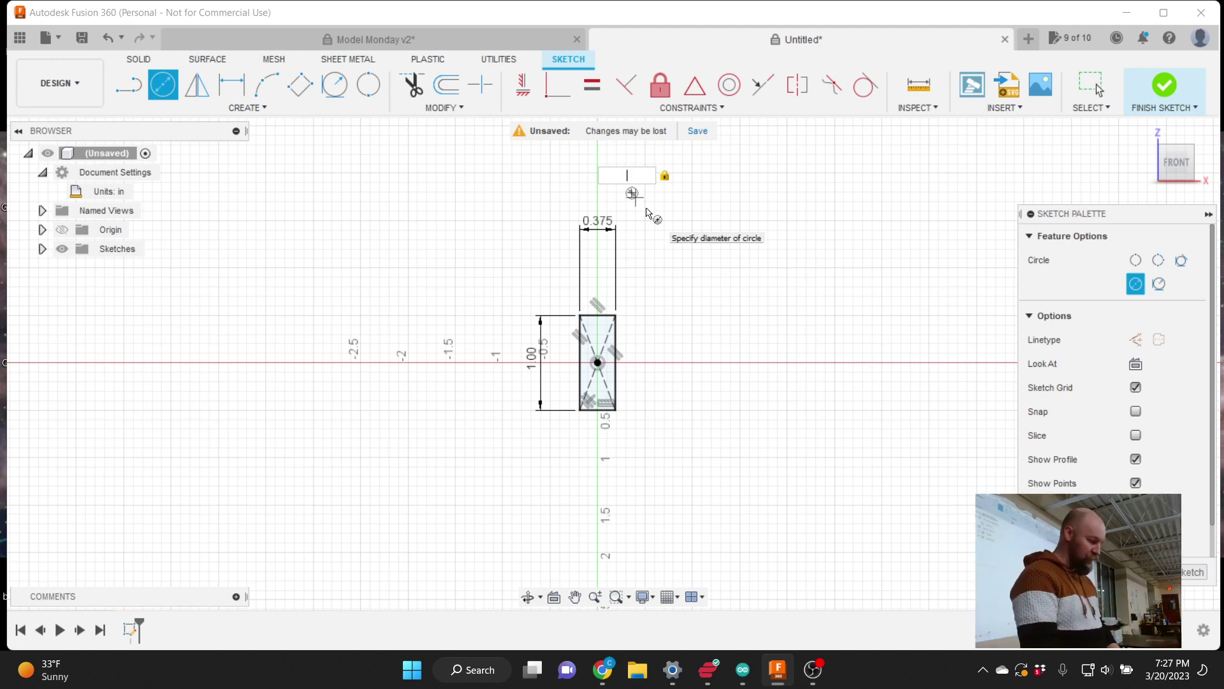
{"action": "type", "text": "1/8"}
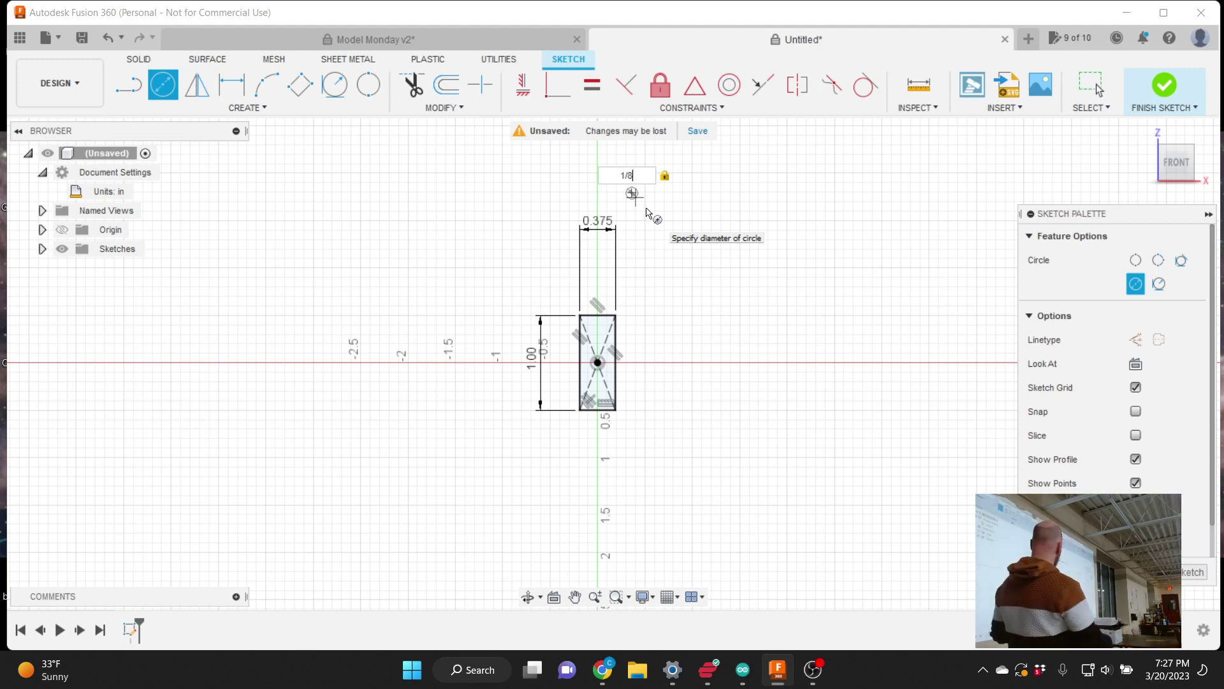
{"action": "key", "text": "Return"}
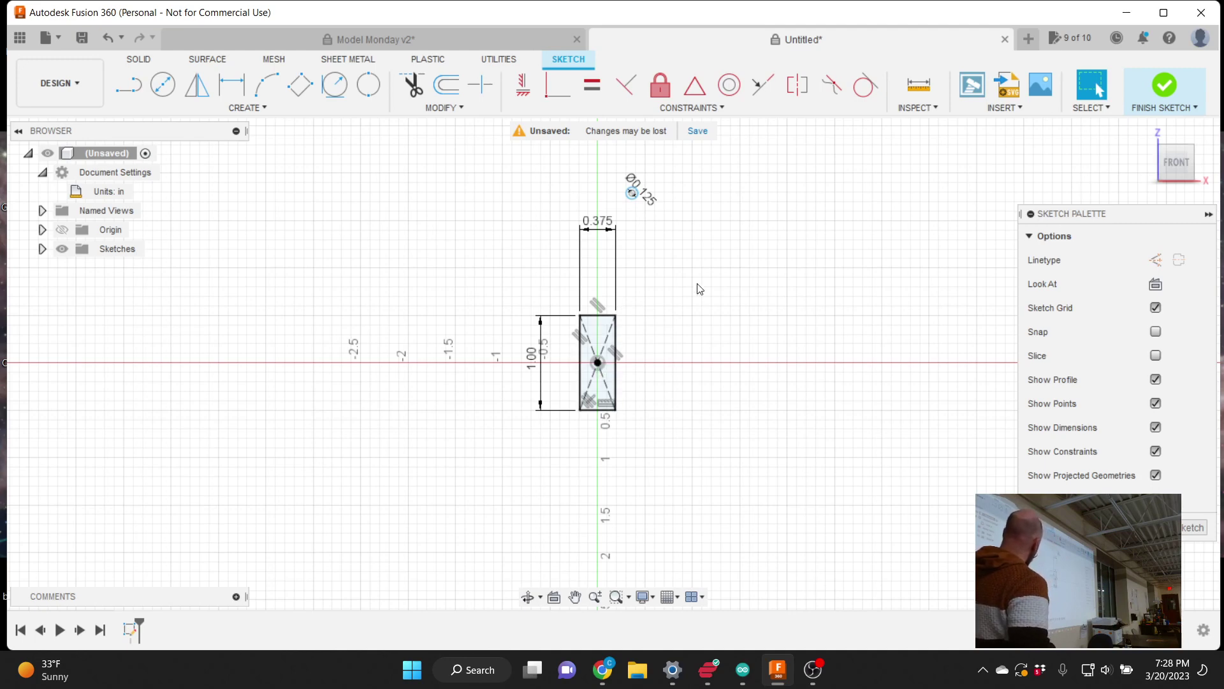
- Add a vertical sketch dimension between the rectangle's center and the circle's center, and set it to 2.375/2 in
{"action": "left_click", "coordinate": [261, 110]}
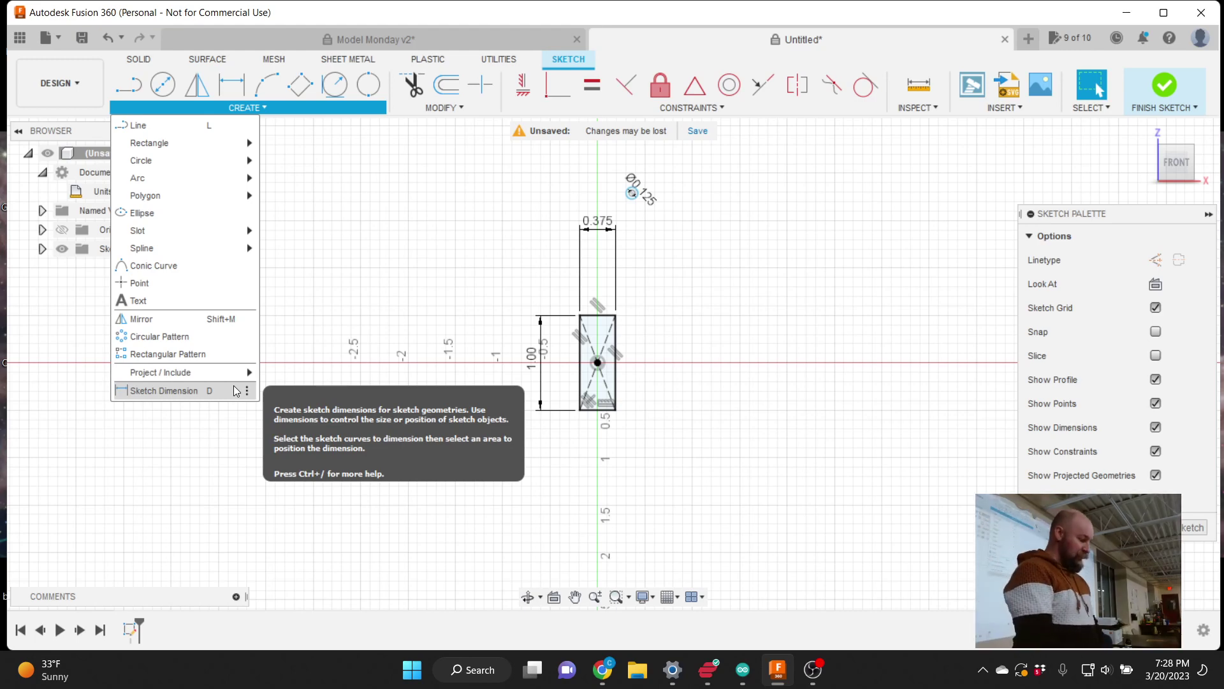
{"action": "left_click", "coordinate": [215, 390]}
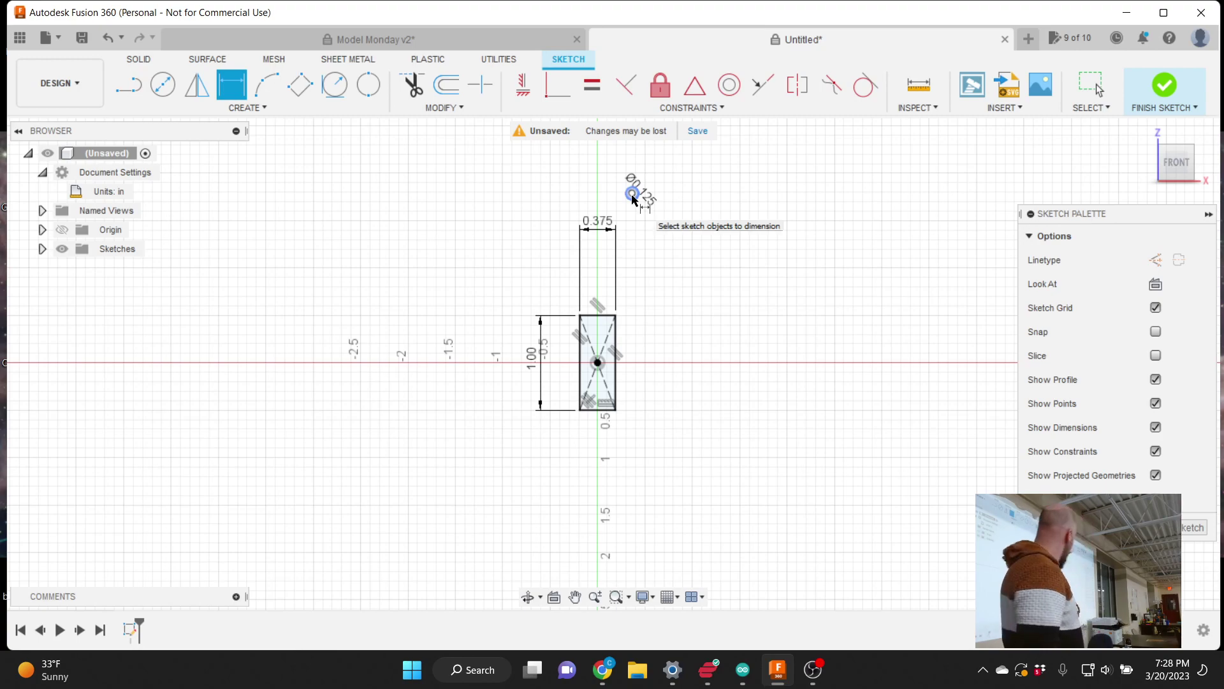
{"action": "scroll", "coordinate": [633, 199], "scroll_direction": "up", "scroll_amount": 5}
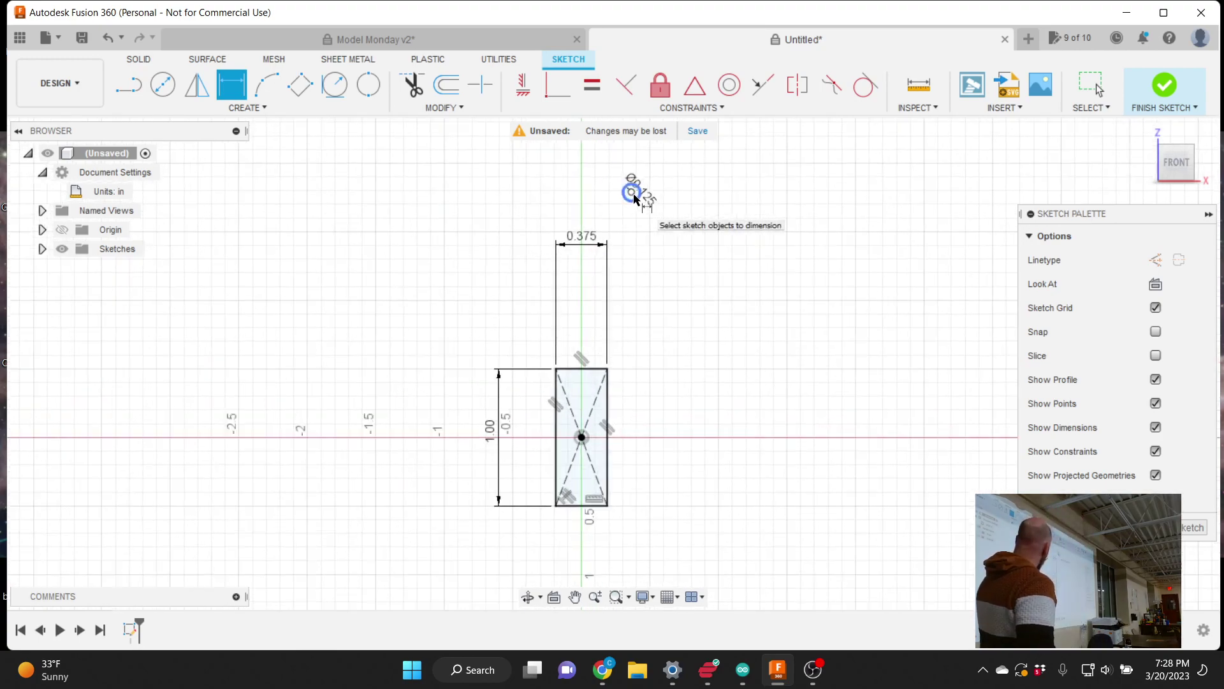
{"action": "scroll", "coordinate": [636, 198], "scroll_direction": "up", "scroll_amount": 2}
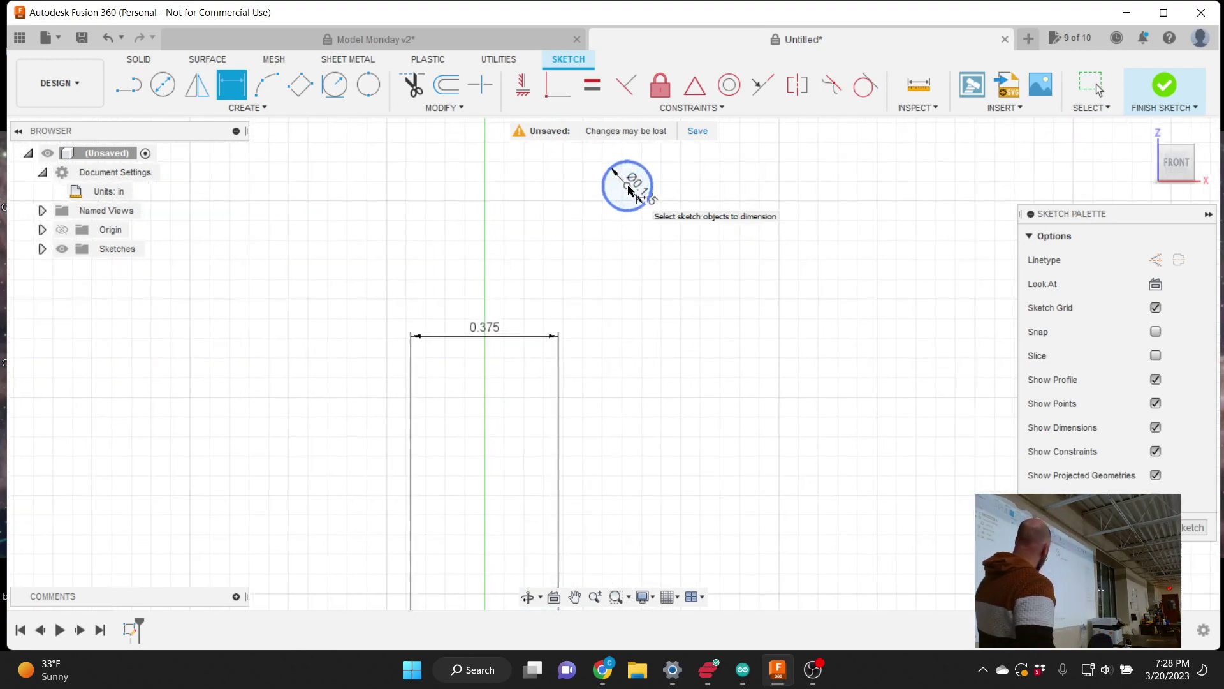
{"action": "scroll", "coordinate": [629, 191], "scroll_direction": "up", "scroll_amount": 1}
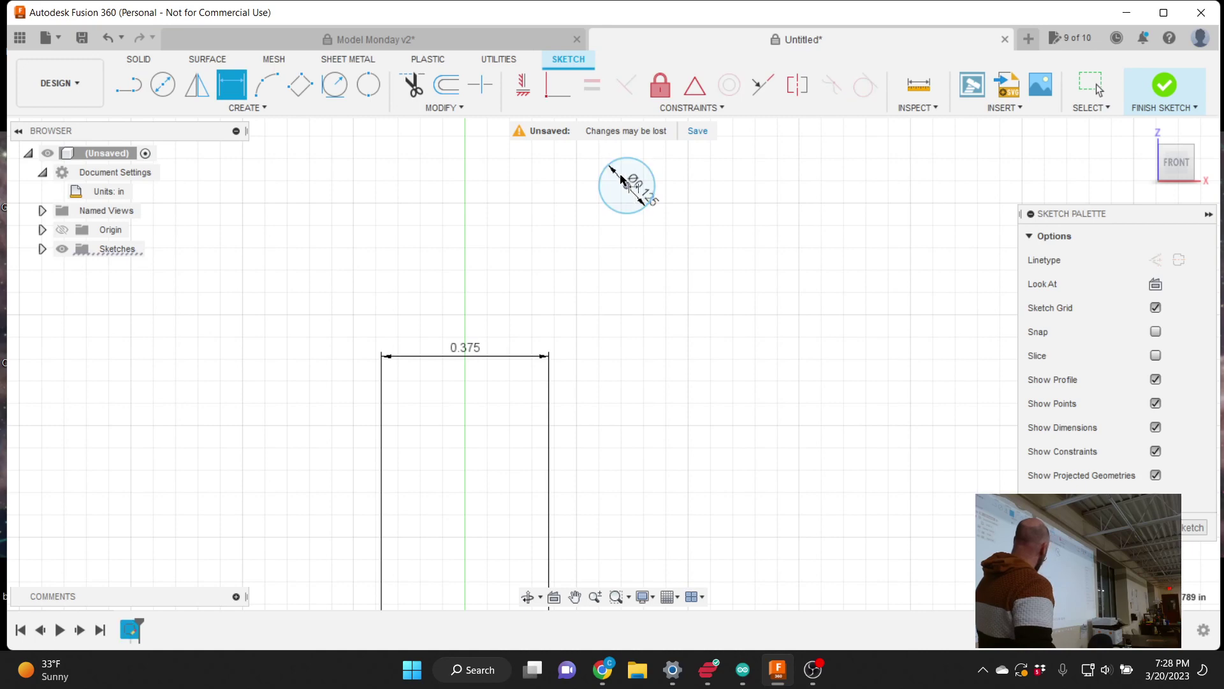
{"action": "scroll", "coordinate": [624, 174], "scroll_direction": "down", "scroll_amount": 1}
{"action": "scroll", "coordinate": [623, 177], "scroll_direction": "down", "scroll_amount": 3}
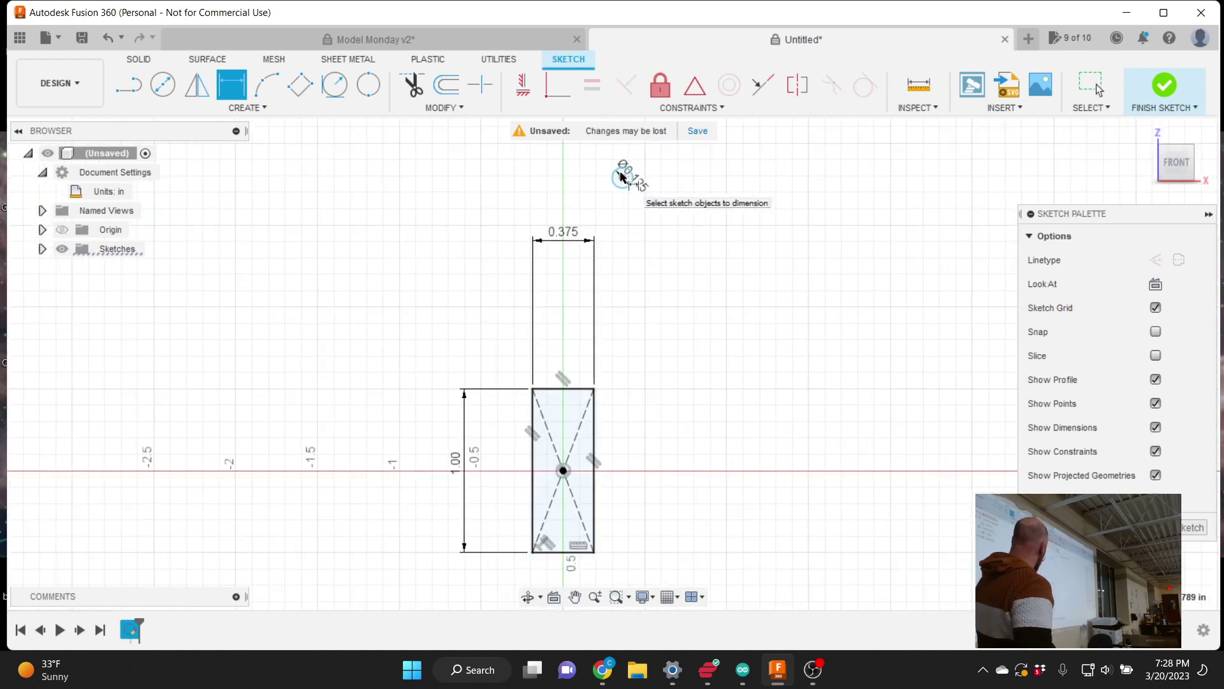
{"action": "left_click", "coordinate": [563, 472]}
{"action": "left_click", "coordinate": [623, 177]}
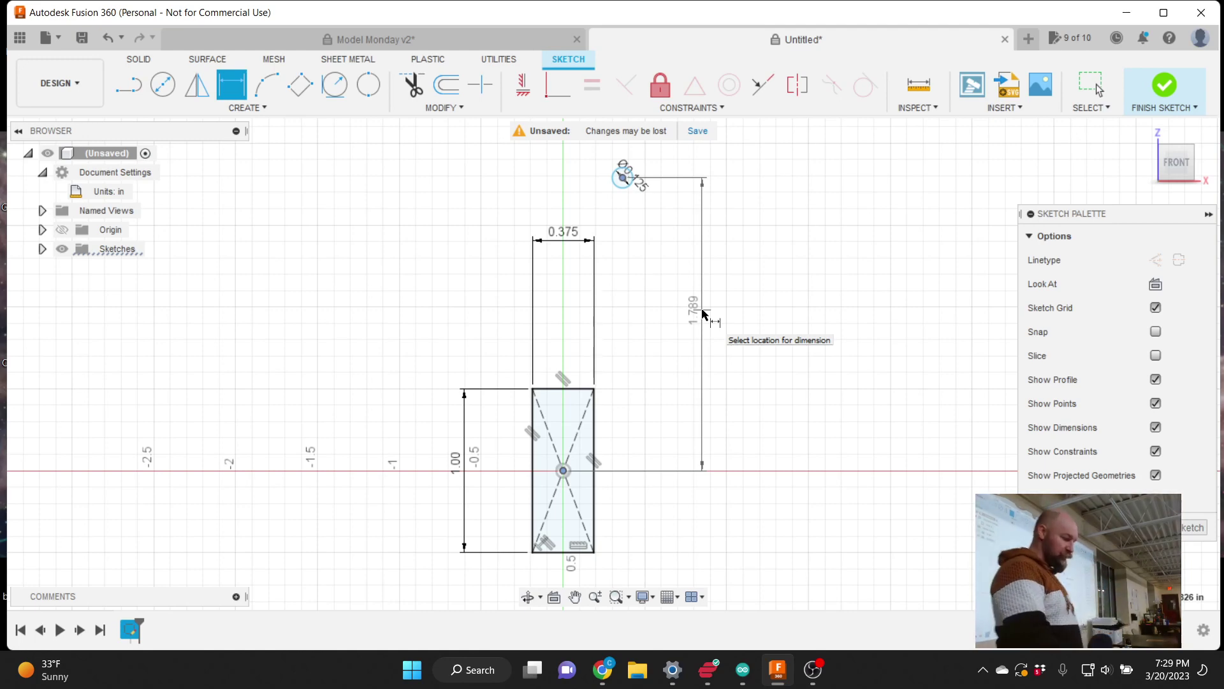
{"action": "left_click", "coordinate": [702, 312]}
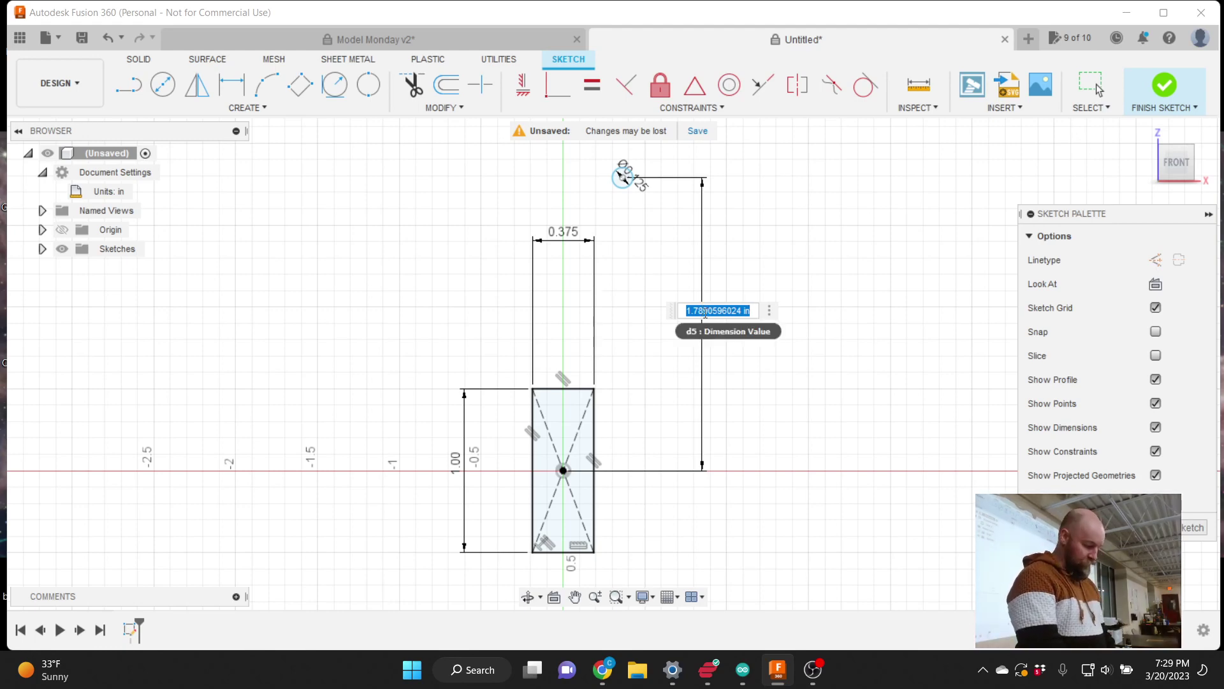
{"action": "type", "text": "2.32"}
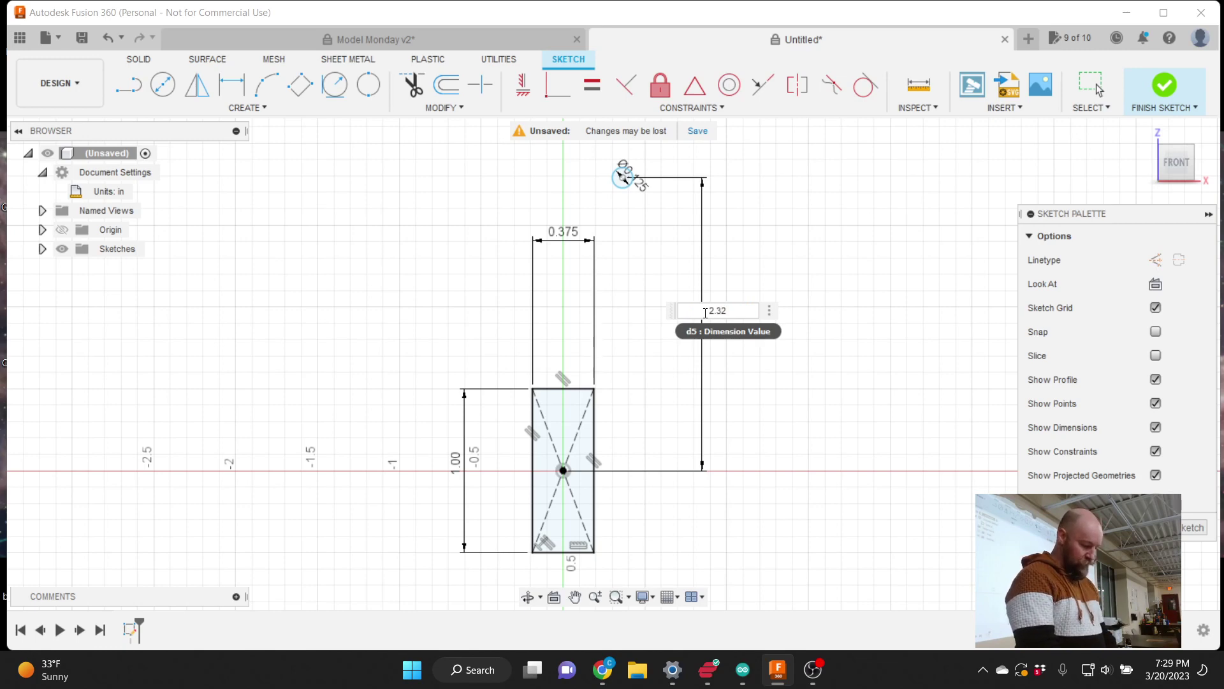
{"action": "type", "text": "5/2"}
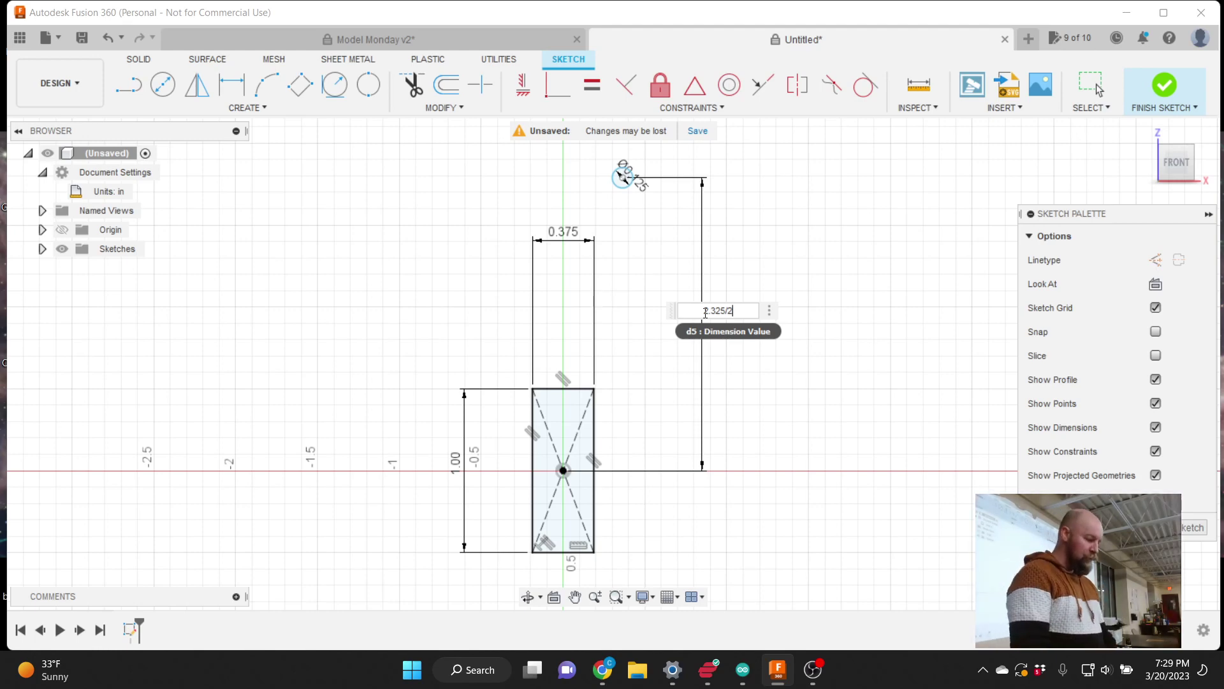
{"action": "key", "text": "Left"}
{"action": "key", "text": "BackSpace"}
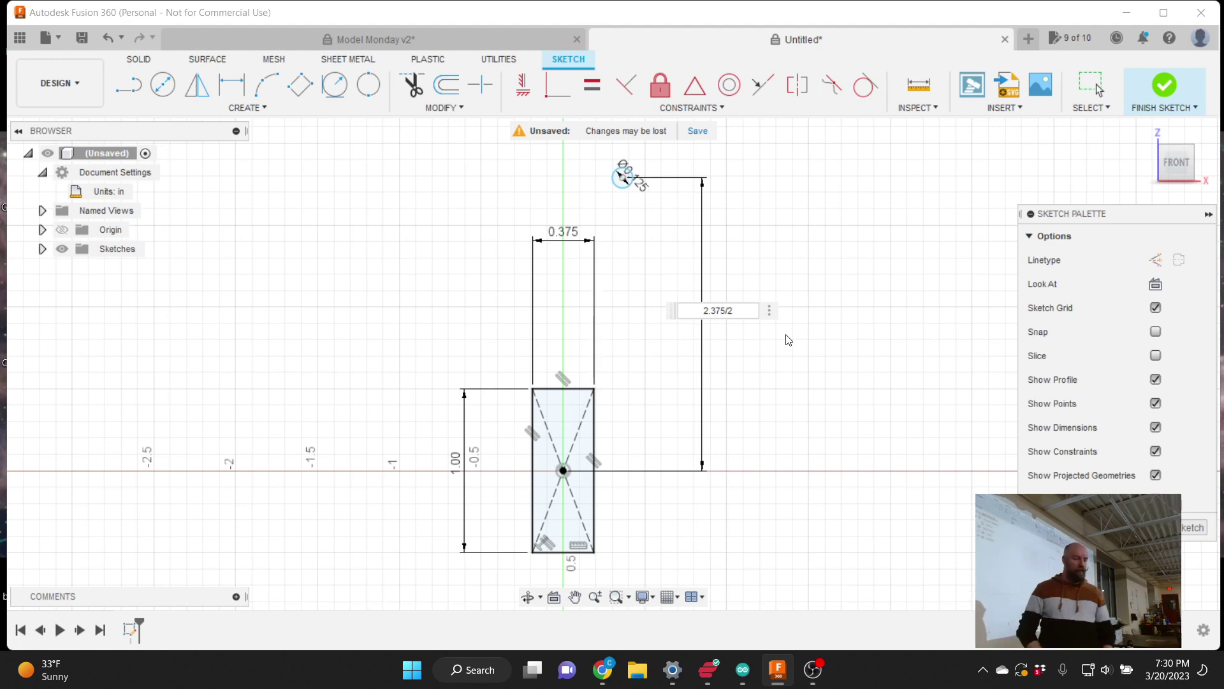
{"action": "key", "text": "Return"}
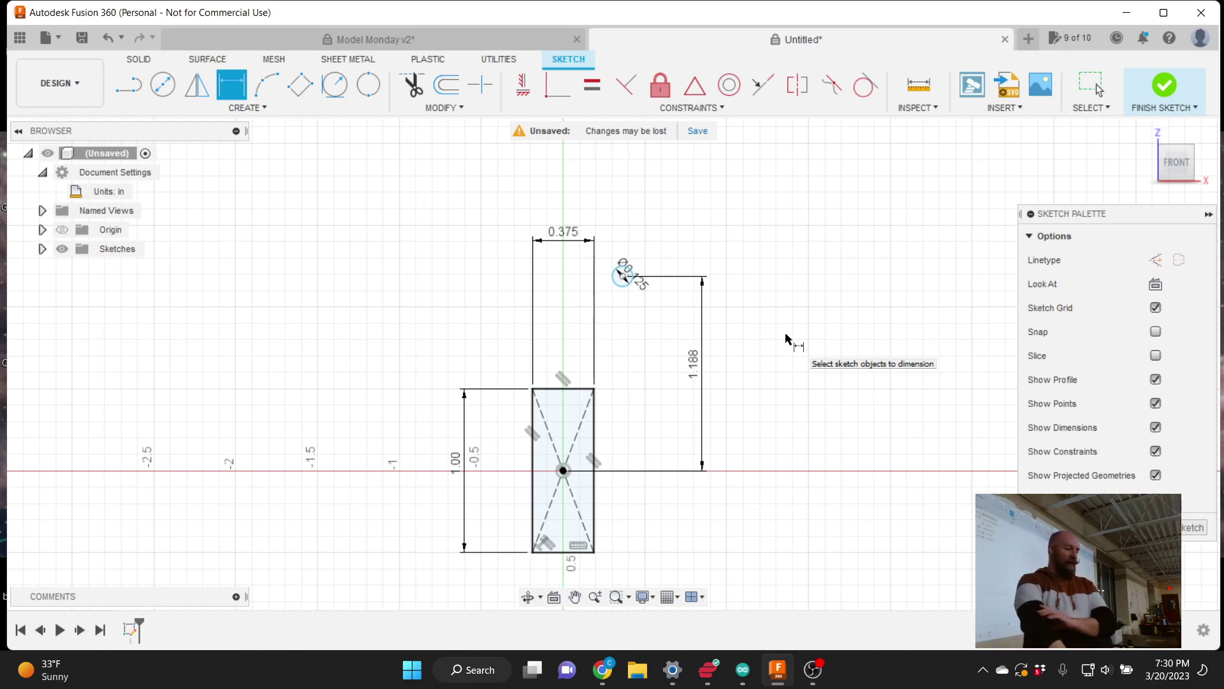
{"action": "left_click", "coordinate": [704, 109]}
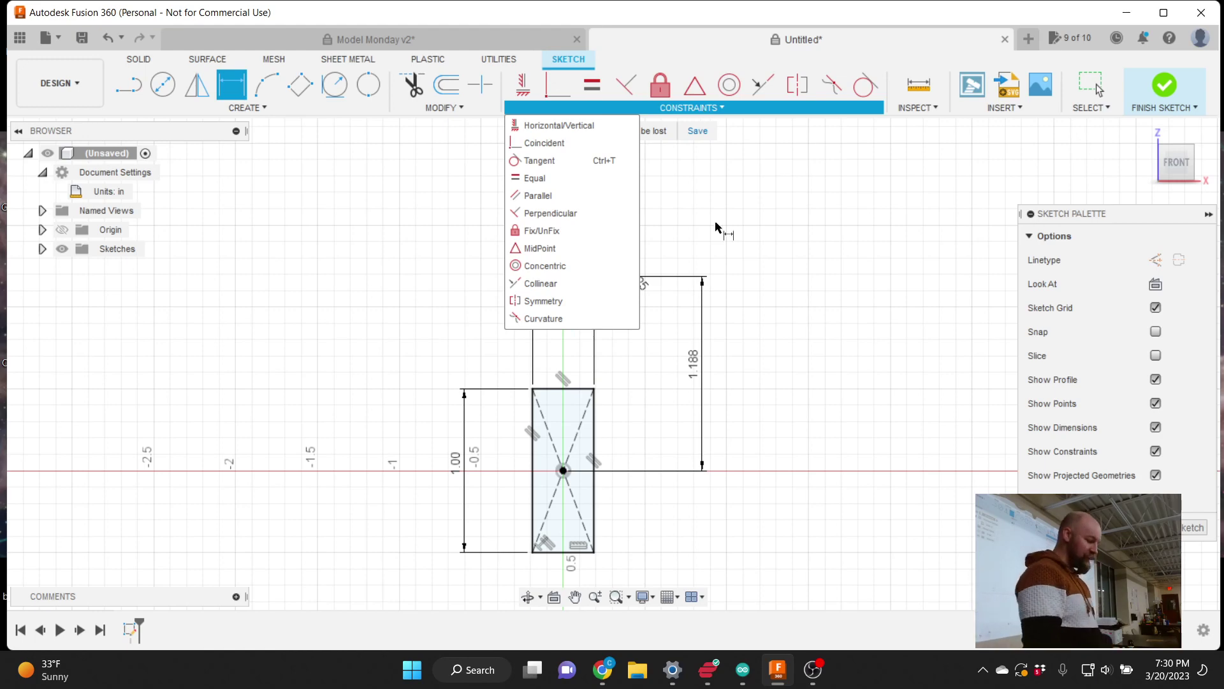
{"action": "key", "text": "Escape"}
{"action": "key", "text": "Escape"}
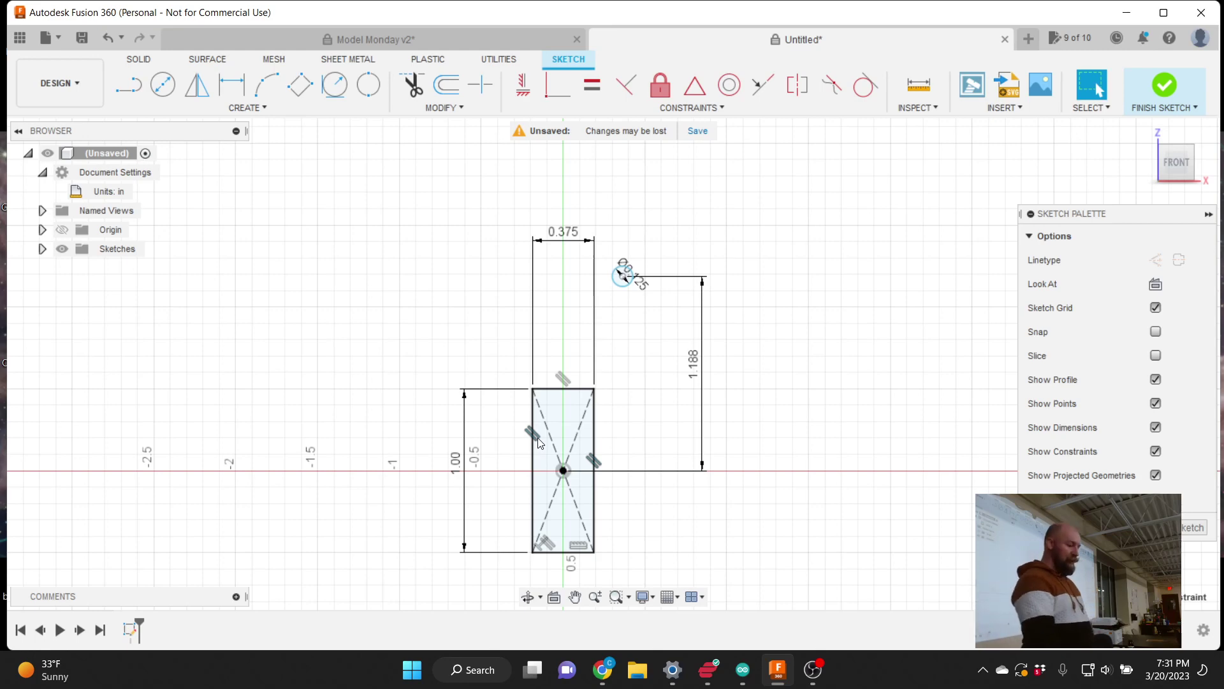
{"action": "left_click", "coordinate": [564, 471]}
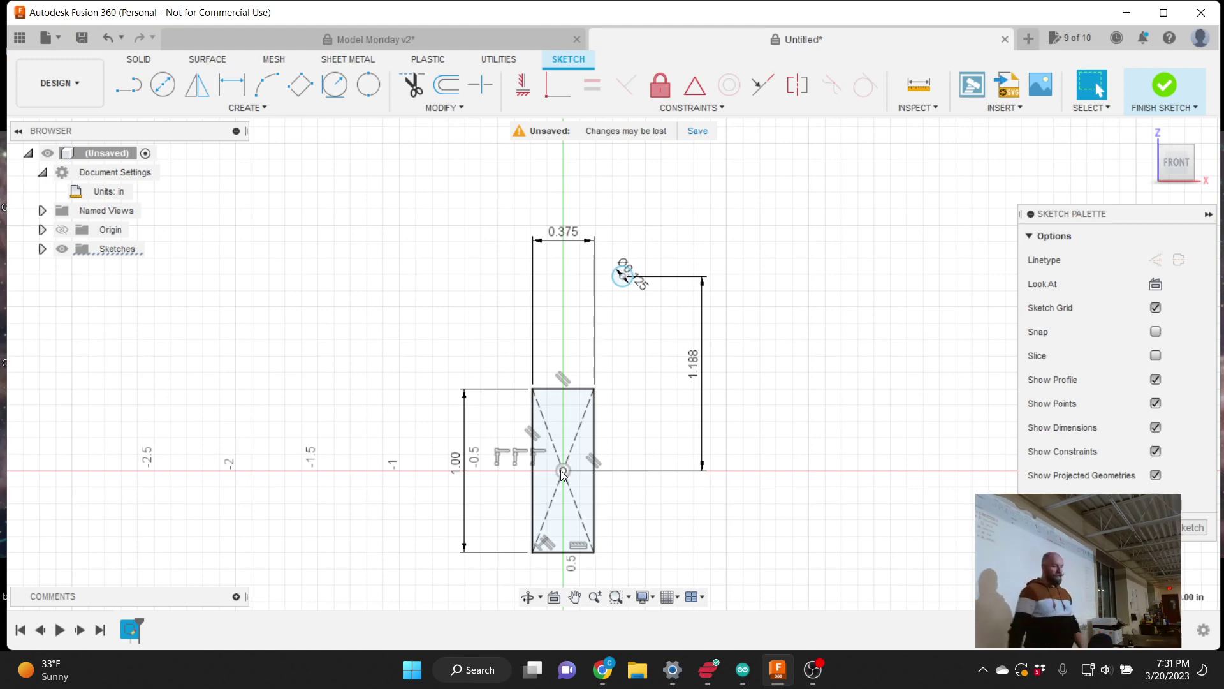
{"action": "left_click", "coordinate": [563, 472]}
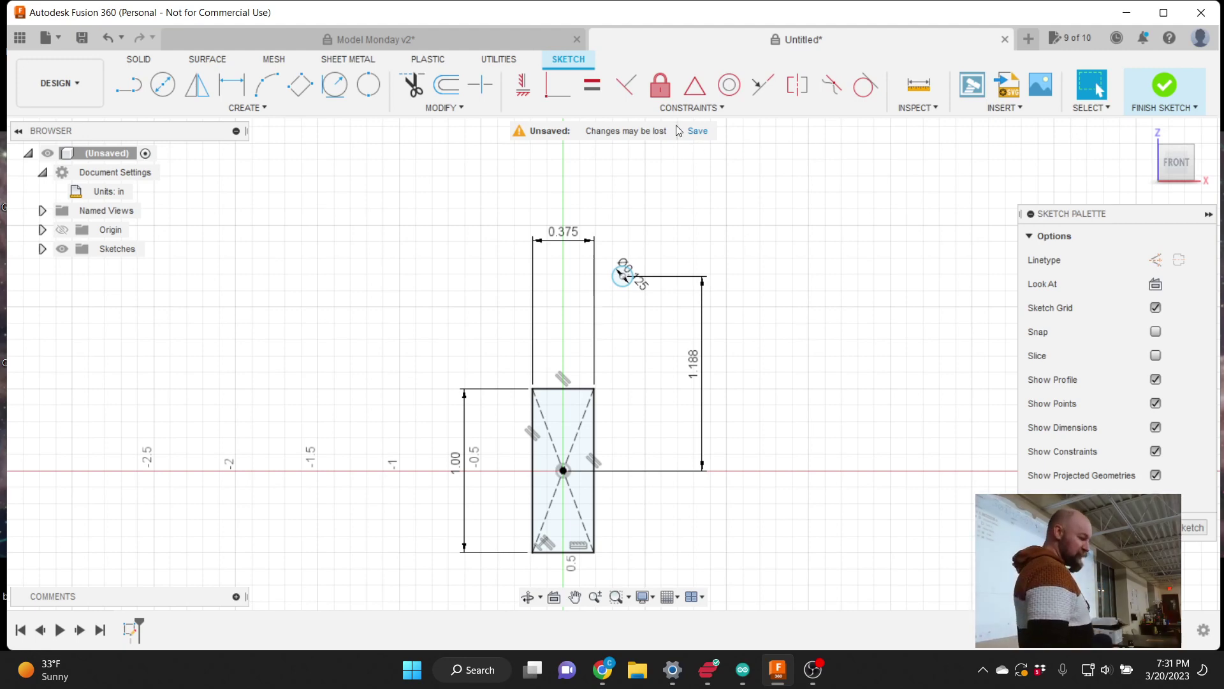
- Align the circle's center vertically with the rectangle's center using a Horizontal/Vertical constraint, and move the rectangle's height dimension farther from its left edge
{"action": "left_click", "coordinate": [670, 110]}
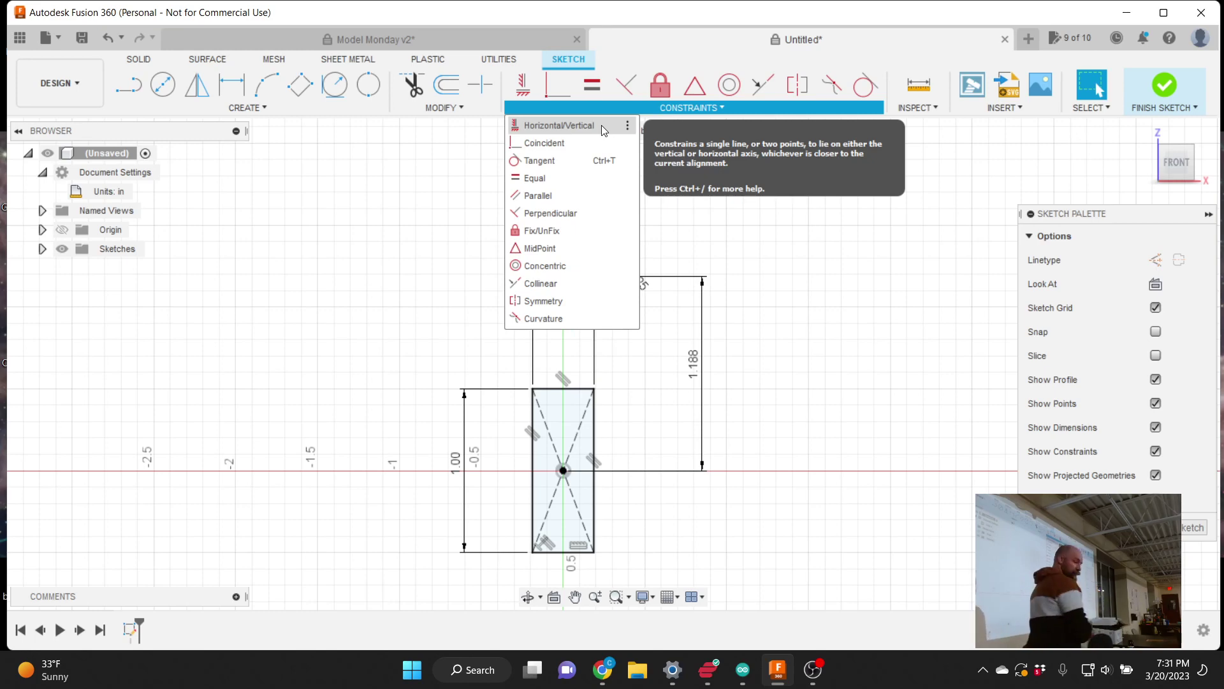
{"action": "left_click", "coordinate": [569, 125]}
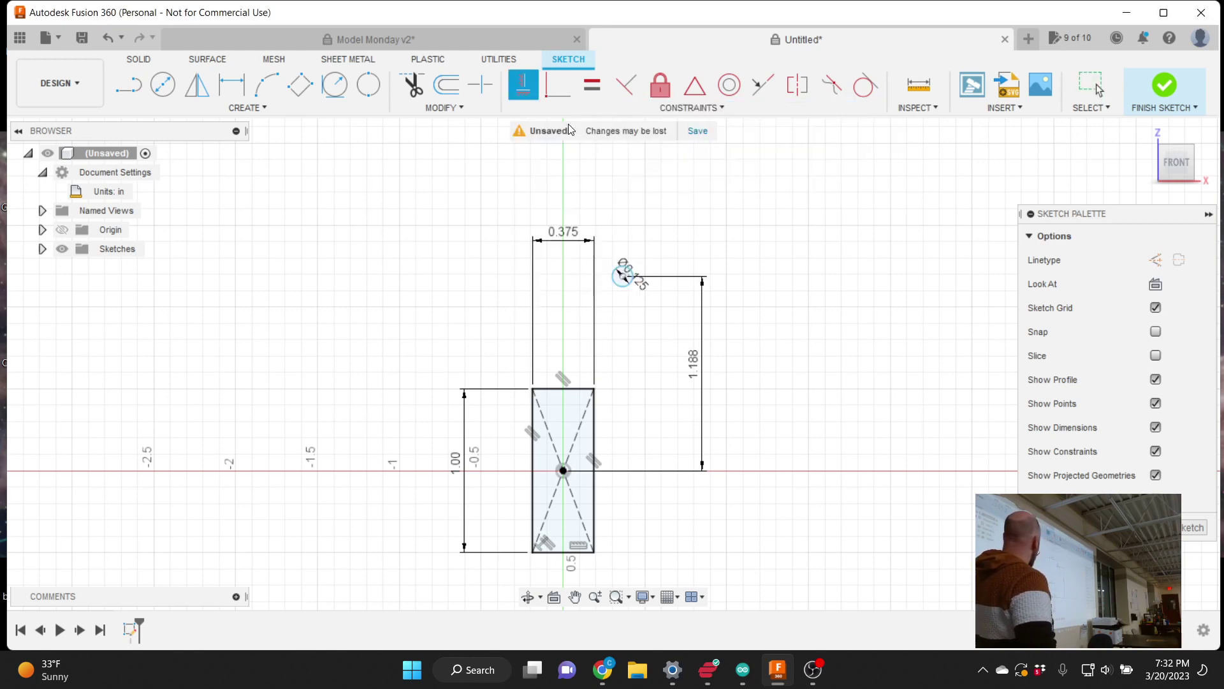
{"action": "left_click", "coordinate": [623, 278]}
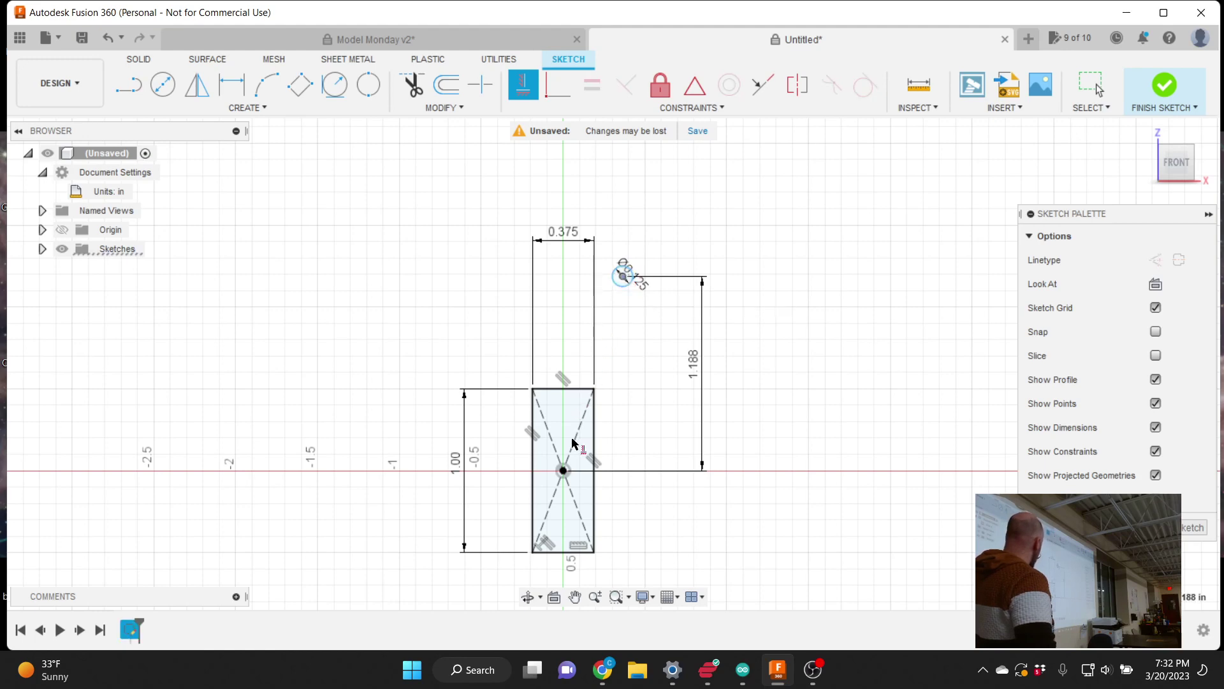
{"action": "left_click", "coordinate": [565, 471]}
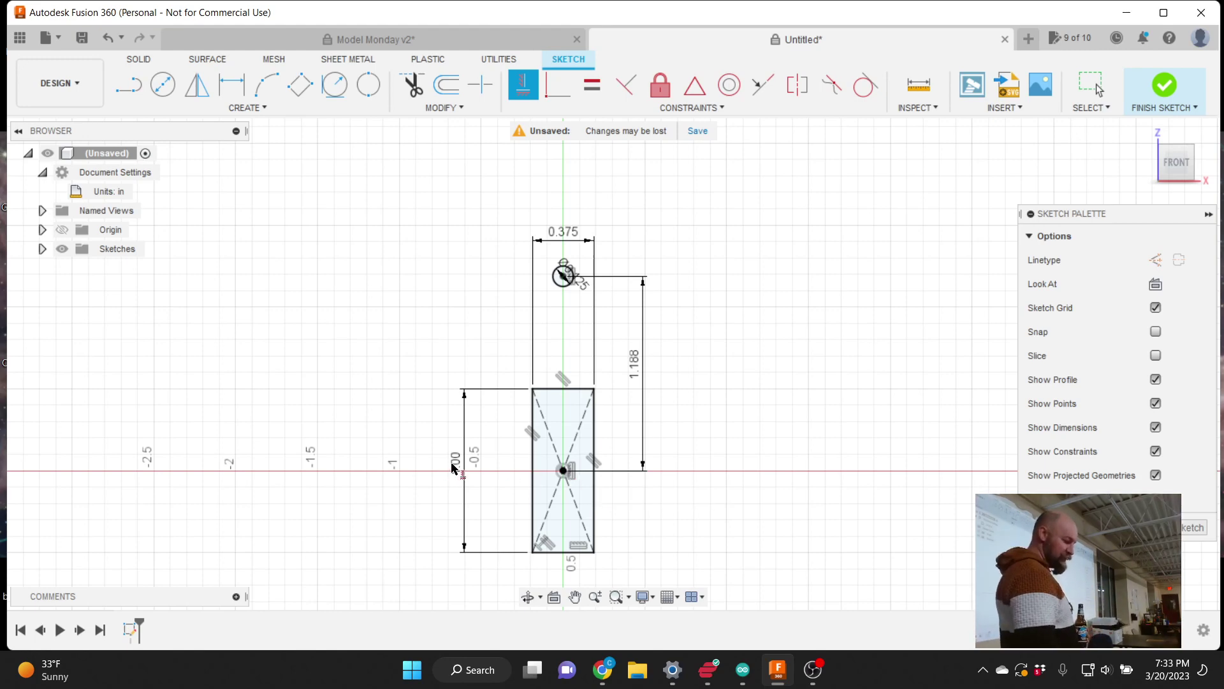
{"action": "key", "text": "Escape"}
{"action": "left_click_drag", "start_coordinate": [458, 466], "coordinate": [425, 469]}
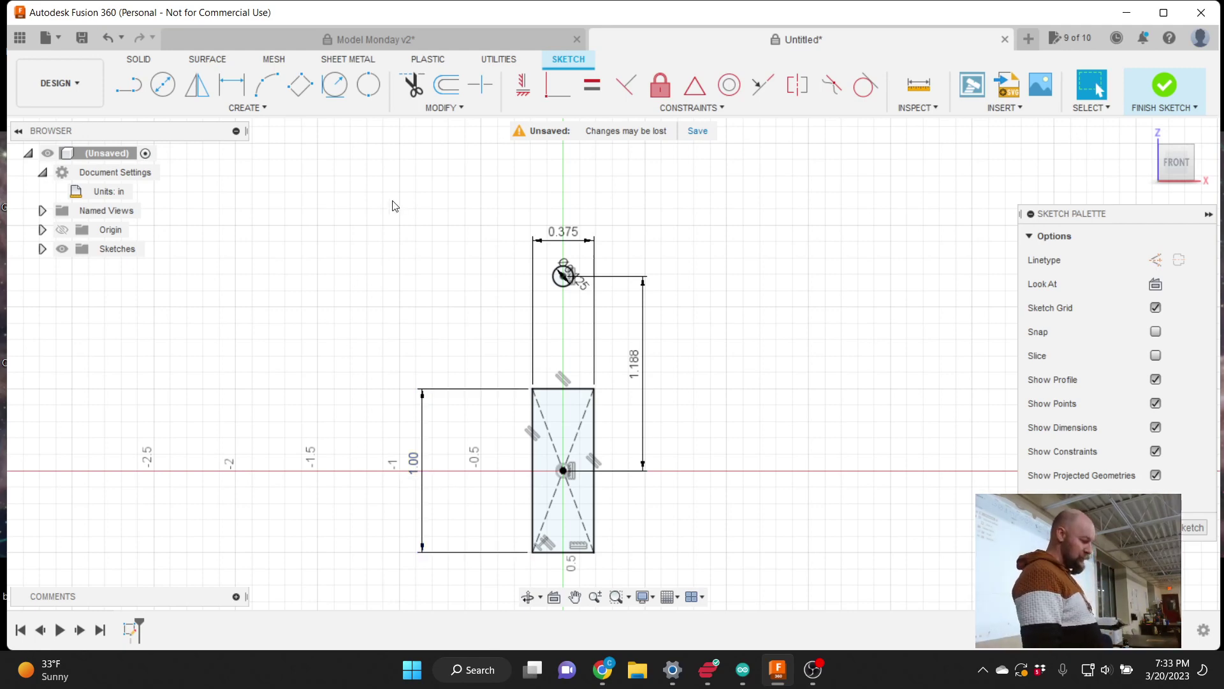
- Draw a center diameter circle of .125 in below the rectangle, slightly right of the vertical axis
{"action": "scroll", "coordinate": [391, 205], "scroll_direction": "down", "scroll_amount": 3}
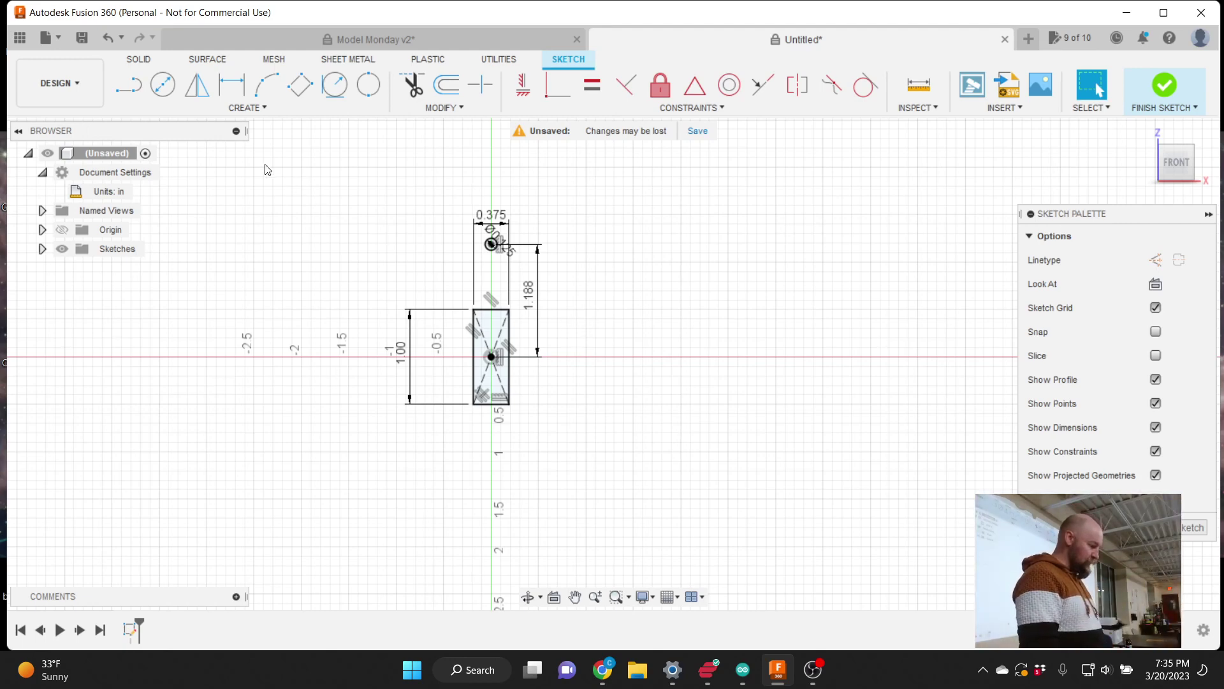
{"action": "left_click", "coordinate": [261, 110]}
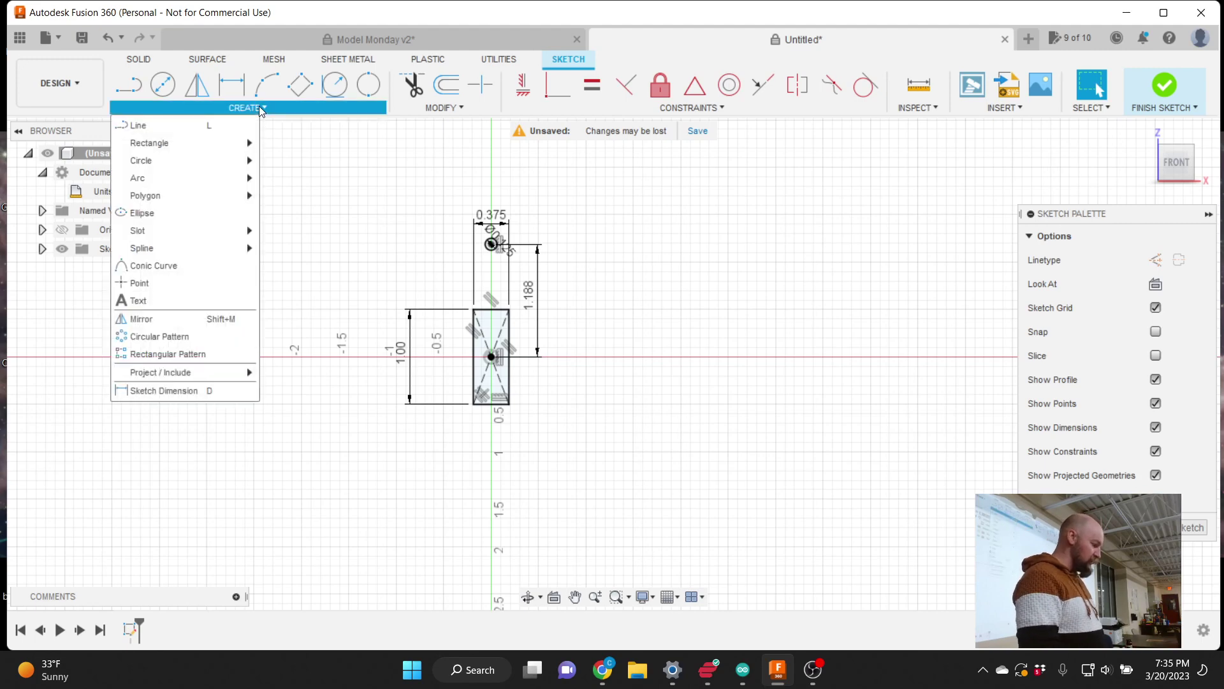
{"action": "mouse_move", "coordinate": [196, 162]}
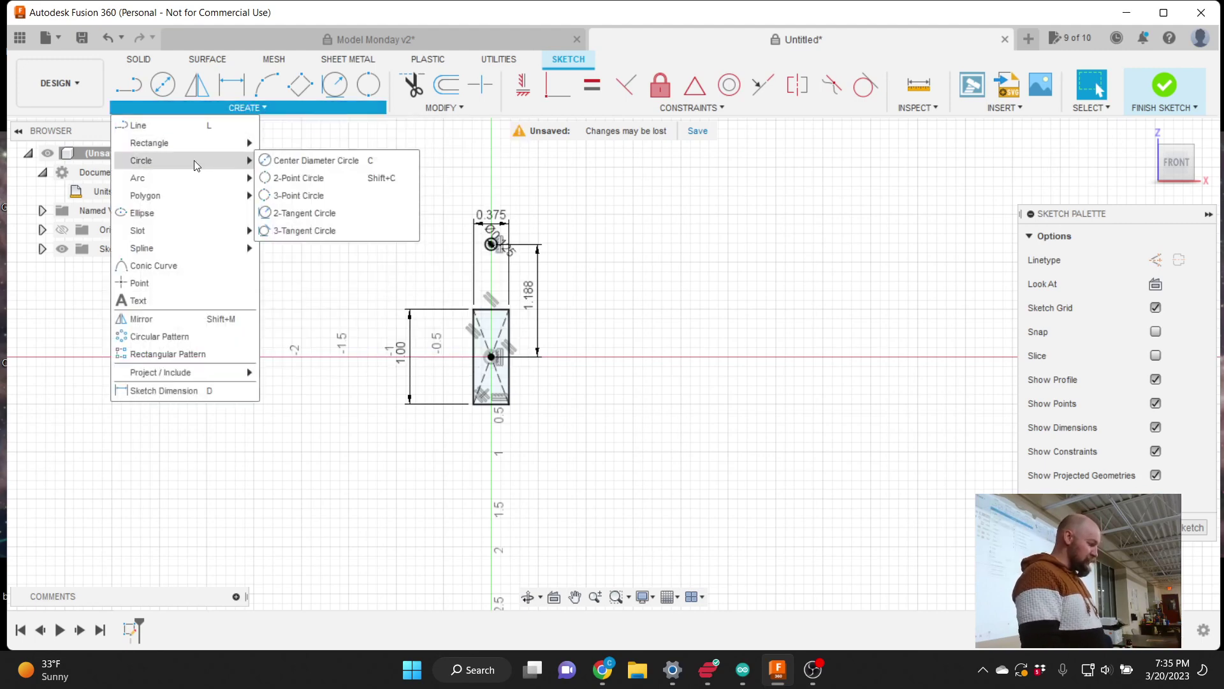
{"action": "left_click", "coordinate": [321, 165]}
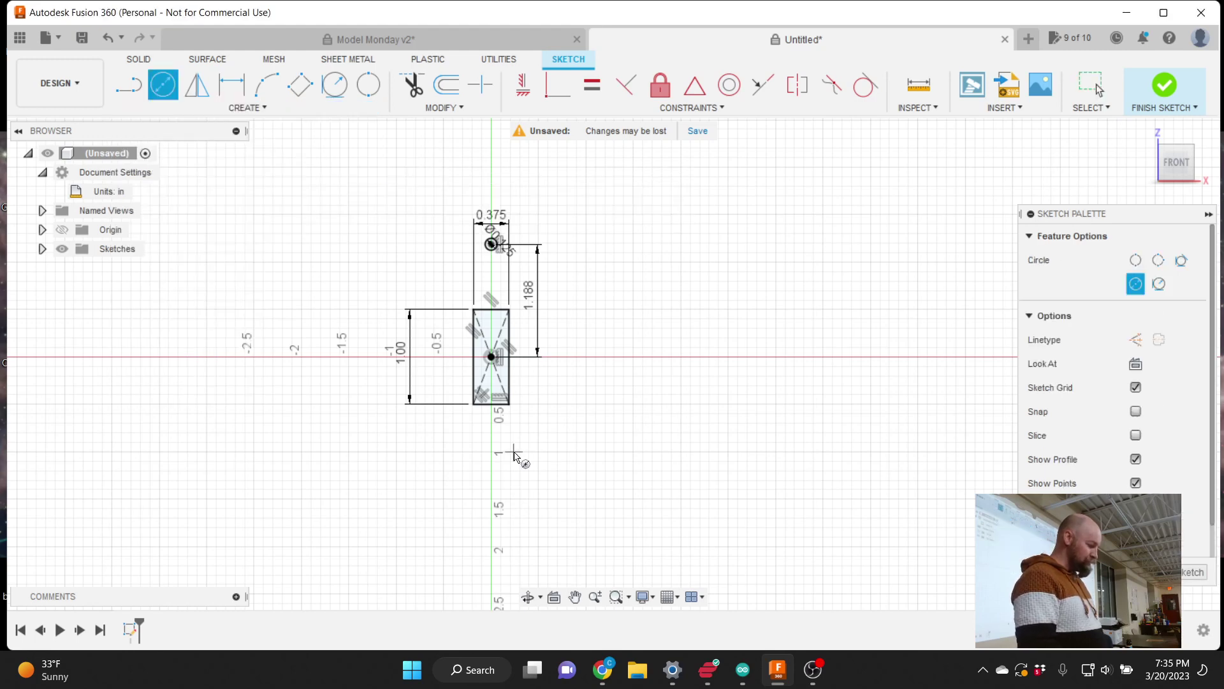
{"action": "left_click", "coordinate": [521, 502]}
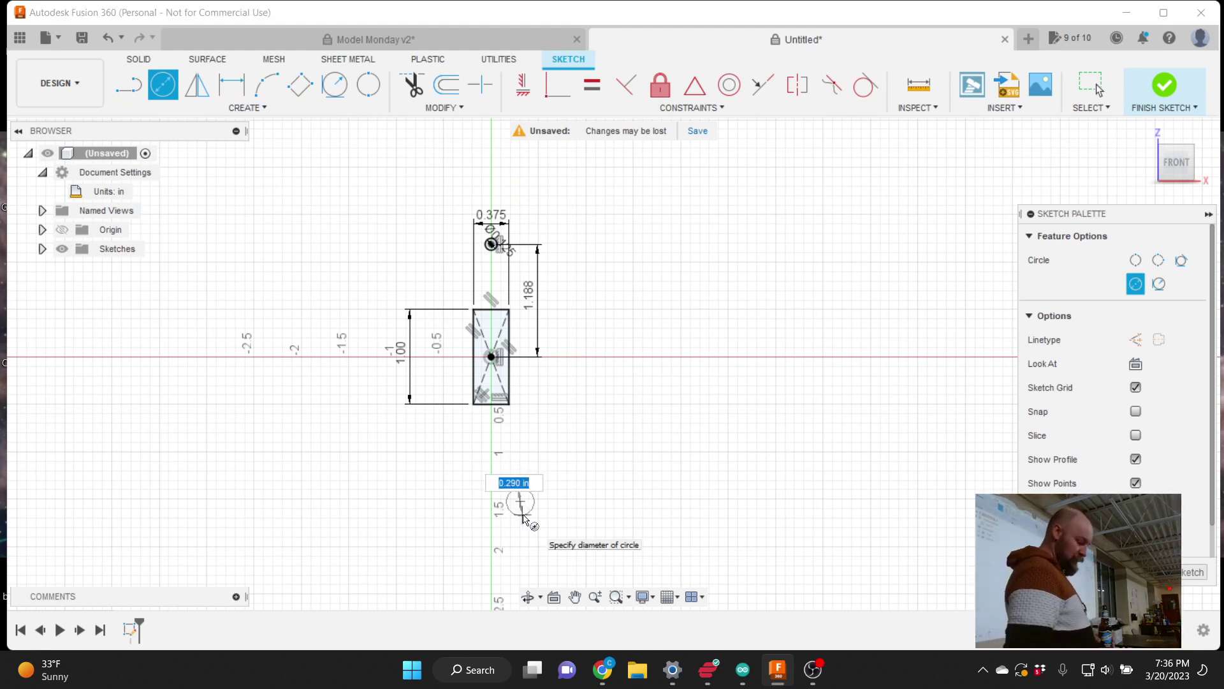
{"action": "type", "text": ".15"}
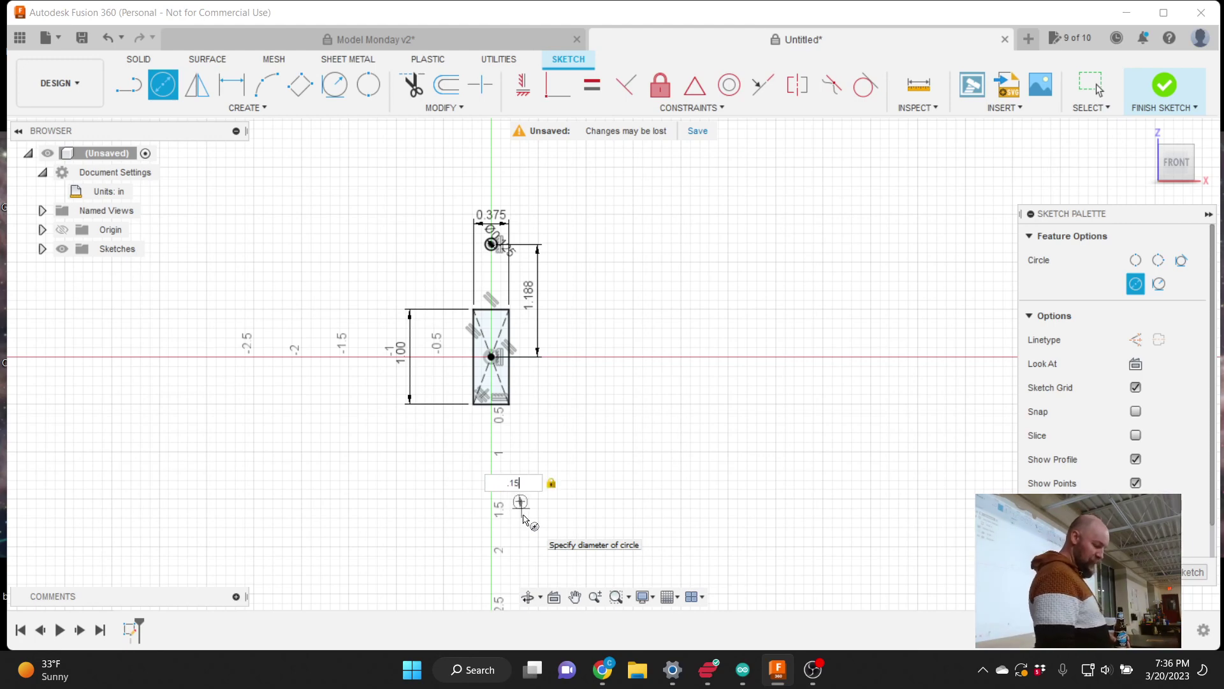
{"action": "key", "text": "BackSpace"}
{"action": "type", "text": "25"}
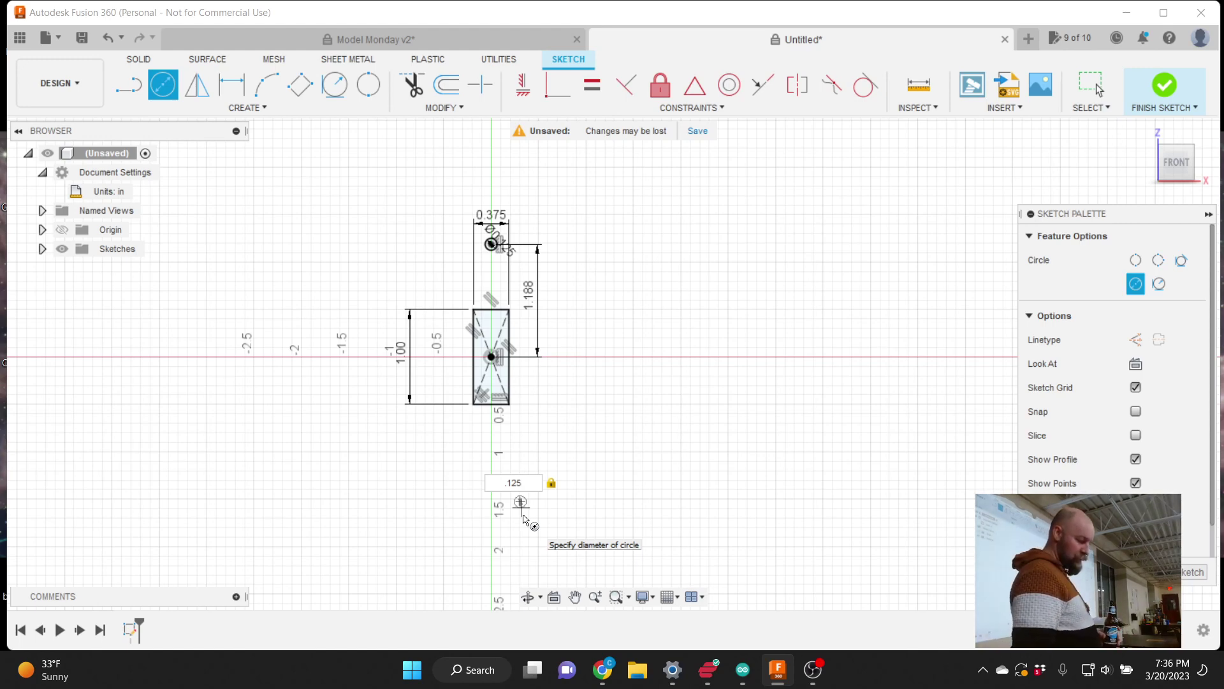
{"action": "key", "text": "Return"}
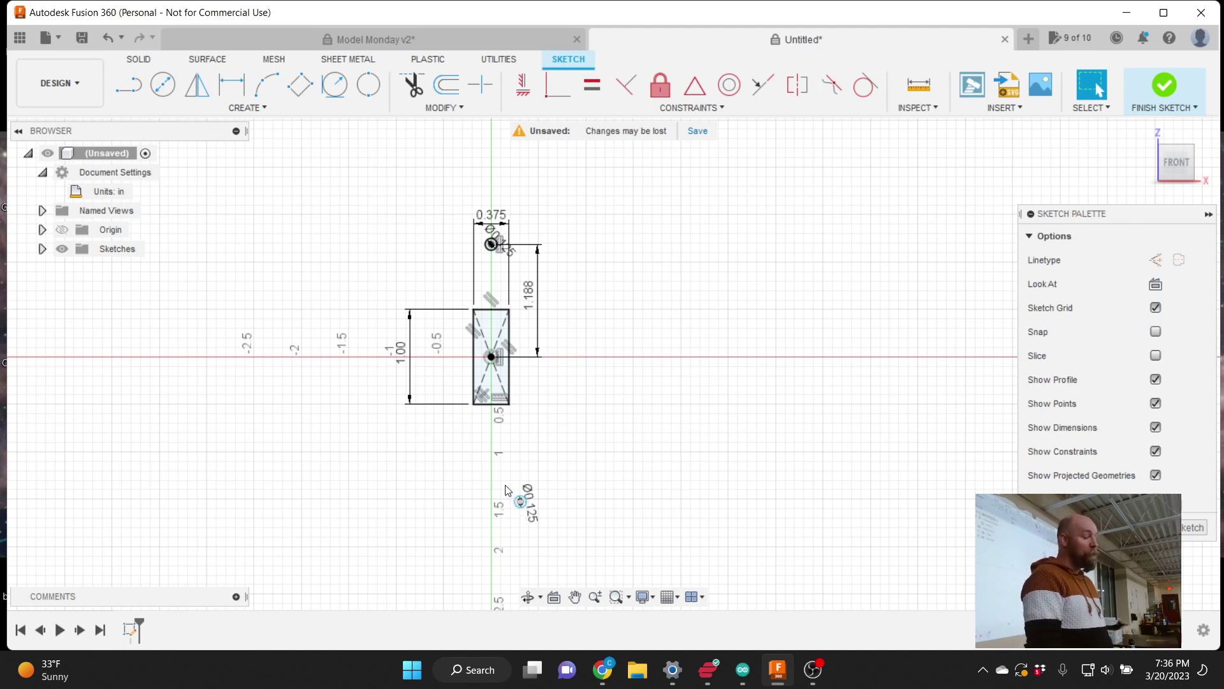
- Try to add a vertical dimension of (2 3/8)/2 between the rectangle's center and the lower circle's center, and delete that dimension
{"action": "scroll", "coordinate": [510, 497], "scroll_direction": "up", "scroll_amount": 3}
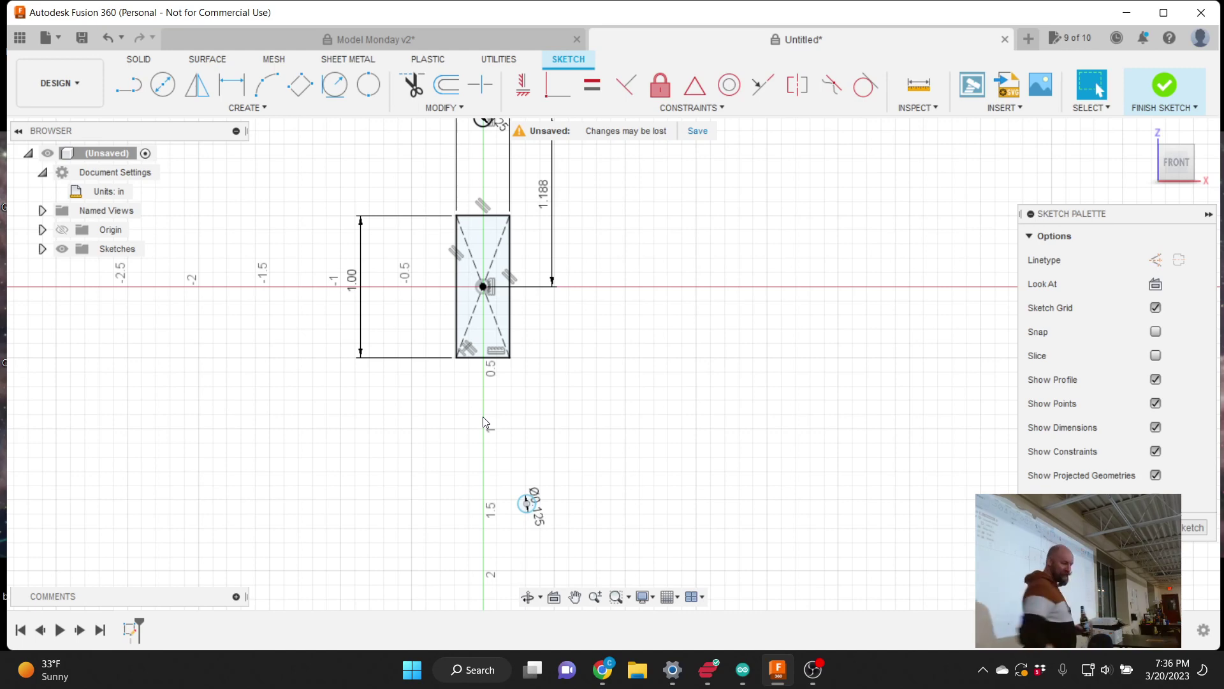
{"action": "left_click", "coordinate": [250, 109]}
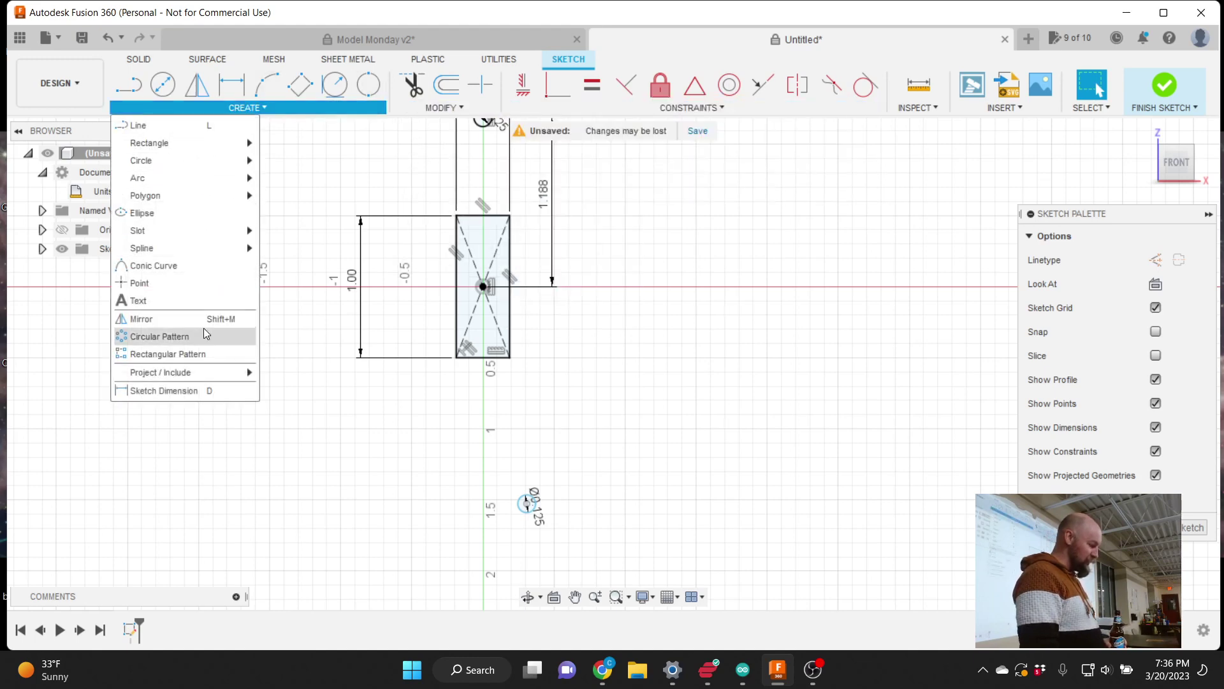
{"action": "left_click", "coordinate": [207, 391]}
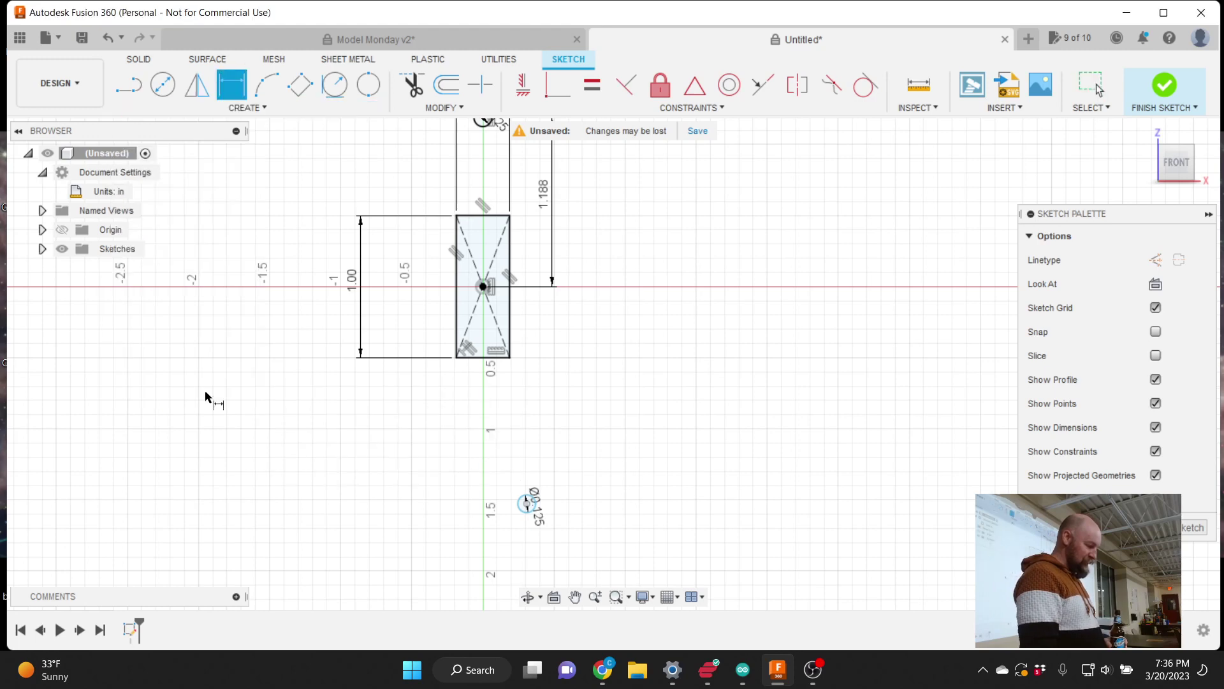
{"action": "left_click", "coordinate": [483, 288]}
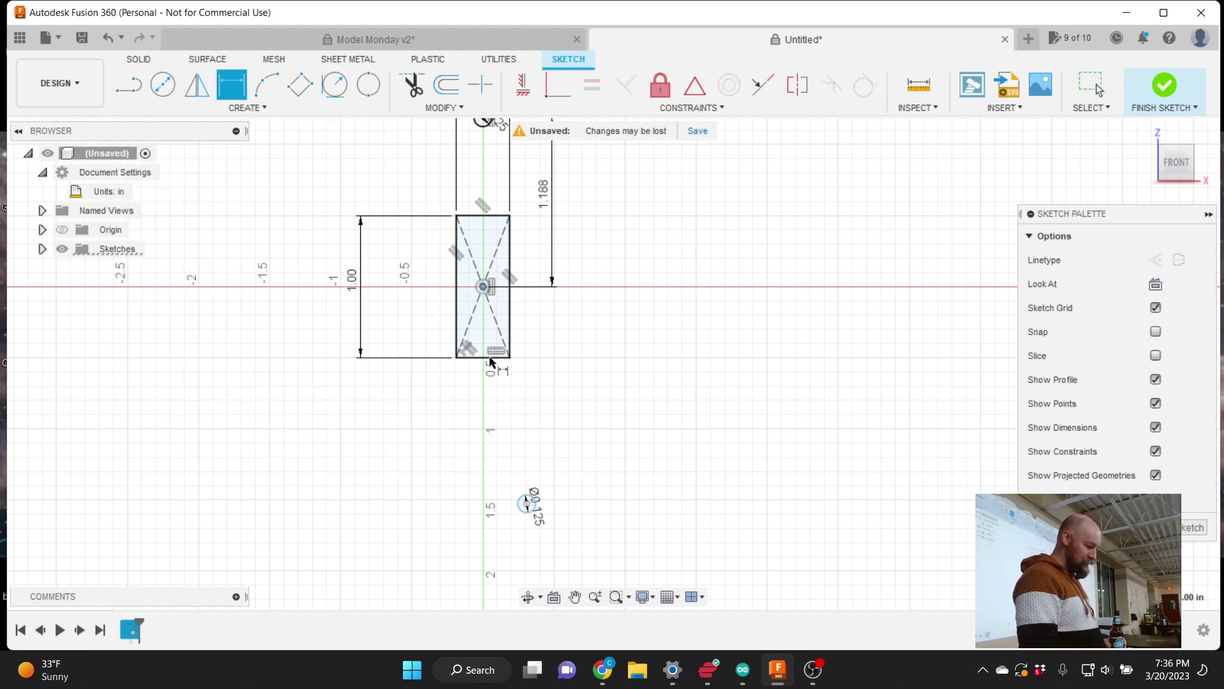
{"action": "left_click", "coordinate": [528, 504]}
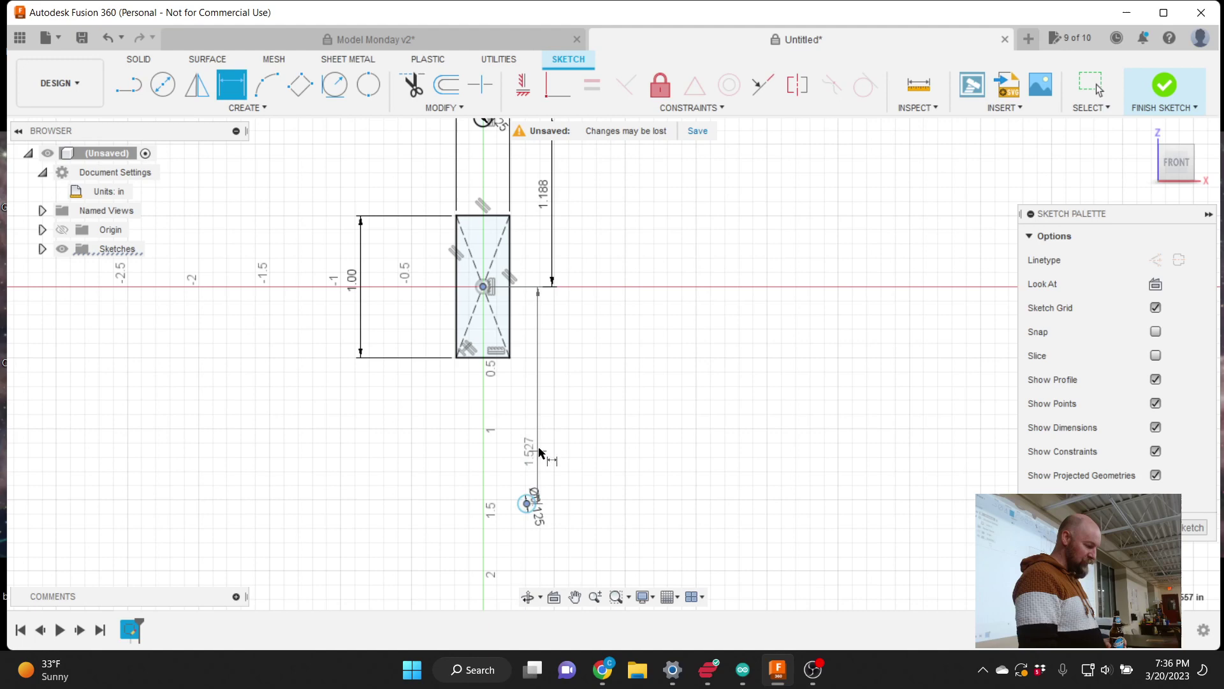
{"action": "left_click", "coordinate": [553, 398]}
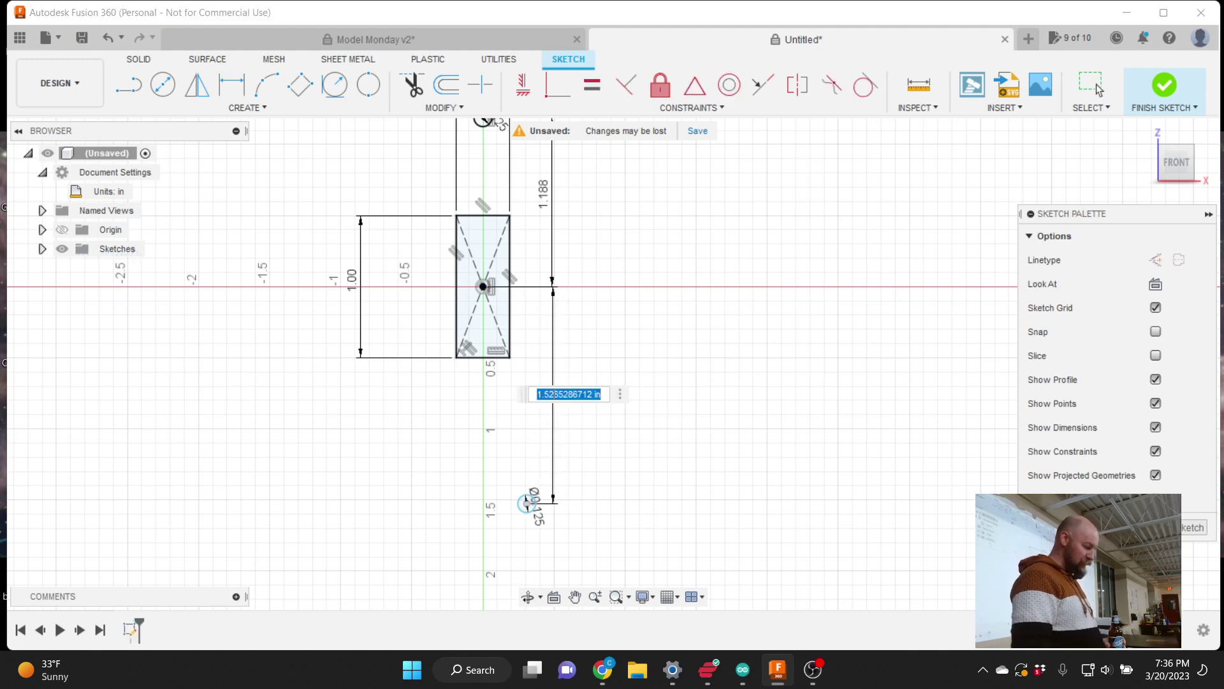
{"action": "type", "text": "2"}
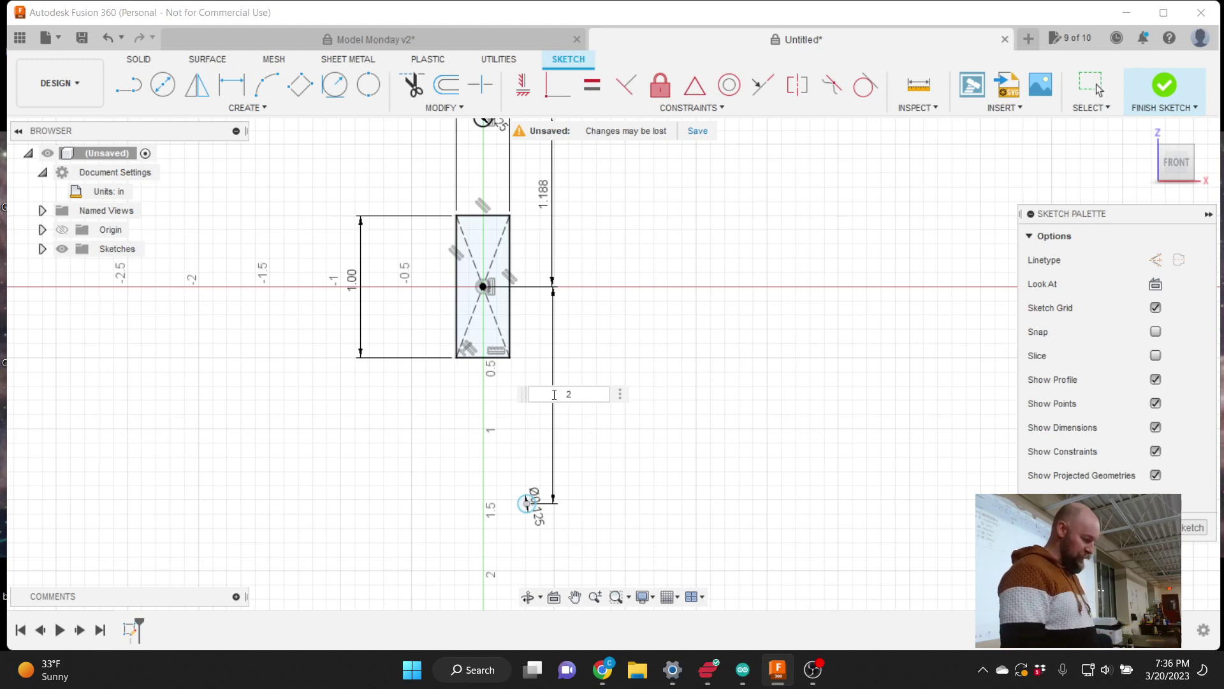
{"action": "key", "text": "BackSpace"}
{"action": "type", "text": "("}
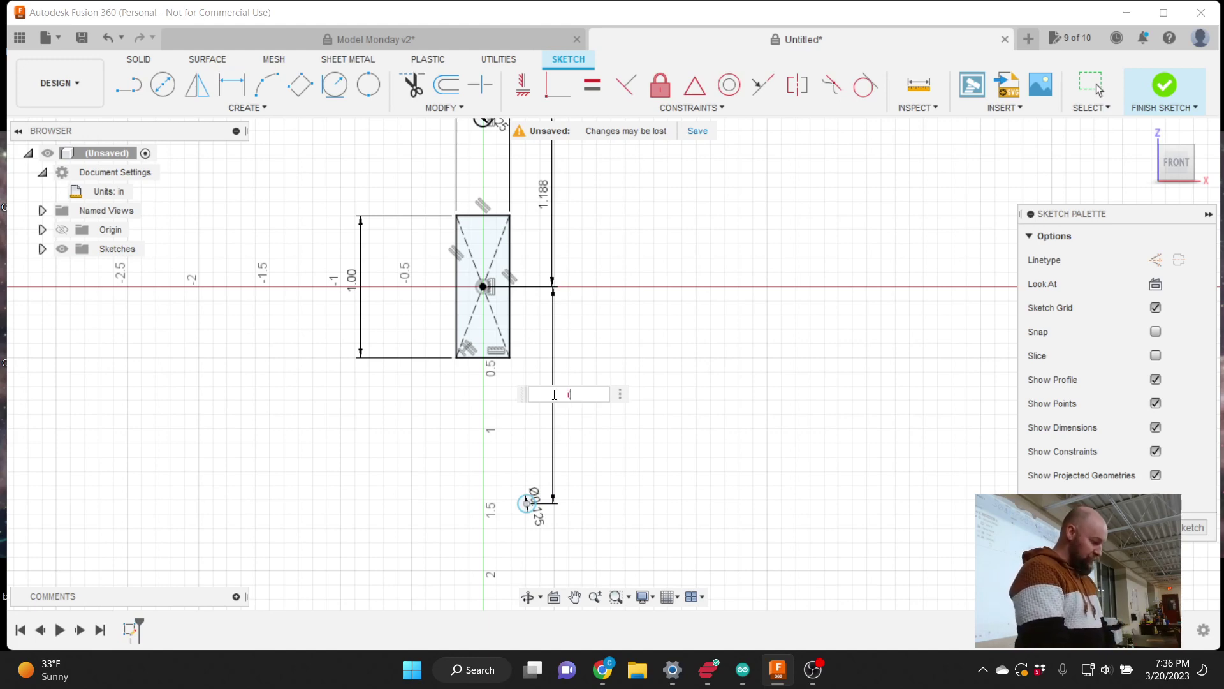
{"action": "type", "text": "2 3/"}
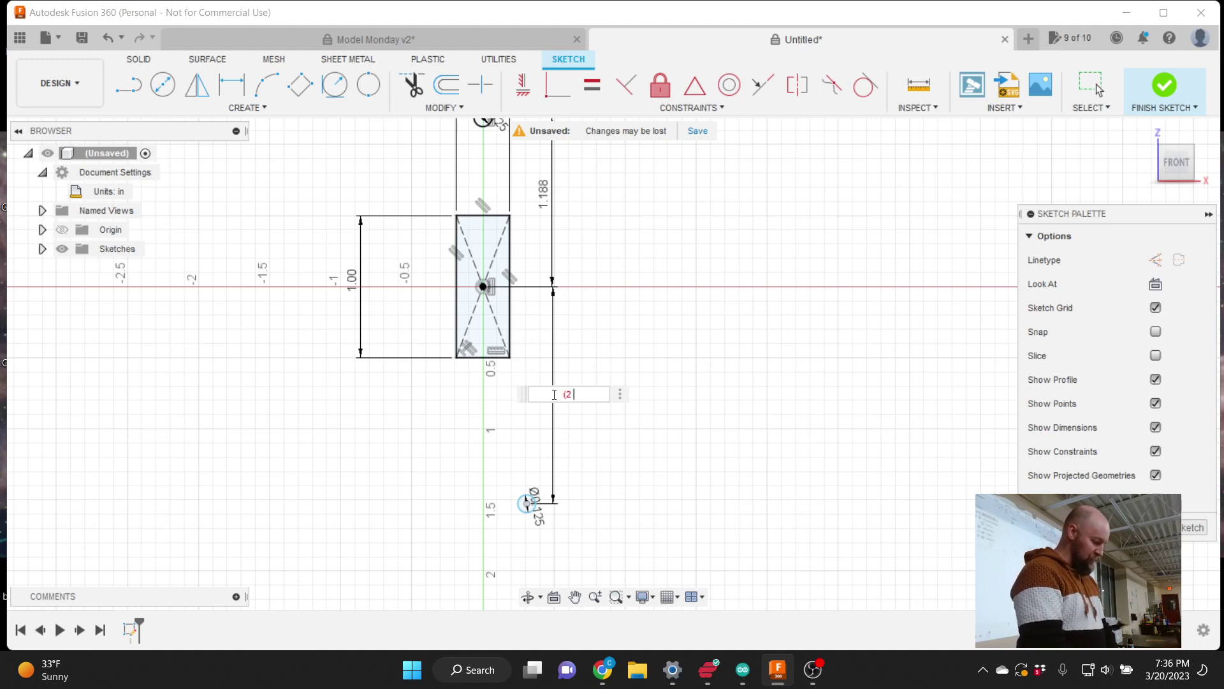
{"action": "type", "text": "8"}
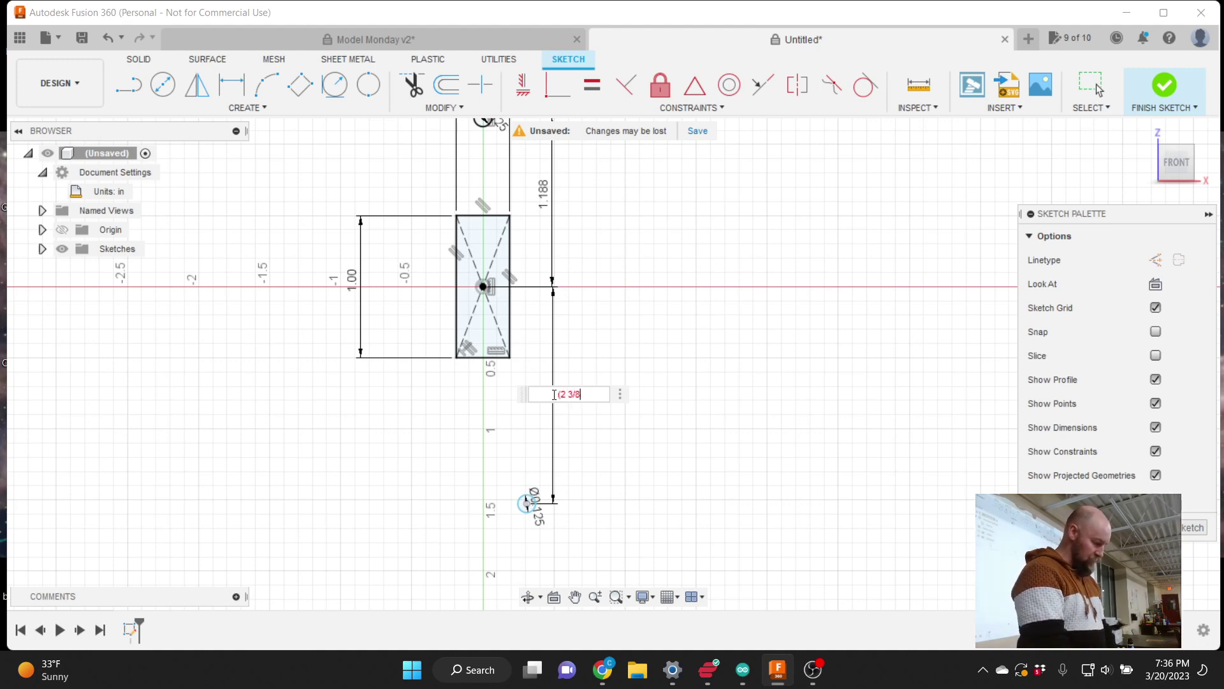
{"action": "type", "text": ")"}
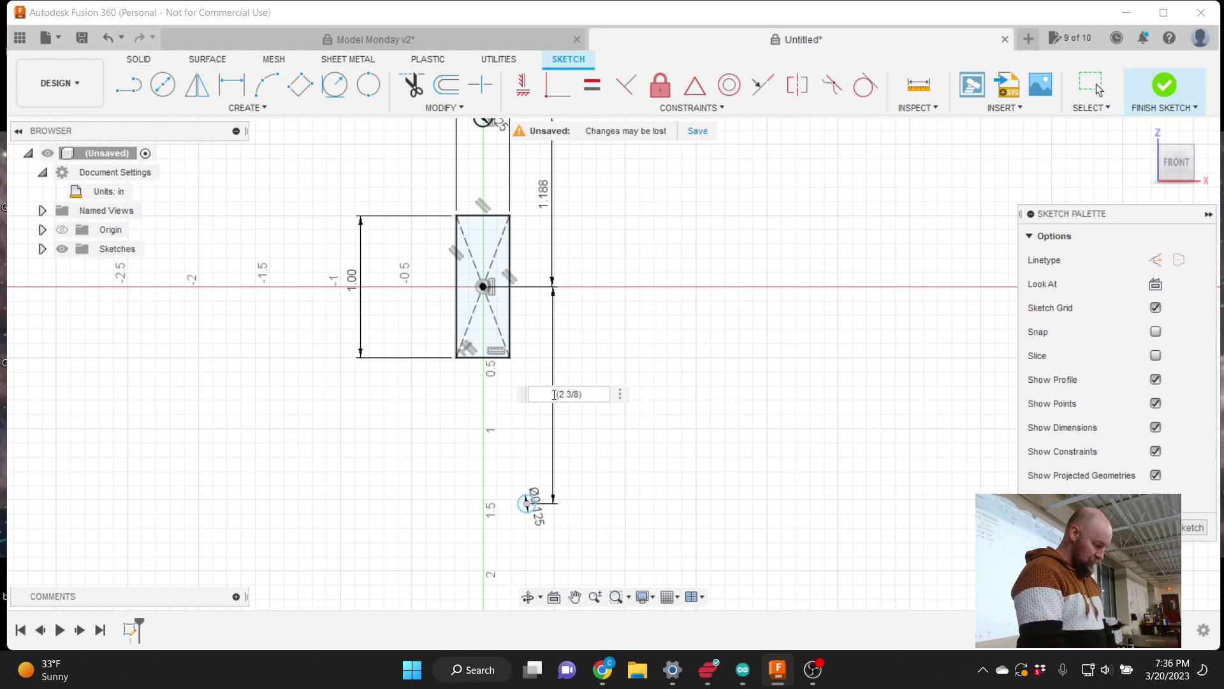
{"action": "type", "text": "/2"}
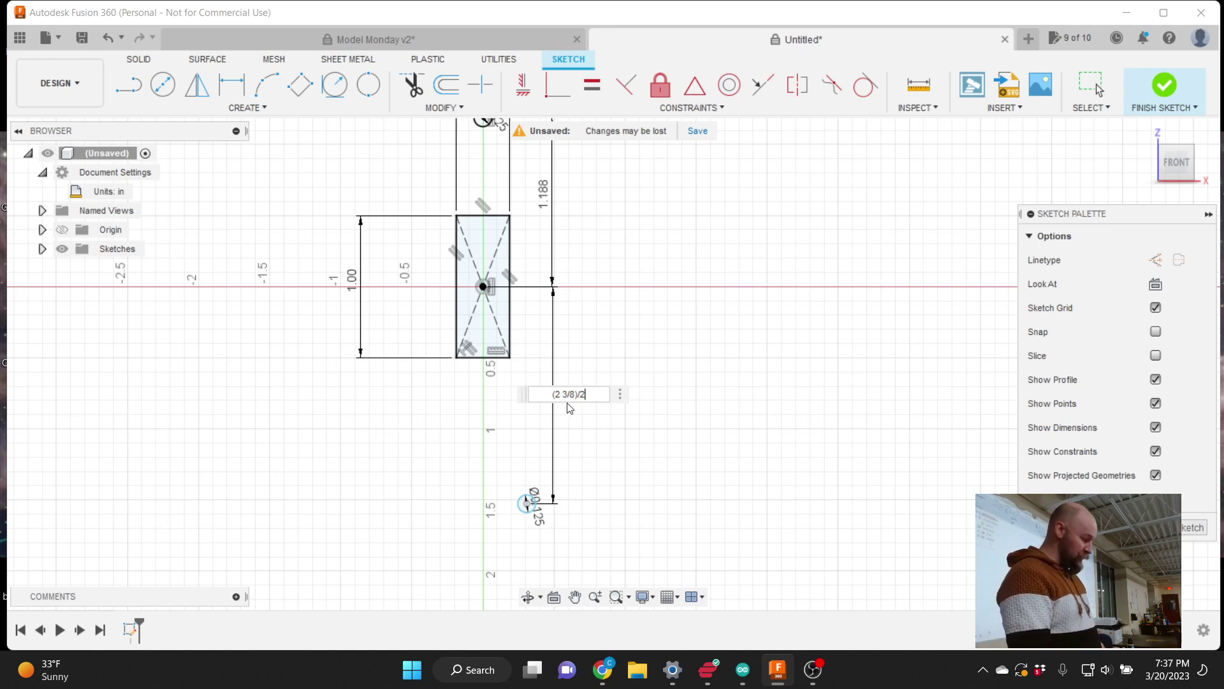
{"action": "scroll", "coordinate": [577, 506], "scroll_direction": "down", "scroll_amount": 2}
{"action": "key", "text": "Return"}
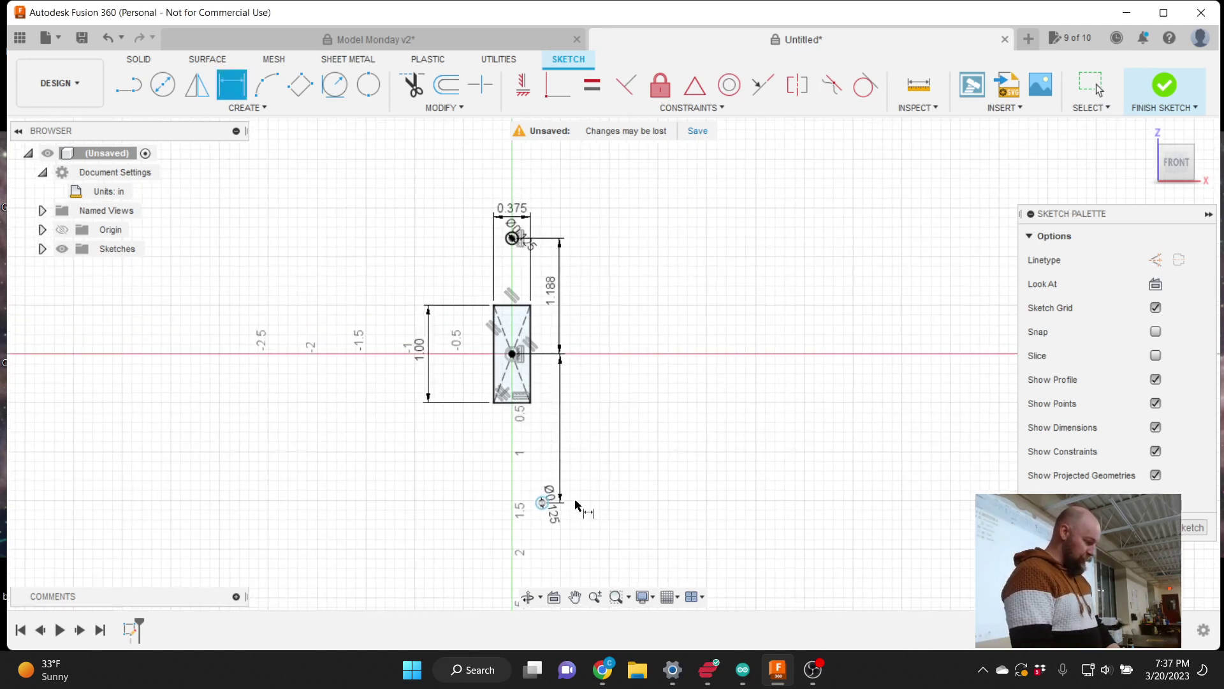
{"action": "key", "text": "Escape"}
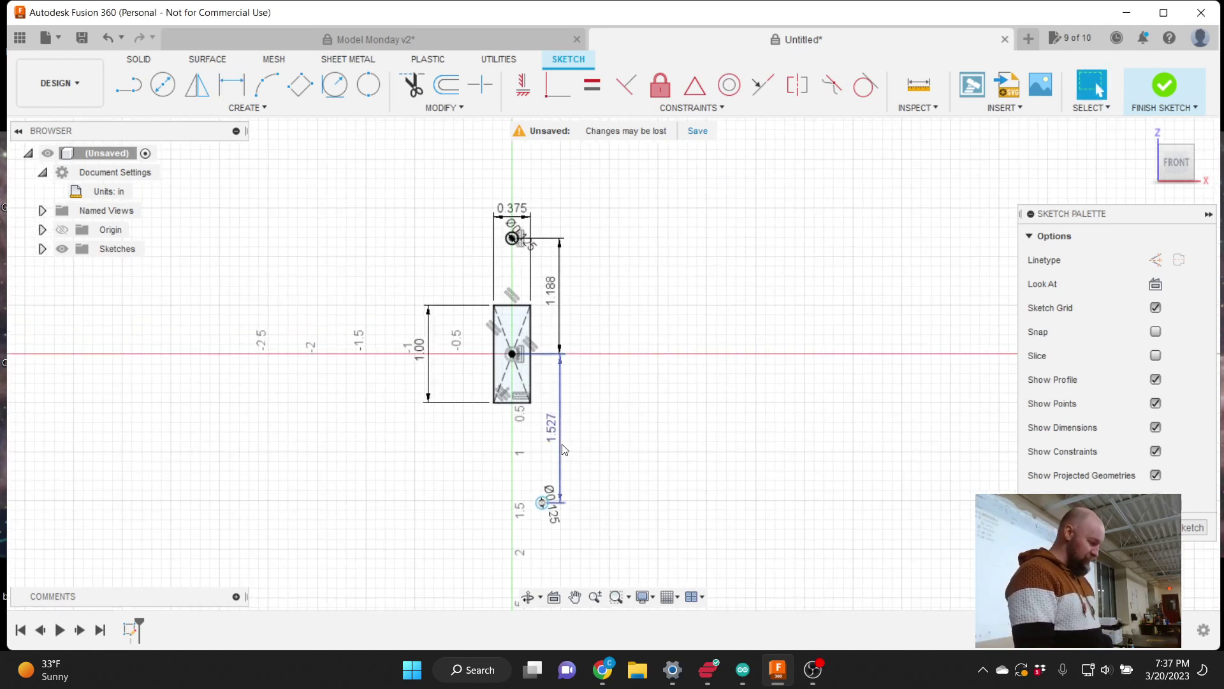
{"action": "left_click", "coordinate": [560, 444]}
{"action": "key", "text": "Delete"}
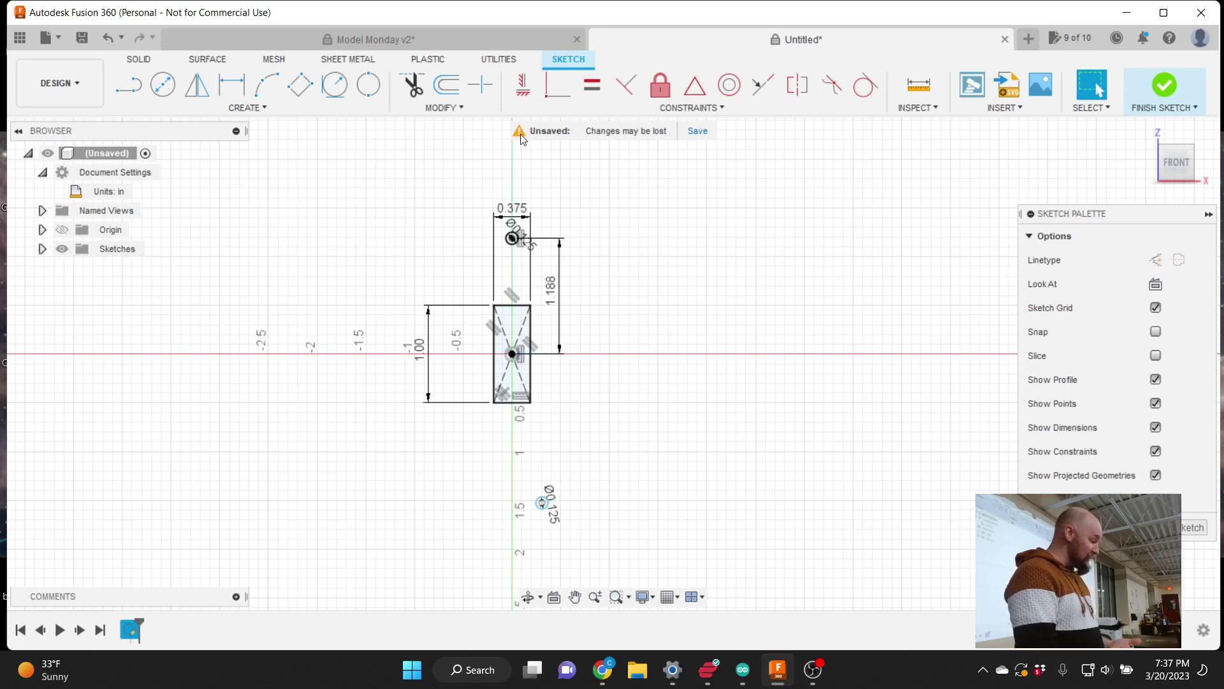
- Add a vertical sketch dimension between the centers of the upper and lower circles, and set it to 2 3/8 in
{"action": "left_click", "coordinate": [254, 110]}
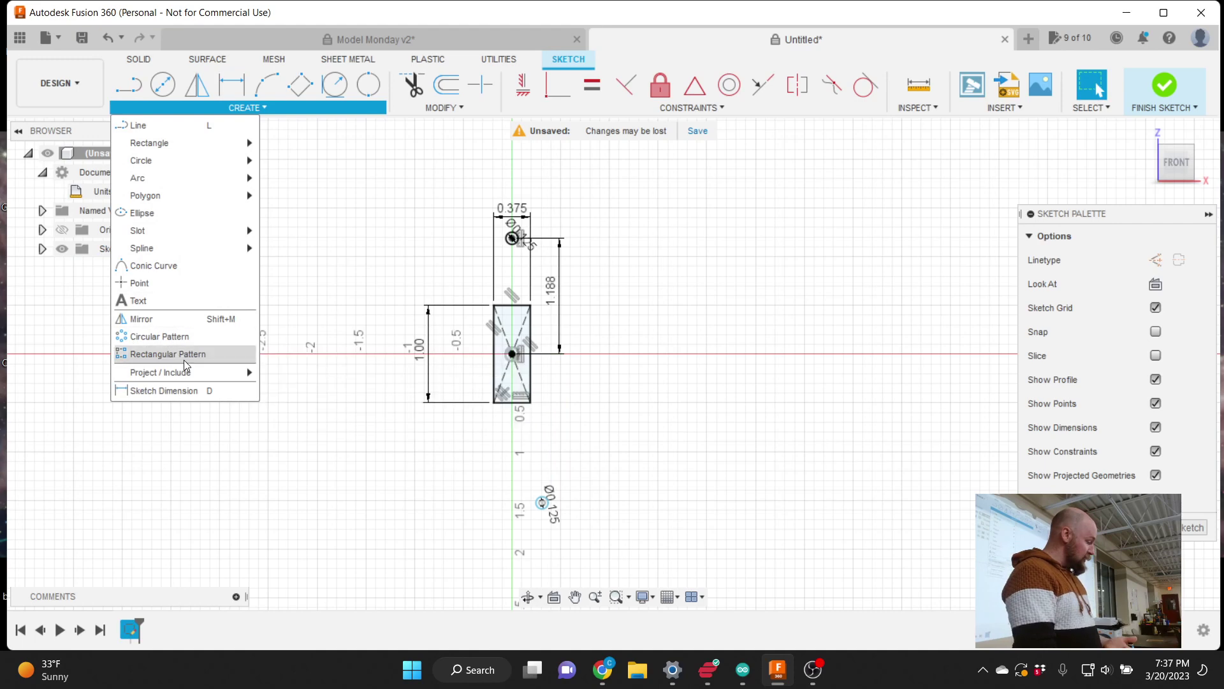
{"action": "left_click", "coordinate": [174, 391]}
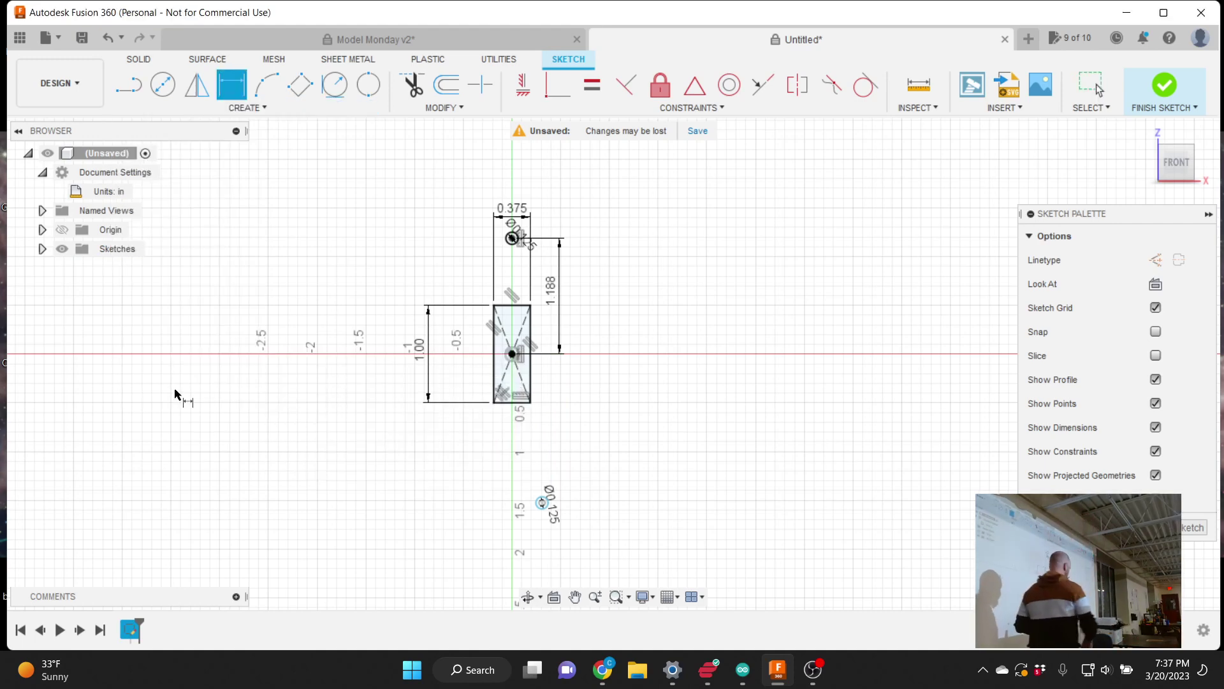
{"action": "left_click", "coordinate": [512, 241]}
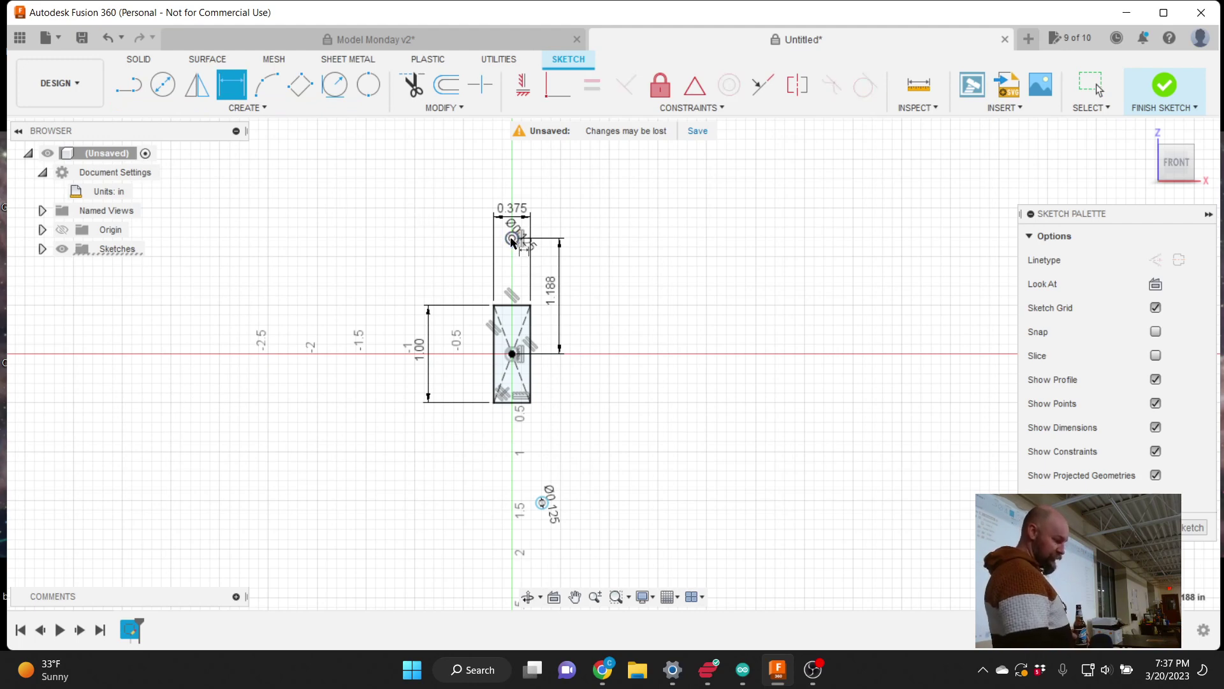
{"action": "left_click", "coordinate": [542, 503]}
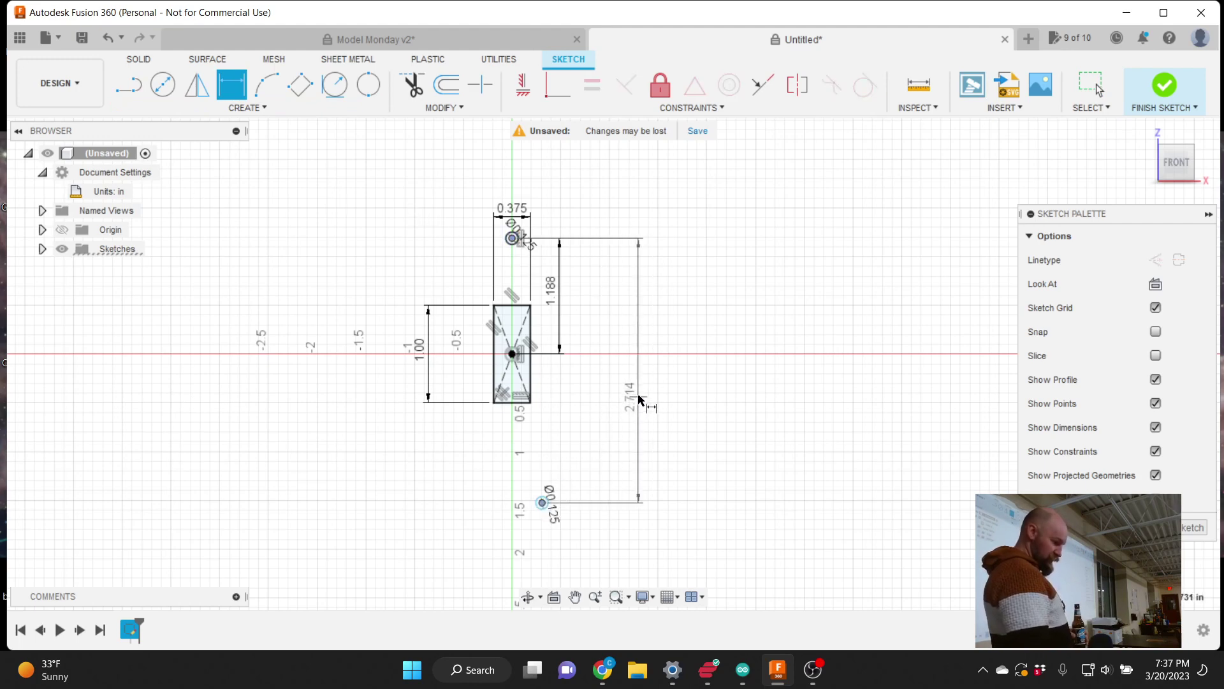
{"action": "left_click", "coordinate": [641, 383]}
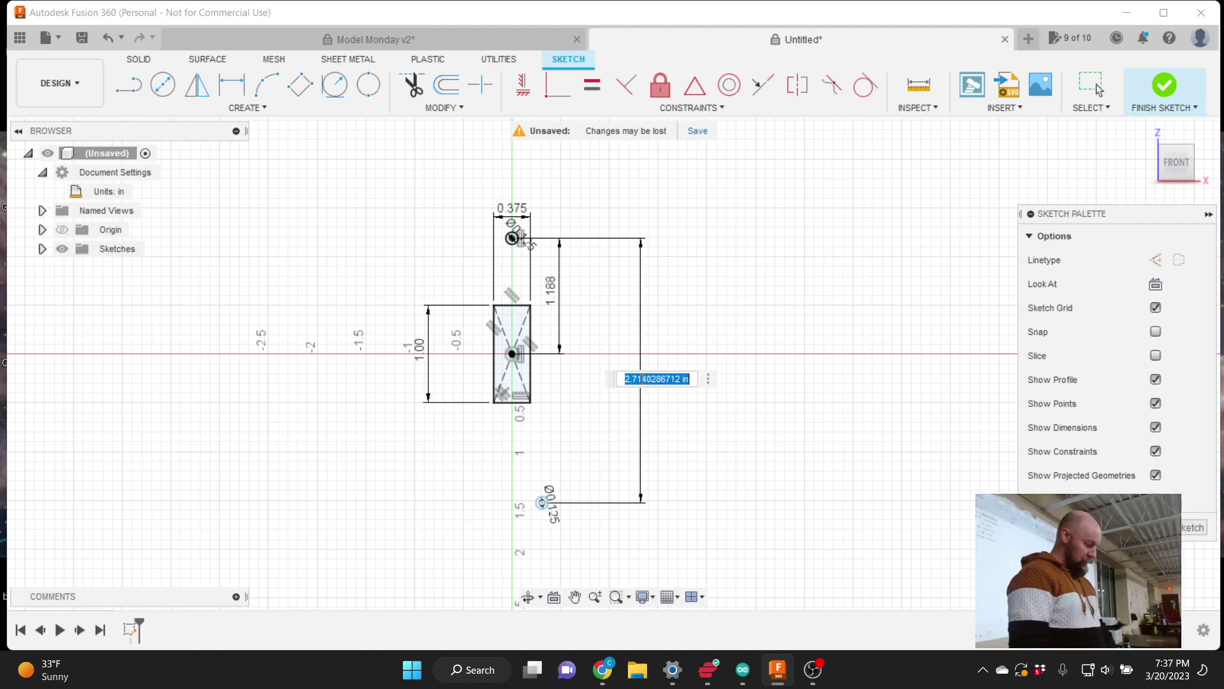
{"action": "type", "text": "2 3/8"}
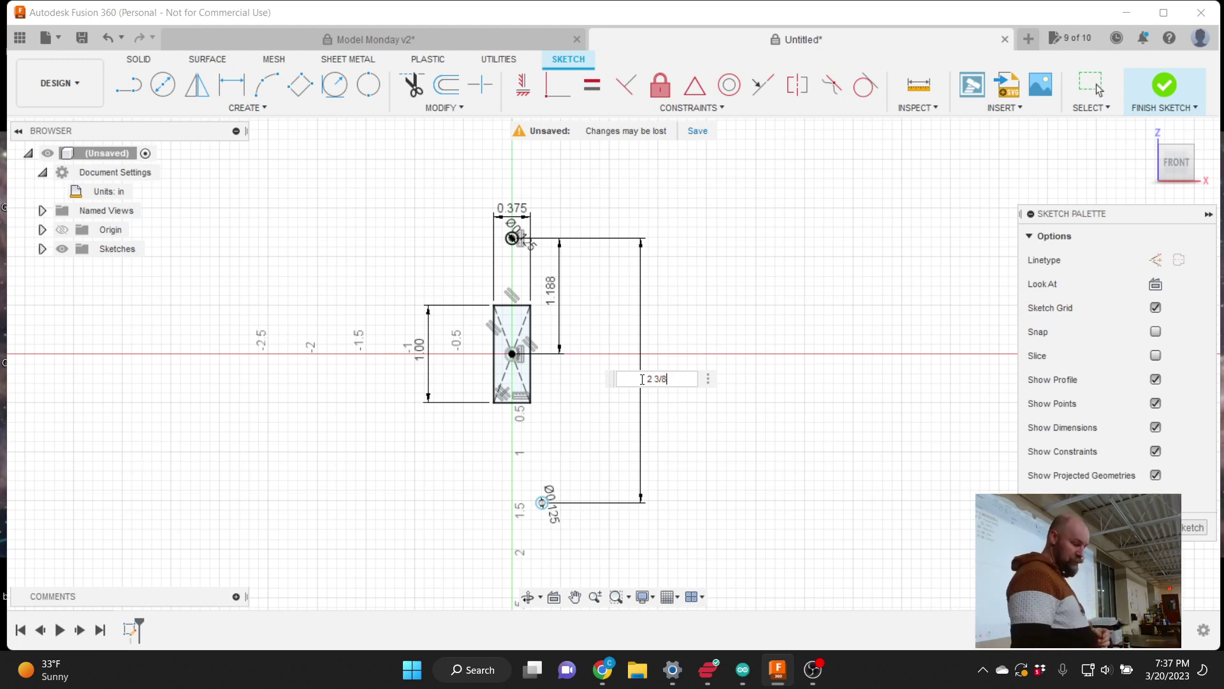
{"action": "key", "text": "Return"}
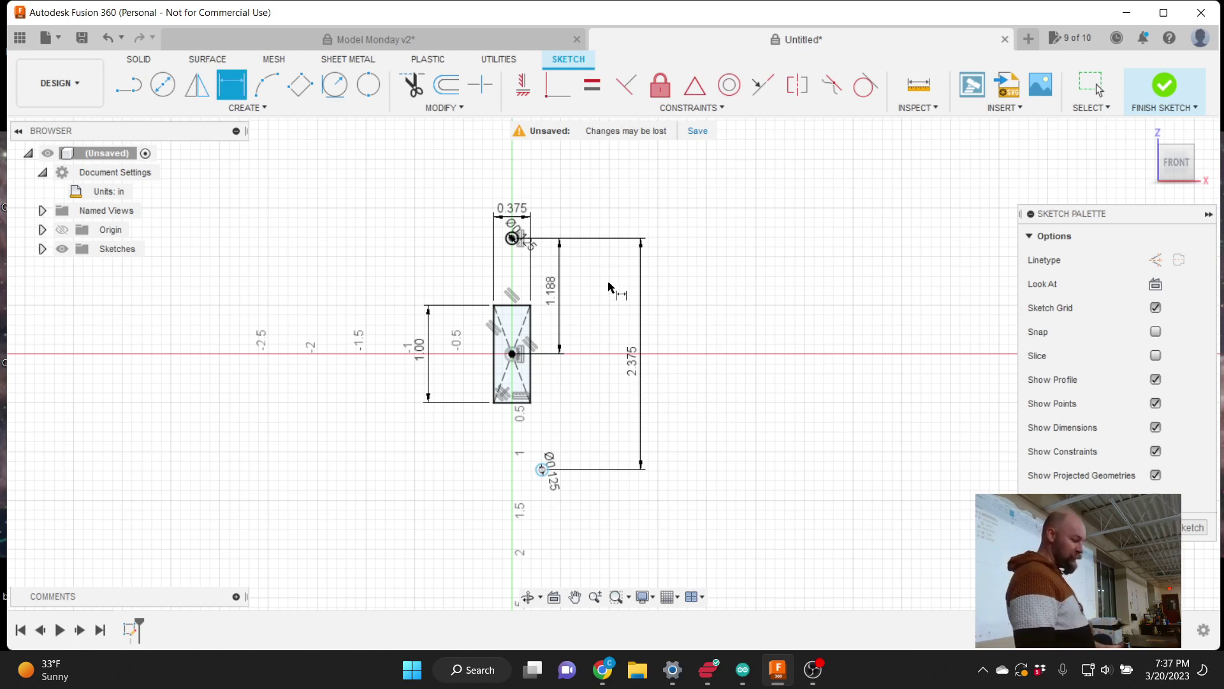
- Align the lower circle's center vertically with the rectangle's center using a Horizontal/Vertical constraint
{"action": "left_click", "coordinate": [524, 90]}
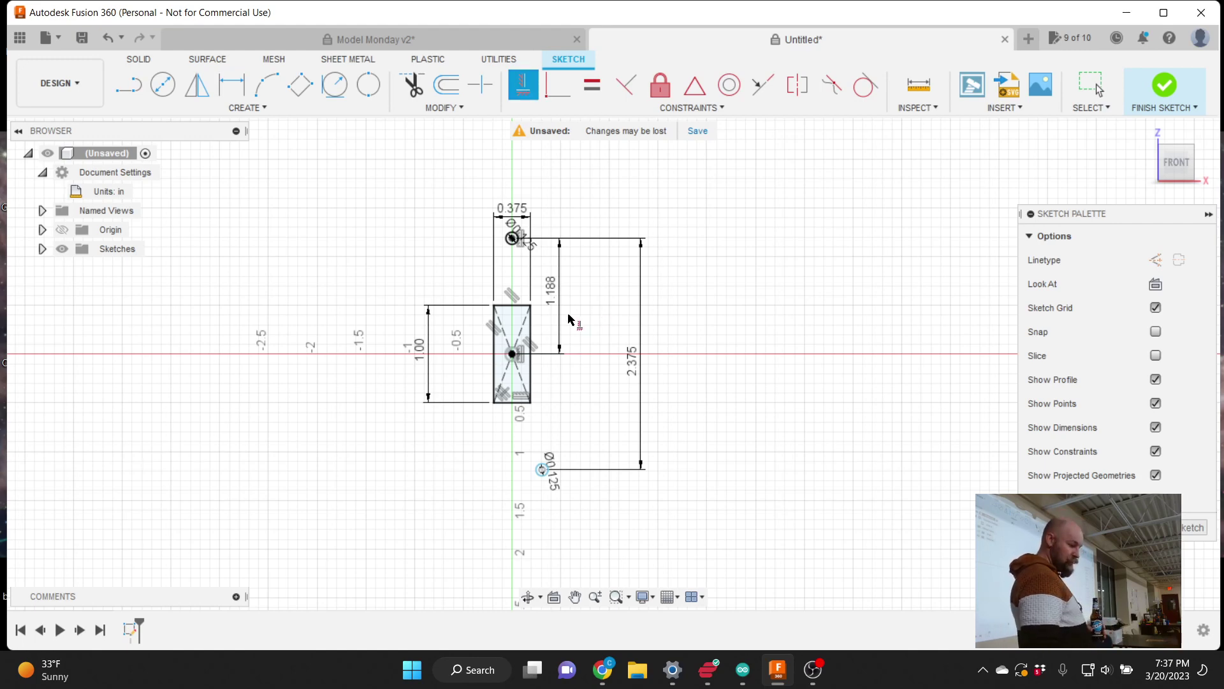
{"action": "left_click", "coordinate": [512, 355]}
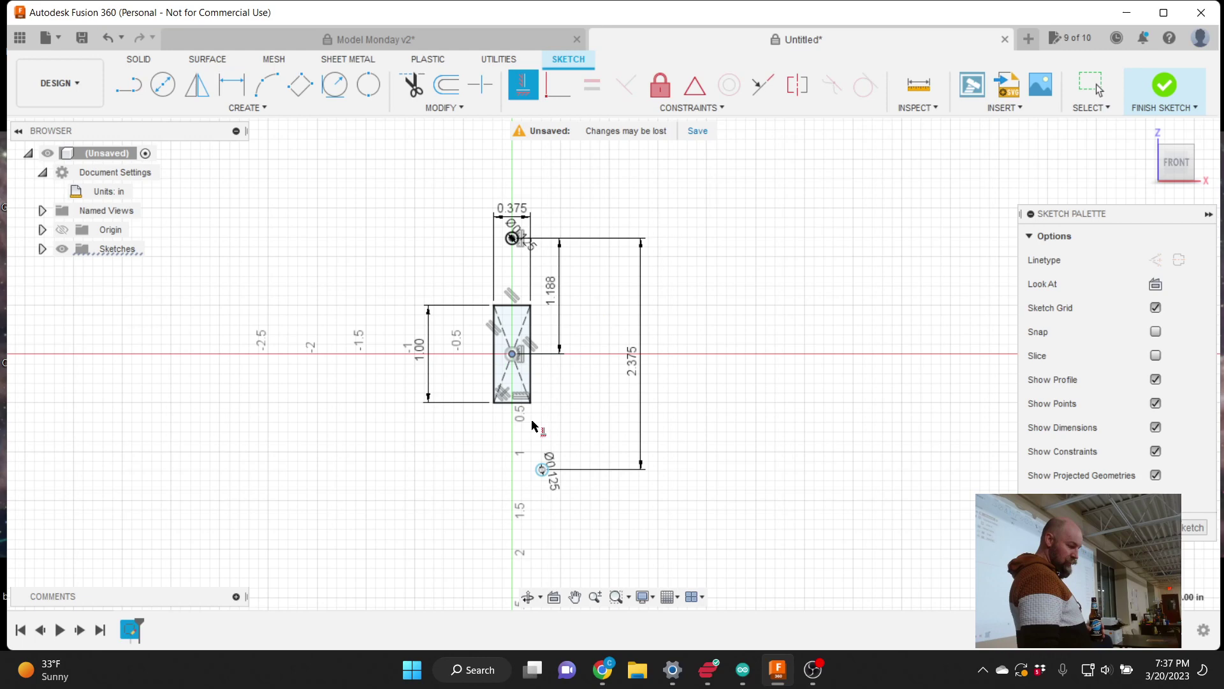
{"action": "left_click", "coordinate": [543, 470]}
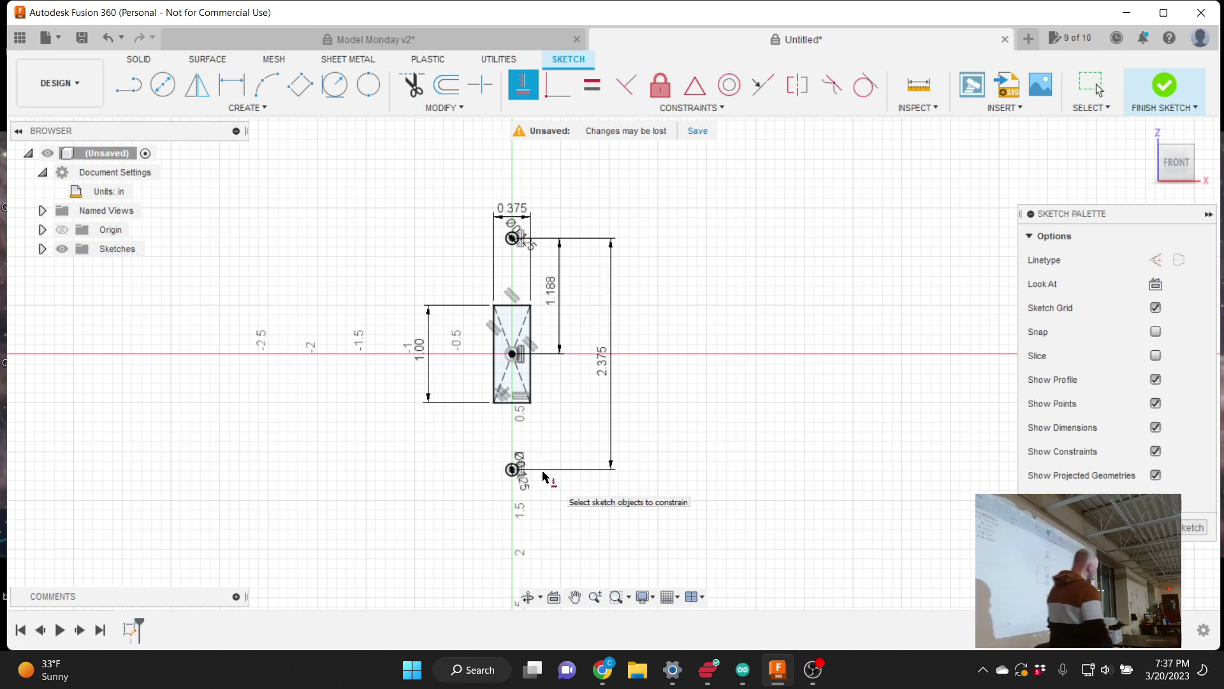
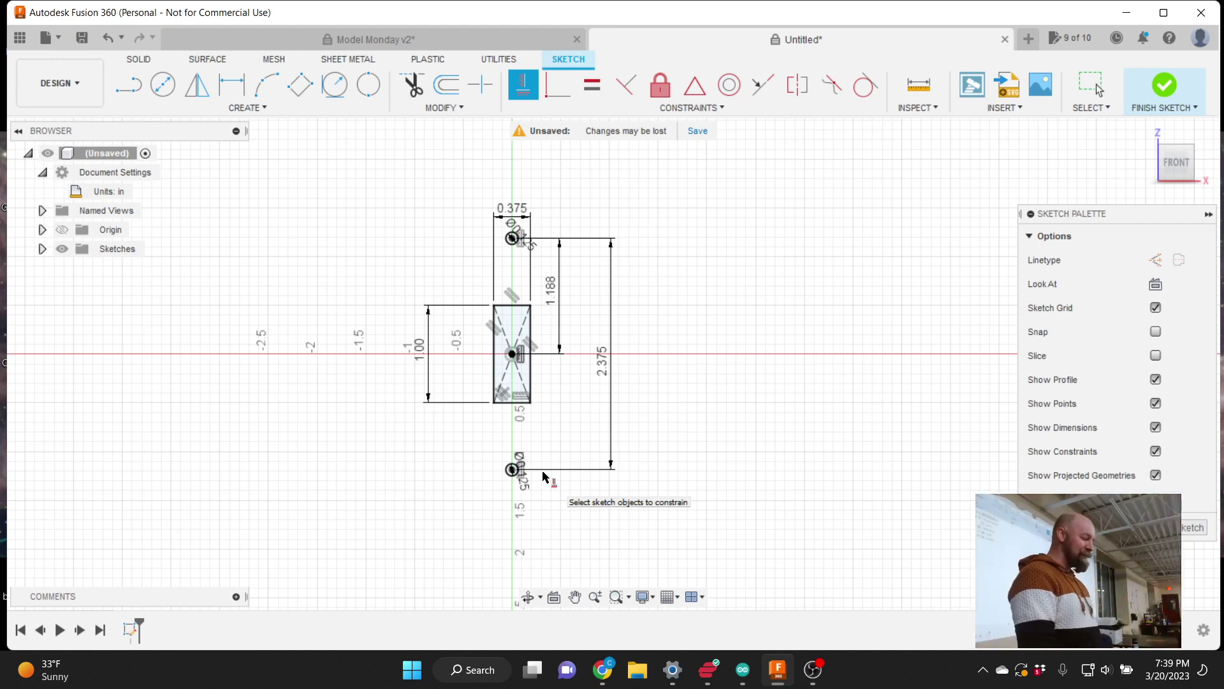
{"action": "scroll", "coordinate": [667, 440], "scroll_direction": "down", "scroll_amount": 3}
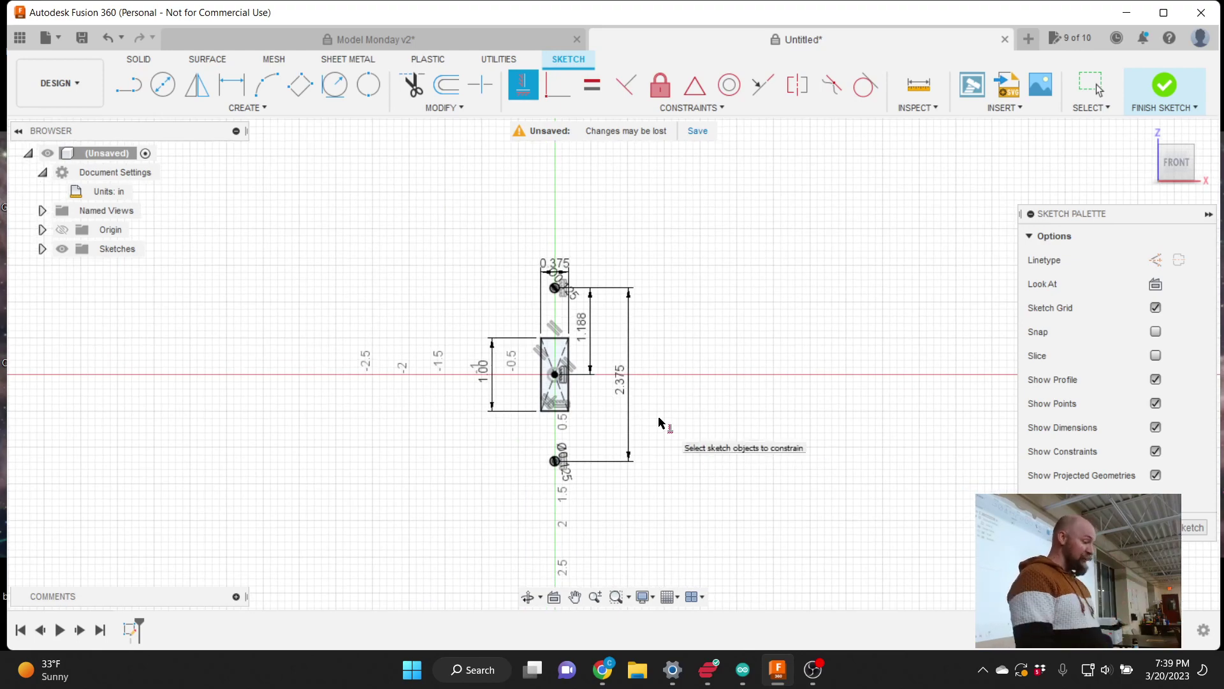
- Draw a center rectangle 2.75 in wide and 4 3/8 in high, centered on the switch opening's center point
{"action": "scroll", "coordinate": [663, 412], "scroll_direction": "down", "scroll_amount": 3}
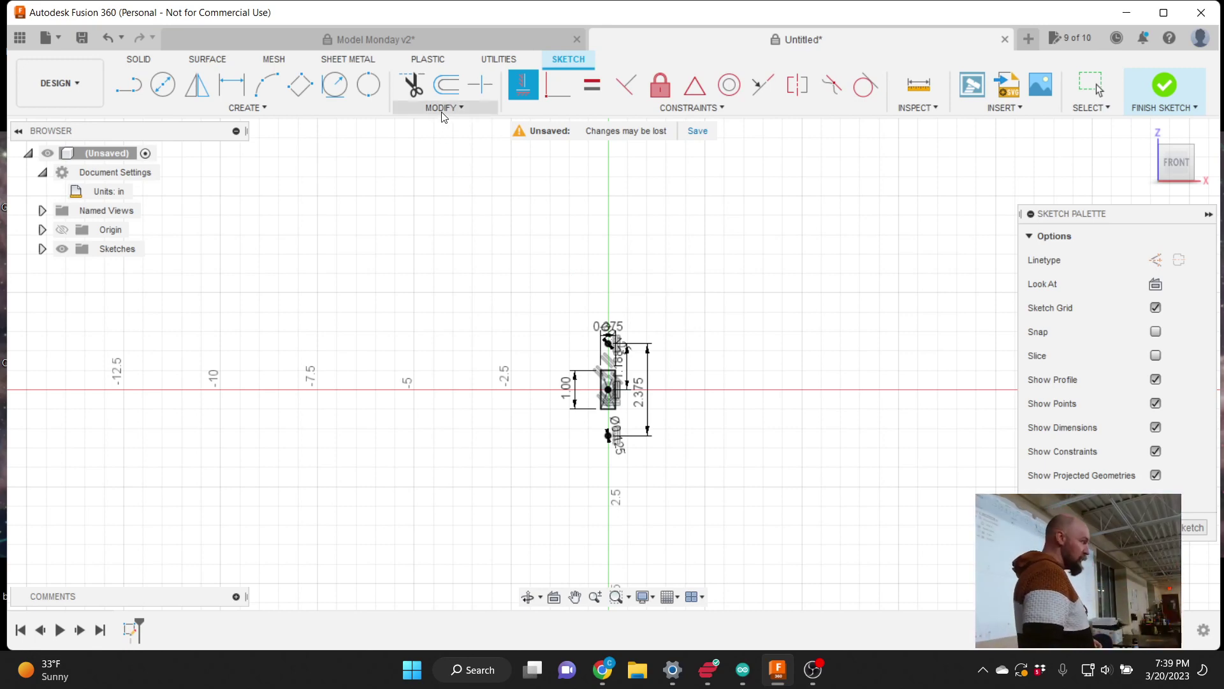
{"action": "left_click", "coordinate": [264, 108]}
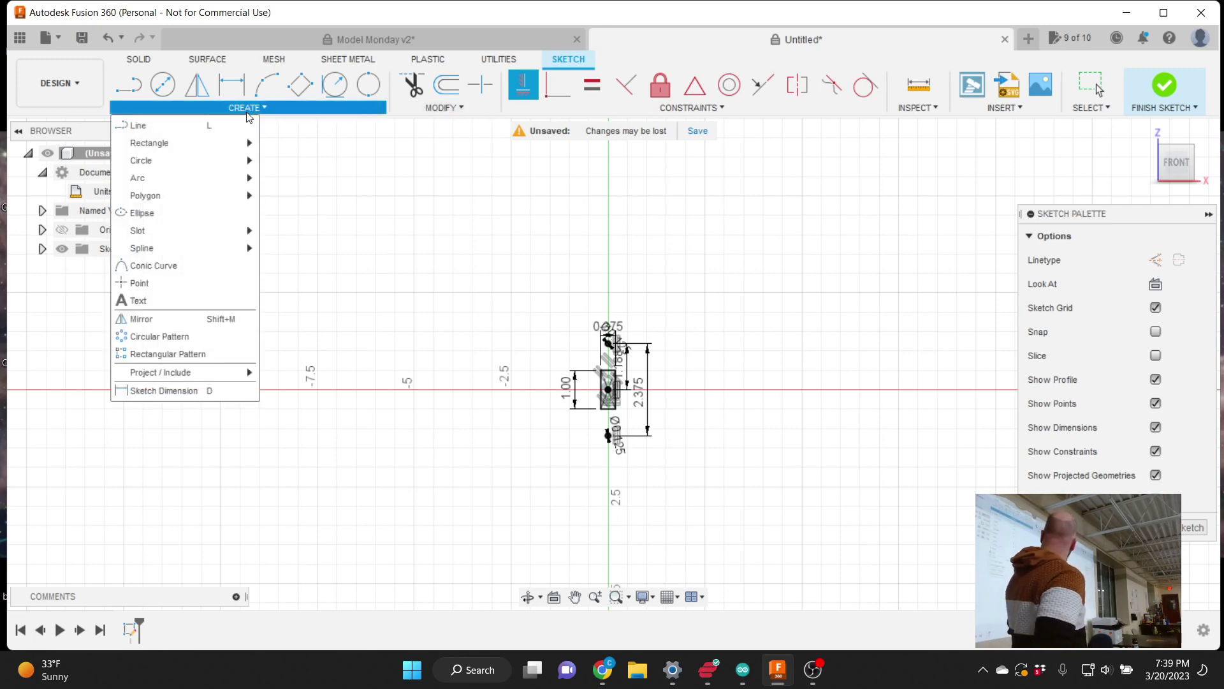
{"action": "mouse_move", "coordinate": [236, 143]}
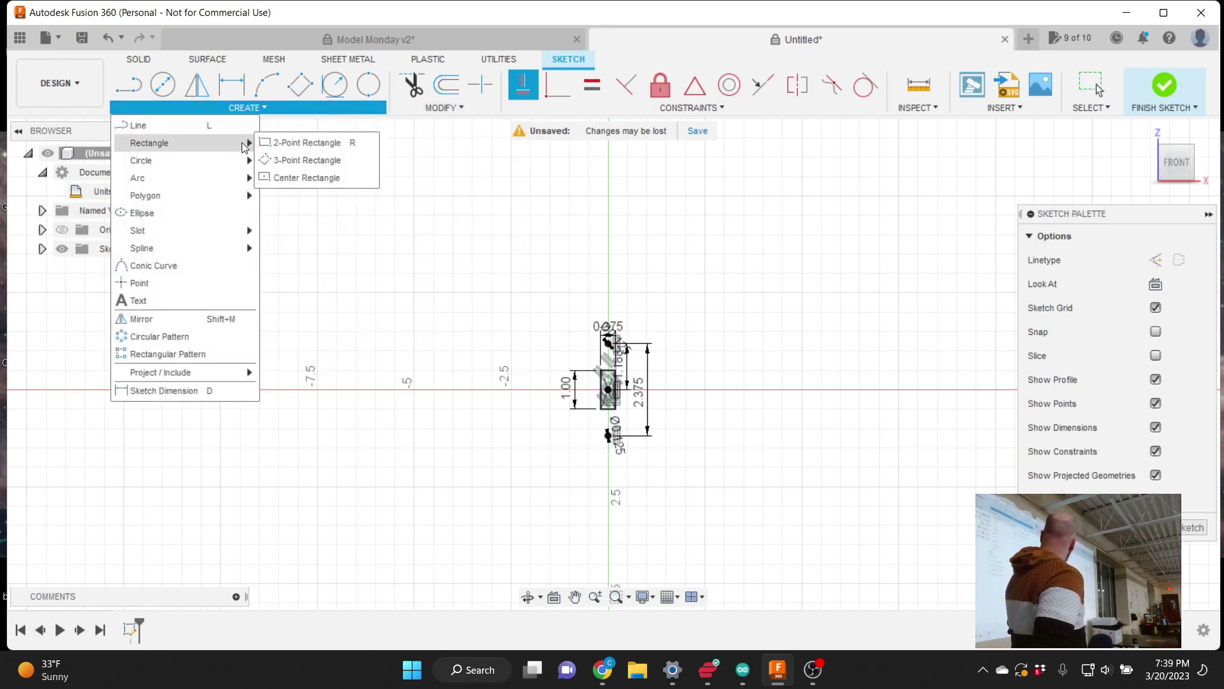
{"action": "left_click", "coordinate": [302, 185]}
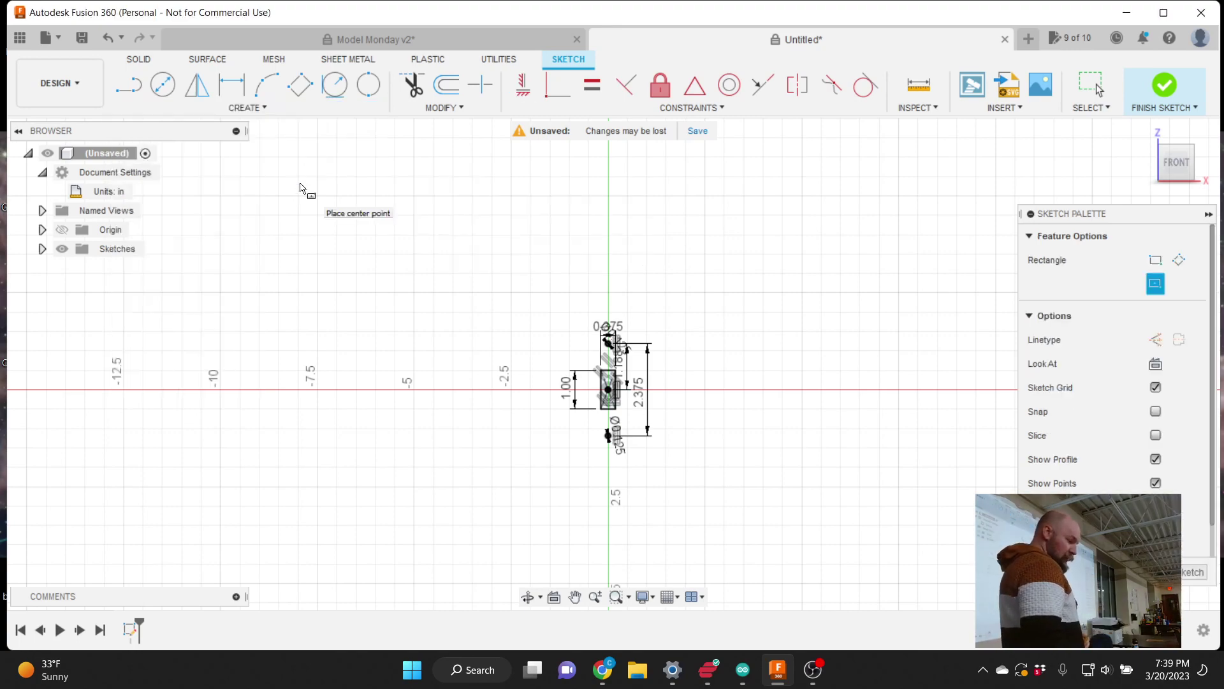
{"action": "scroll", "coordinate": [609, 403], "scroll_direction": "up", "scroll_amount": 5}
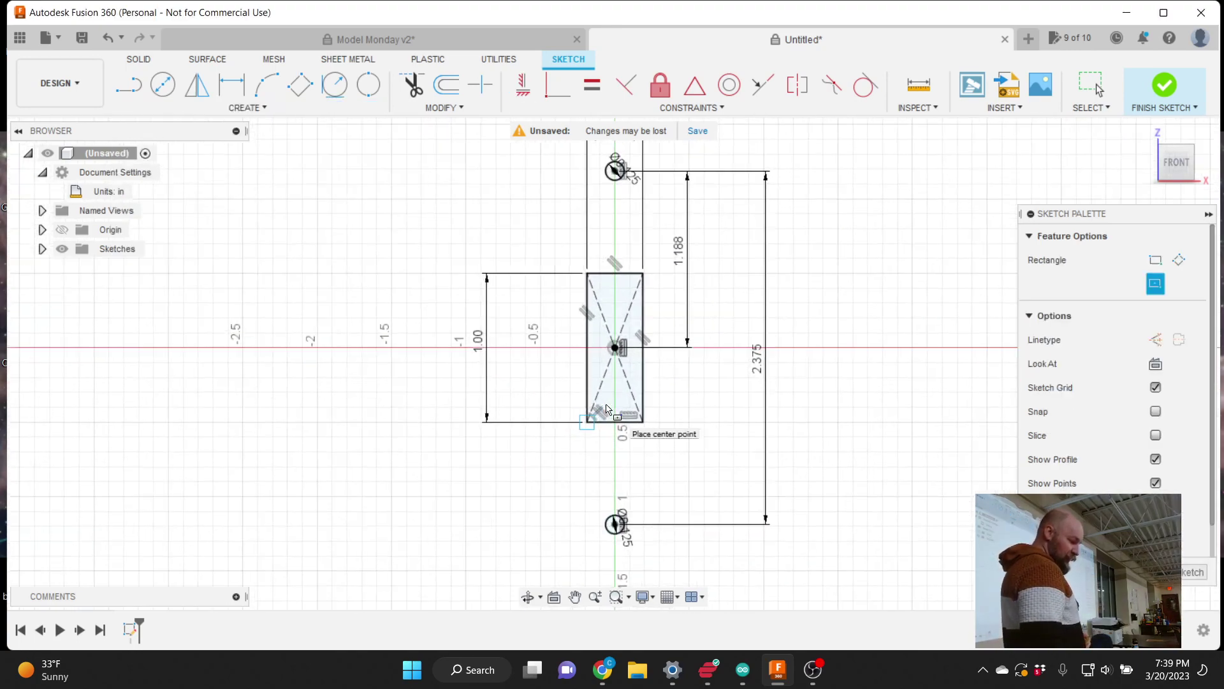
{"action": "scroll", "coordinate": [610, 392], "scroll_direction": "down", "scroll_amount": 1}
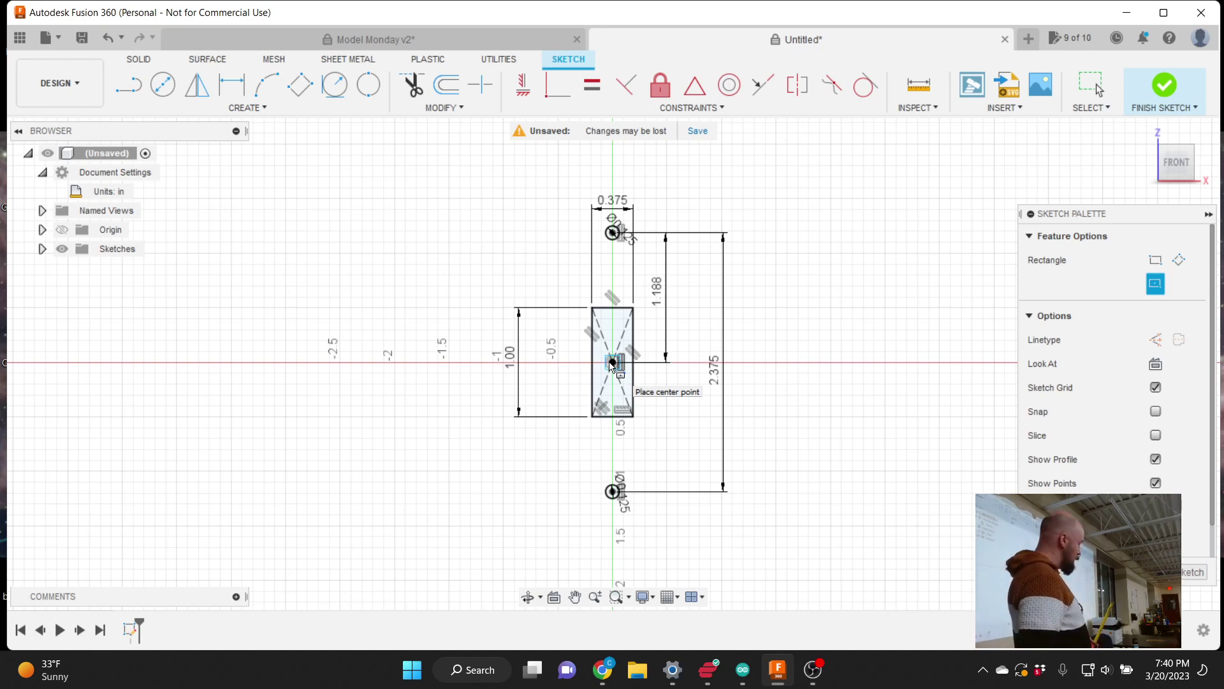
{"action": "left_click", "coordinate": [612, 363]}
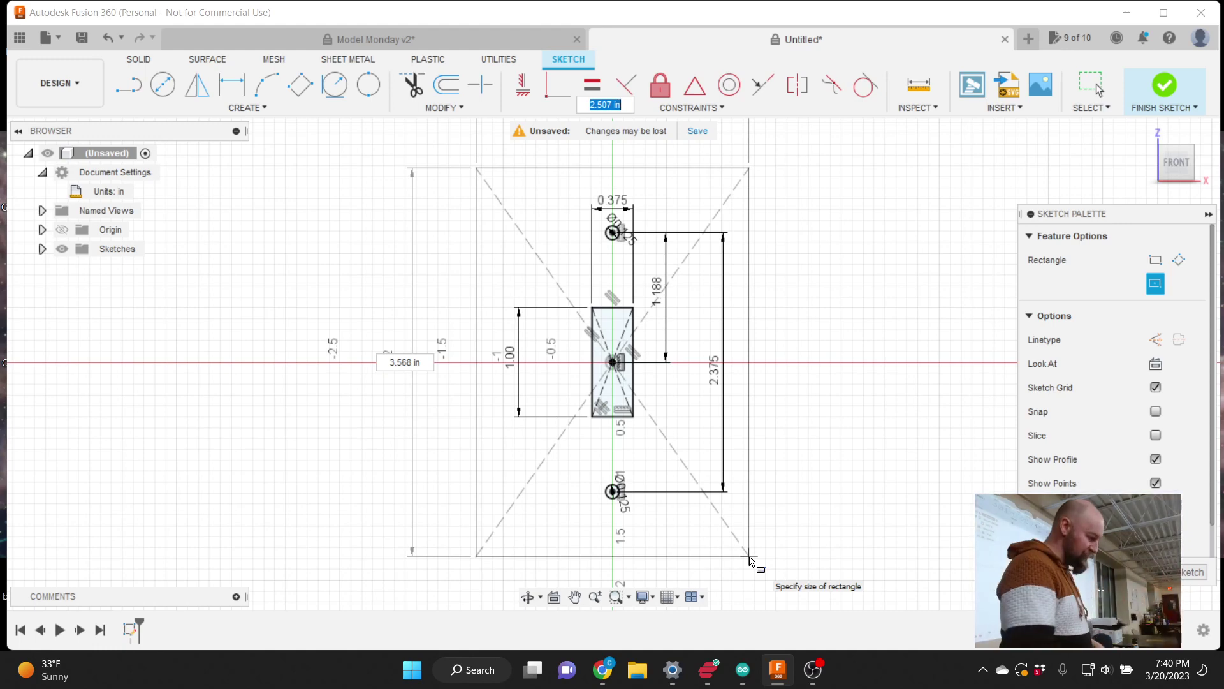
{"action": "type", "text": "2"}
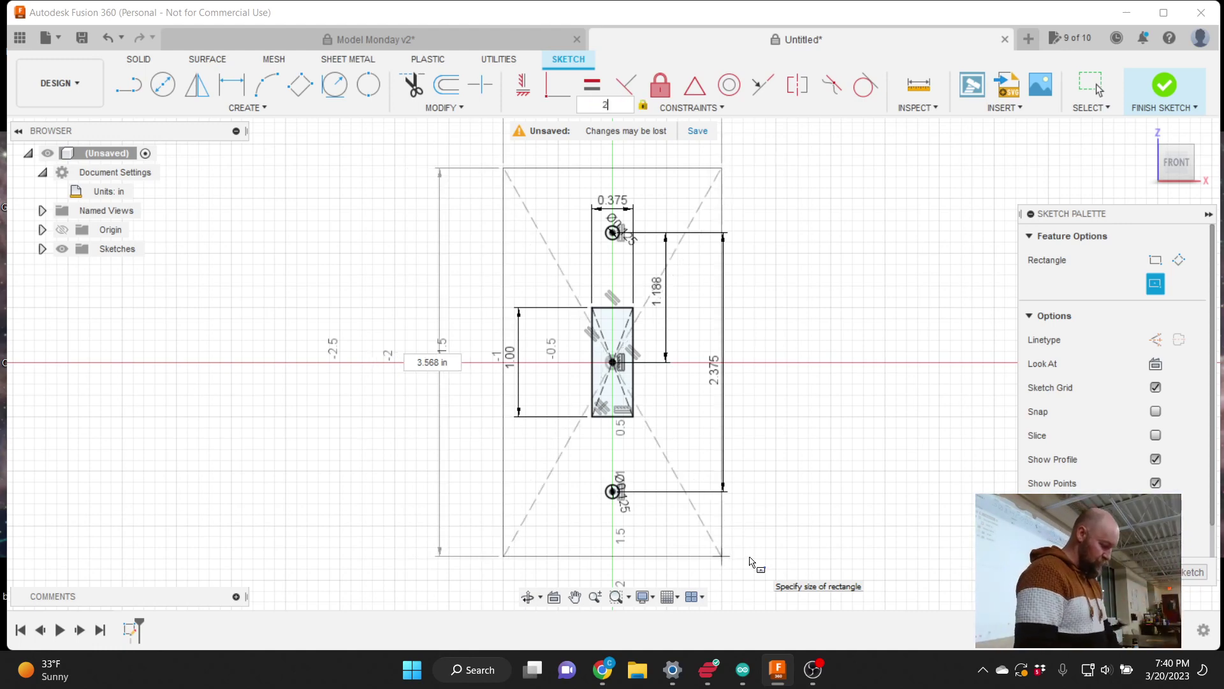
{"action": "type", "text": ".7"}
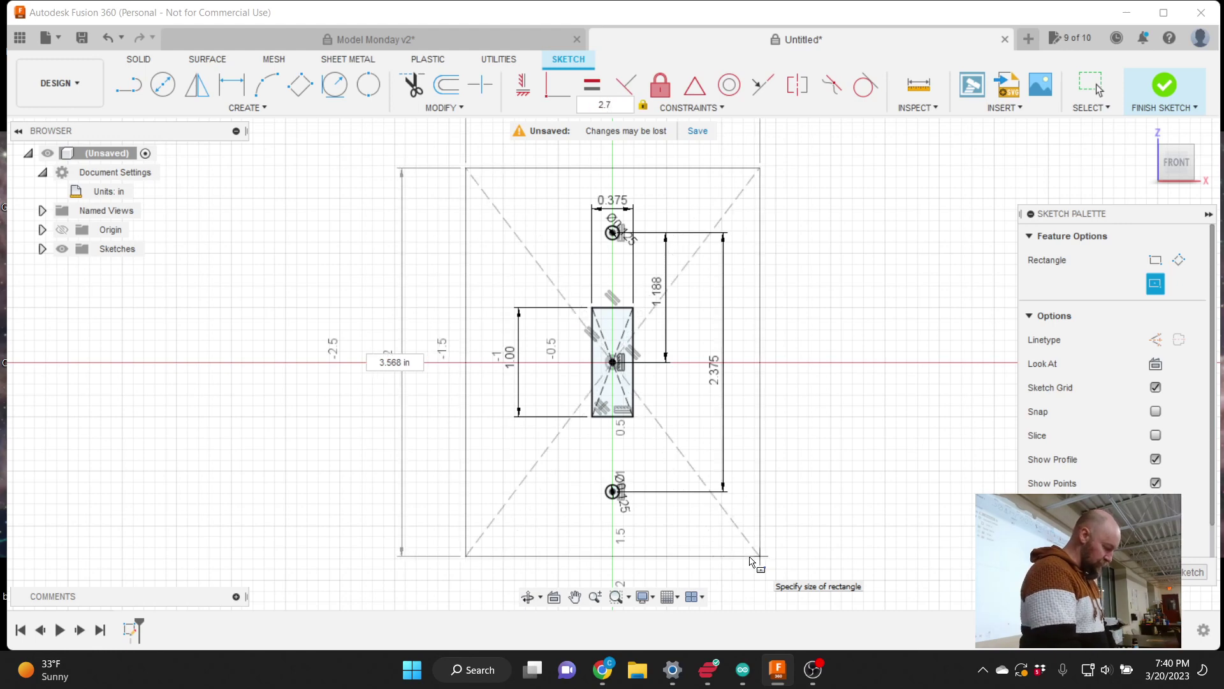
{"action": "type", "text": "5"}
{"action": "key", "text": "Tab"}
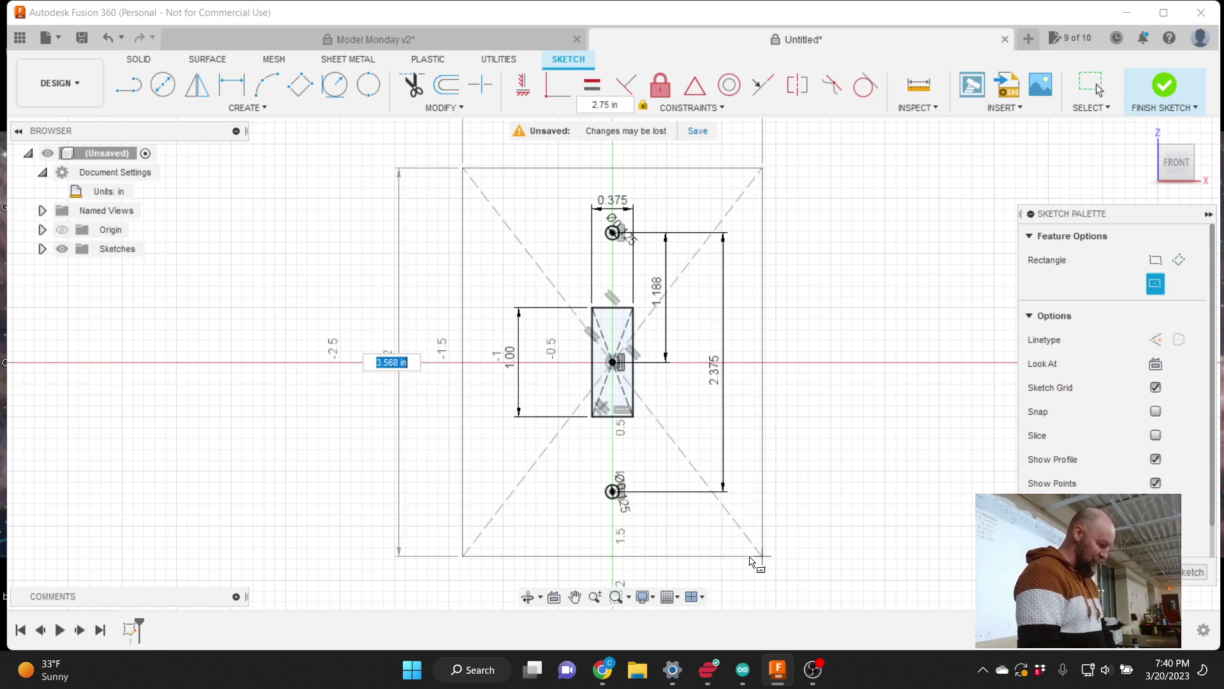
{"action": "type", "text": "4"}
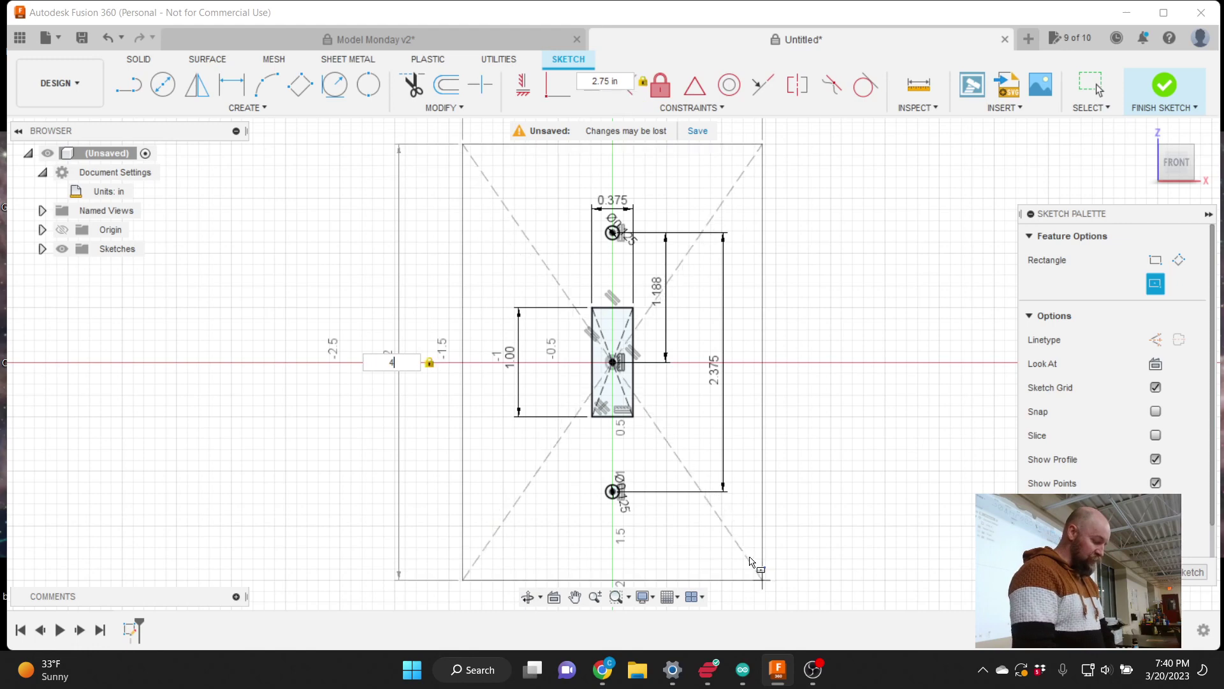
{"action": "type", "text": ".3/"}
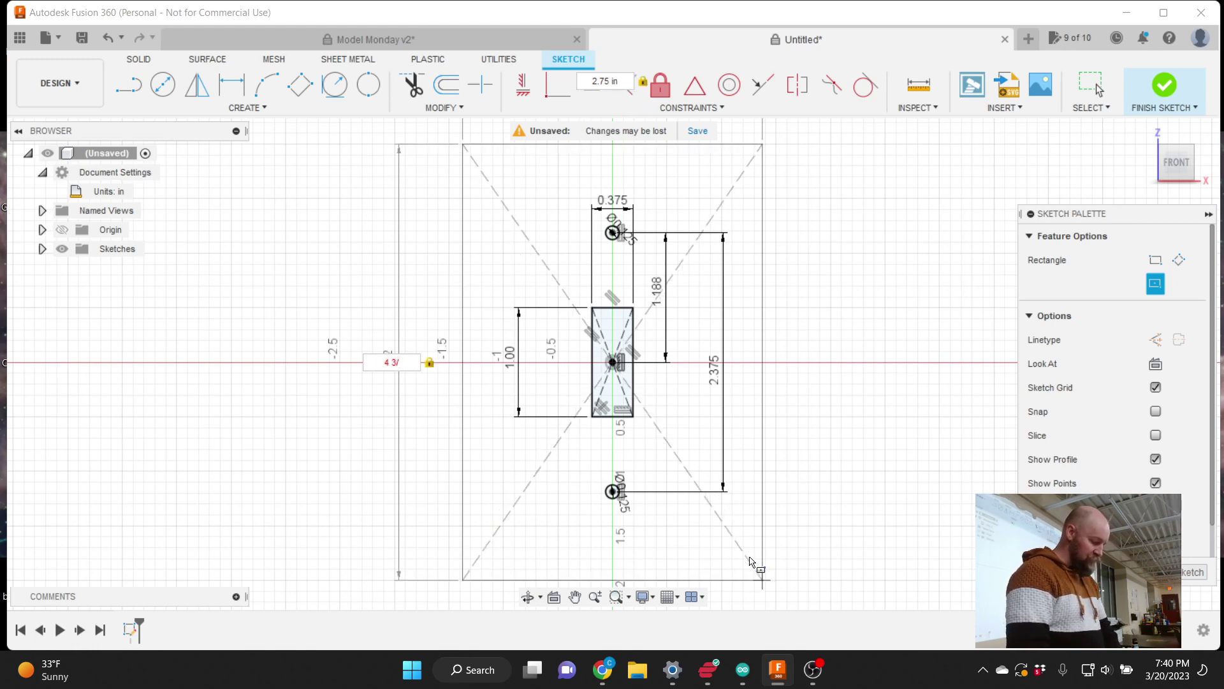
{"action": "type", "text": "8"}
{"action": "scroll", "coordinate": [750, 560], "scroll_direction": "down", "scroll_amount": 2}
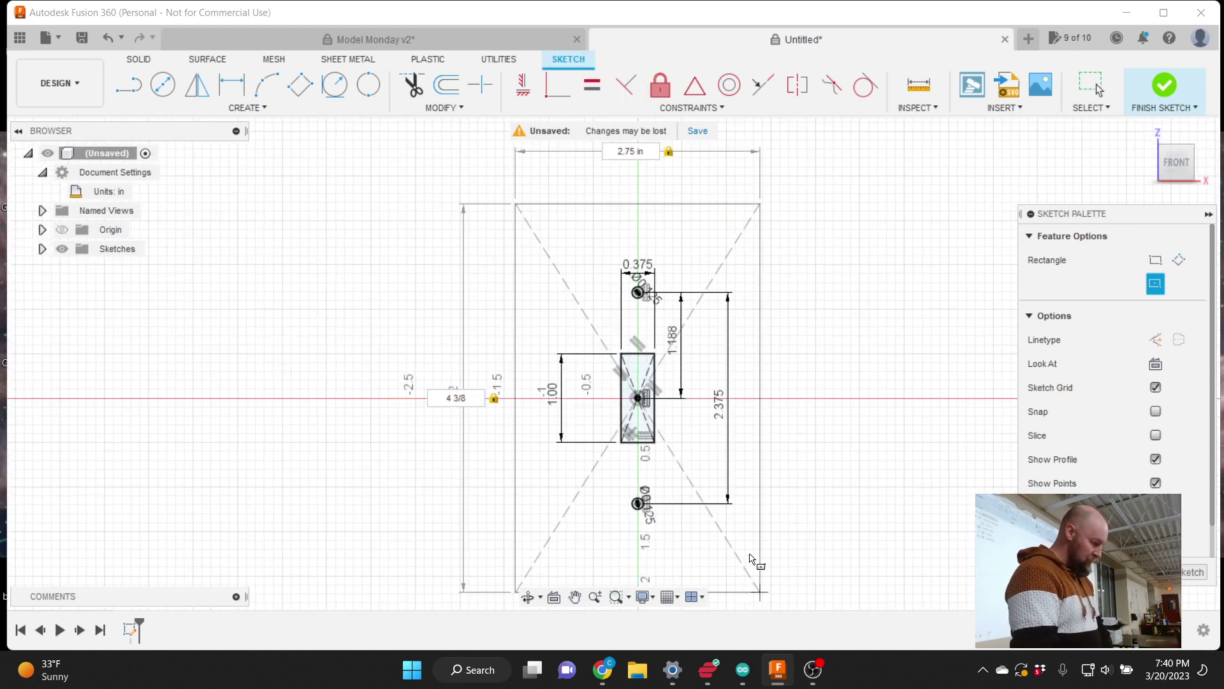
{"action": "scroll", "coordinate": [750, 559], "scroll_direction": "down", "scroll_amount": 2}
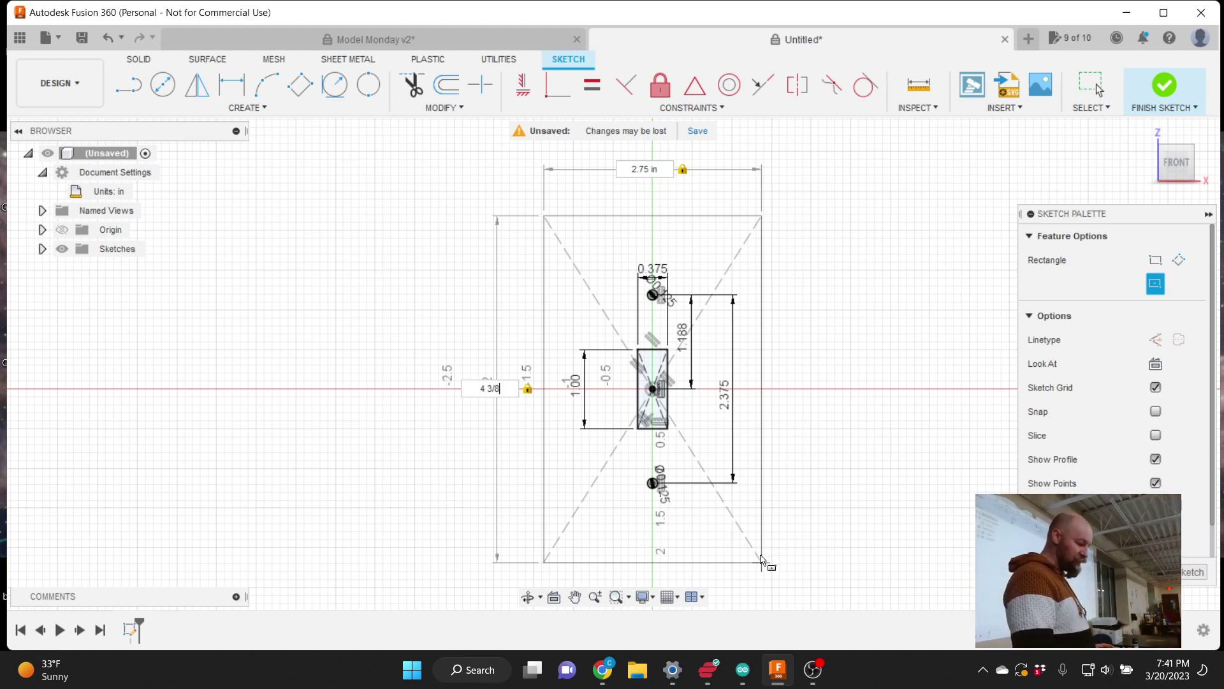
{"action": "key", "text": "Return"}
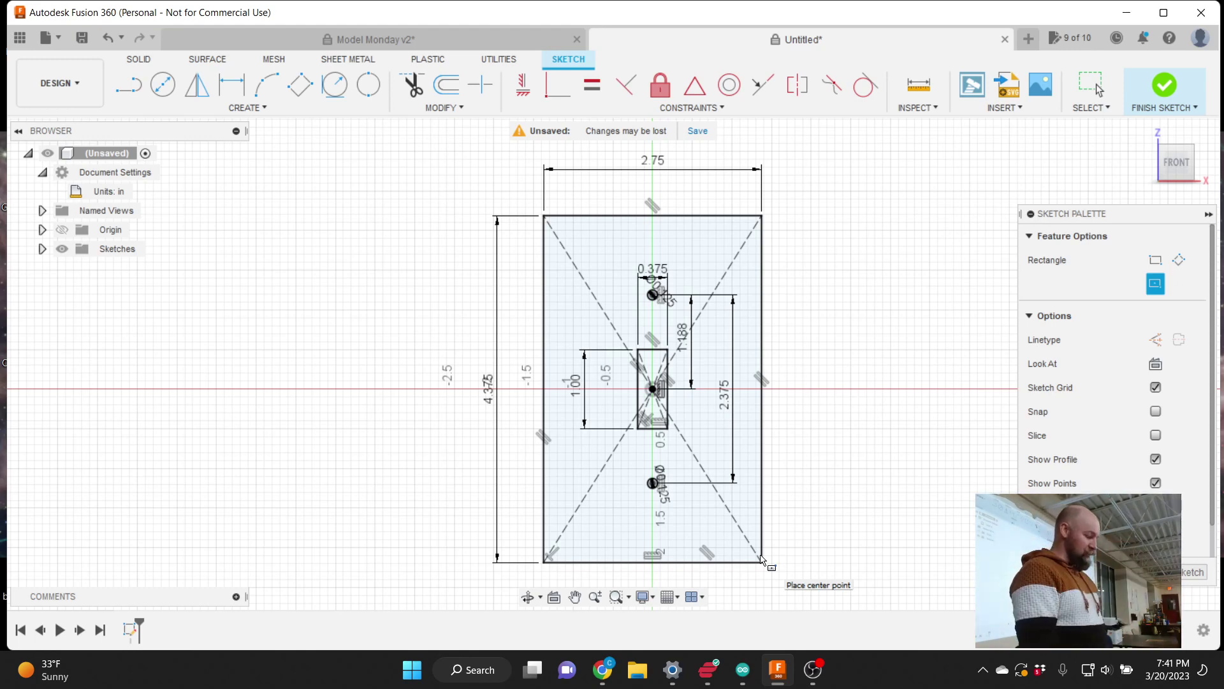
{"action": "scroll", "coordinate": [695, 498], "scroll_direction": "down", "scroll_amount": 2}
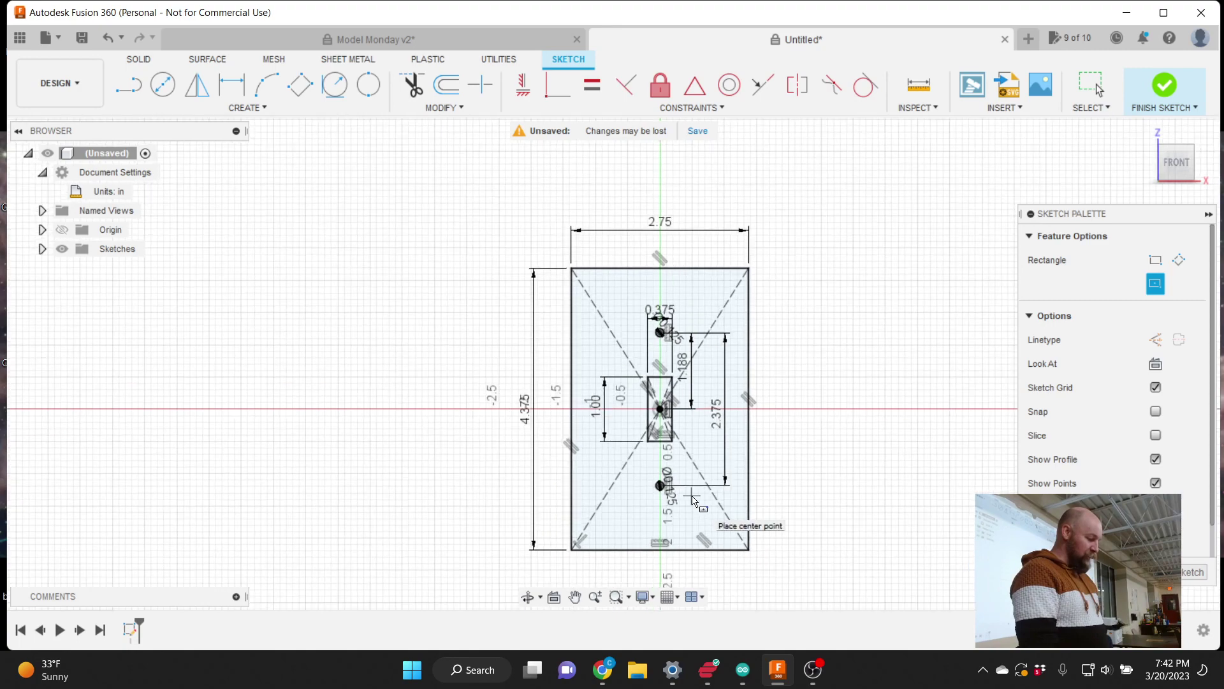
{"action": "scroll", "coordinate": [784, 440], "scroll_direction": "down", "scroll_amount": 1}
{"action": "scroll", "coordinate": [789, 440], "scroll_direction": "up", "scroll_amount": 3}
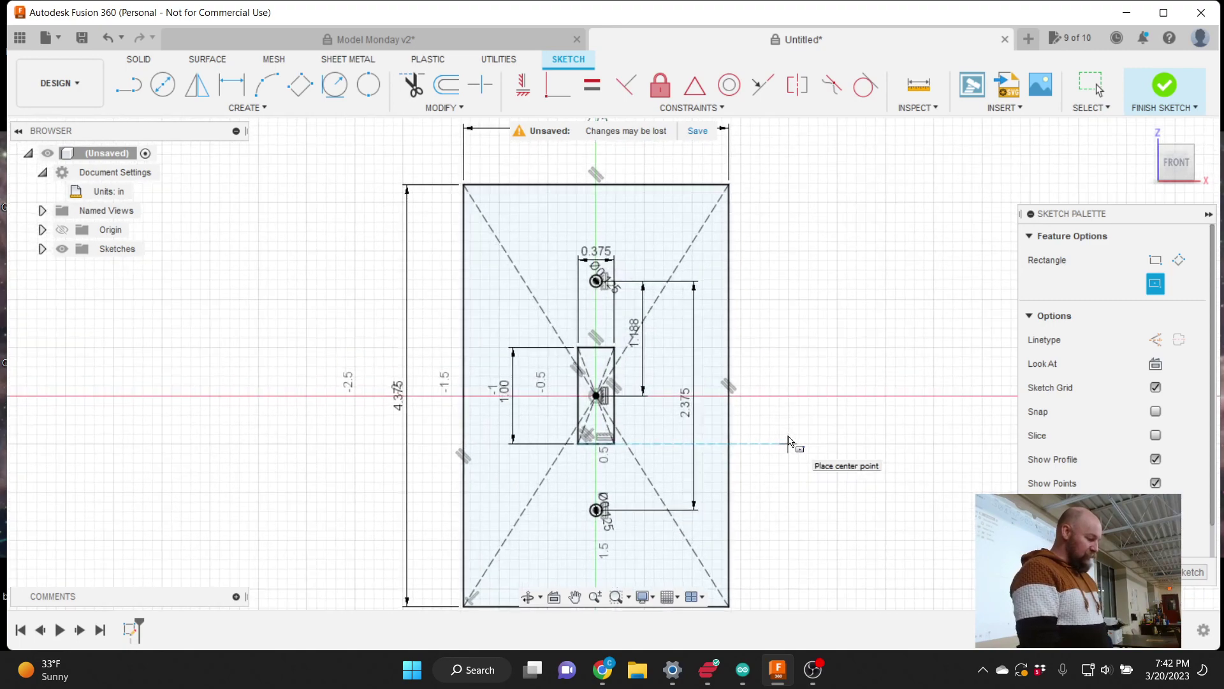
{"action": "scroll", "coordinate": [788, 440], "scroll_direction": "down", "scroll_amount": 2}
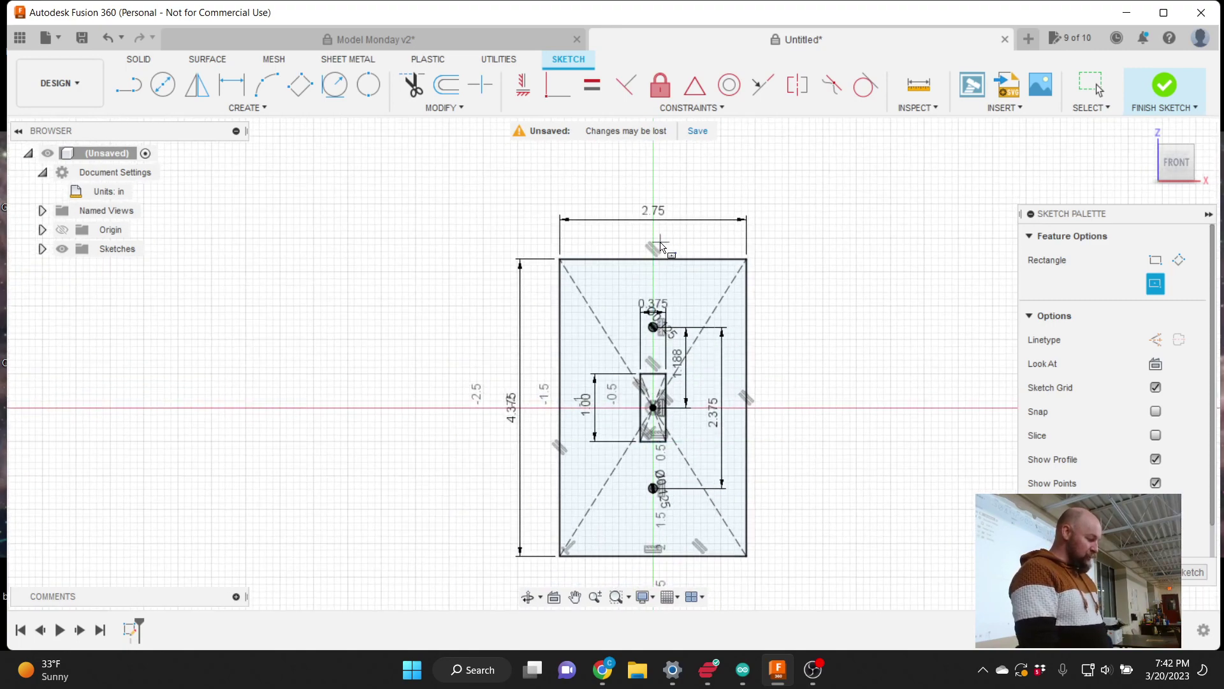
{"action": "key", "text": "Escape"}
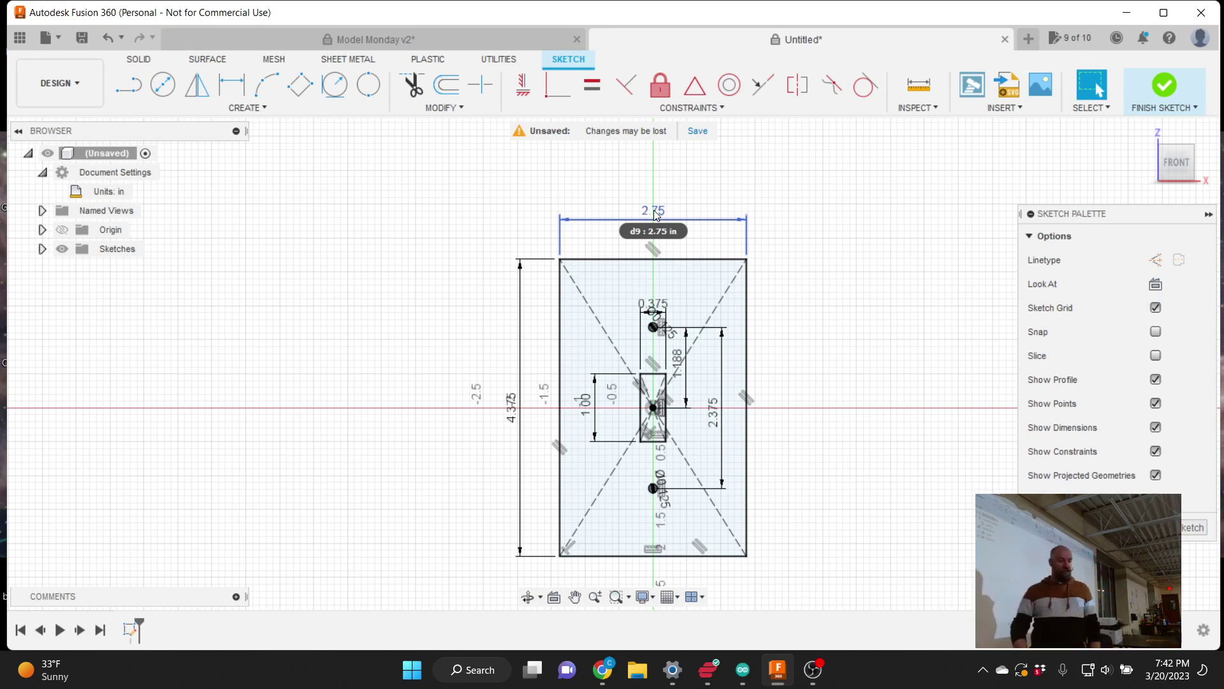
- Set the outer rectangle's width to 3.5 in
{"action": "double_click", "coordinate": [655, 214]}
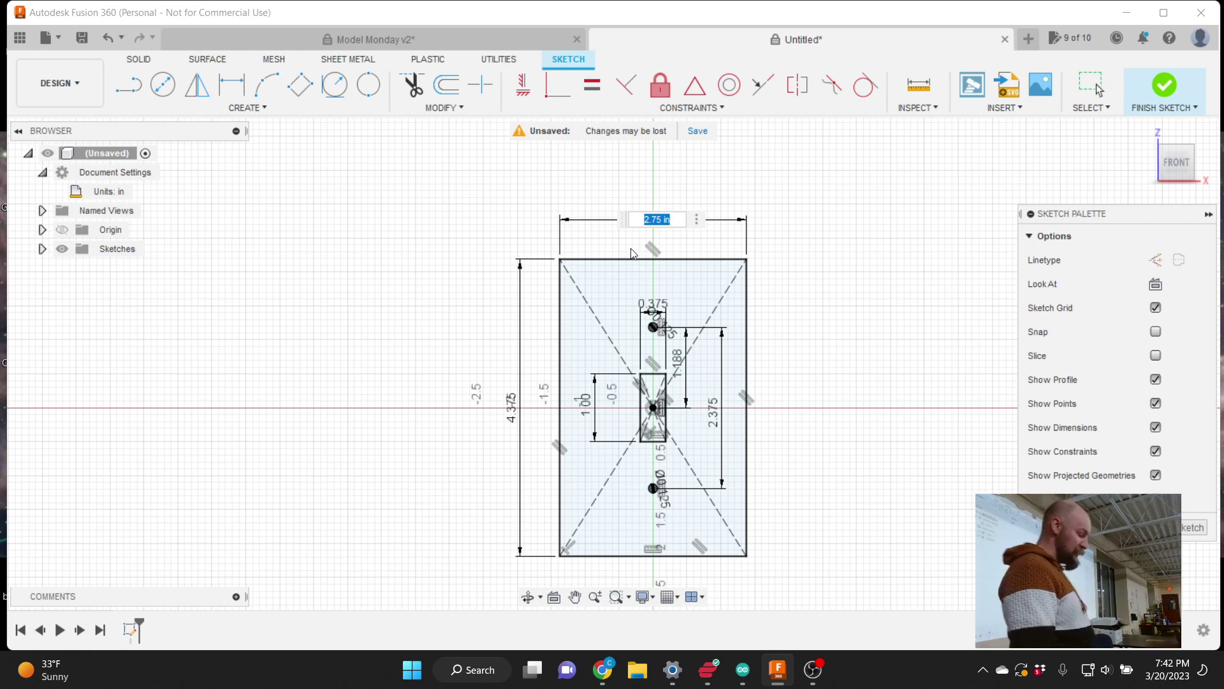
{"action": "type", "text": "3.5"}
{"action": "key", "text": "Return"}
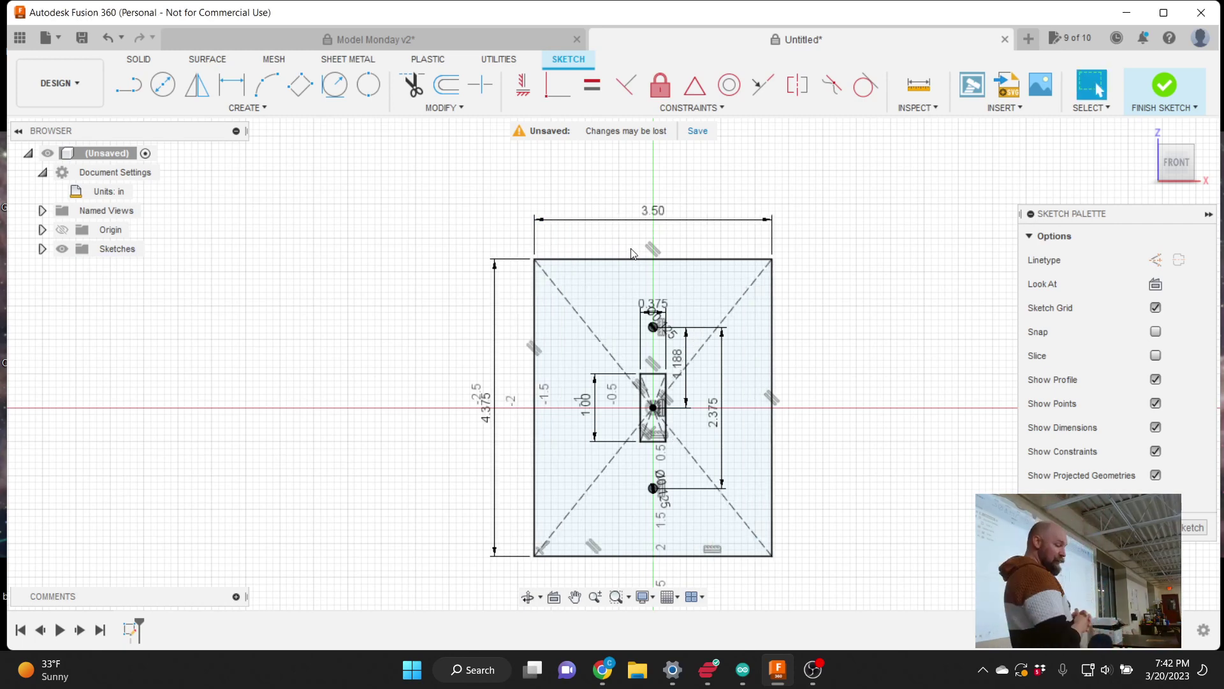
- Change the outer rectangle's width dimension to 4 in
{"action": "double_click", "coordinate": [656, 212]}
{"action": "type", "text": "4"}
{"action": "key", "text": "Return"}
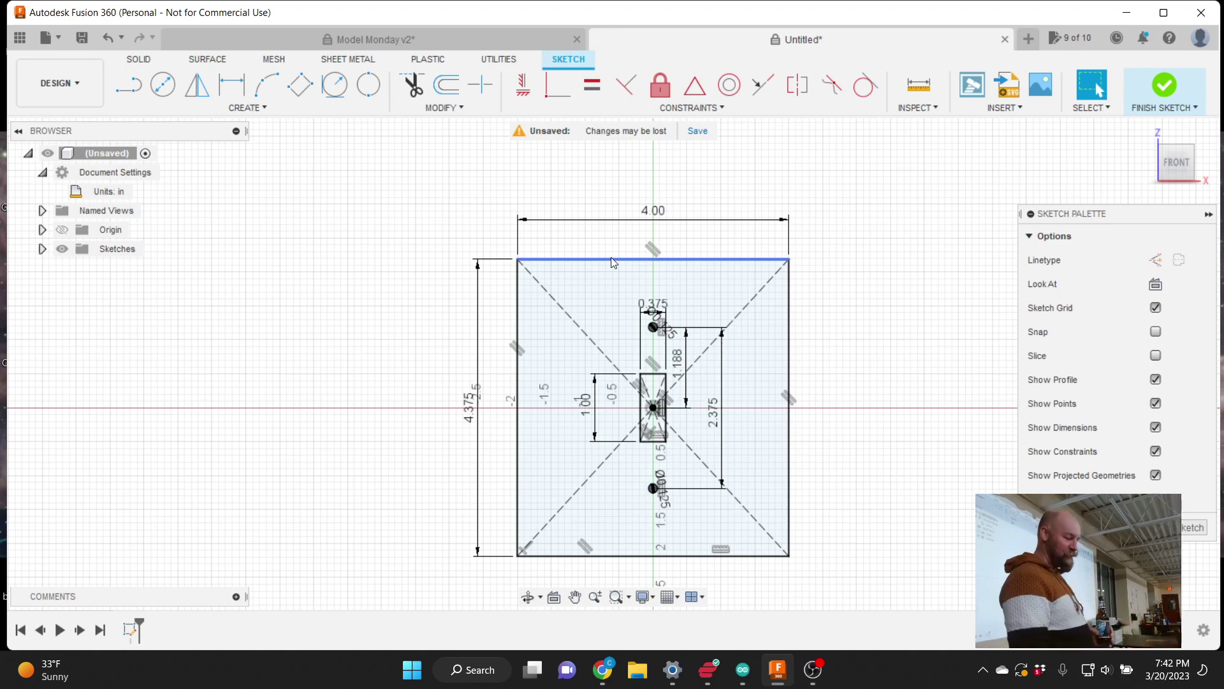
{"action": "scroll", "coordinate": [729, 426], "scroll_direction": "up", "scroll_amount": 1}
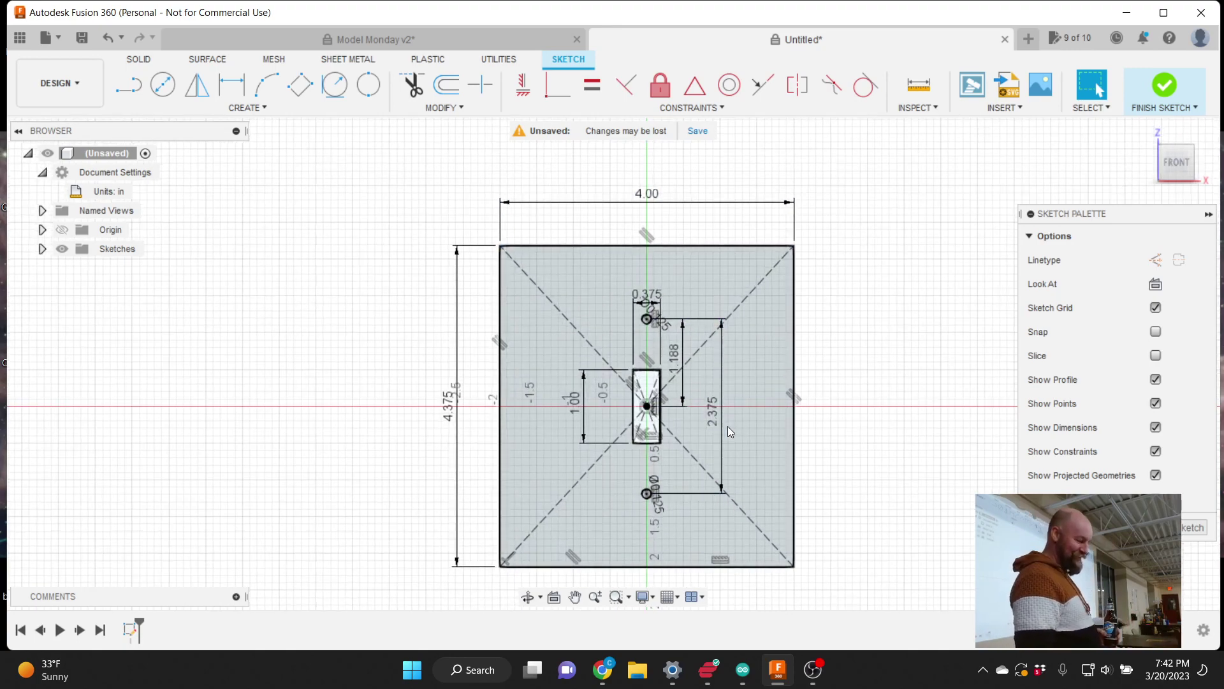
{"action": "scroll", "coordinate": [702, 446], "scroll_direction": "down", "scroll_amount": 1}
{"action": "scroll", "coordinate": [698, 466], "scroll_direction": "up", "scroll_amount": 1}
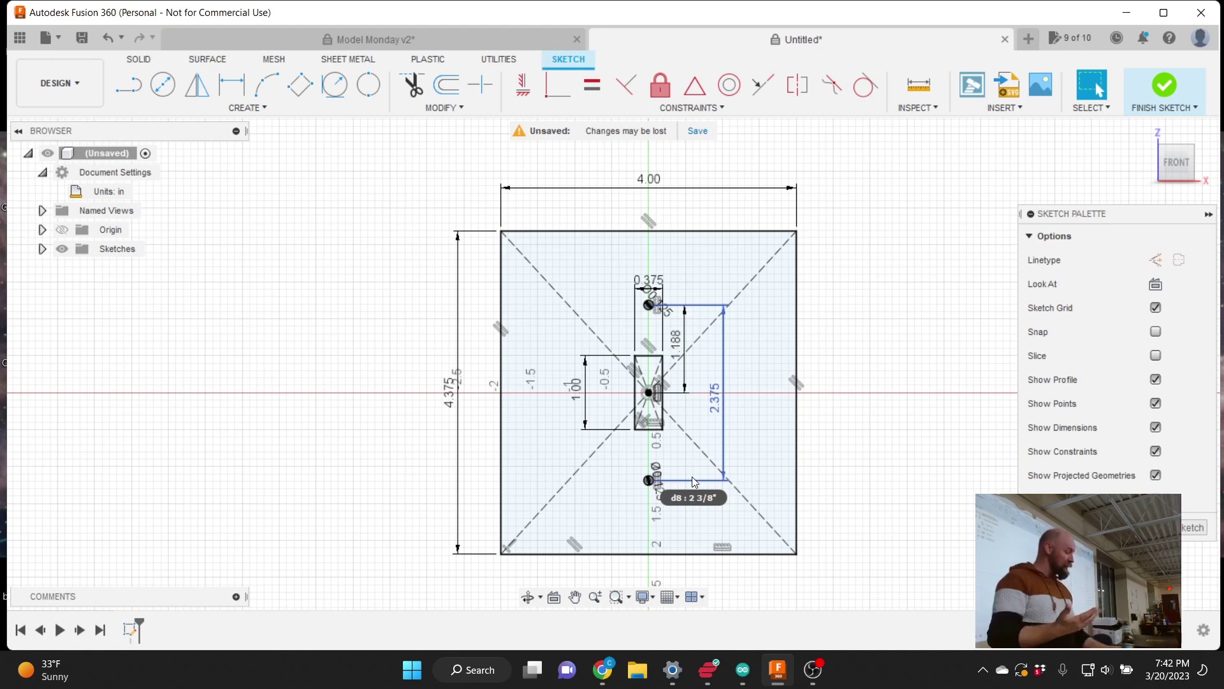
{"action": "key", "text": "Return"}
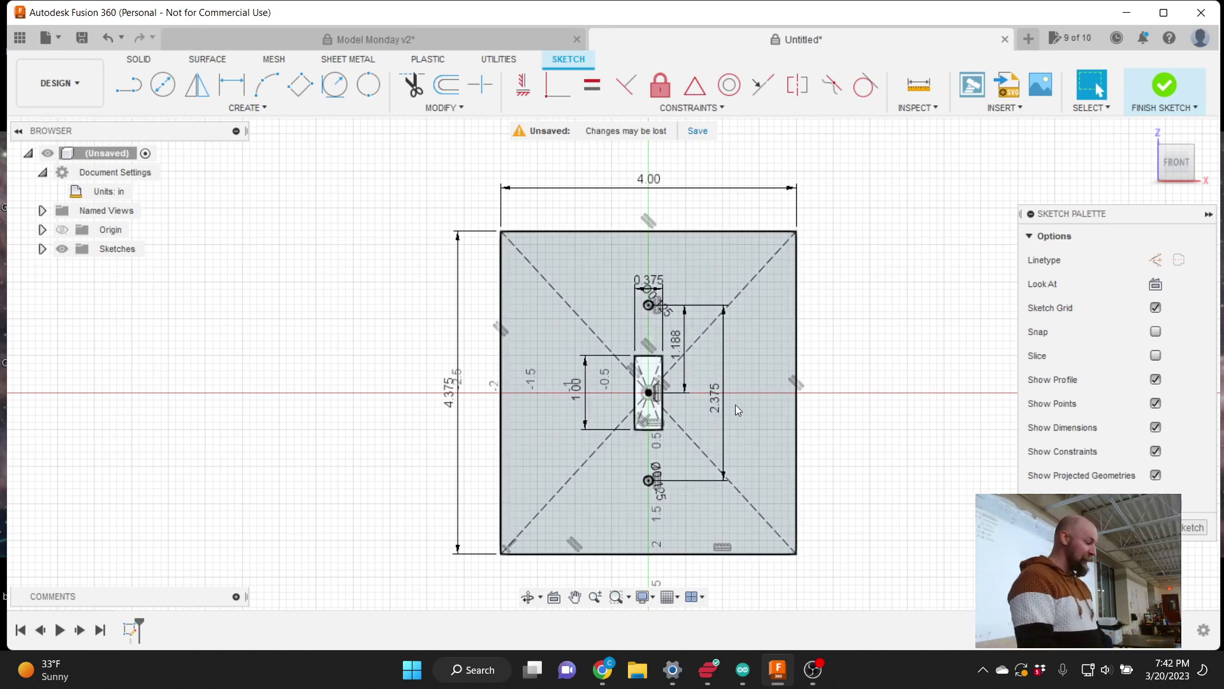
- Draw a center diameter circle of .5 in in the lower-left part of the outer rectangle, and move it slightly upward
{"action": "left_click", "coordinate": [258, 110]}
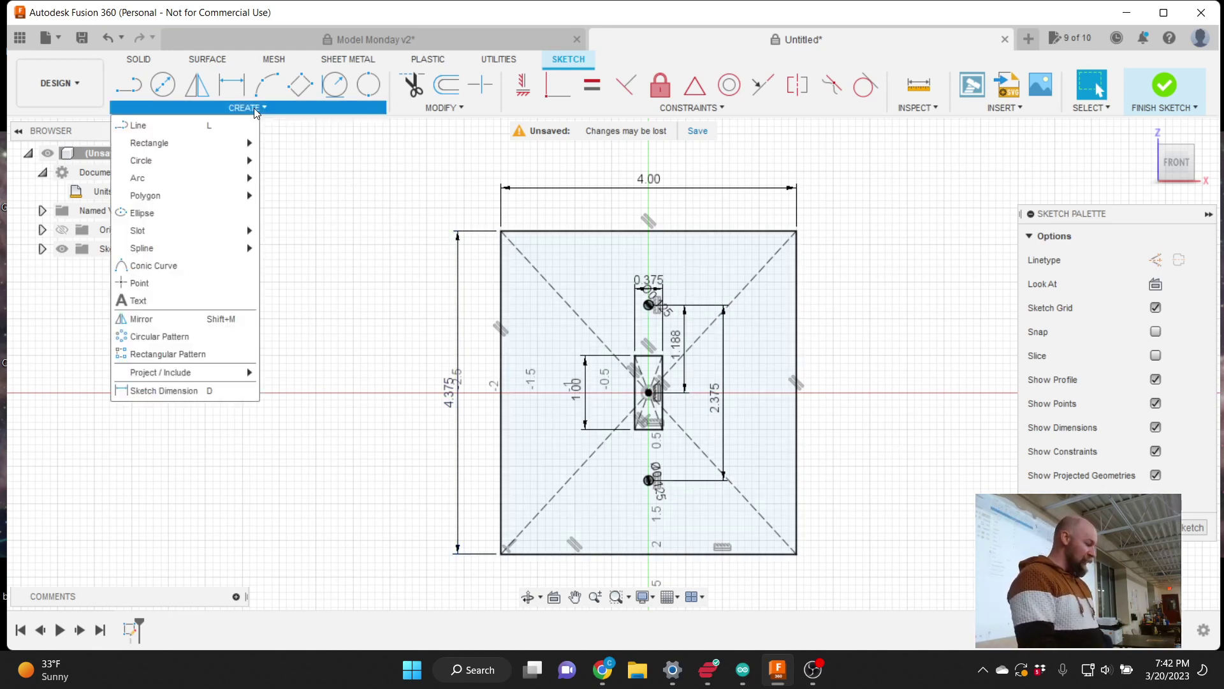
{"action": "mouse_move", "coordinate": [201, 167]}
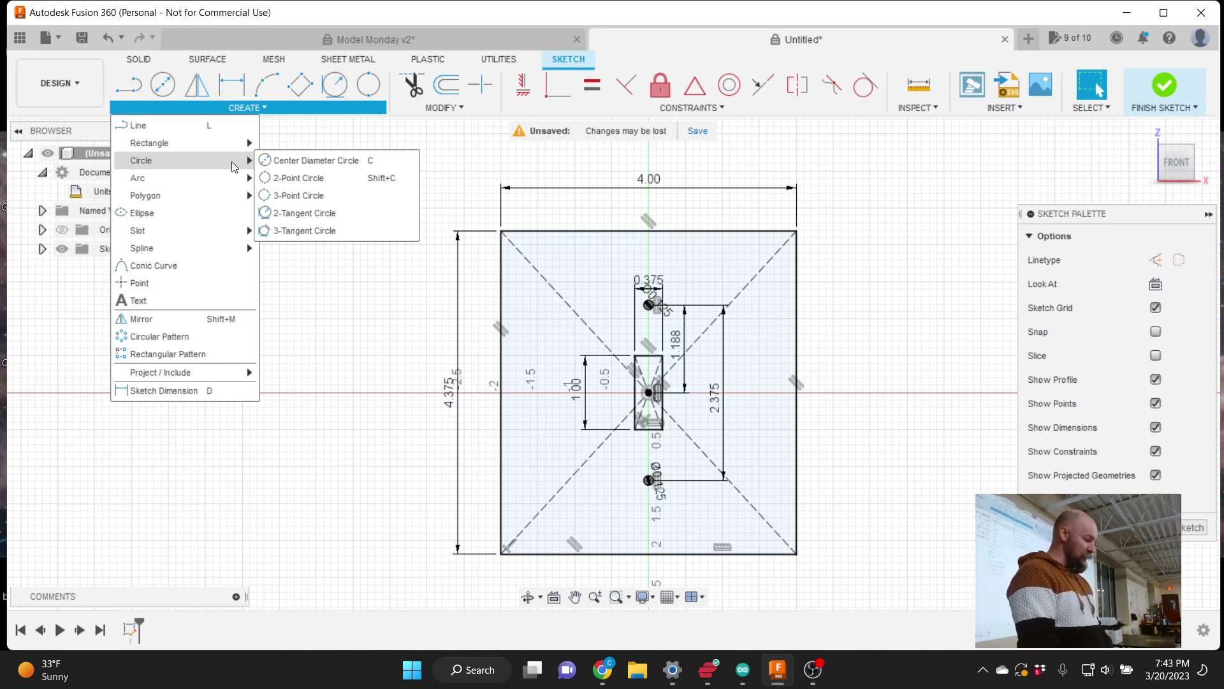
{"action": "left_click", "coordinate": [288, 162]}
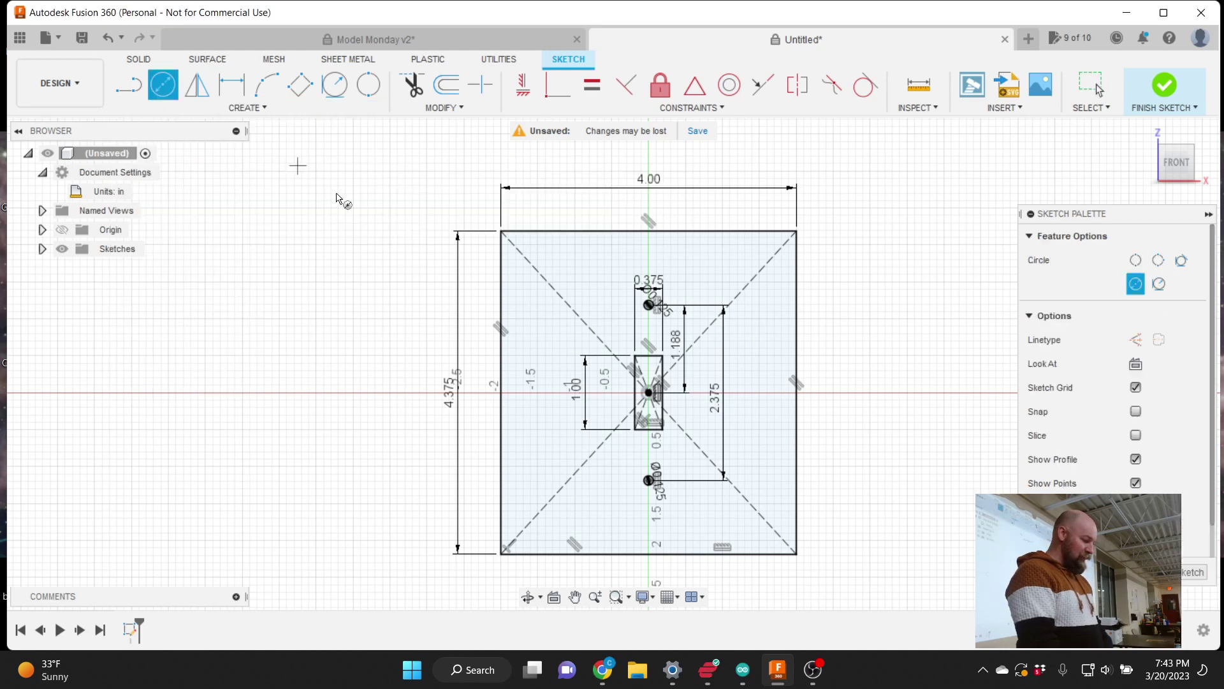
{"action": "left_click", "coordinate": [562, 470]}
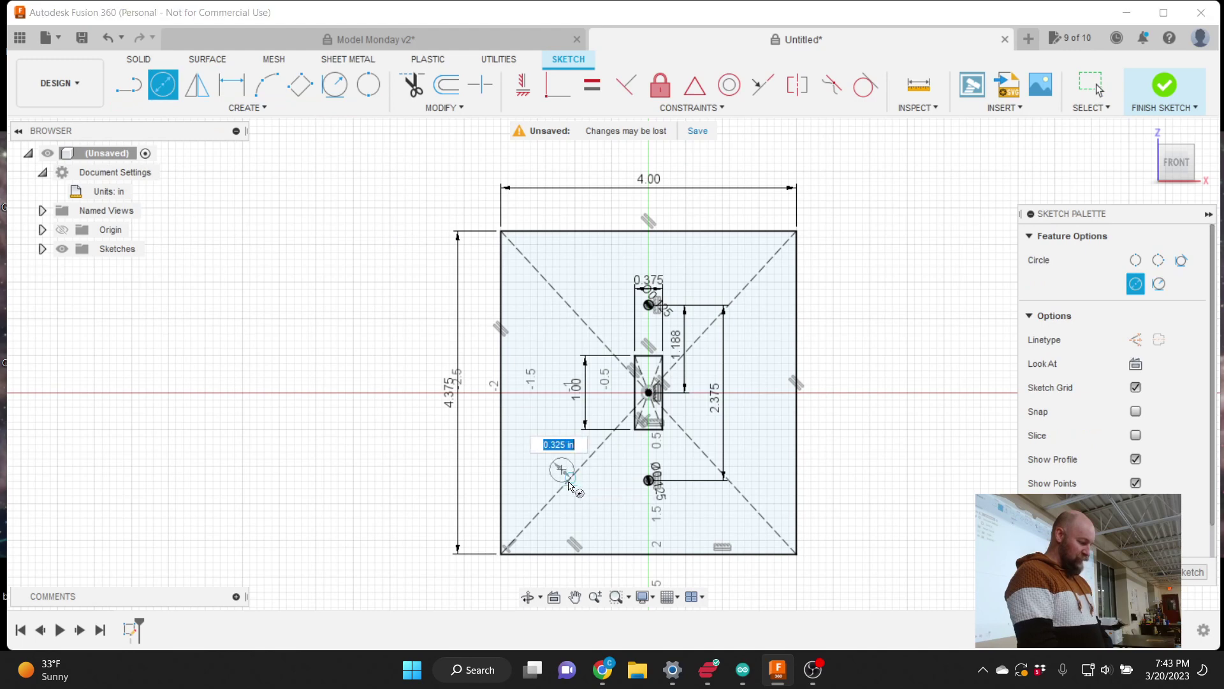
{"action": "type", "text": ".25"}
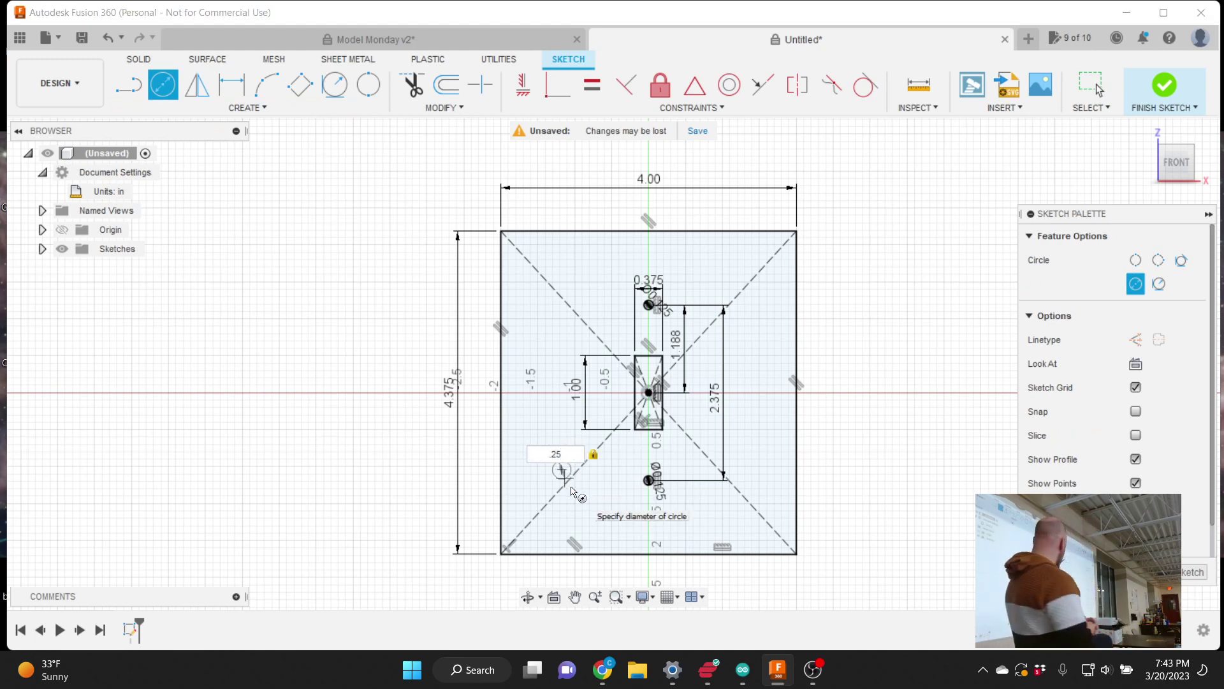
{"action": "key", "text": "BackSpace"}
{"action": "key", "text": "BackSpace"}
{"action": "key", "text": "BackSpace"}
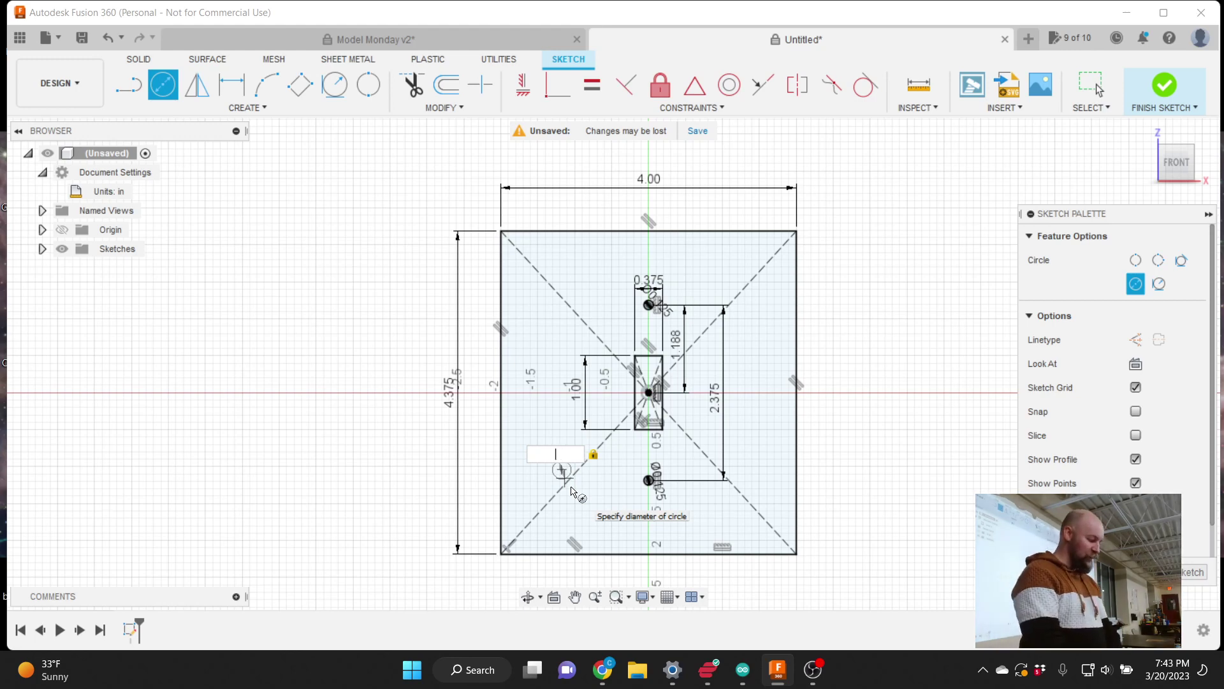
{"action": "type", "text": ".5"}
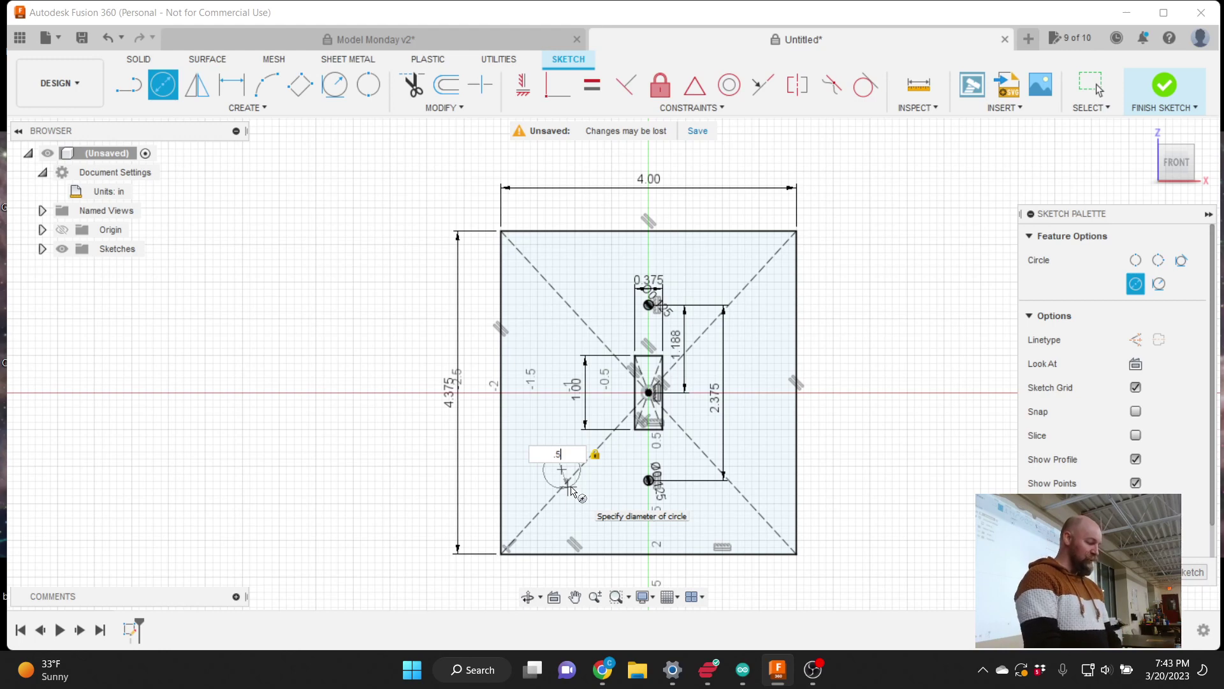
{"action": "key", "text": "Return"}
{"action": "key", "text": "Escape"}
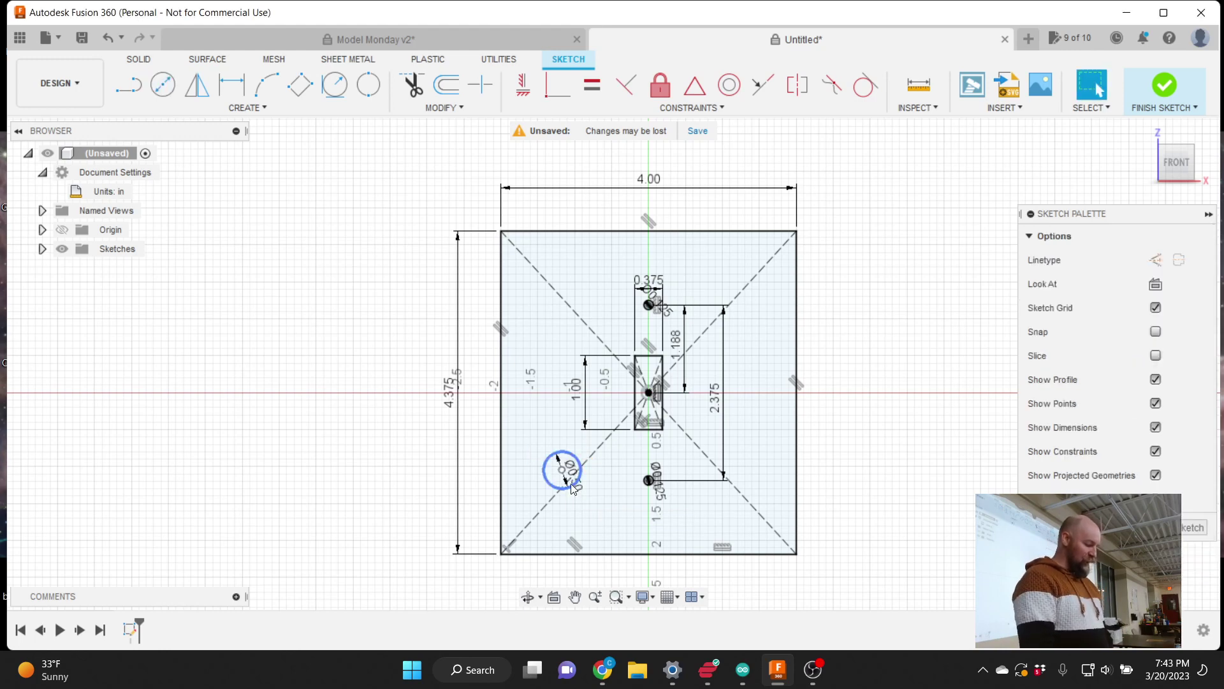
{"action": "mouse_move", "coordinate": [566, 472]}
{"action": "left_mouse_down"}
{"action": "mouse_move", "coordinate": [564, 450]}
{"action": "mouse_move", "coordinate": [551, 460]}
{"action": "mouse_move", "coordinate": [564, 432]}
{"action": "mouse_move", "coordinate": [575, 499]}
{"action": "mouse_move", "coordinate": [563, 458]}
{"action": "left_mouse_up"}
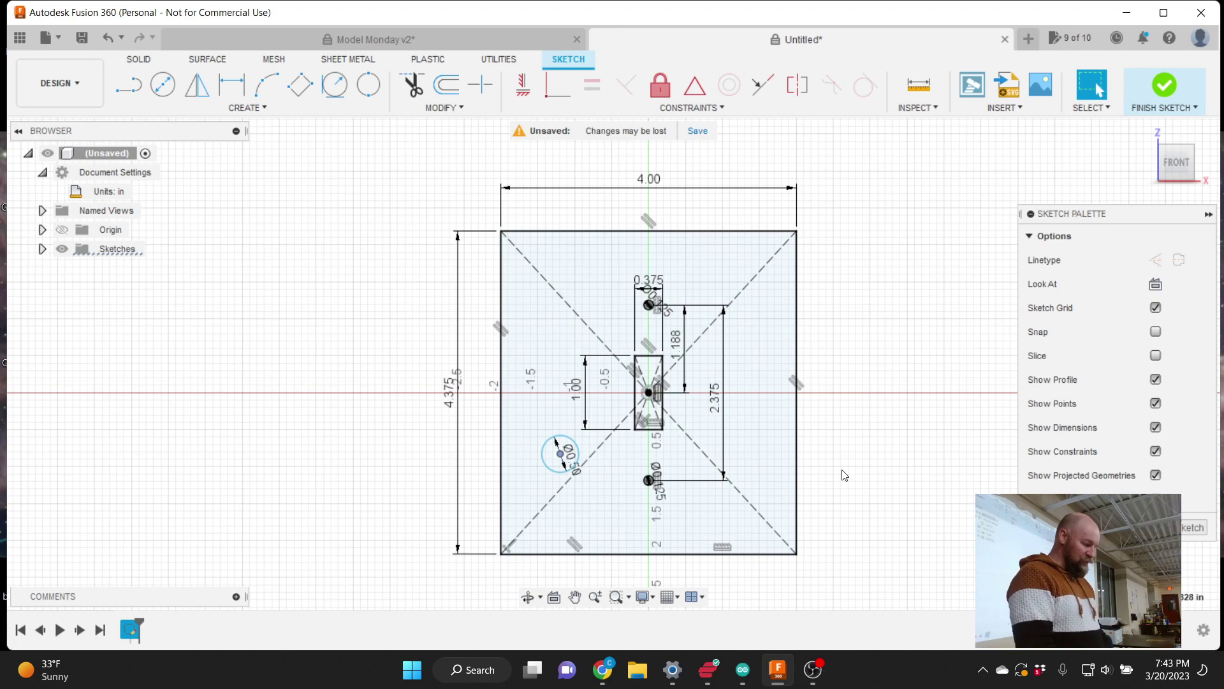
{"action": "scroll", "coordinate": [835, 470], "scroll_direction": "down", "scroll_amount": 1}
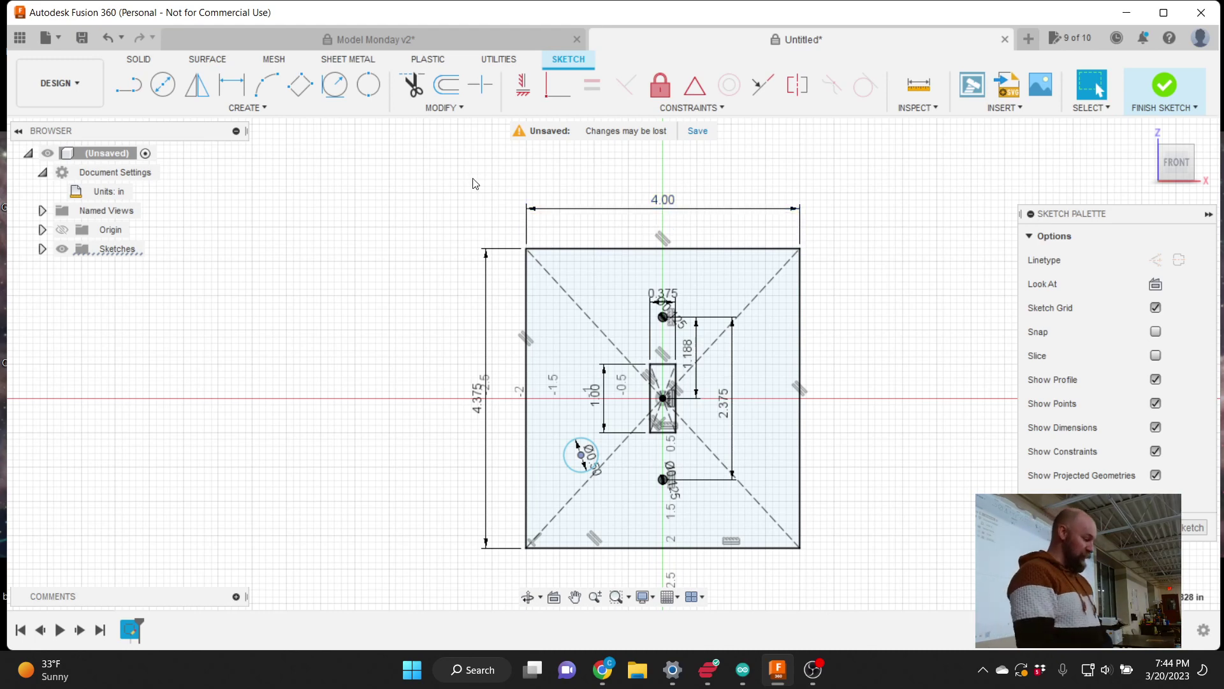
{"action": "left_click", "coordinate": [261, 108]}
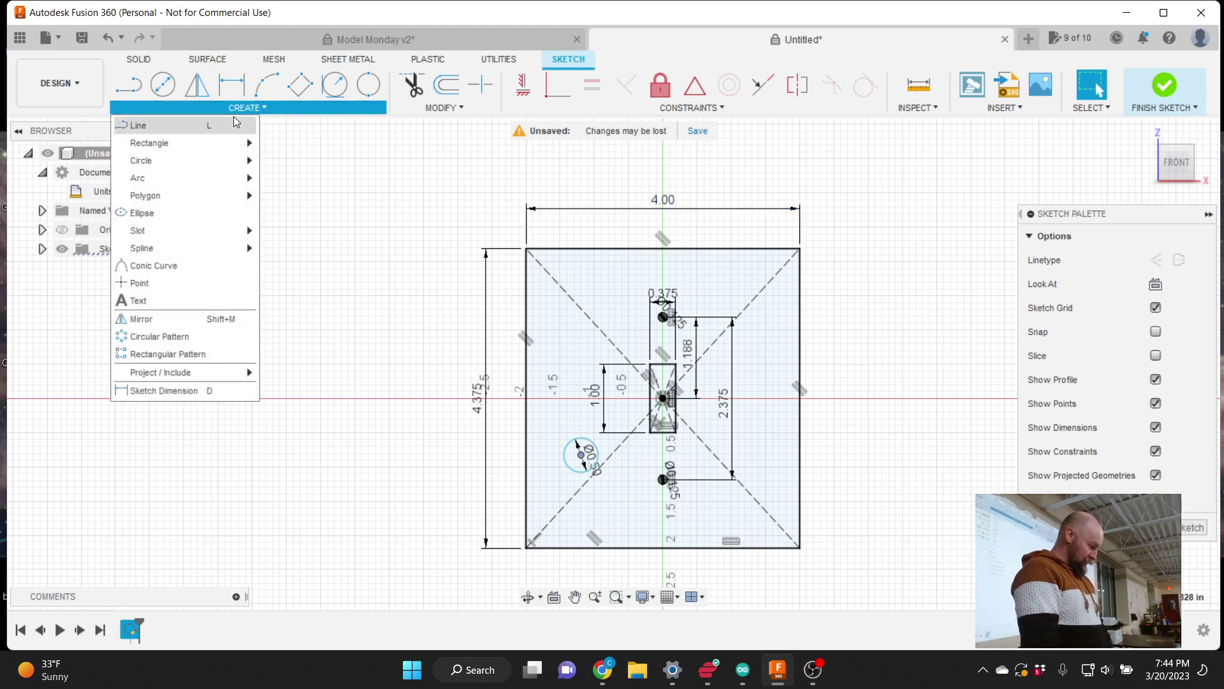
{"action": "mouse_move", "coordinate": [206, 146]}
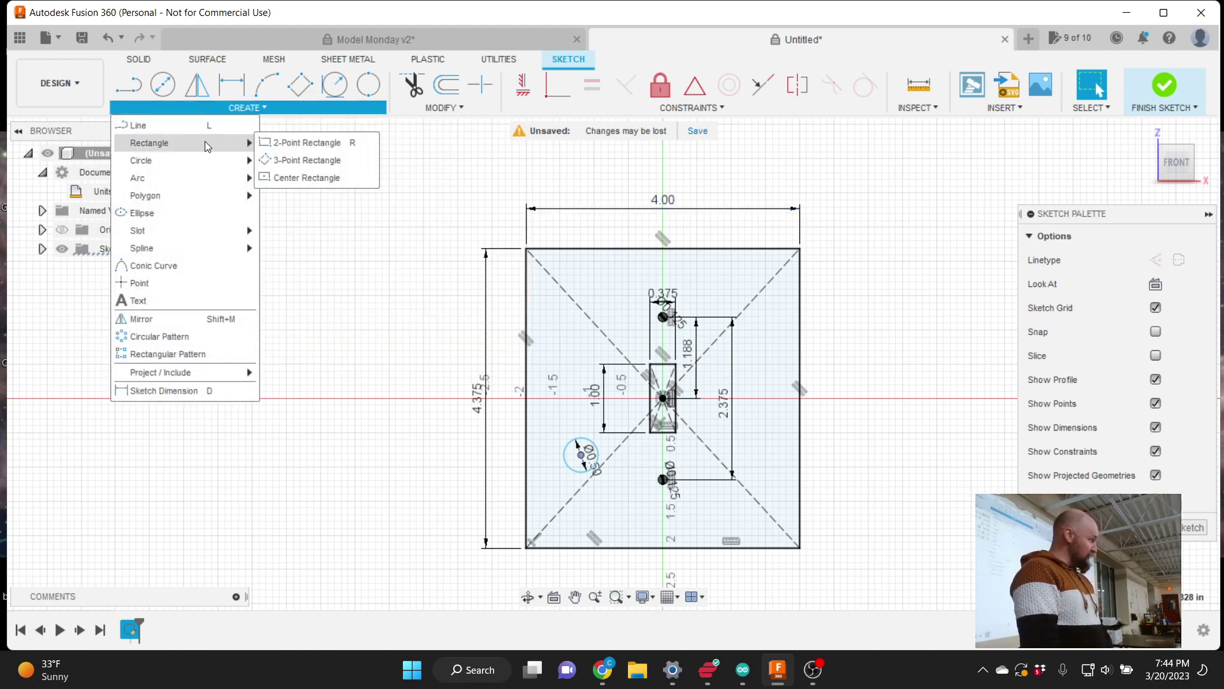
{"action": "left_click", "coordinate": [277, 143]}
{"action": "scroll", "coordinate": [651, 355], "scroll_direction": "up", "scroll_amount": 2}
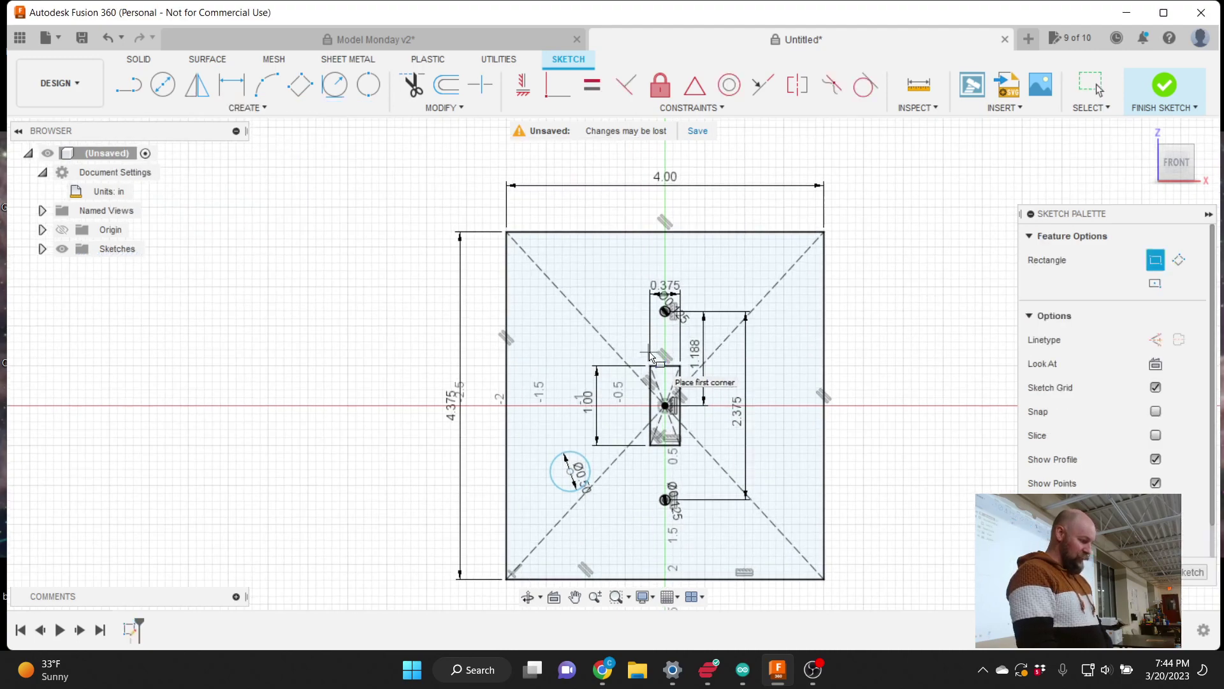
{"action": "left_click", "coordinate": [503, 252]}
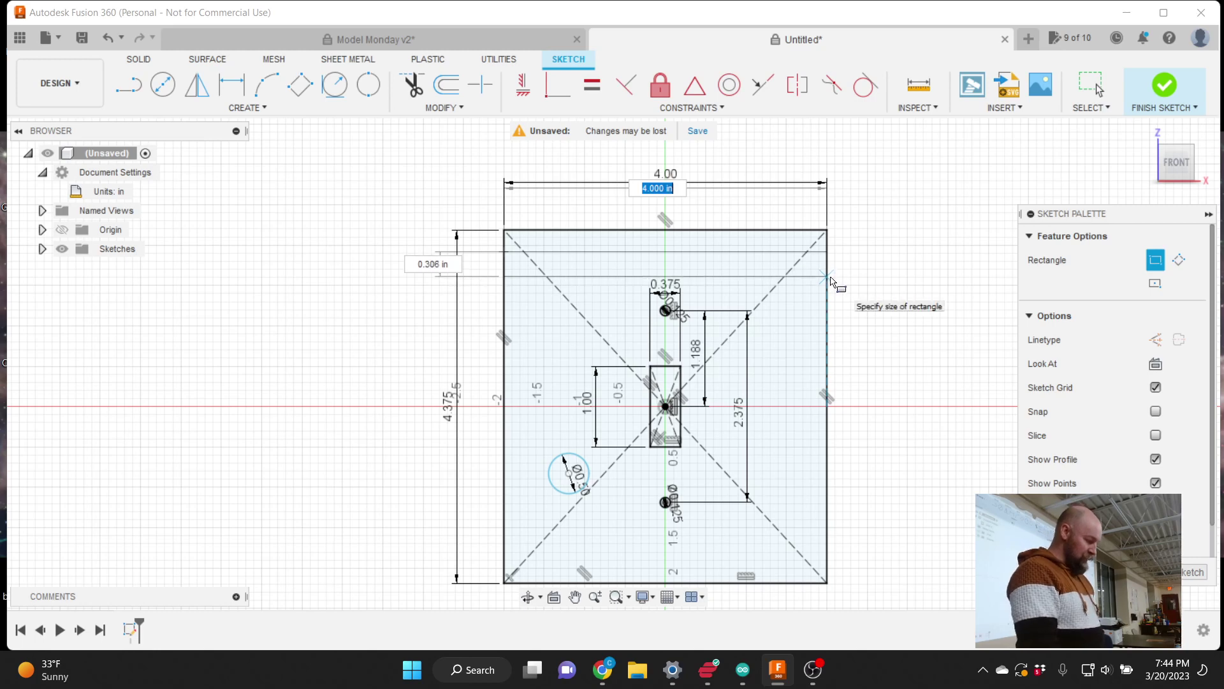
{"action": "key", "text": "Tab"}
{"action": "type", "text": ".25"}
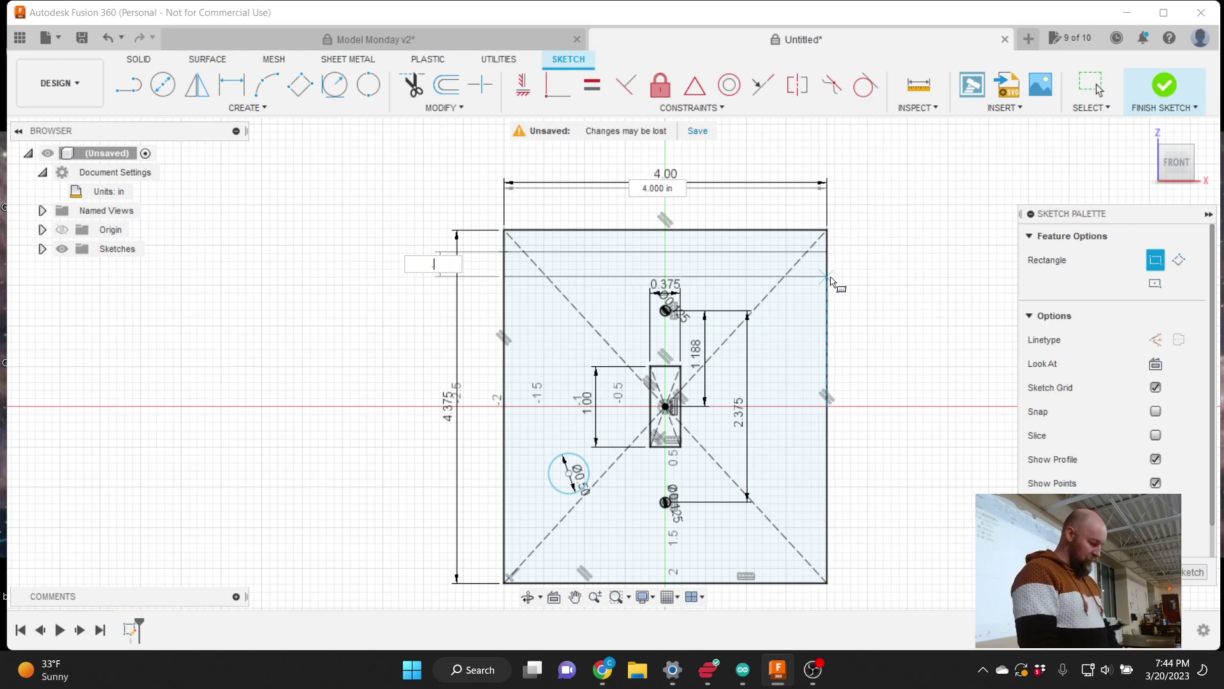
{"action": "key", "text": "Tab"}
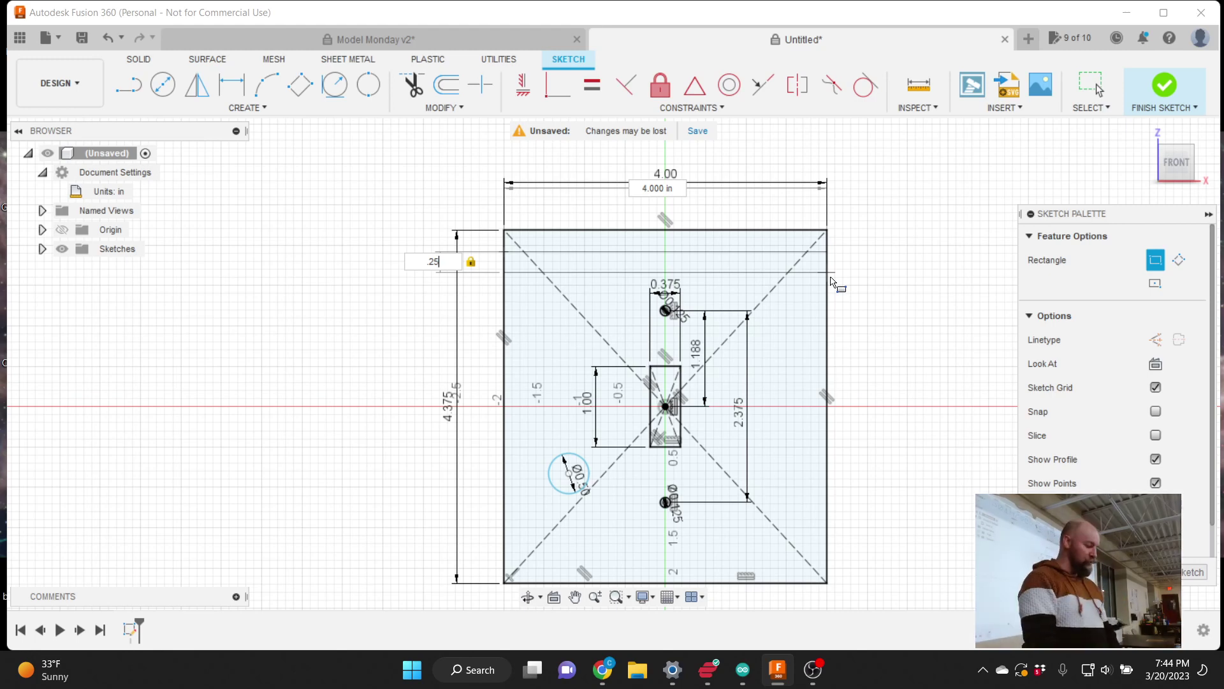
{"action": "key", "text": "BackSpace"}
{"action": "key", "text": "BackSpace"}
{"action": "key", "text": "BackSpace"}
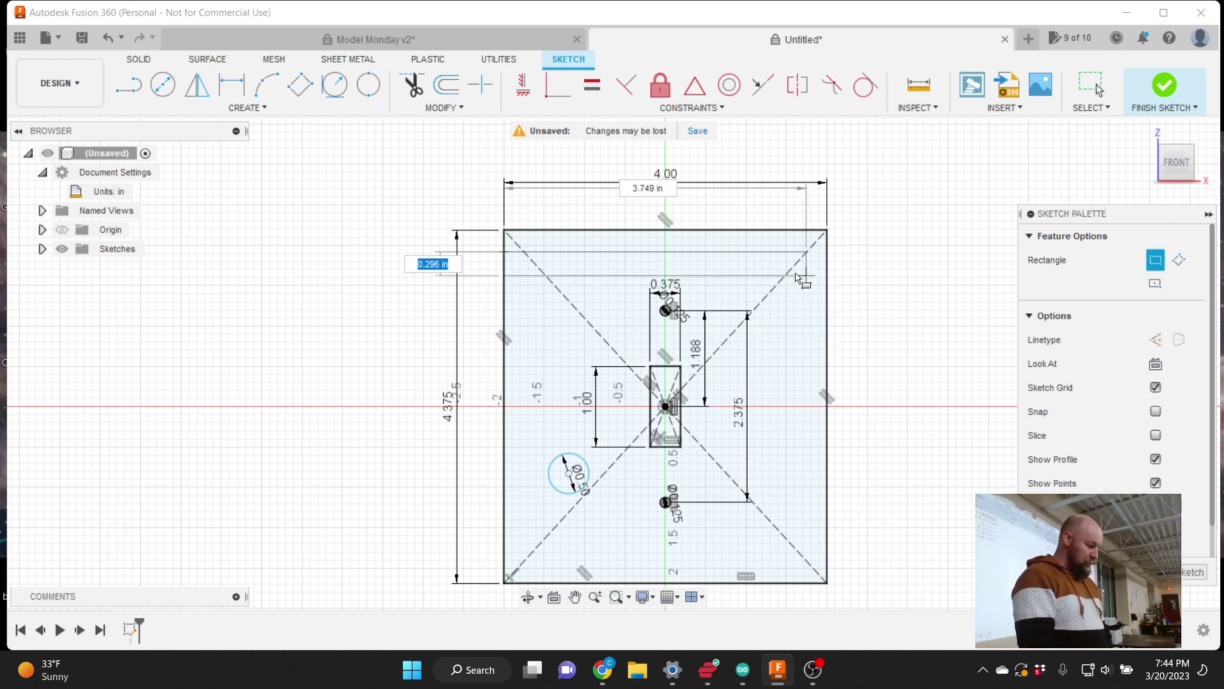
{"action": "key", "text": "Escape"}
- Draw a two-point rectangle .25 in high across the plate's full width, slightly below its upper edge
{"action": "left_click", "coordinate": [226, 109]}
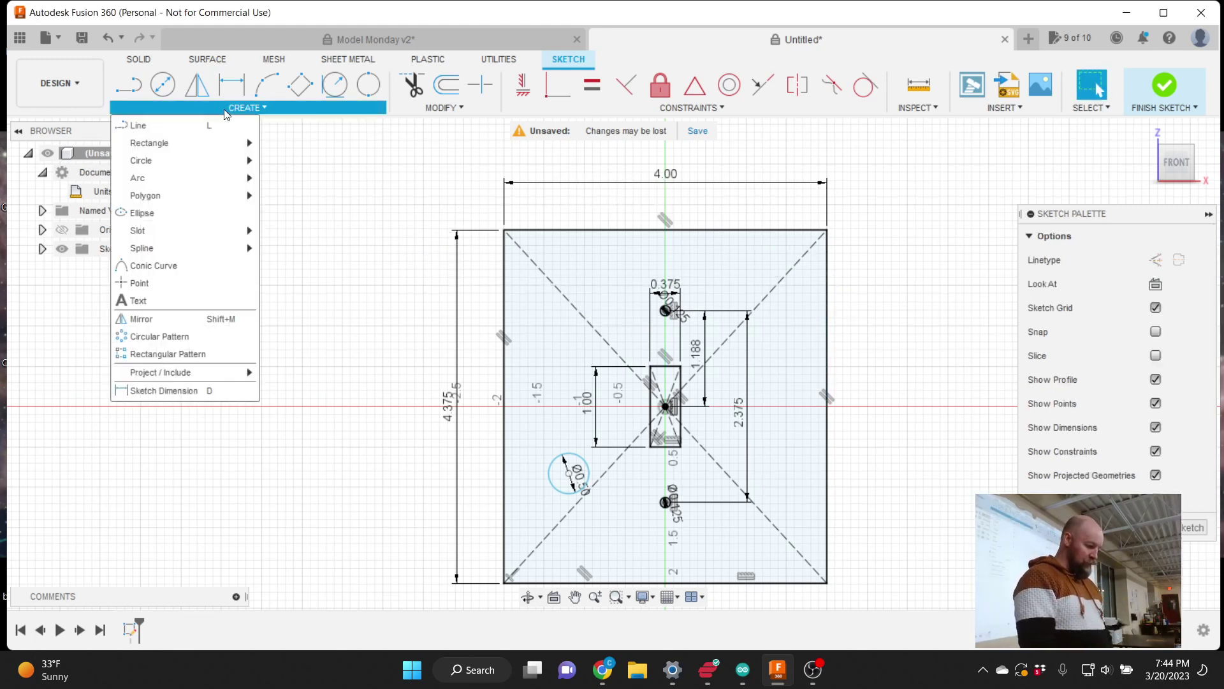
{"action": "mouse_move", "coordinate": [188, 151]}
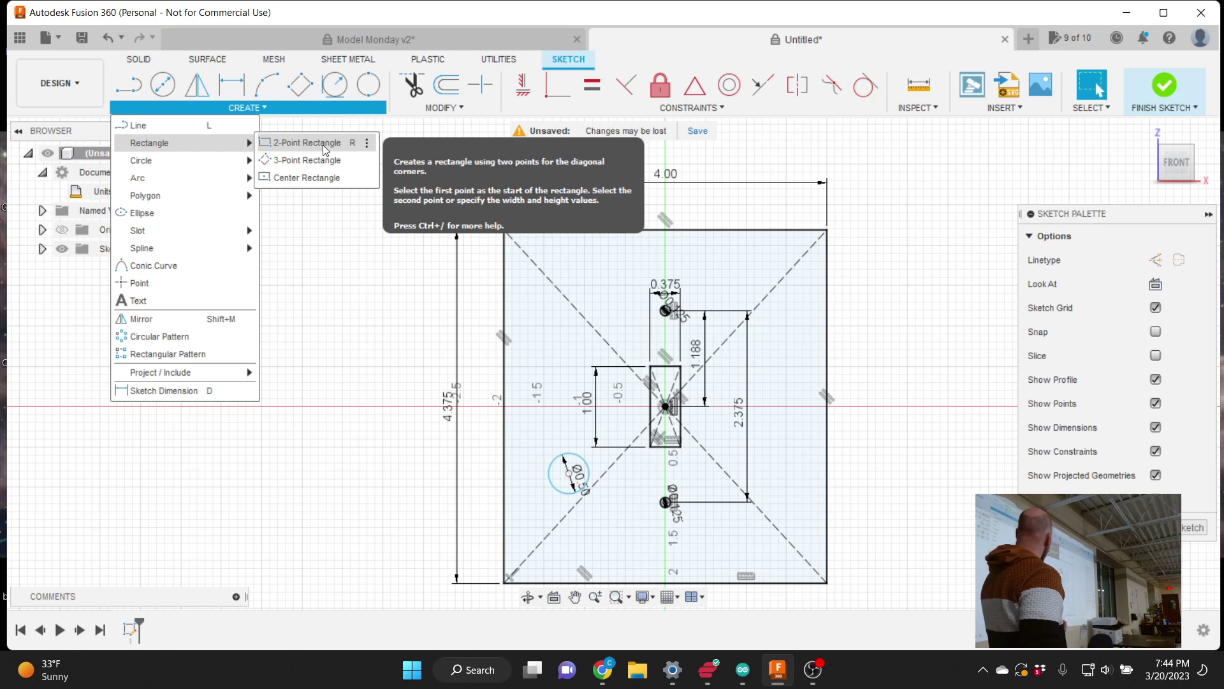
{"action": "left_click", "coordinate": [306, 143]}
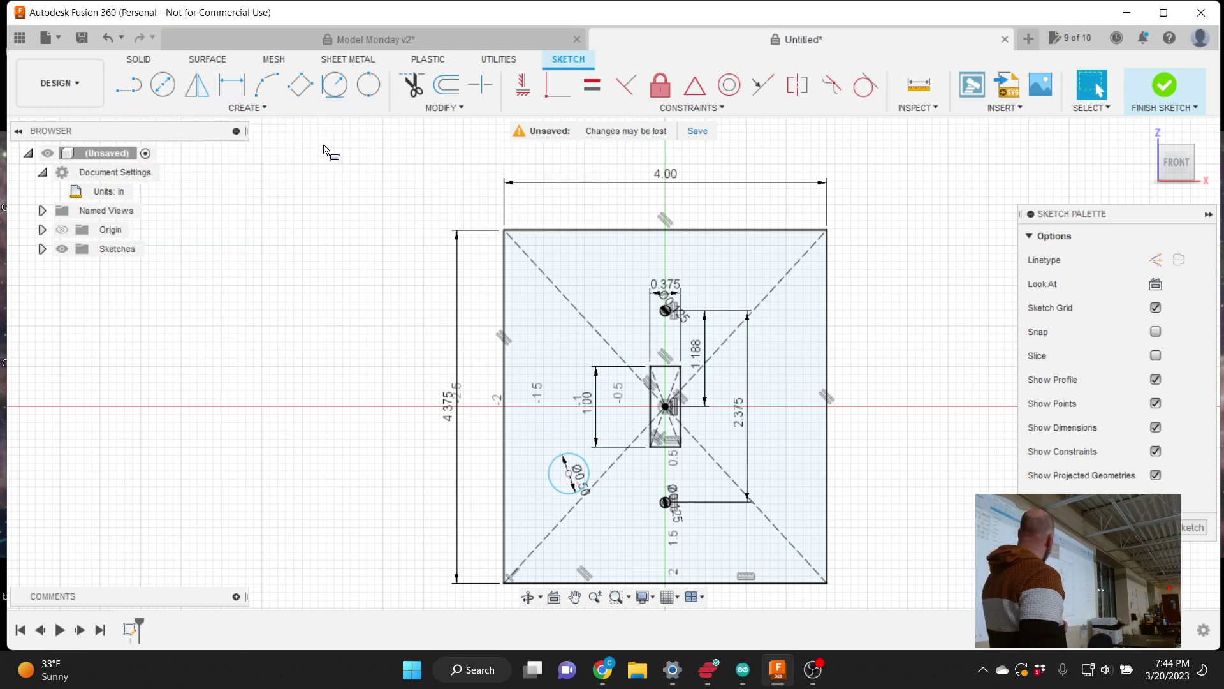
{"action": "left_click", "coordinate": [504, 254]}
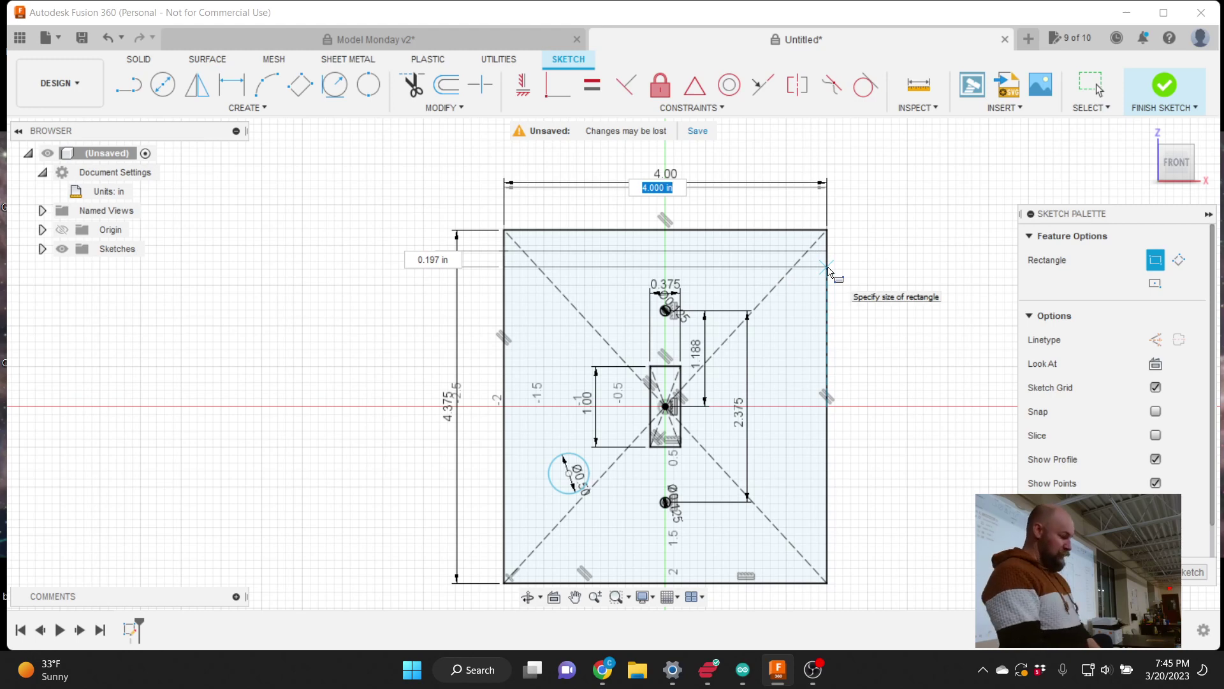
{"action": "key", "text": "Tab"}
{"action": "type", "text": ".25"}
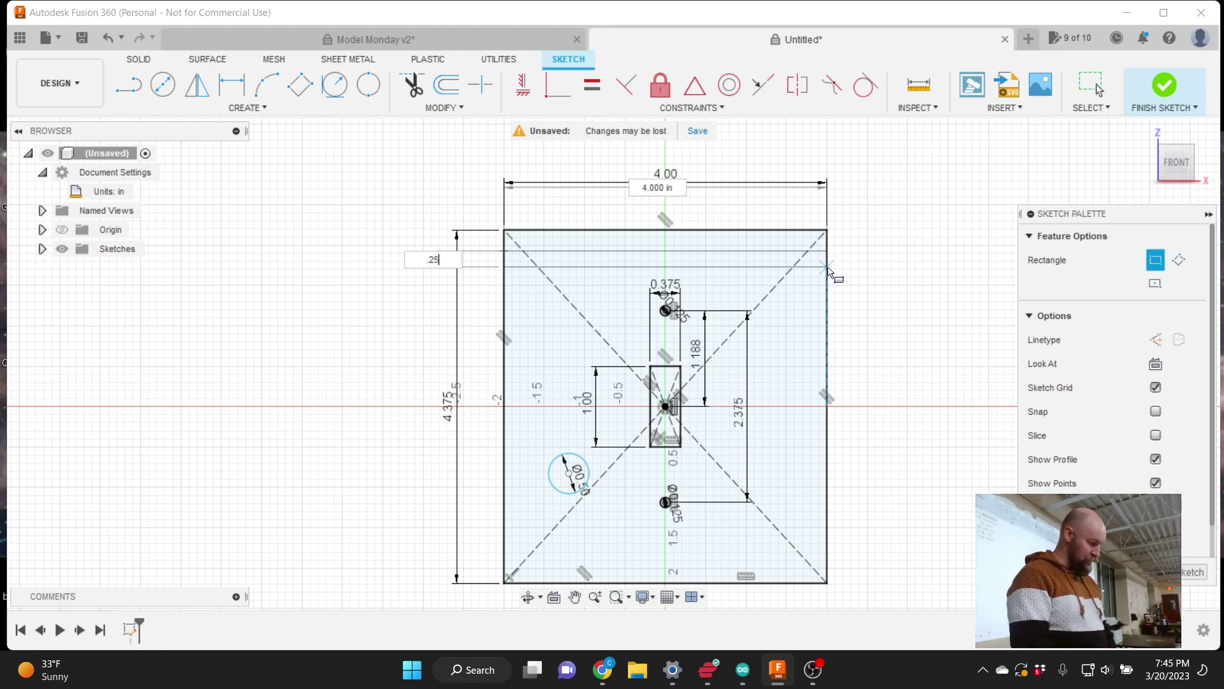
{"action": "key", "text": "Tab"}
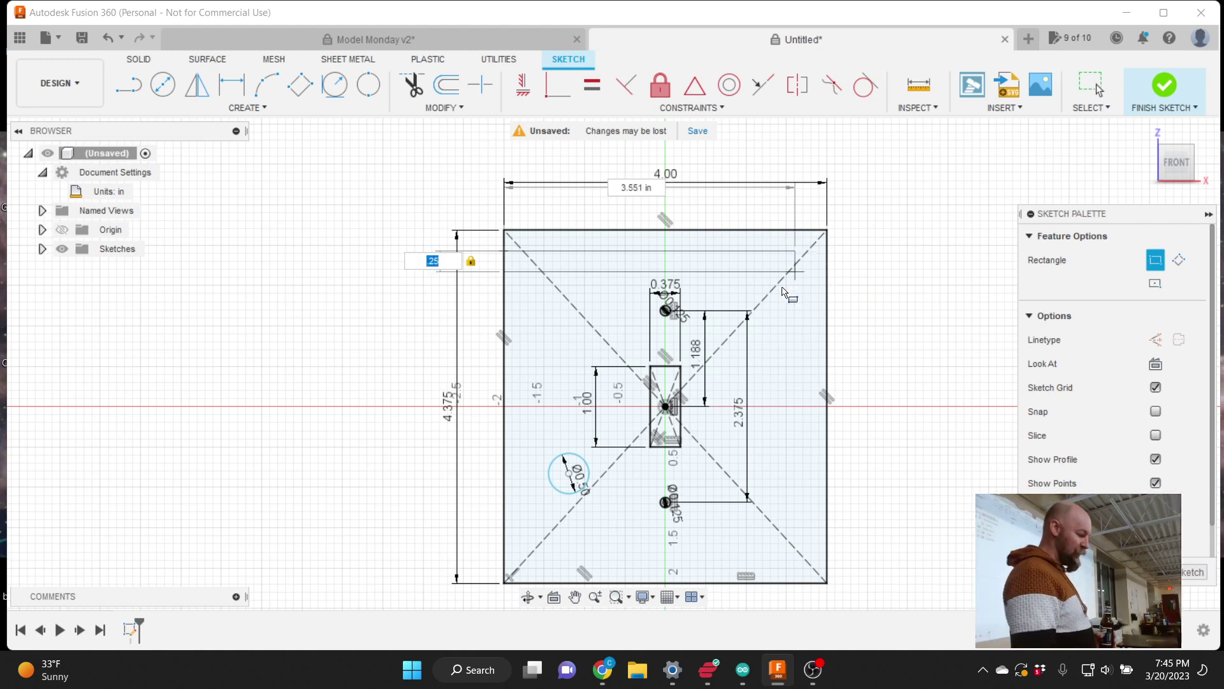
{"action": "left_click", "coordinate": [827, 276]}
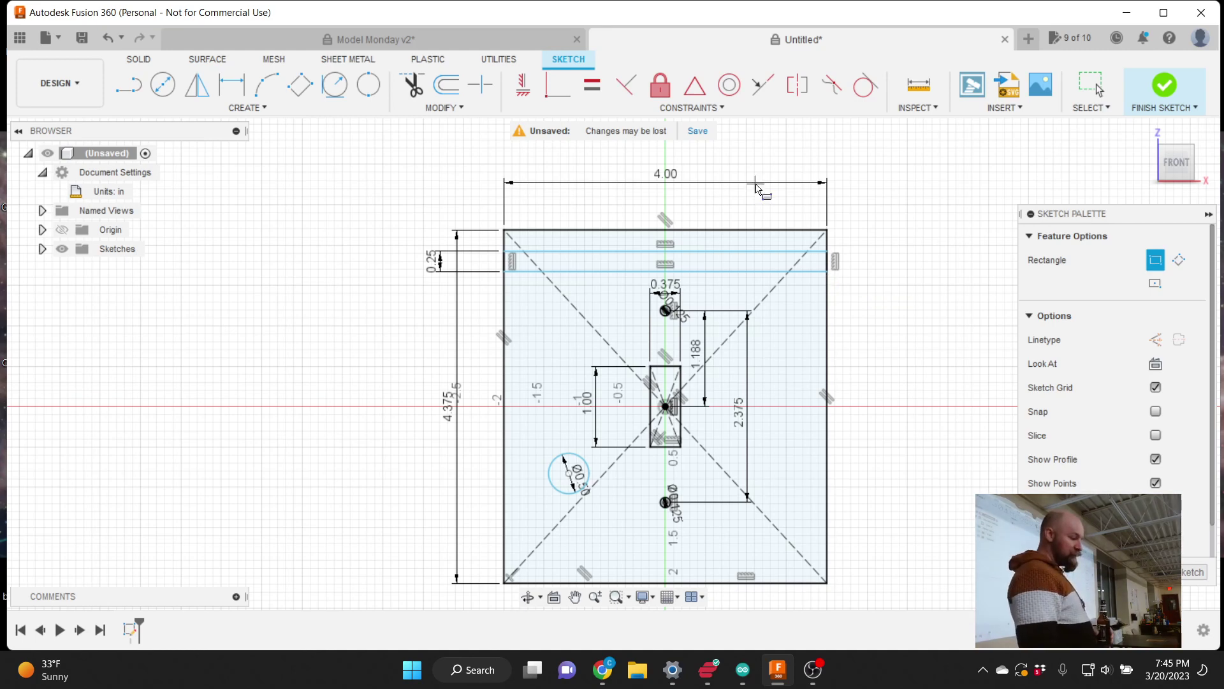
{"action": "key", "text": "Escape"}
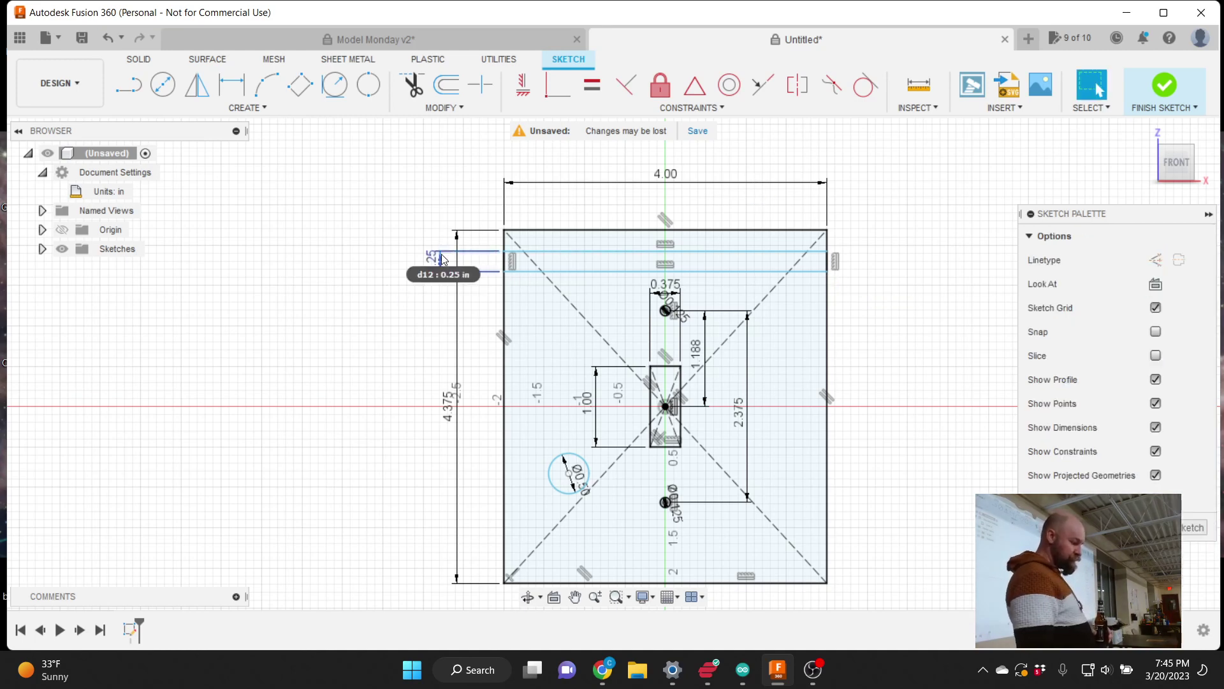
{"action": "double_click", "coordinate": [441, 257]}
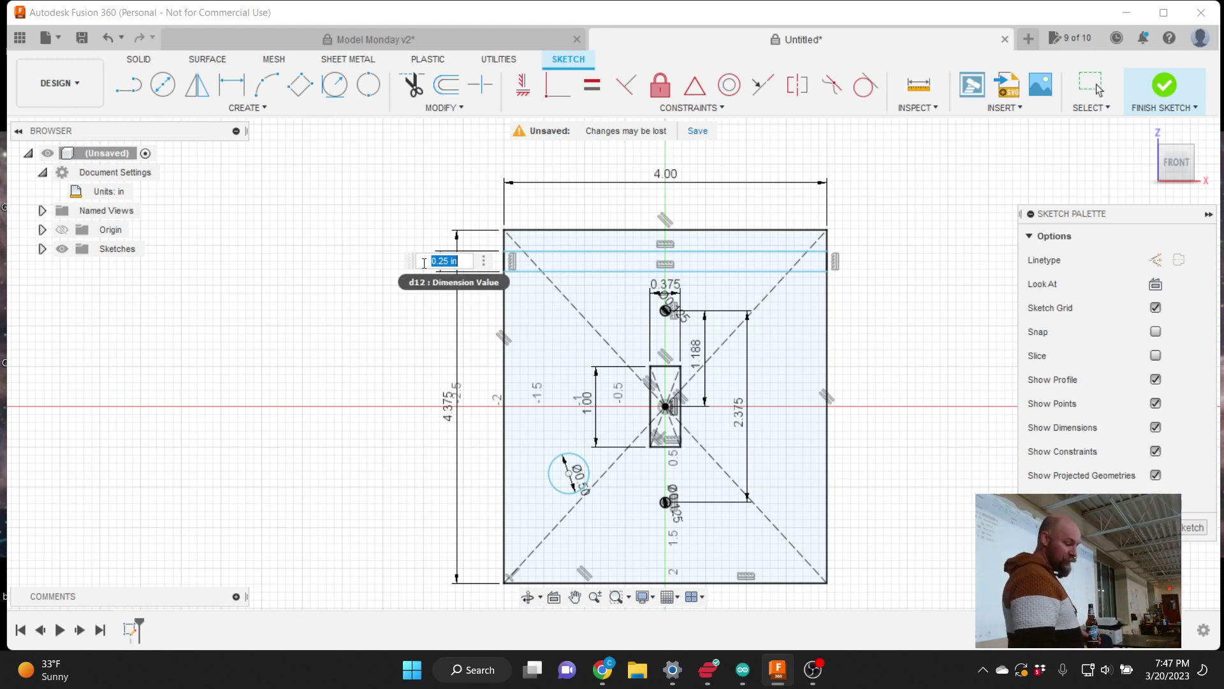
{"action": "key", "text": "Return"}
{"action": "key", "text": "Escape"}
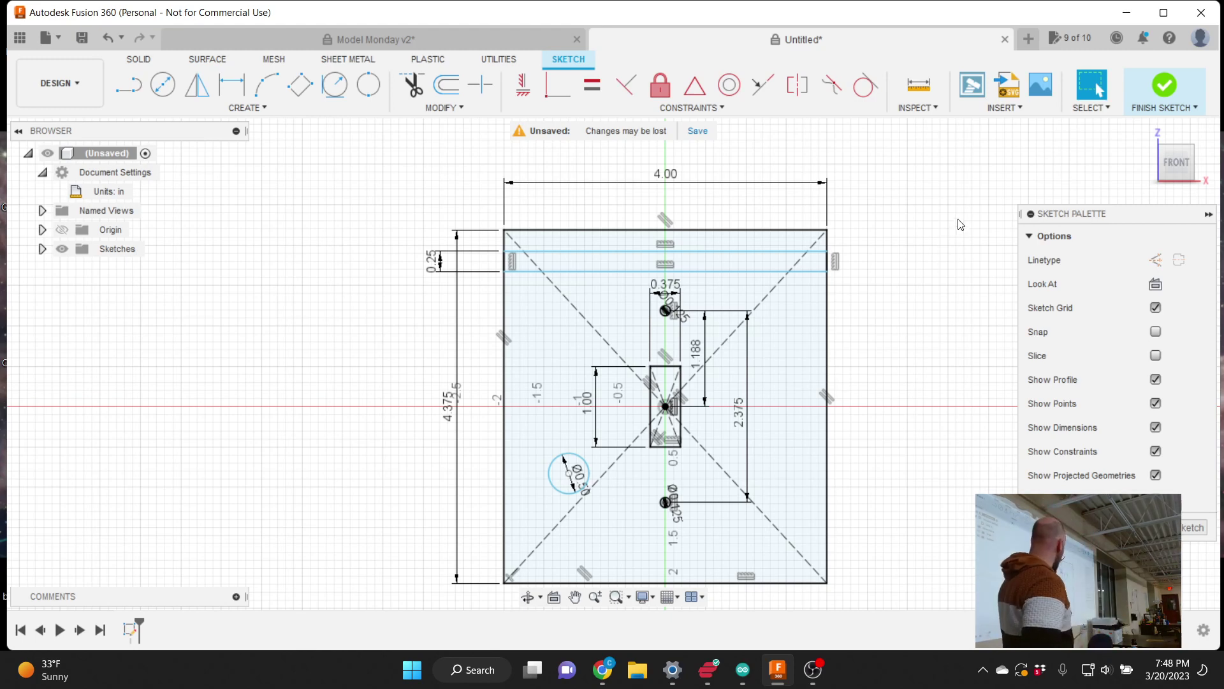
- Finish the sketch and extrude the horizontal strip and the lower-left circle 1 in as new bodies
{"action": "left_click", "coordinate": [1170, 91]}
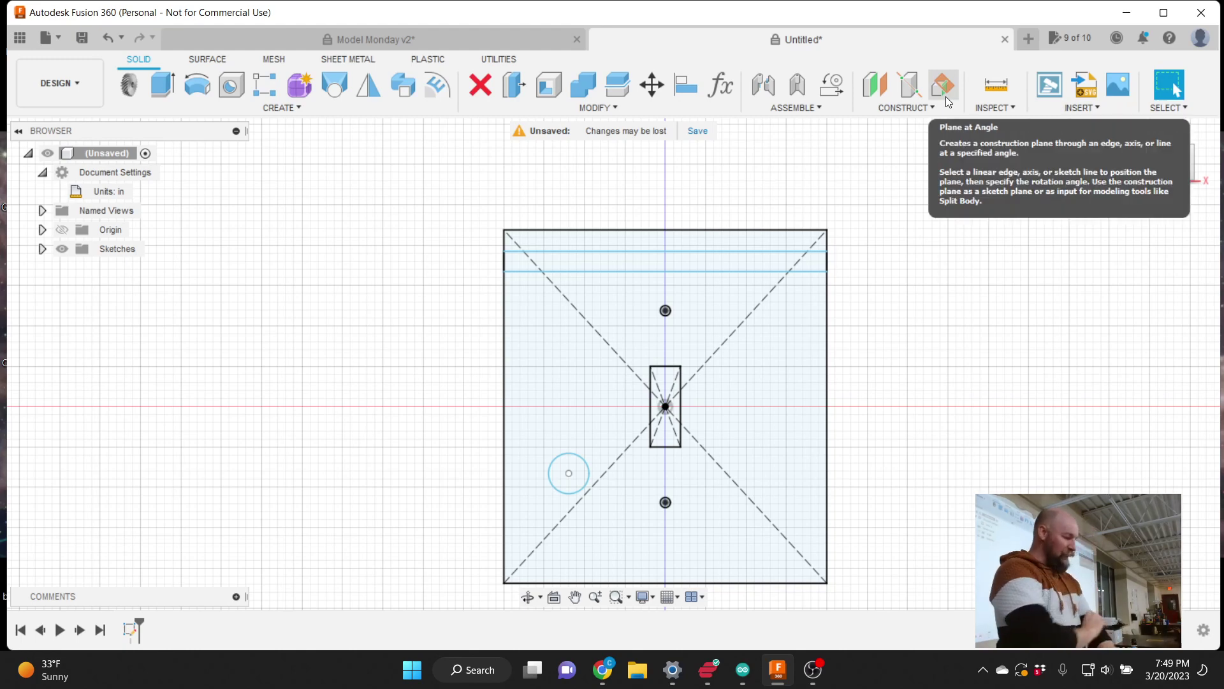
{"action": "left_click", "coordinate": [299, 108]}
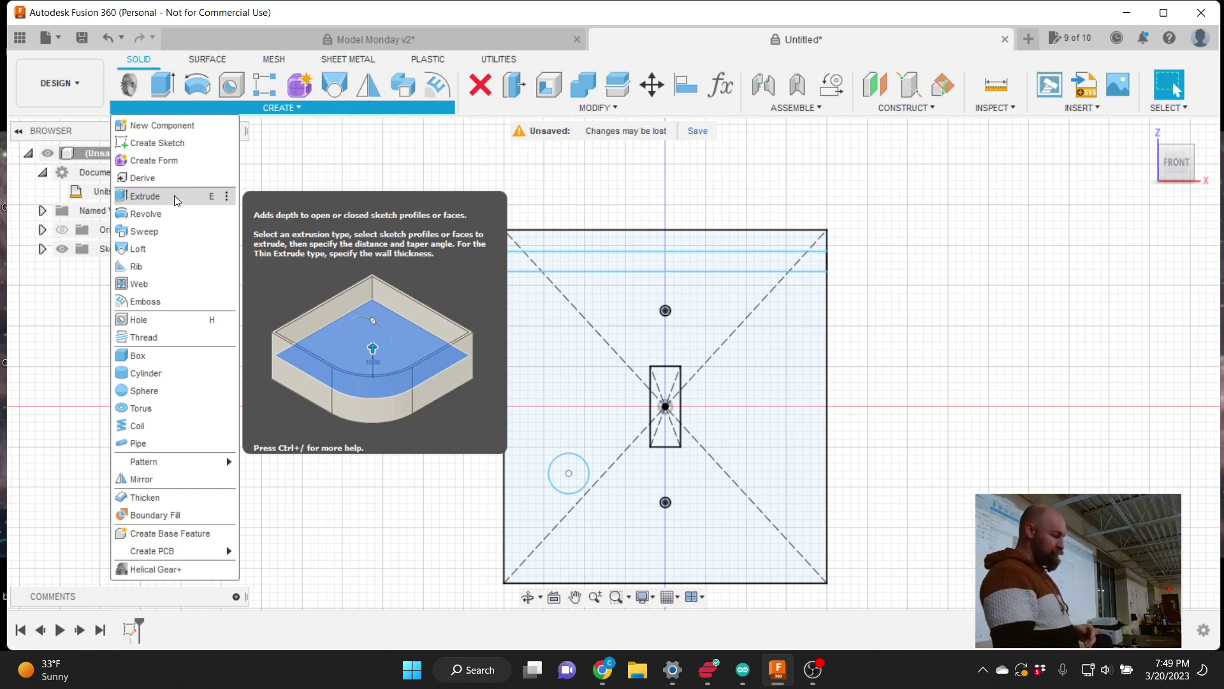
{"action": "left_click", "coordinate": [174, 196]}
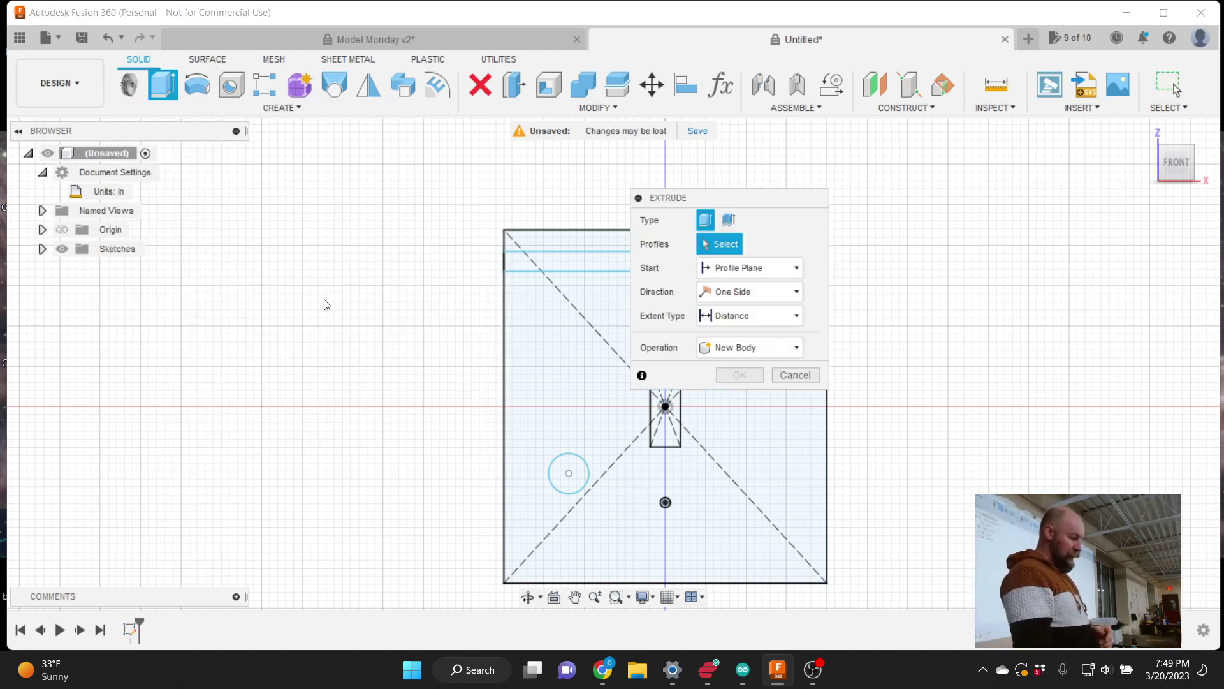
{"action": "mouse_move", "coordinate": [684, 199]}
{"action": "left_mouse_down"}
{"action": "mouse_move", "coordinate": [877, 248]}
{"action": "mouse_move", "coordinate": [970, 250]}
{"action": "left_mouse_up"}
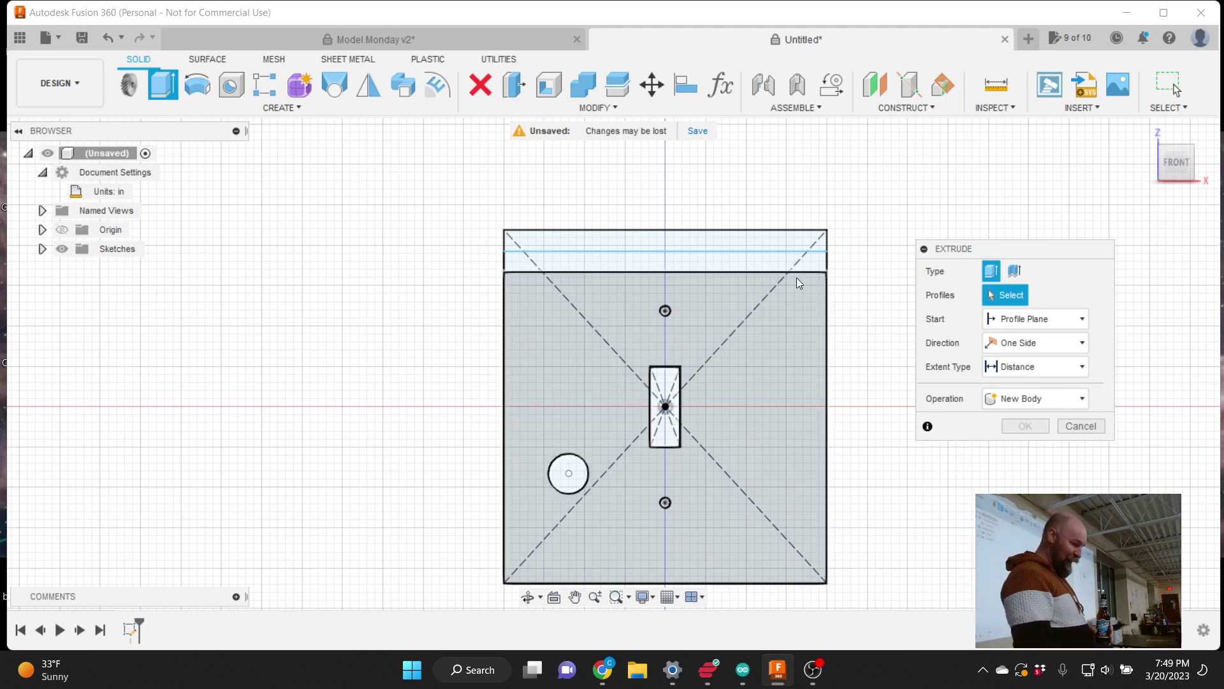
{"action": "left_click", "coordinate": [724, 267]}
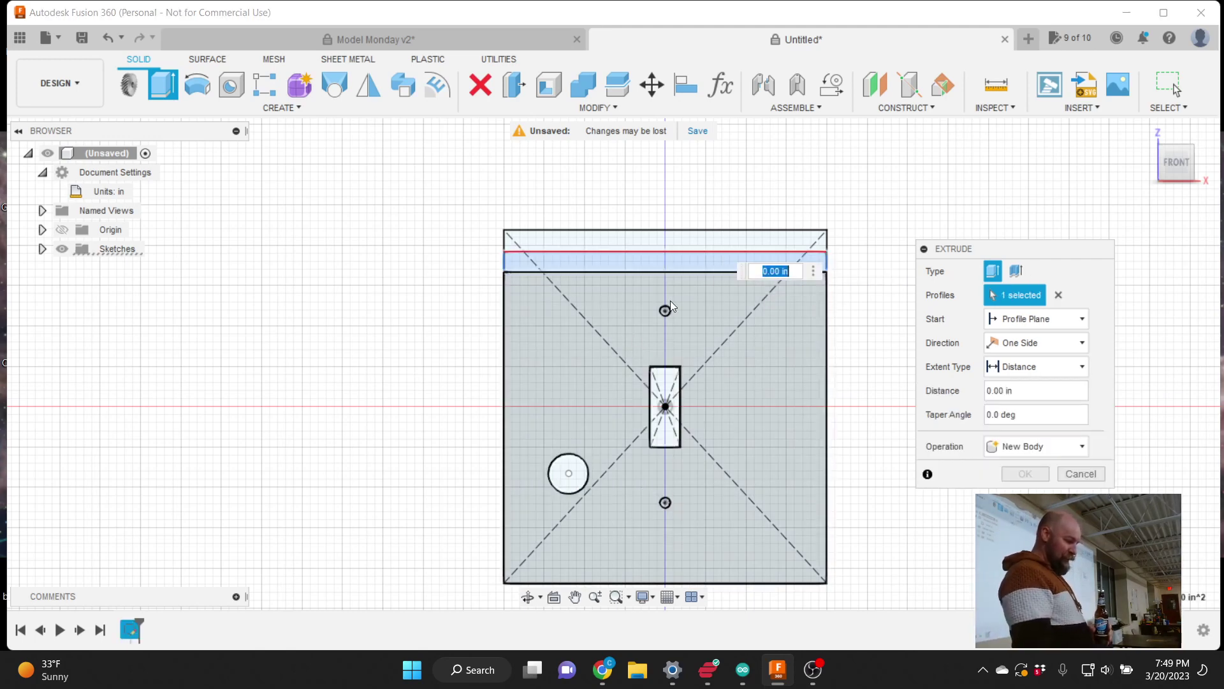
{"action": "left_click", "coordinate": [577, 472]}
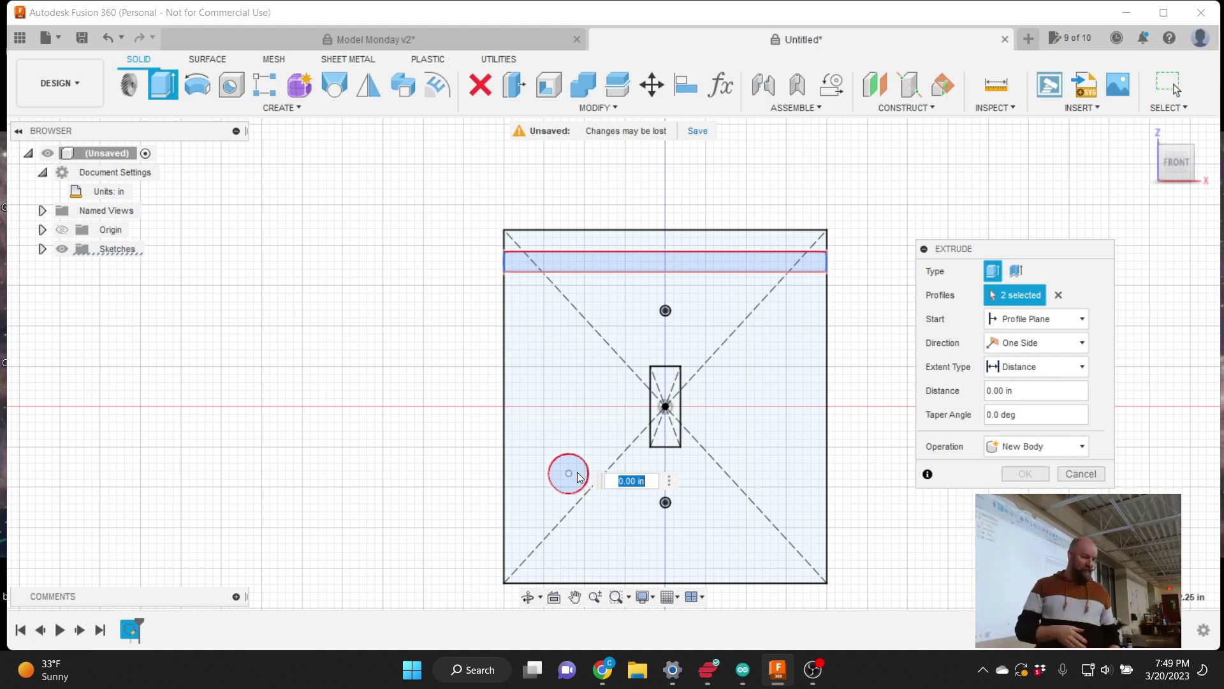
{"action": "type", "text": "1"}
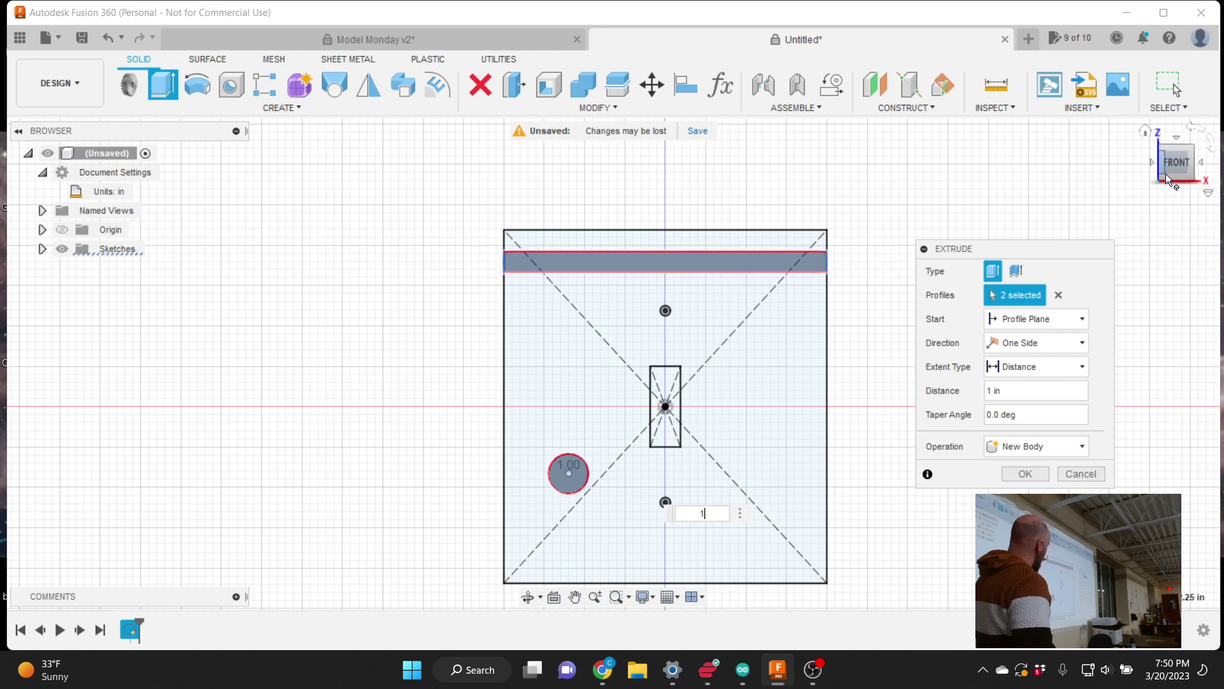
{"action": "mouse_move", "coordinate": [1168, 174]}
{"action": "left_mouse_down"}
{"action": "mouse_move", "coordinate": [1193, 149]}
{"action": "mouse_move", "coordinate": [1169, 161]}
{"action": "mouse_move", "coordinate": [1172, 181]}
{"action": "left_mouse_up"}
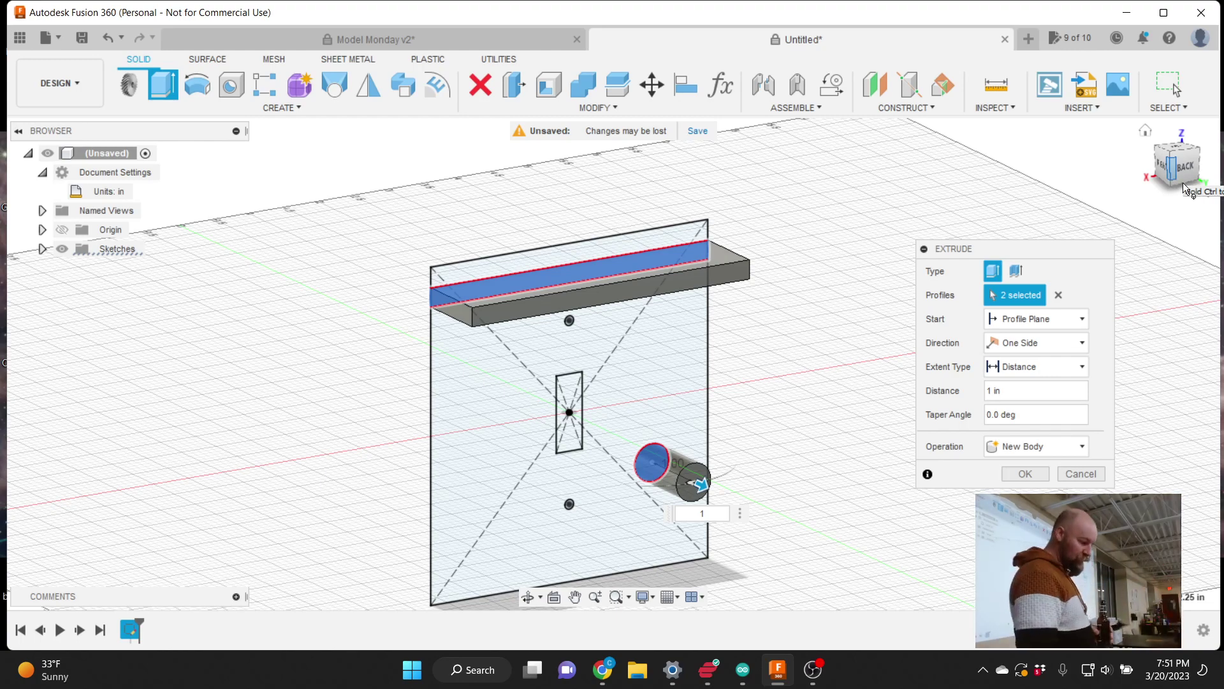
{"action": "left_click", "coordinate": [1030, 474]}
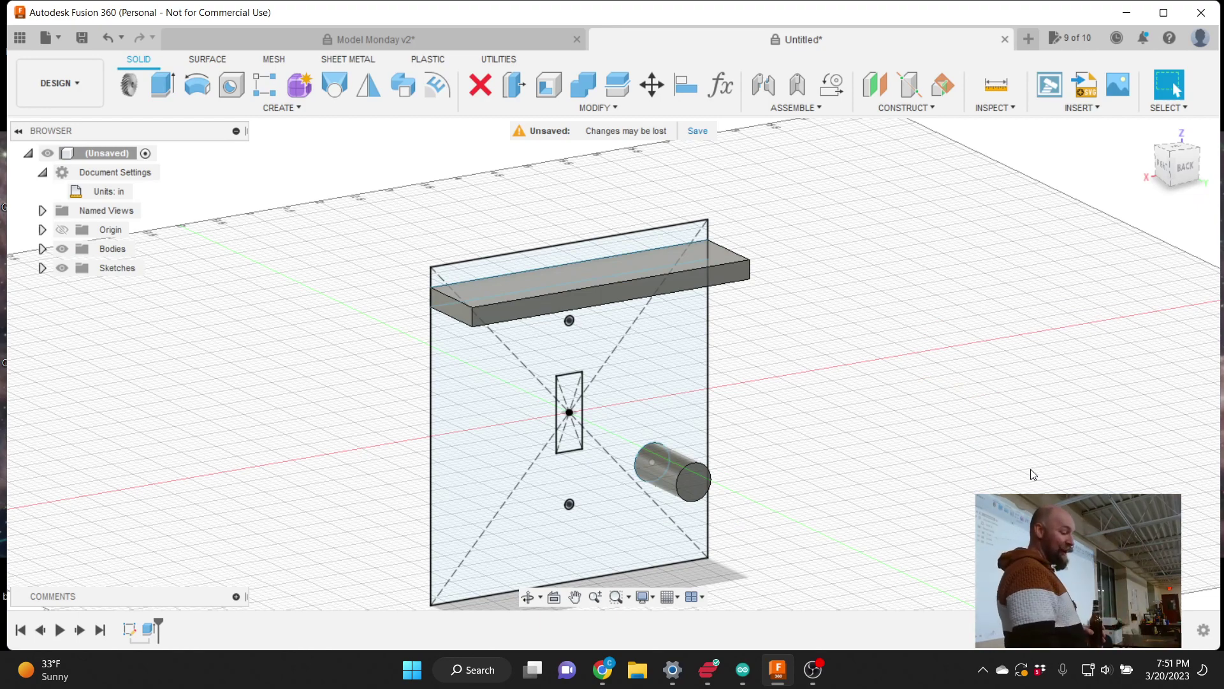
- Expand the Sketches folder in the browser, hiding the whole folder and showing it again
{"action": "left_click", "coordinate": [1176, 167]}
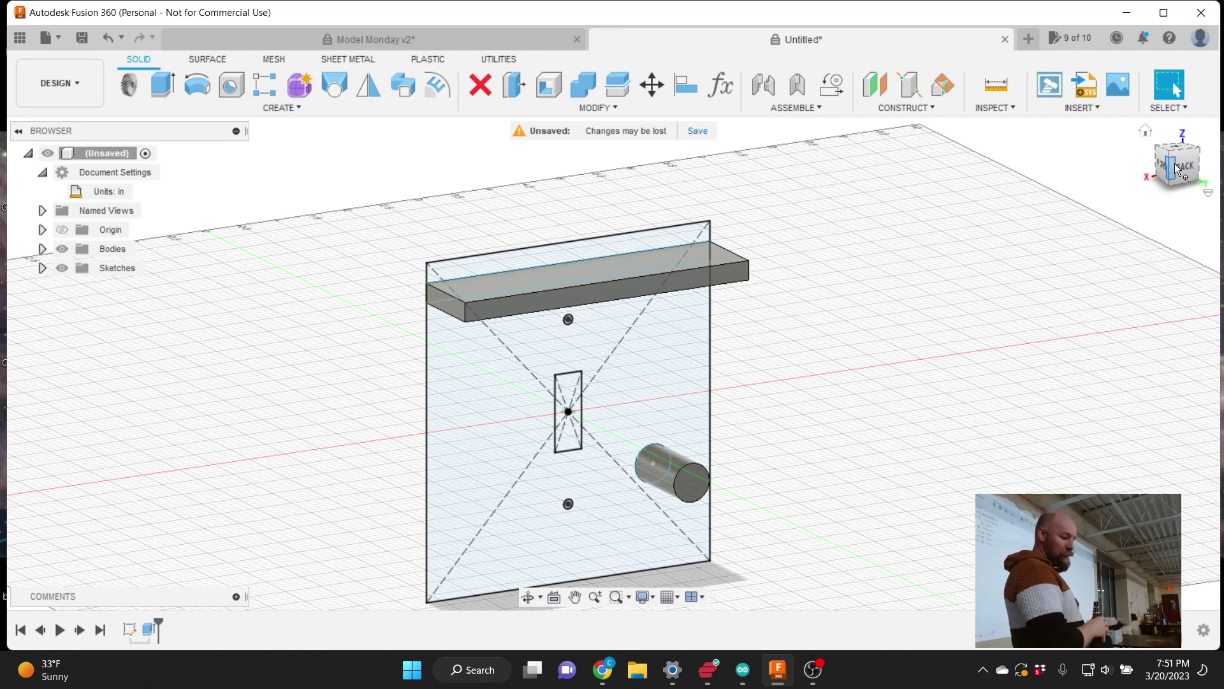
{"action": "middle_click_drag", "start_coordinate": [614, 364], "coordinate": [504, 370], "text": "shift"}
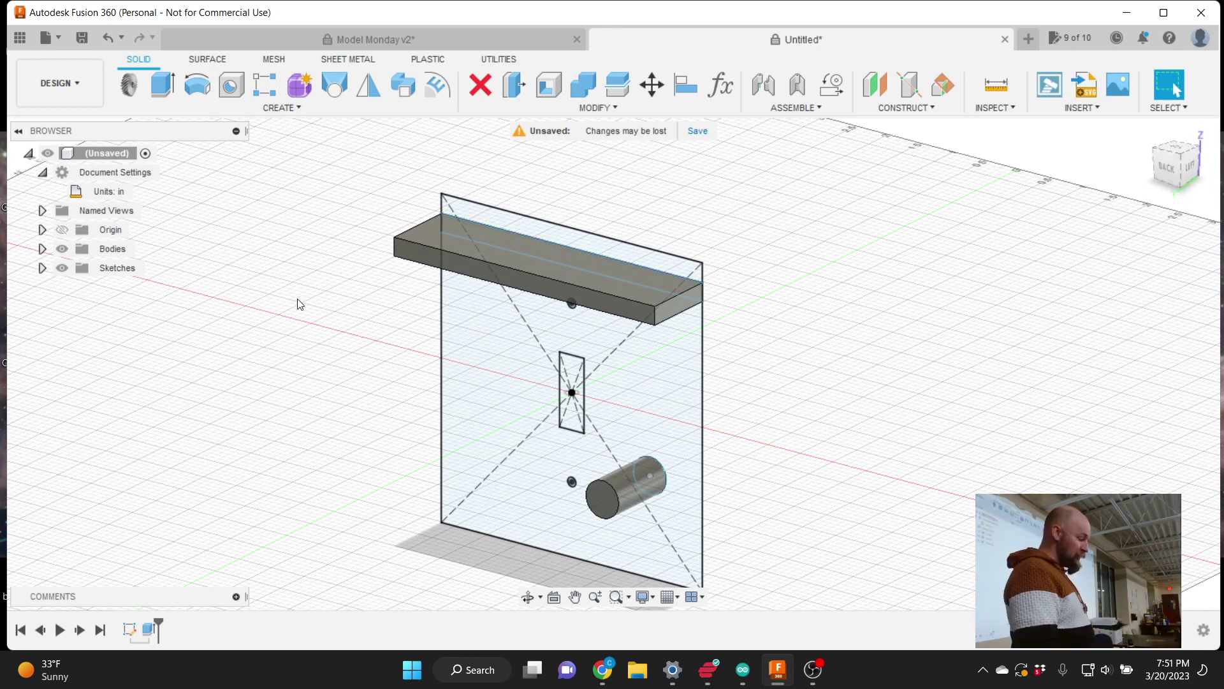
{"action": "left_click", "coordinate": [59, 269]}
{"action": "left_click", "coordinate": [42, 268]}
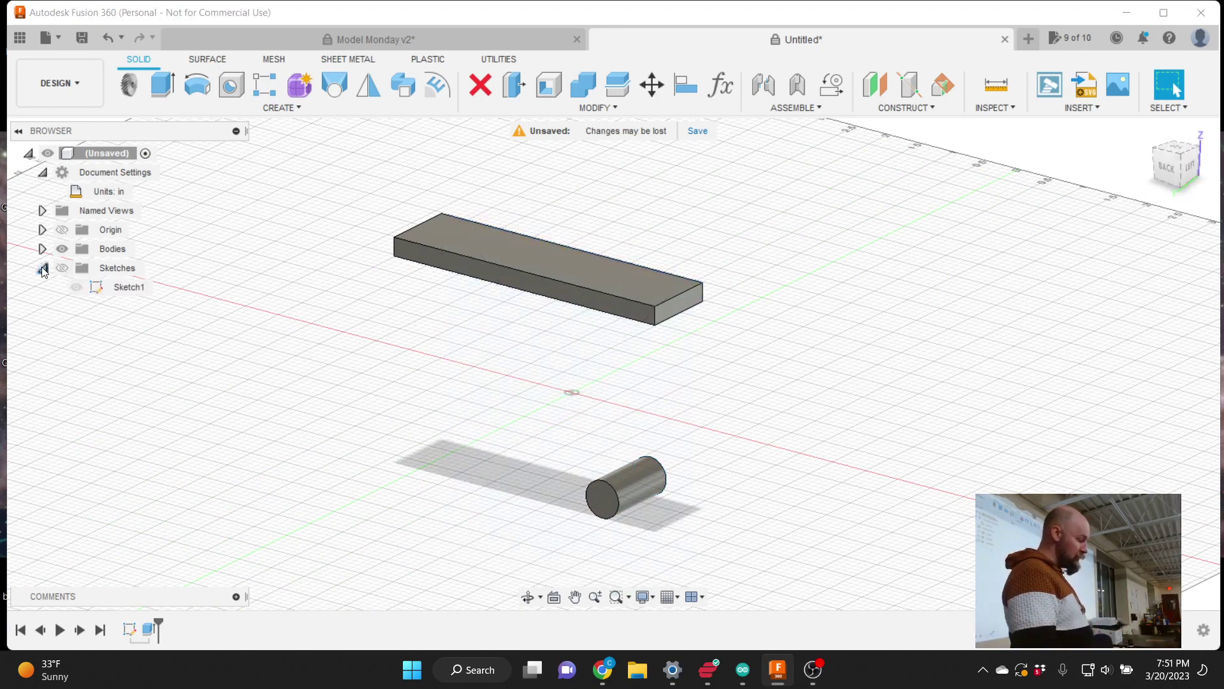
{"action": "left_click", "coordinate": [64, 271]}
- Toggle Sketch1's visibility off and on to compare the extruded bodies with and without it, leaving it shown
{"action": "left_click", "coordinate": [76, 287]}
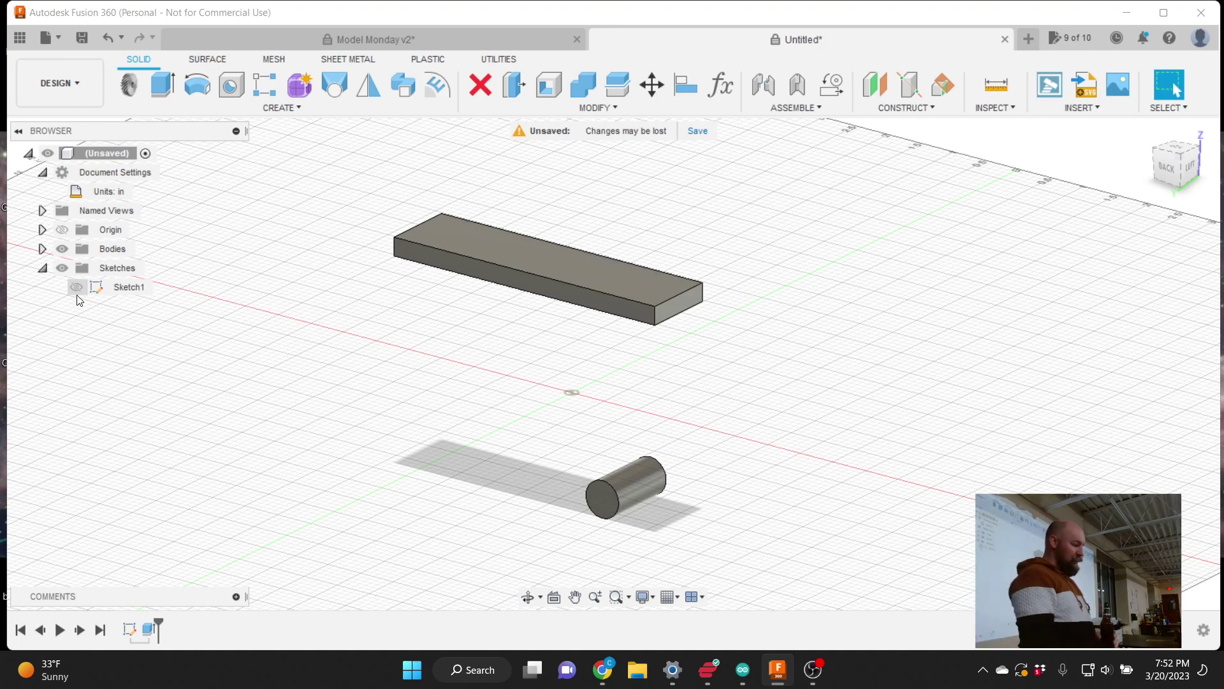
{"action": "left_click", "coordinate": [93, 287]}
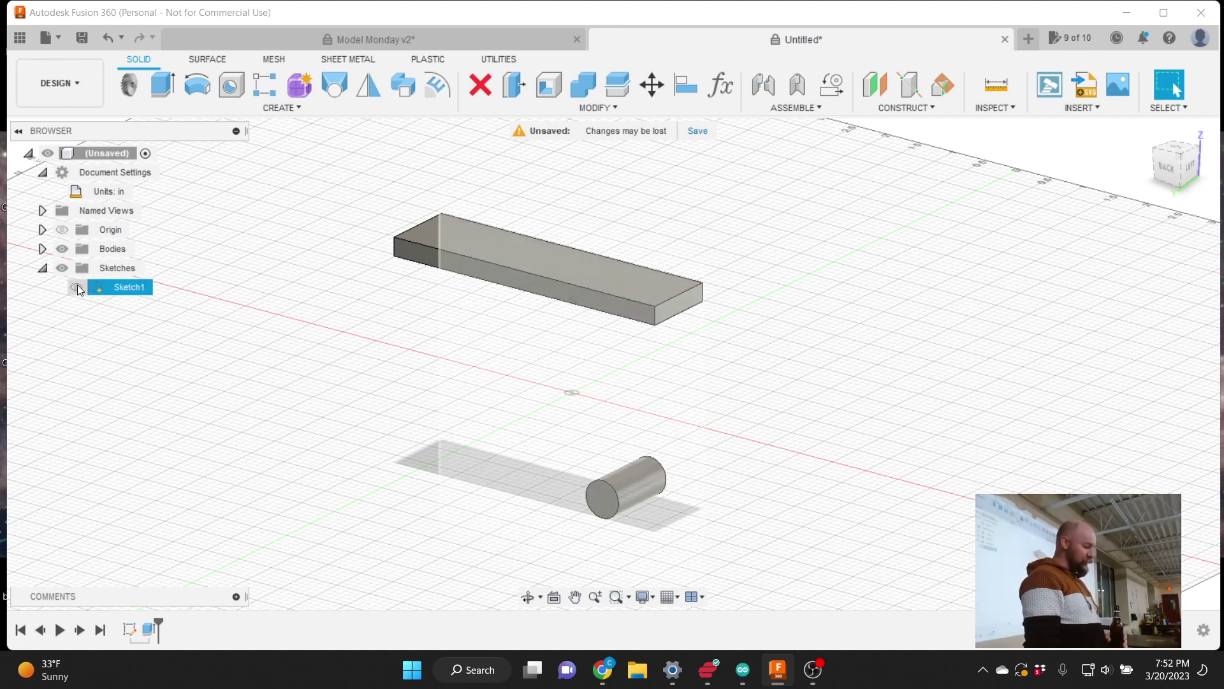
{"action": "left_click", "coordinate": [71, 301]}
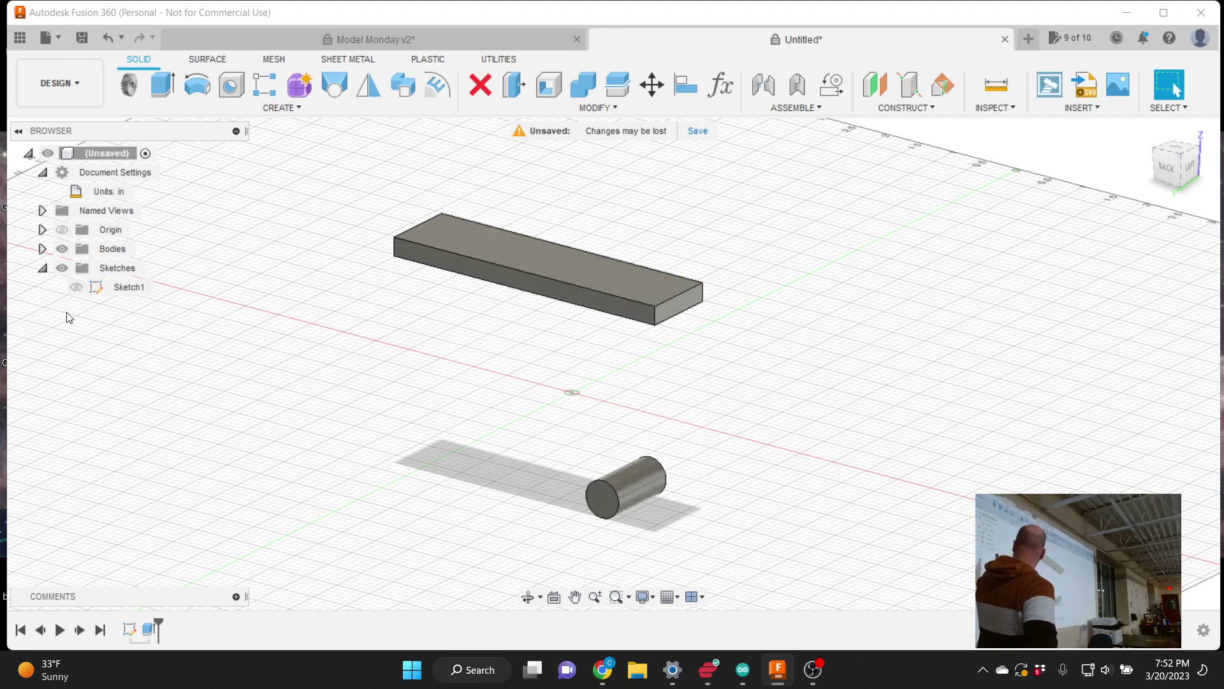
{"action": "left_click", "coordinate": [75, 287]}
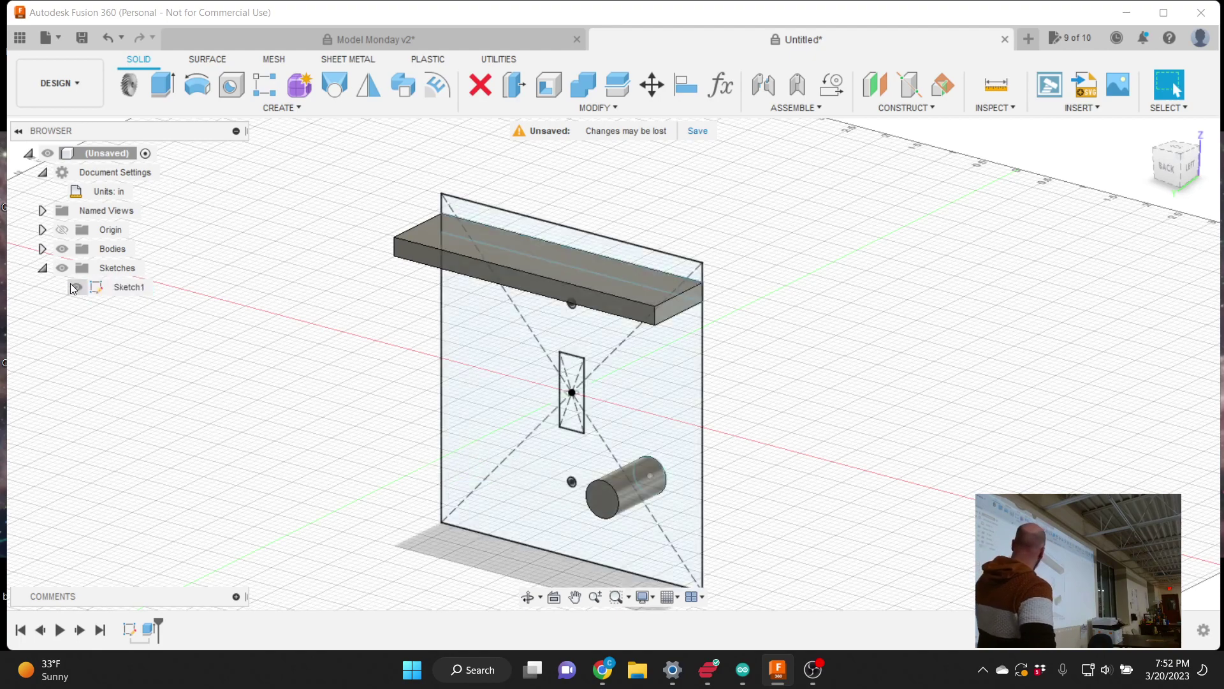
{"action": "left_click", "coordinate": [76, 288]}
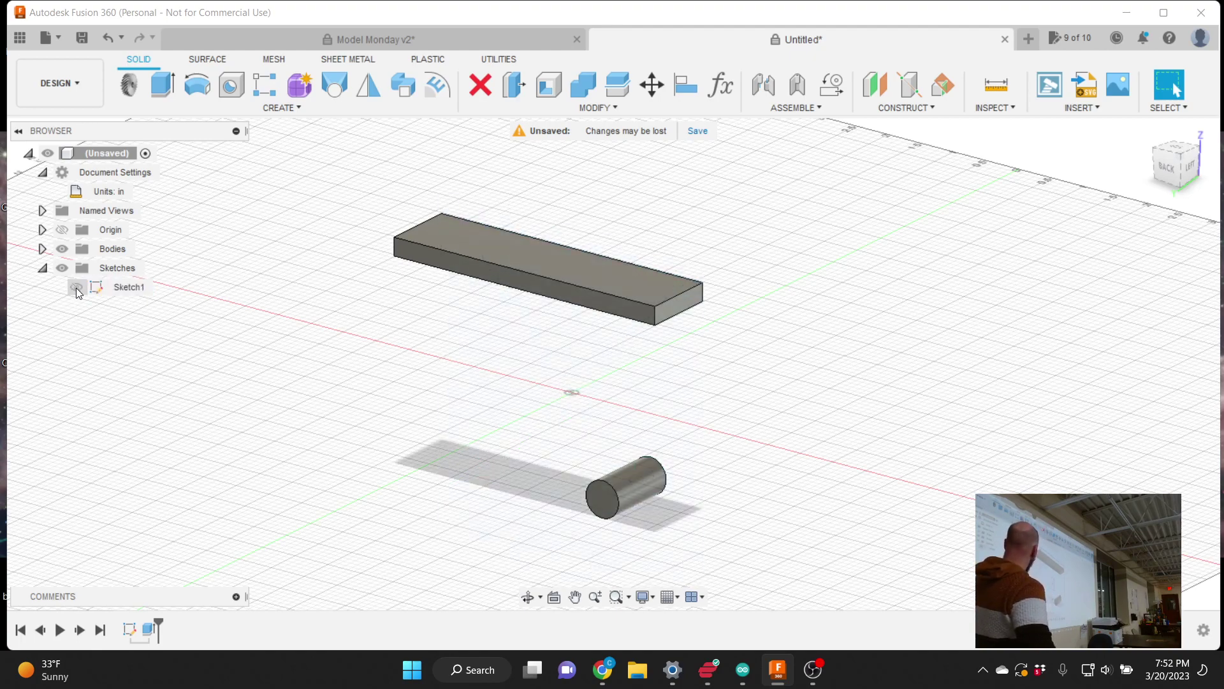
{"action": "left_click", "coordinate": [75, 287]}
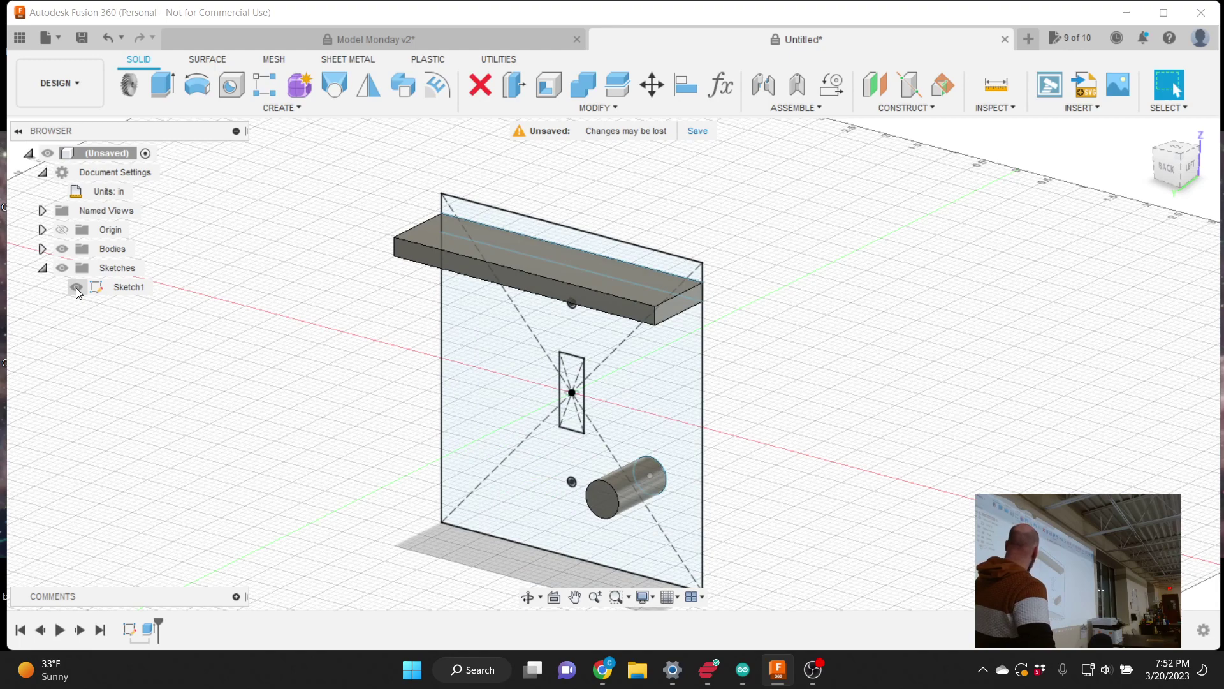
- Hide Sketch1 and show it again twice, leaving its profiles visible for the next extrusion
{"action": "left_click", "coordinate": [75, 288]}
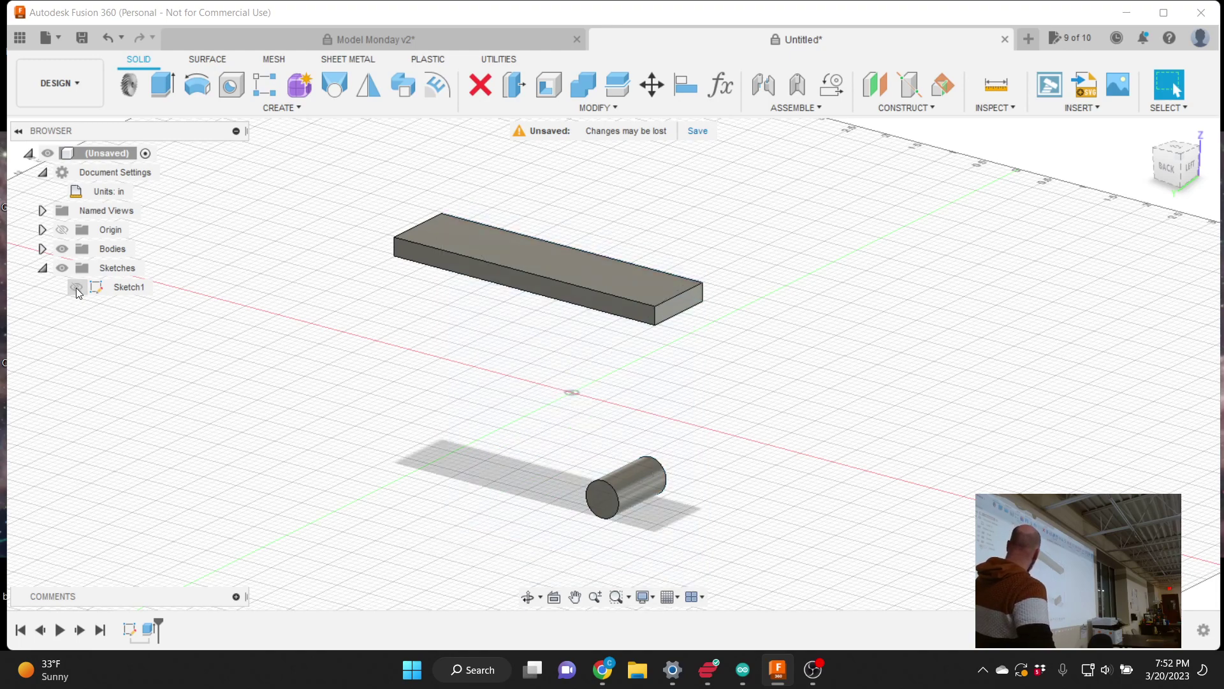
{"action": "left_click", "coordinate": [75, 287]}
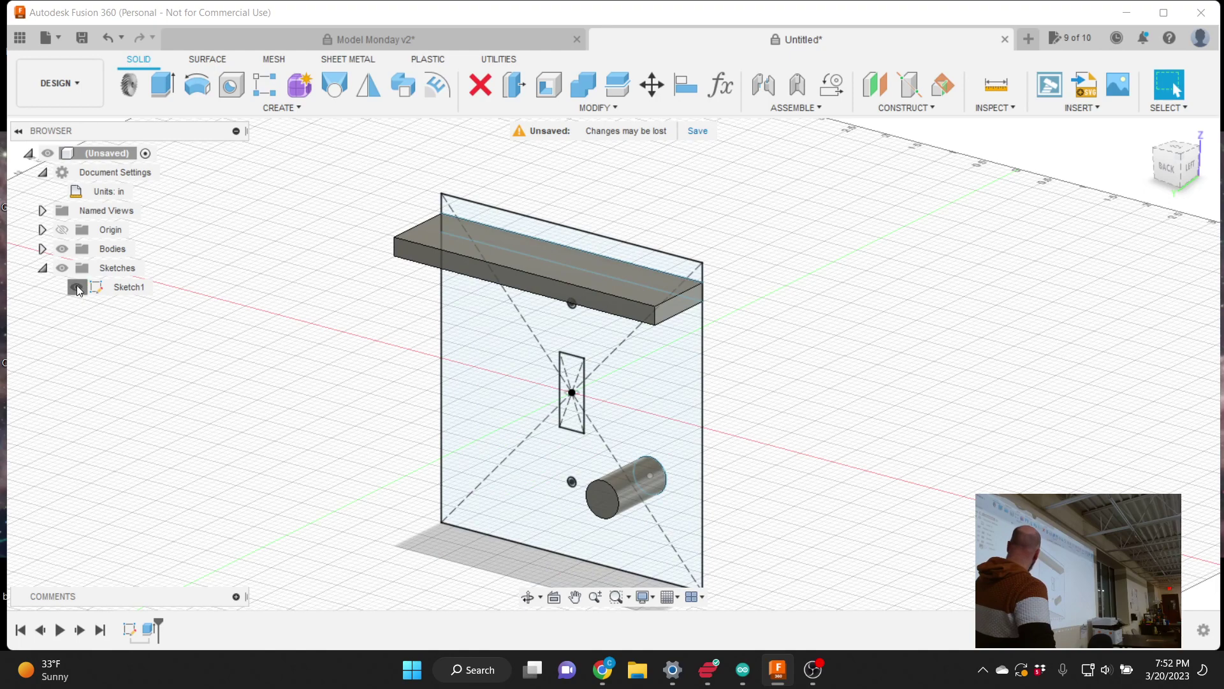
{"action": "left_click", "coordinate": [77, 286]}
{"action": "left_click", "coordinate": [76, 286]}
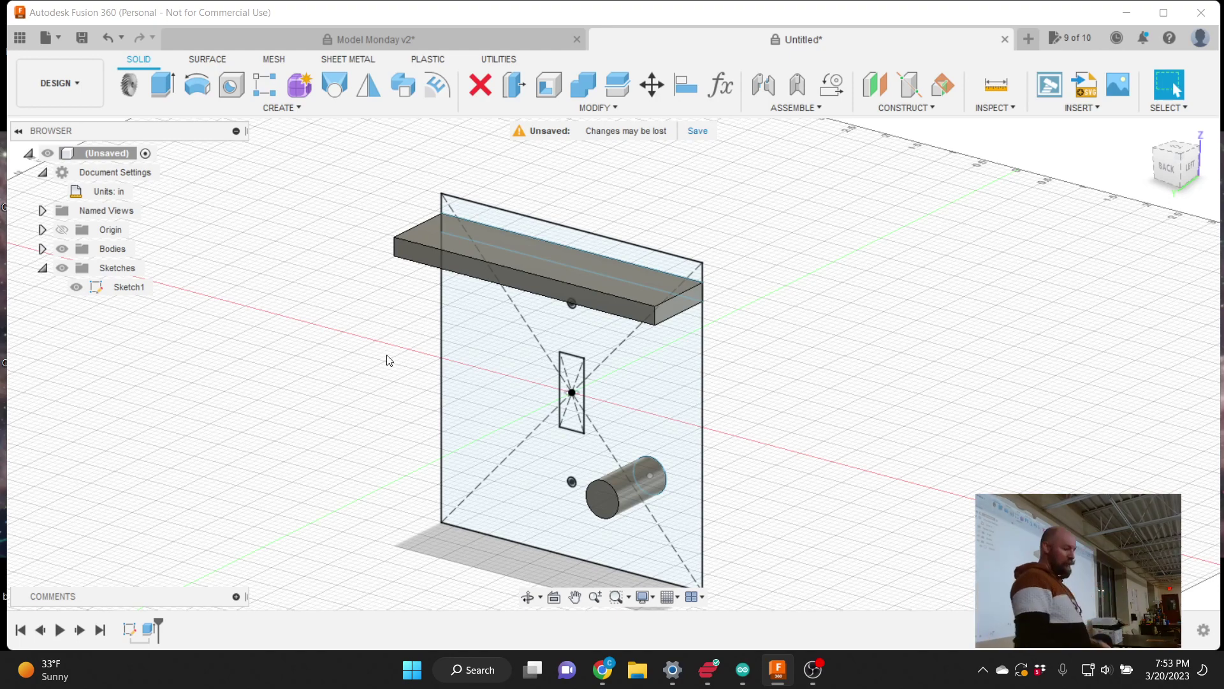
- Extrude the main plate profile and the narrow strip above the shelf .125 in, joining them with the existing bodies
{"action": "left_click", "coordinate": [294, 109]}
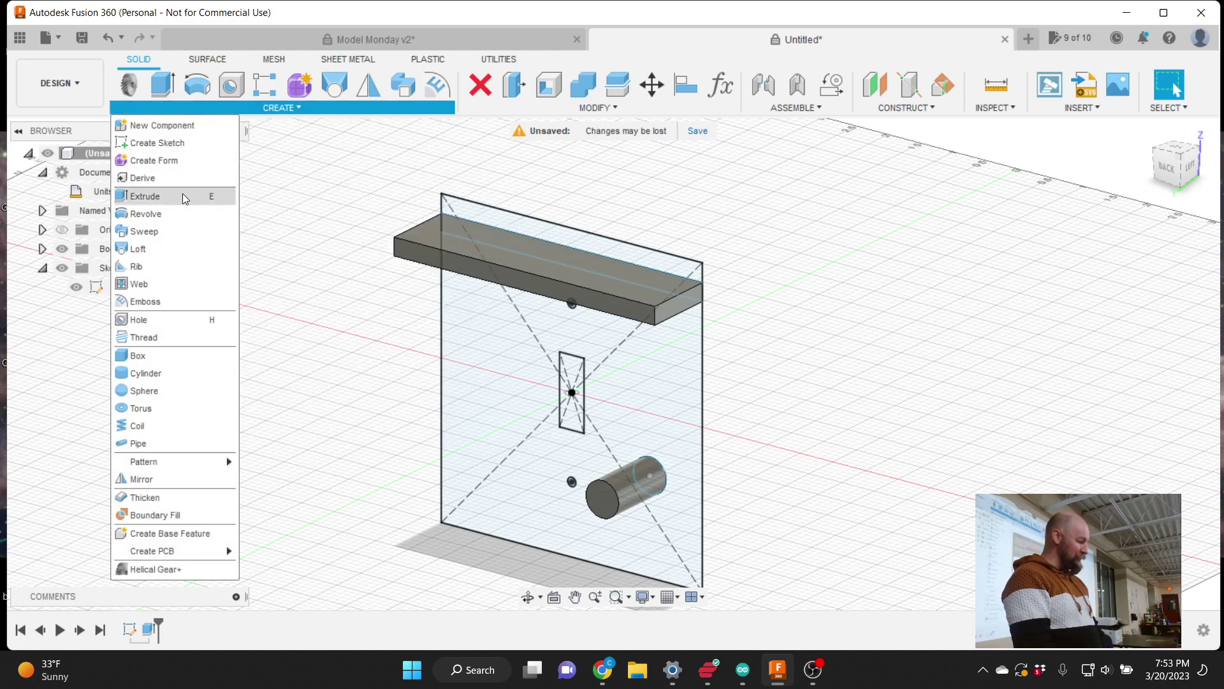
{"action": "left_click", "coordinate": [184, 203]}
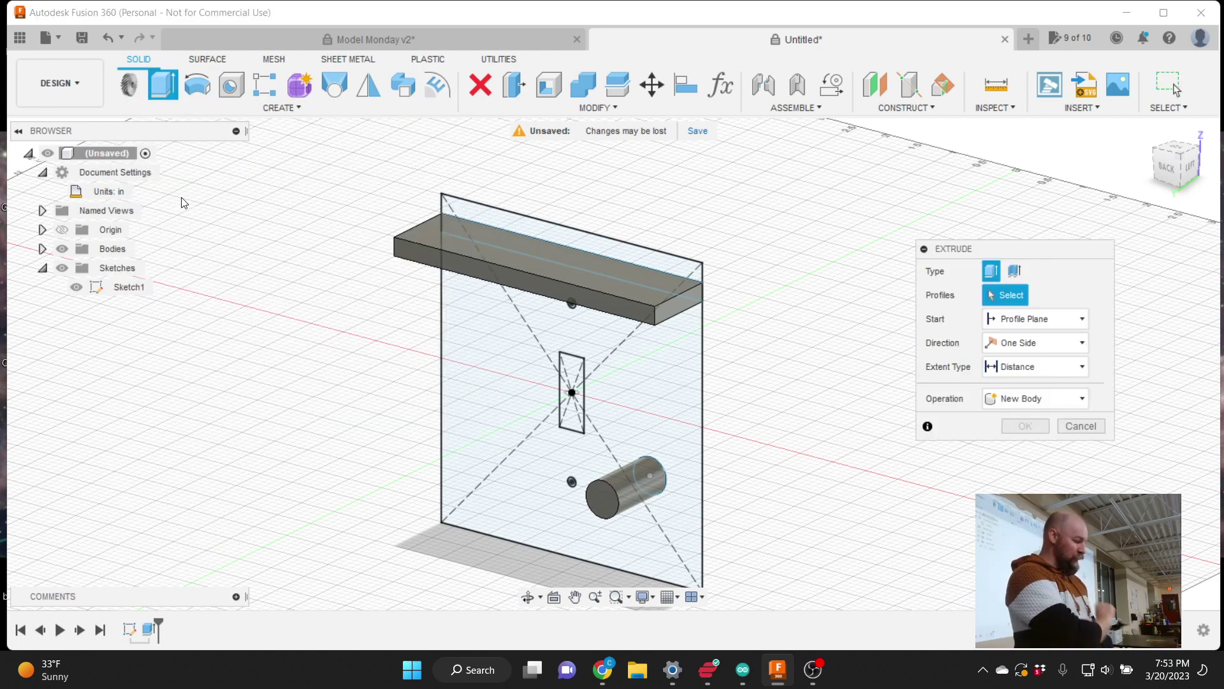
{"action": "left_click", "coordinate": [646, 387]}
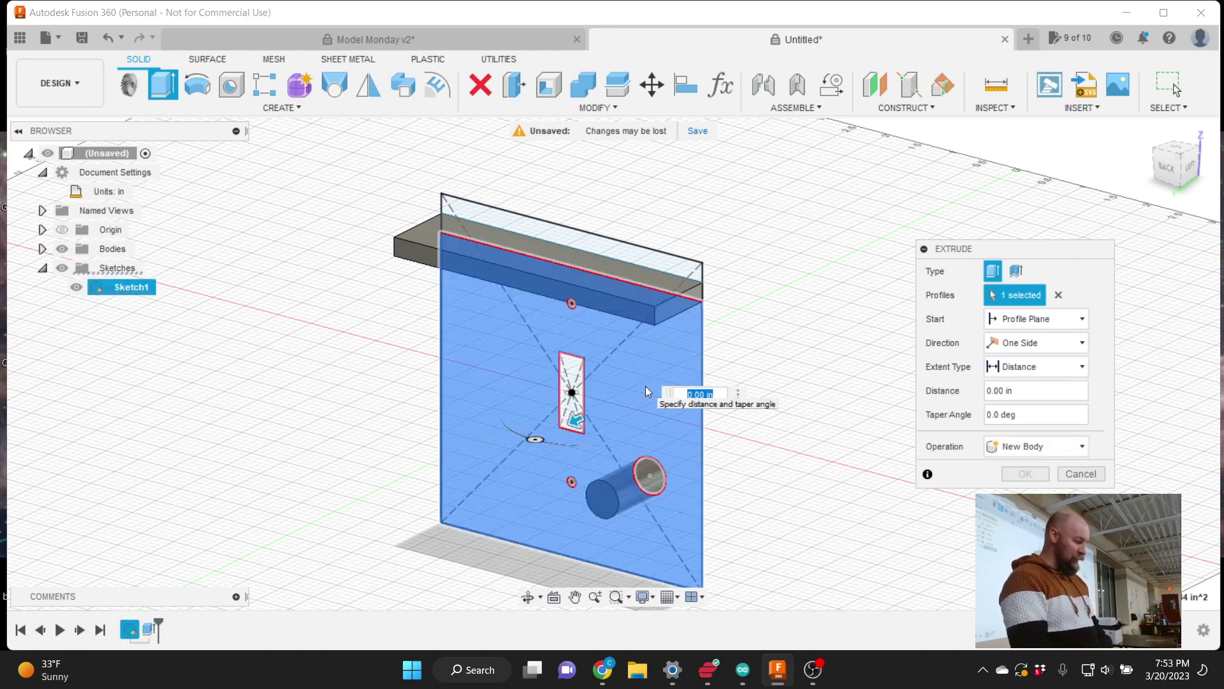
{"action": "left_click", "coordinate": [640, 262]}
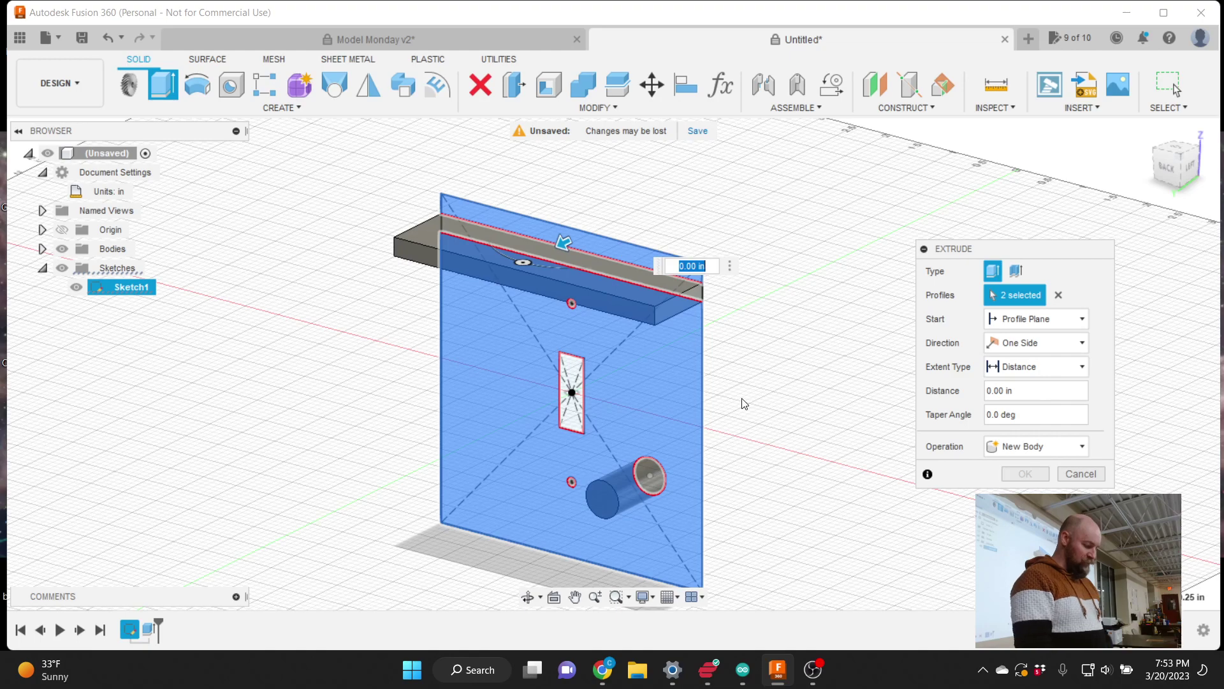
{"action": "type", "text": ".125"}
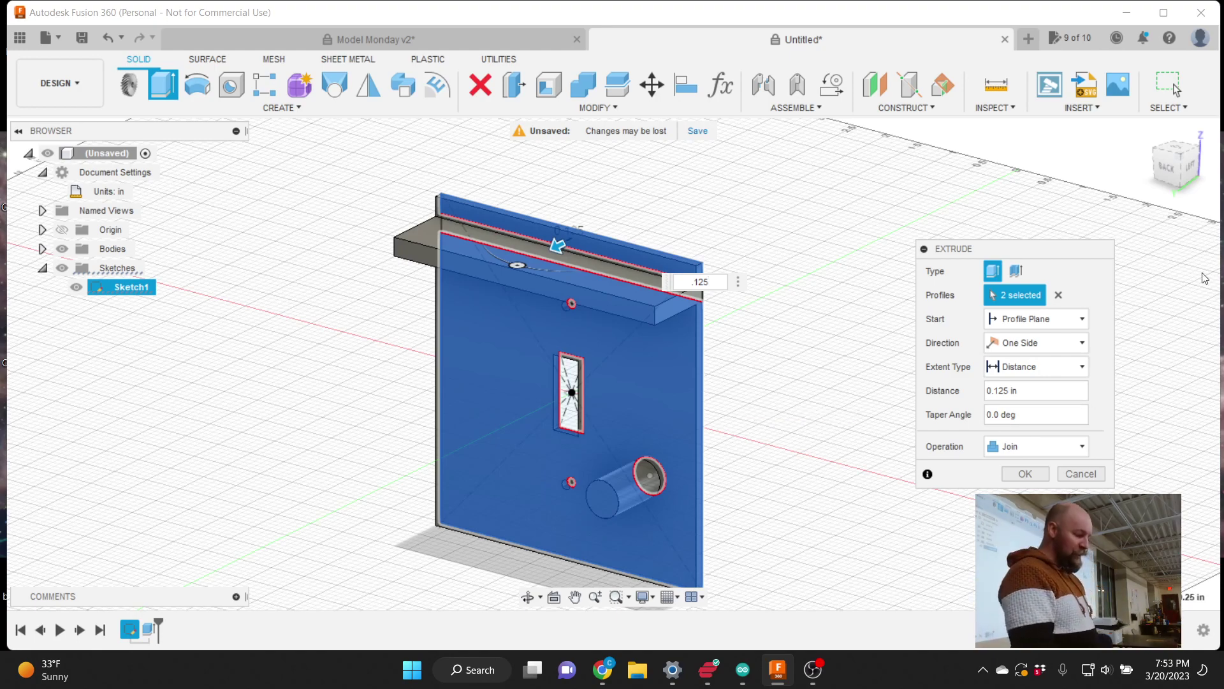
{"action": "left_click_drag", "start_coordinate": [1053, 247], "coordinate": [990, 151]}
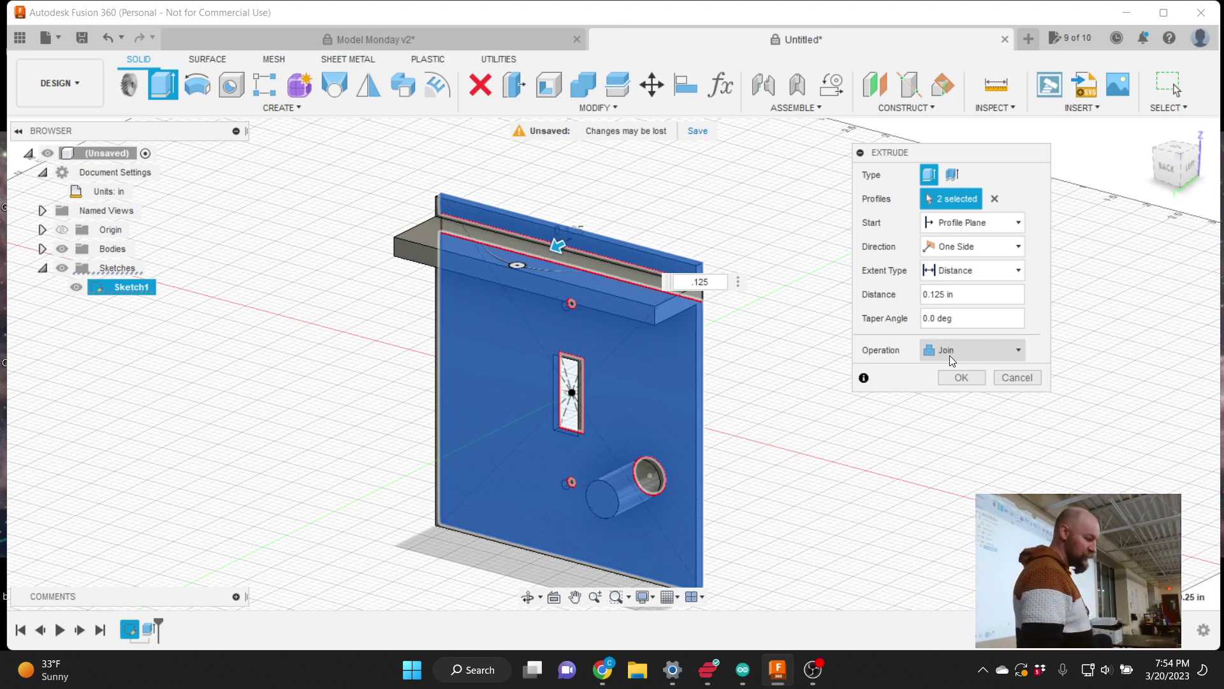
{"action": "left_click", "coordinate": [961, 378]}
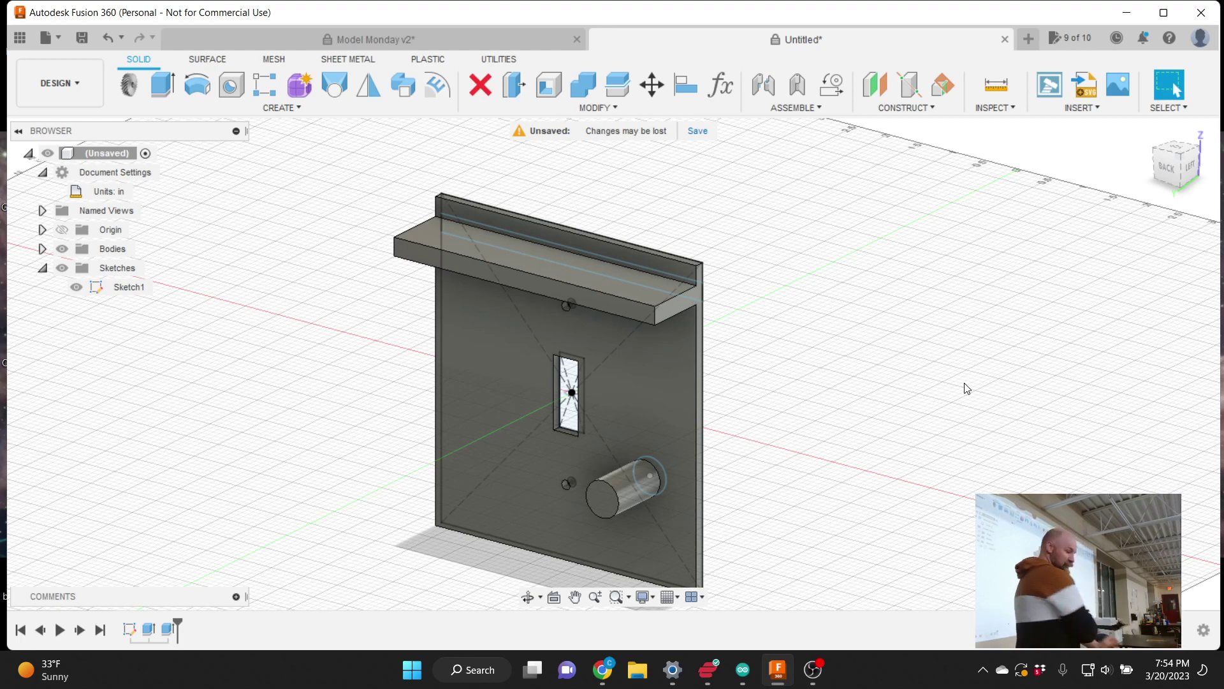
- Expand the Bodies folder and rename Sketch1 as Cover
{"action": "left_click", "coordinate": [42, 249]}
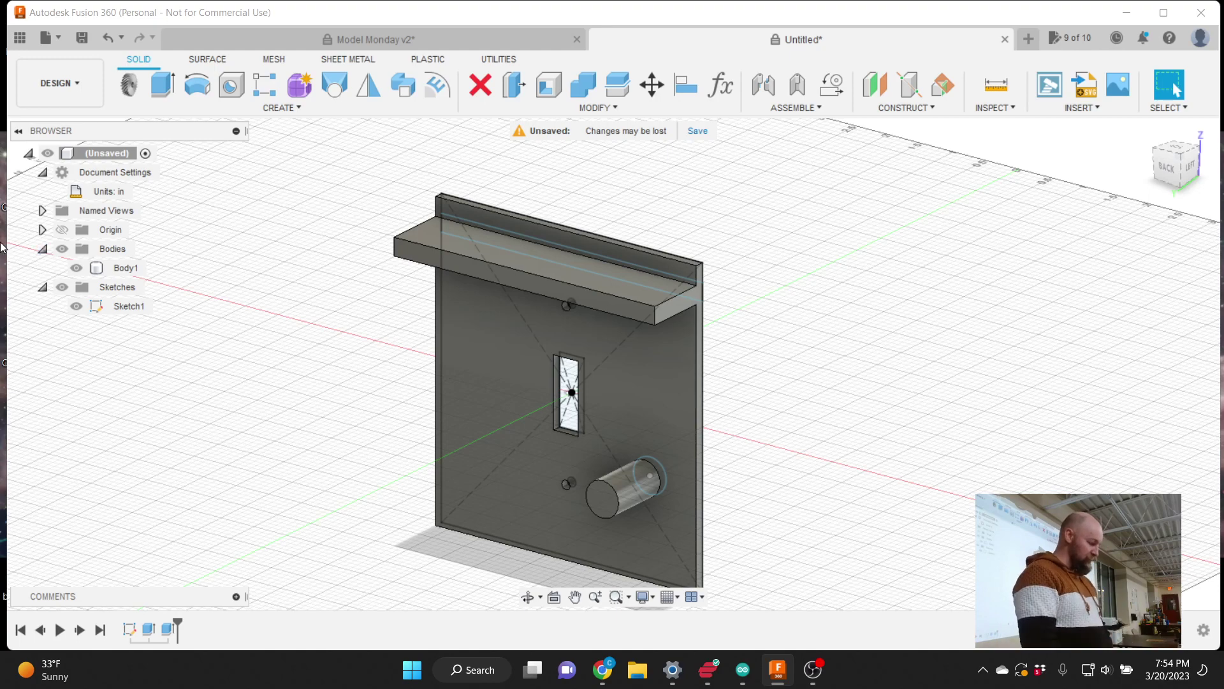
{"action": "left_click", "coordinate": [126, 308]}
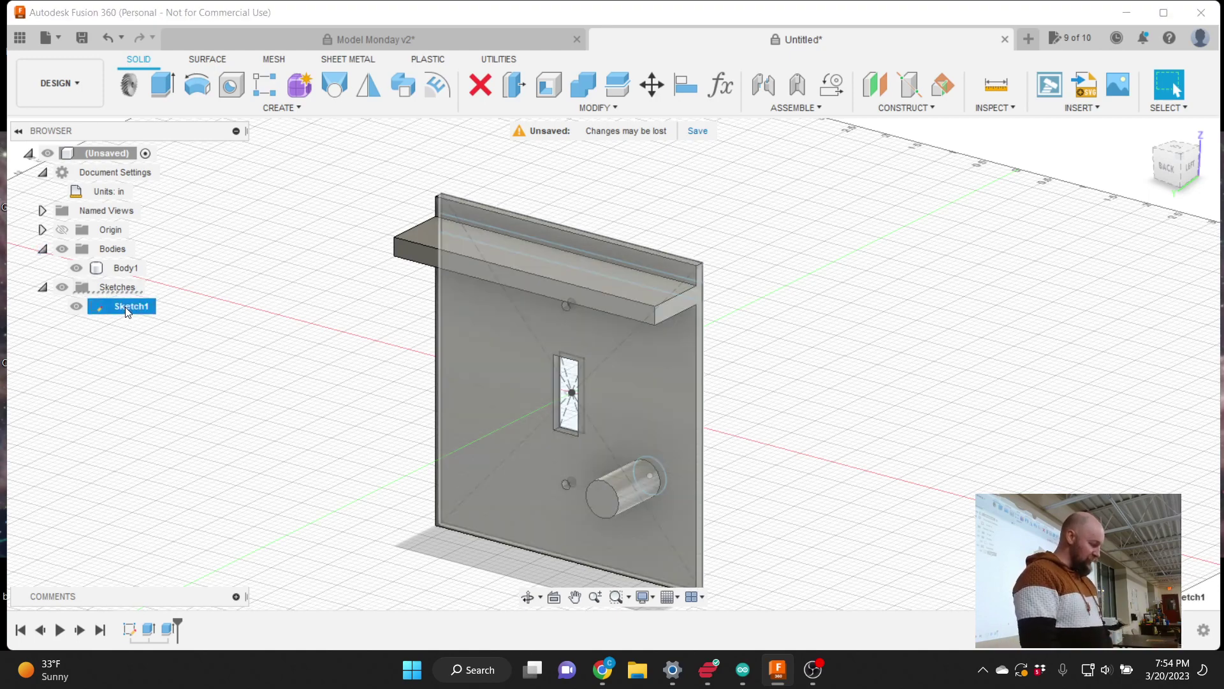
{"action": "left_click", "coordinate": [136, 331]}
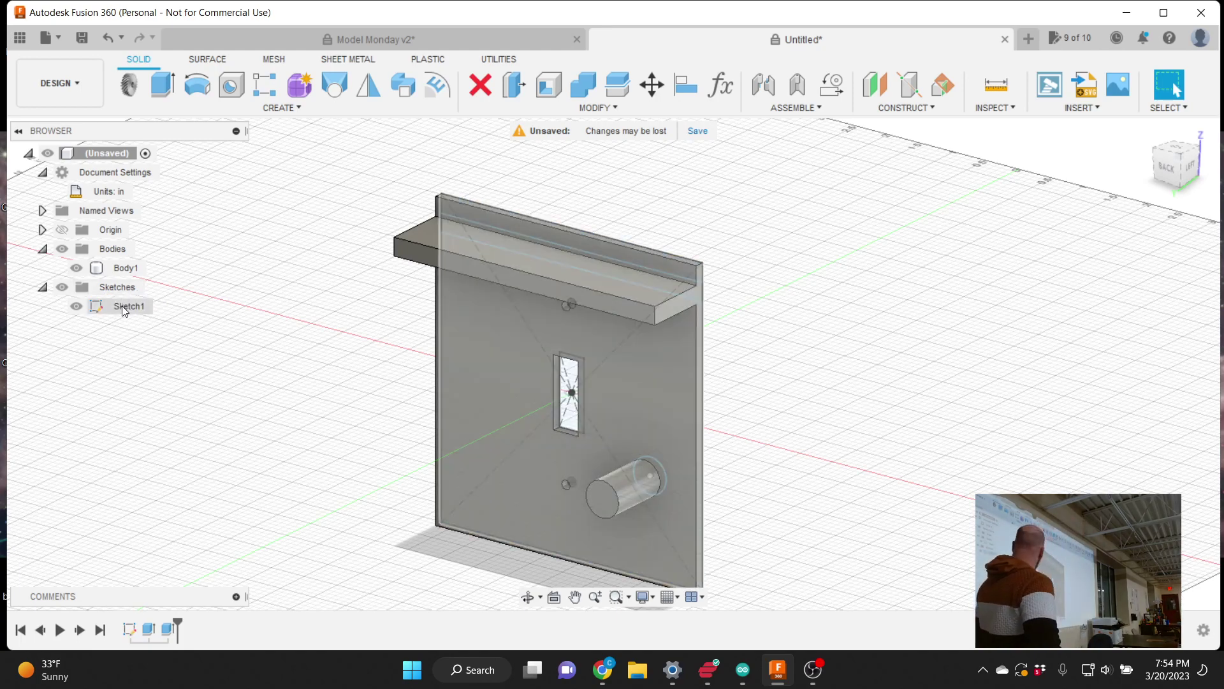
{"action": "left_click", "coordinate": [122, 309]}
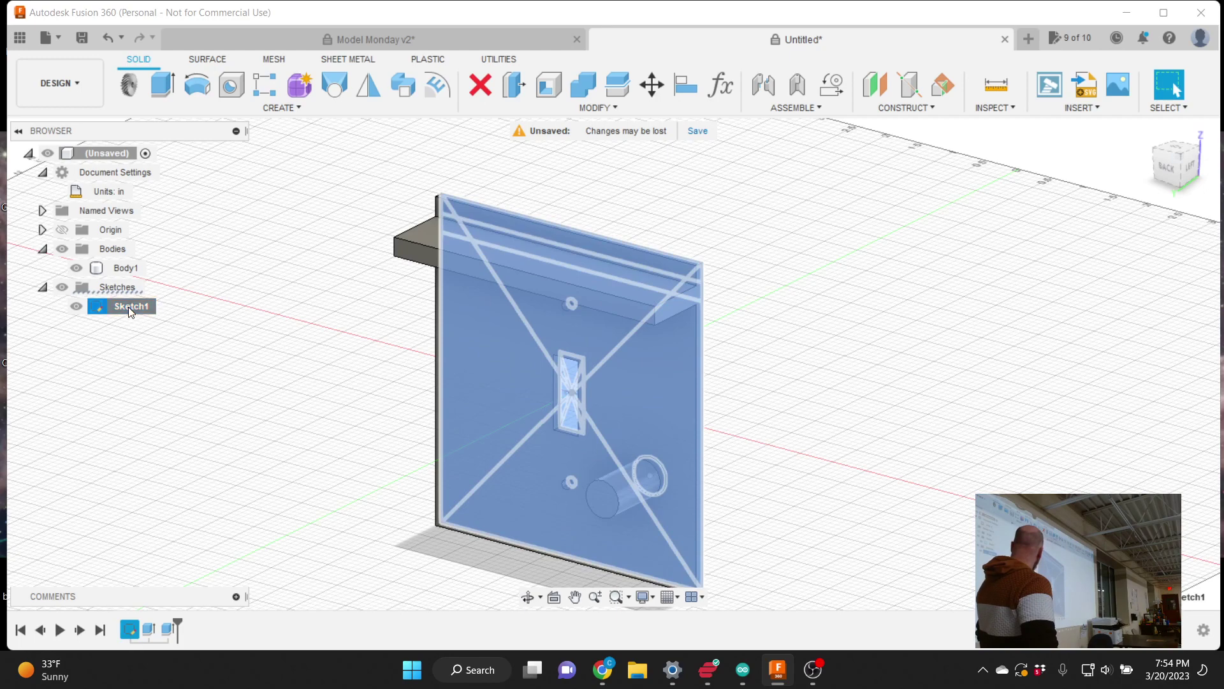
{"action": "left_click", "coordinate": [128, 307]}
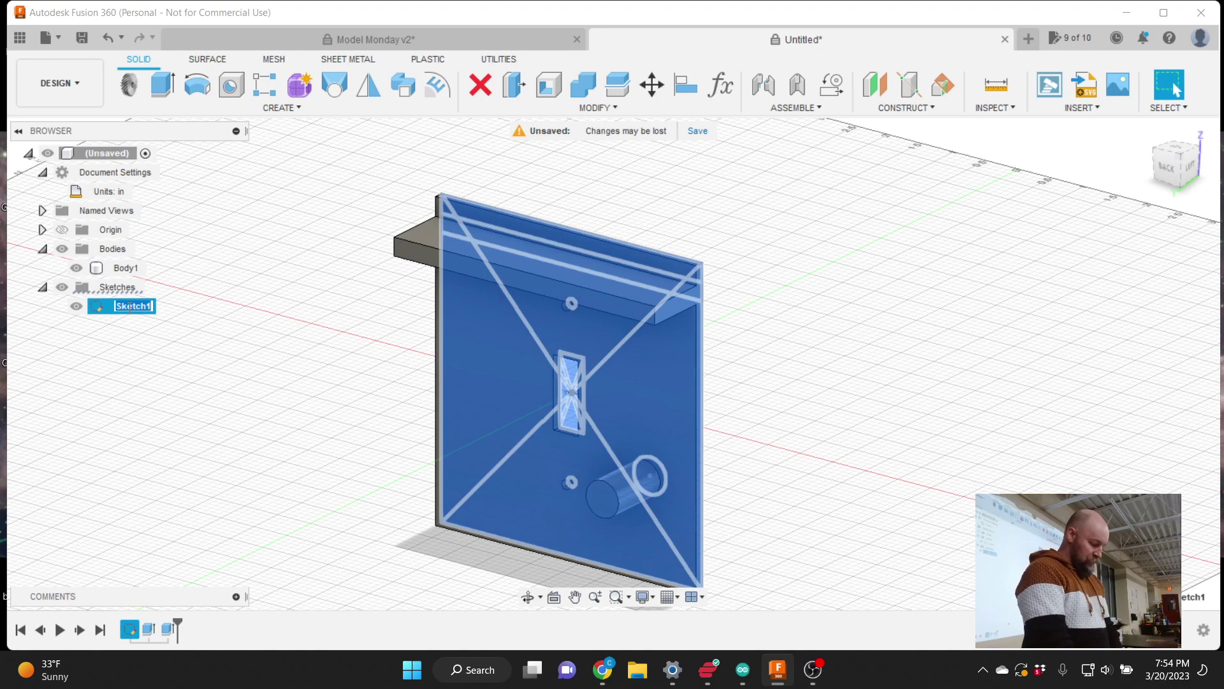
{"action": "type", "text": "Cover"}
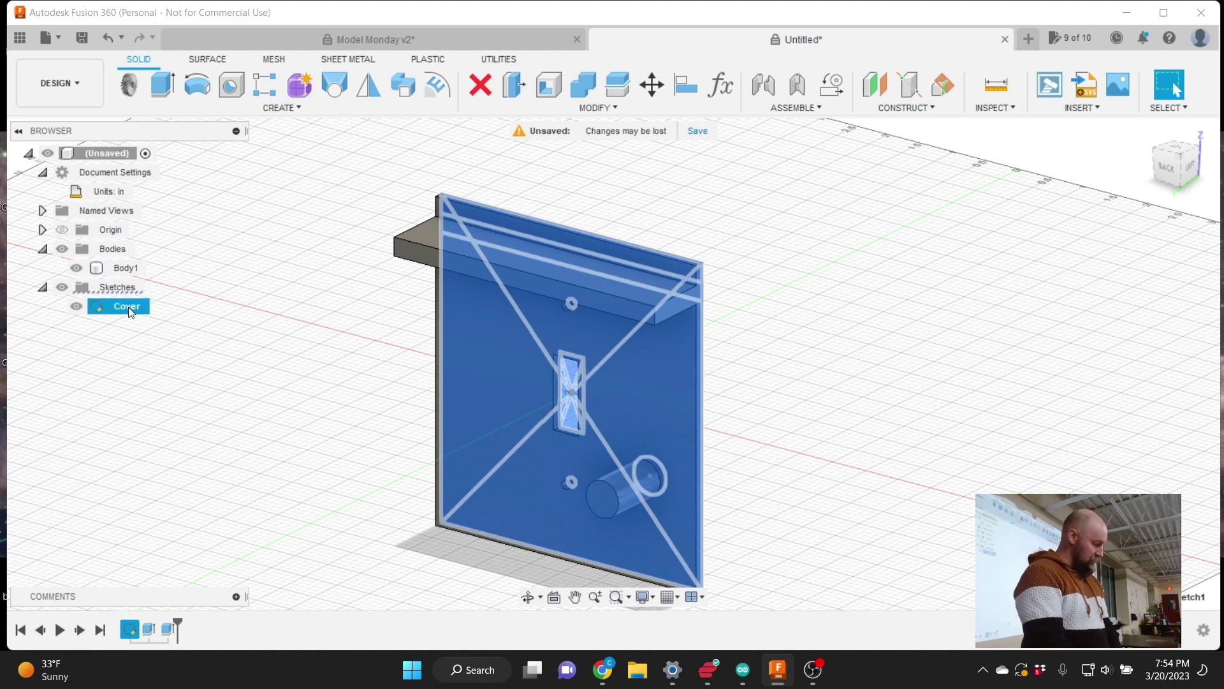
{"action": "key", "text": "Return"}
- Rename Body1 as Cover and clear the selection
{"action": "left_click", "coordinate": [128, 270]}
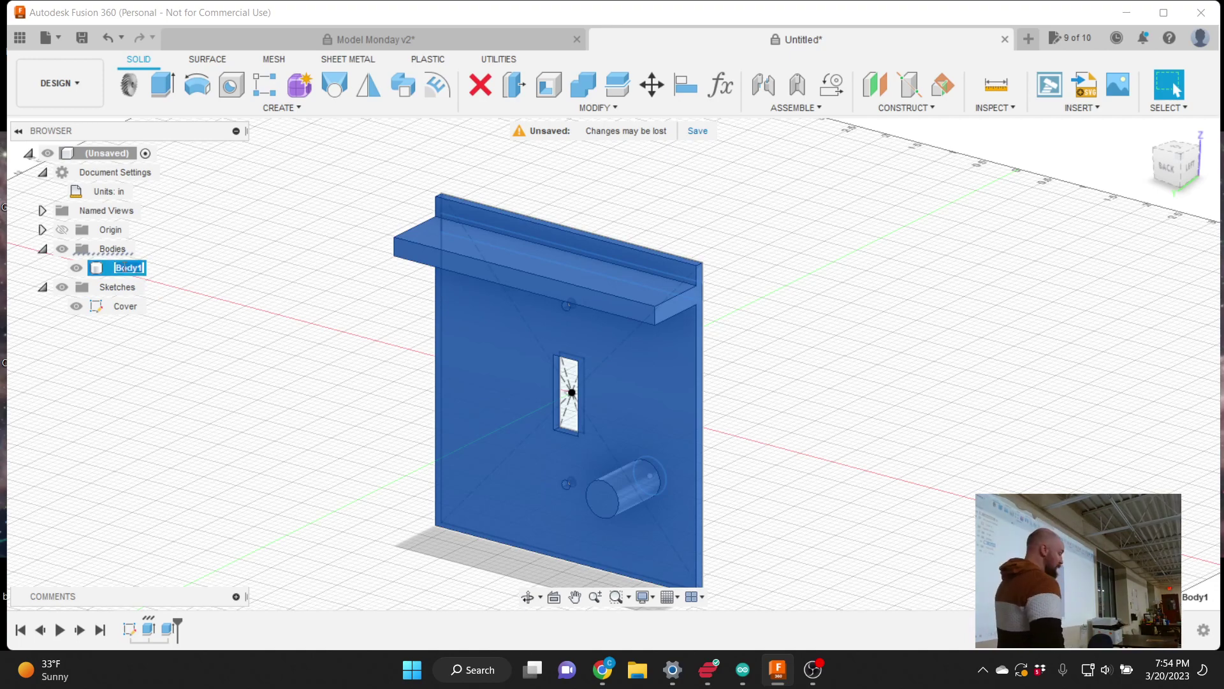
{"action": "key", "text": "Escape"}
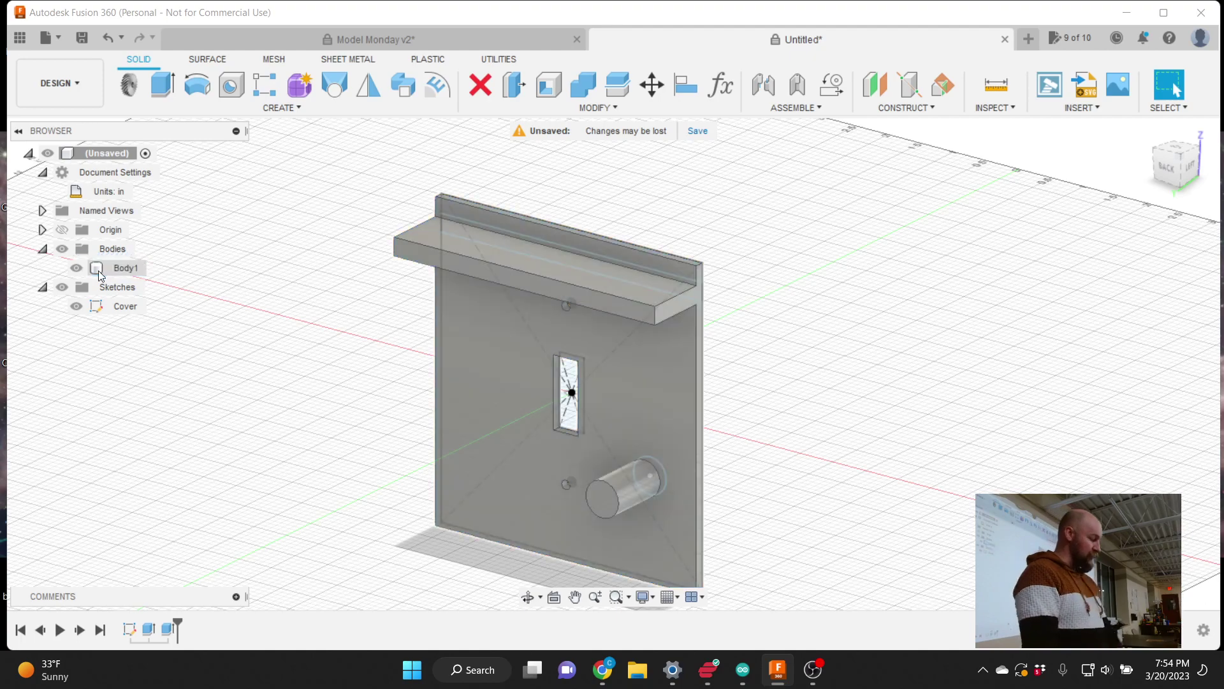
{"action": "left_click", "coordinate": [117, 270]}
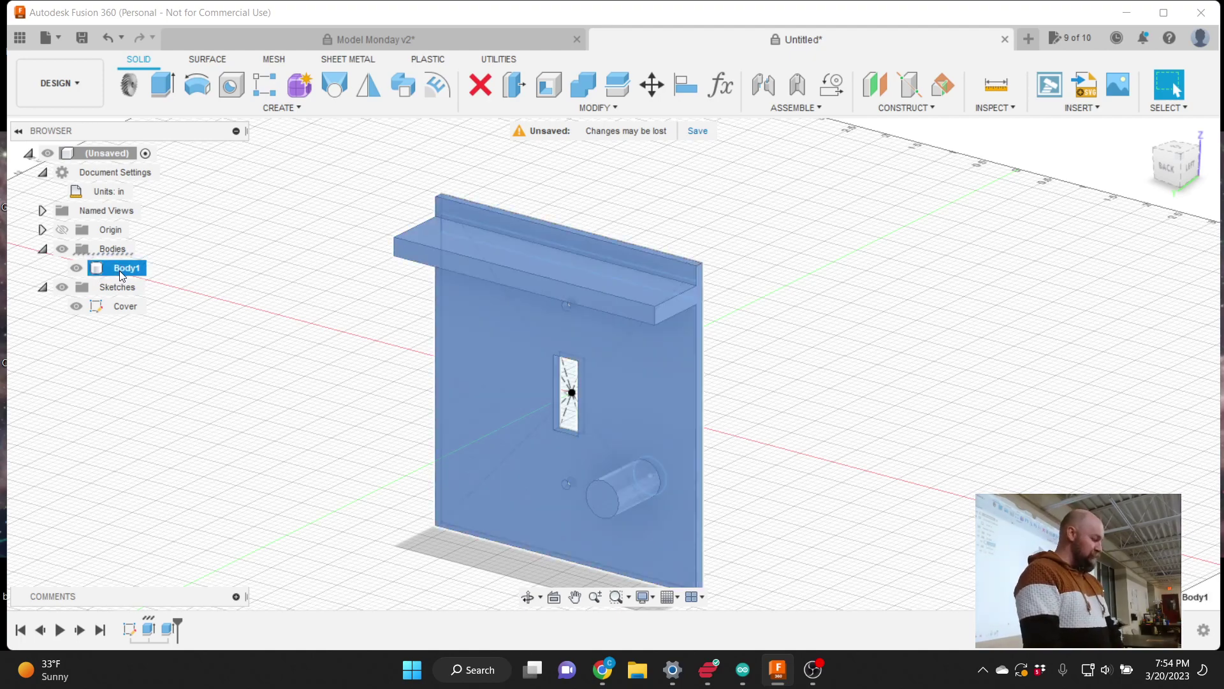
{"action": "double_click", "coordinate": [123, 270]}
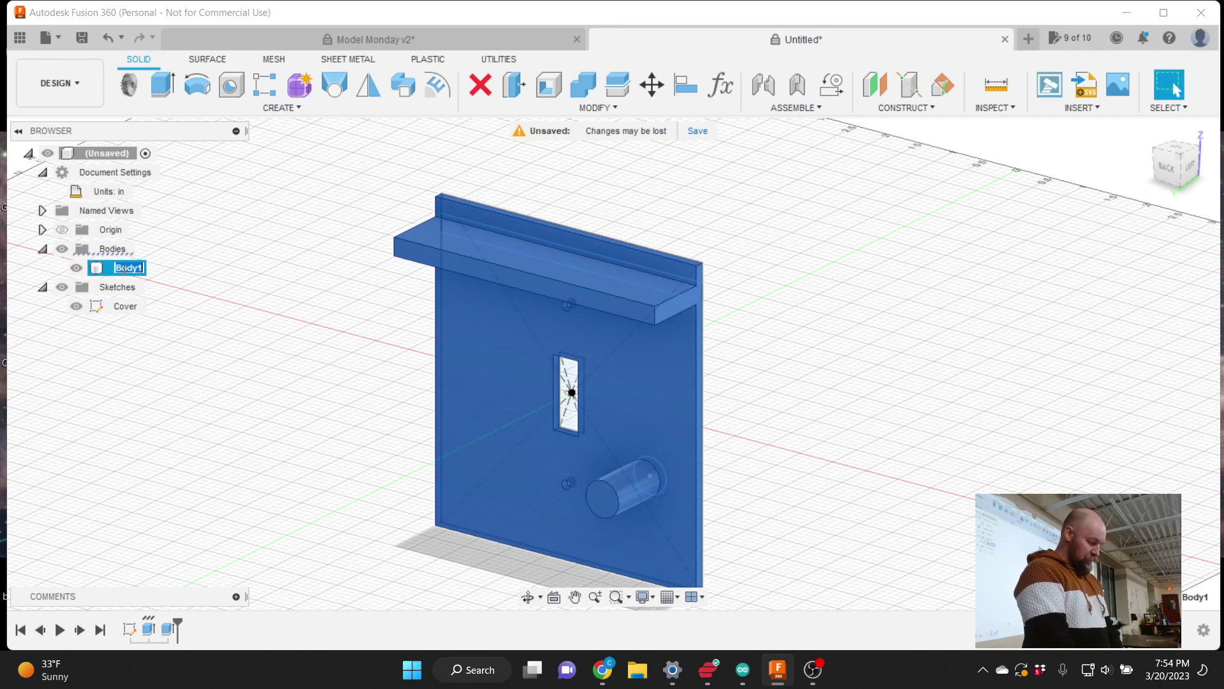
{"action": "type", "text": "Cover"}
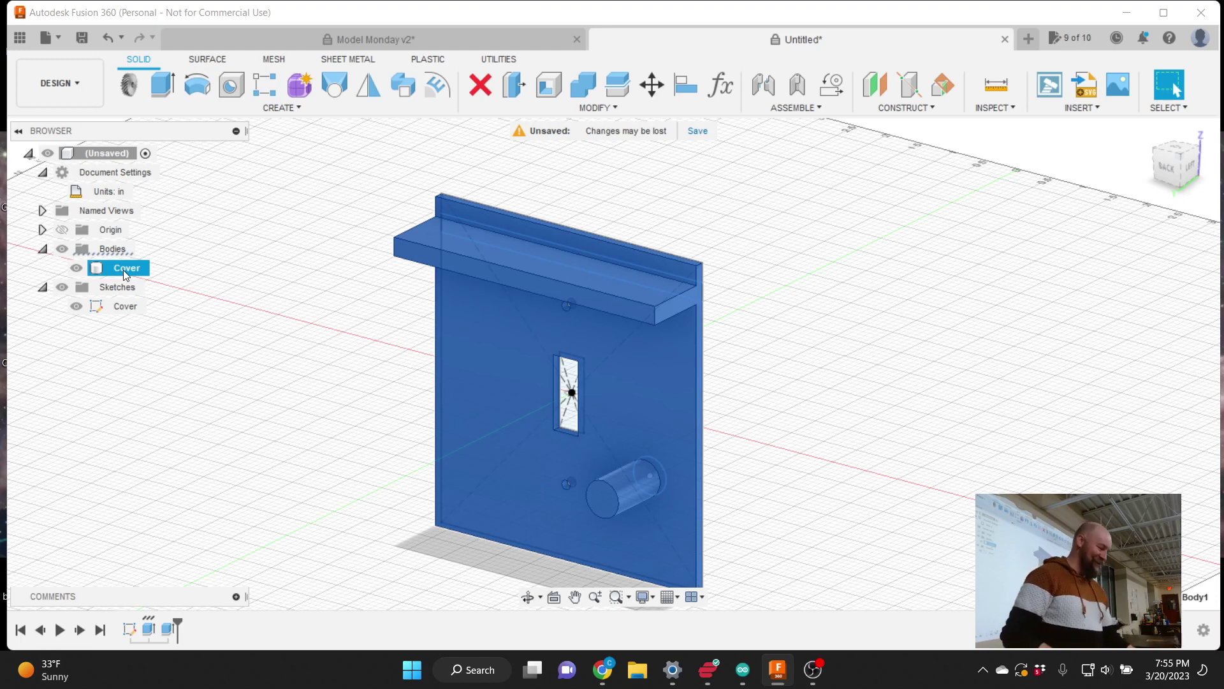
{"action": "left_click", "coordinate": [184, 289]}
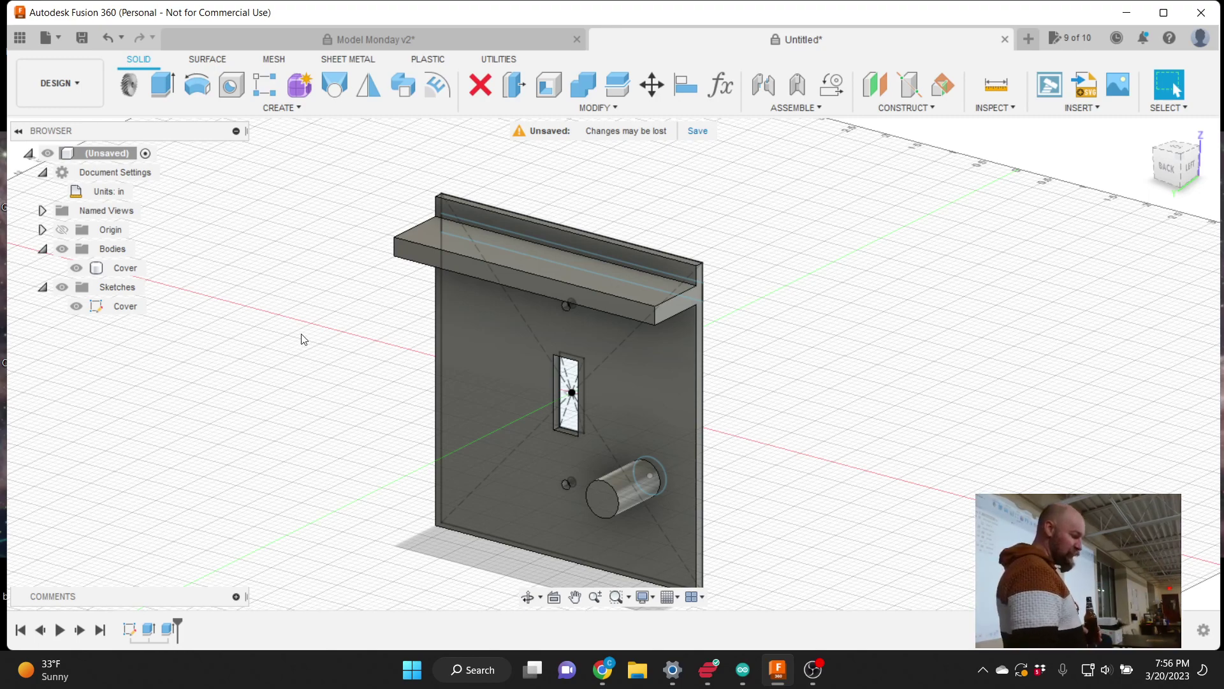
- Start a fillet on the plate's front outer edges: the right vertical edge below and above the shelf, and the top edge
{"action": "left_click", "coordinate": [480, 380]}
{"action": "left_click", "coordinate": [699, 427]}
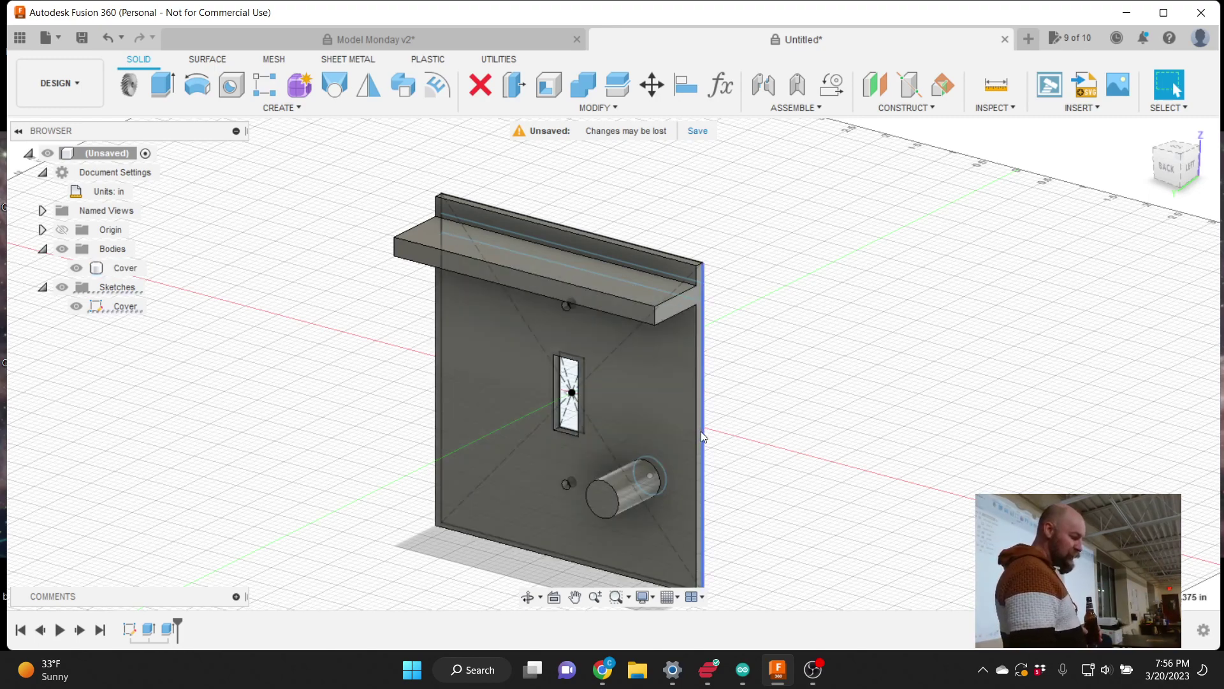
{"action": "scroll", "coordinate": [753, 258], "scroll_direction": "down", "scroll_amount": 2}
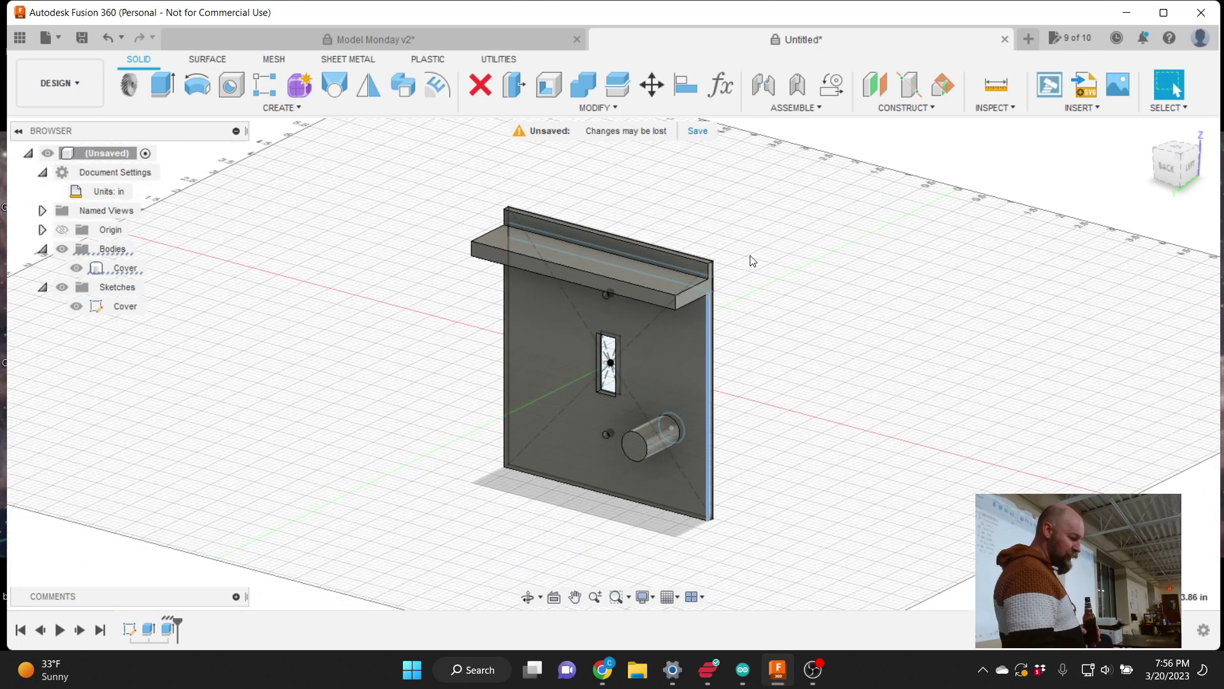
{"action": "scroll", "coordinate": [749, 380], "scroll_direction": "up", "scroll_amount": 3}
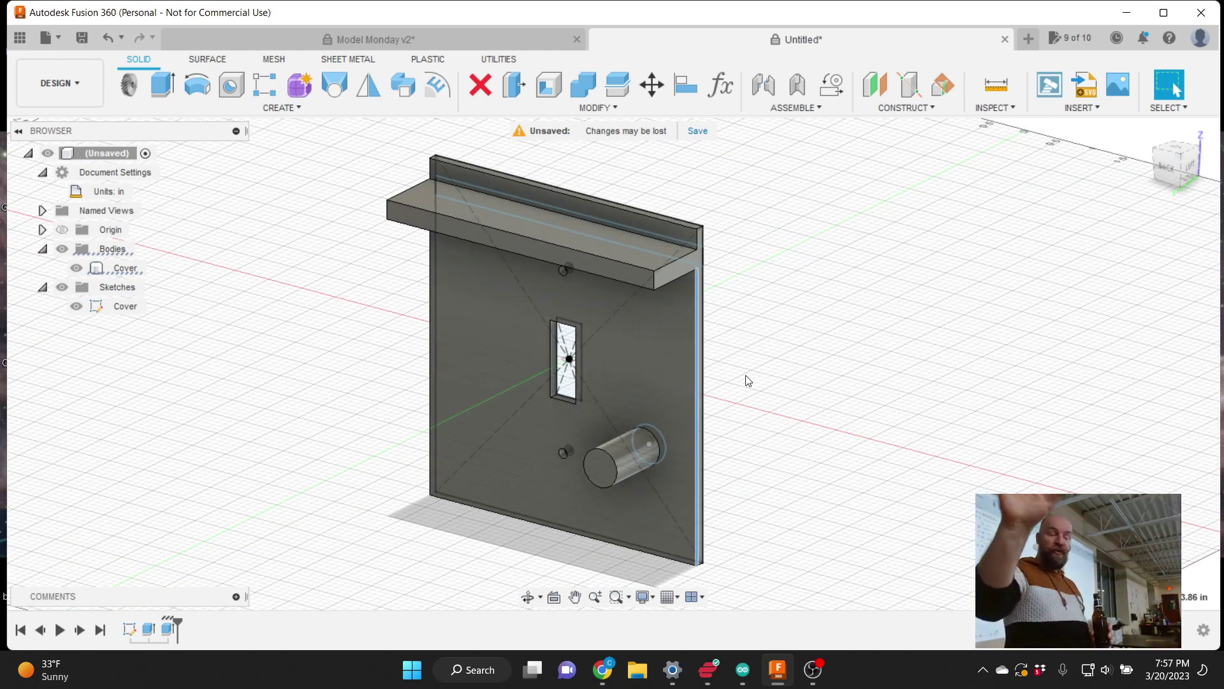
{"action": "left_click", "coordinate": [596, 110]}
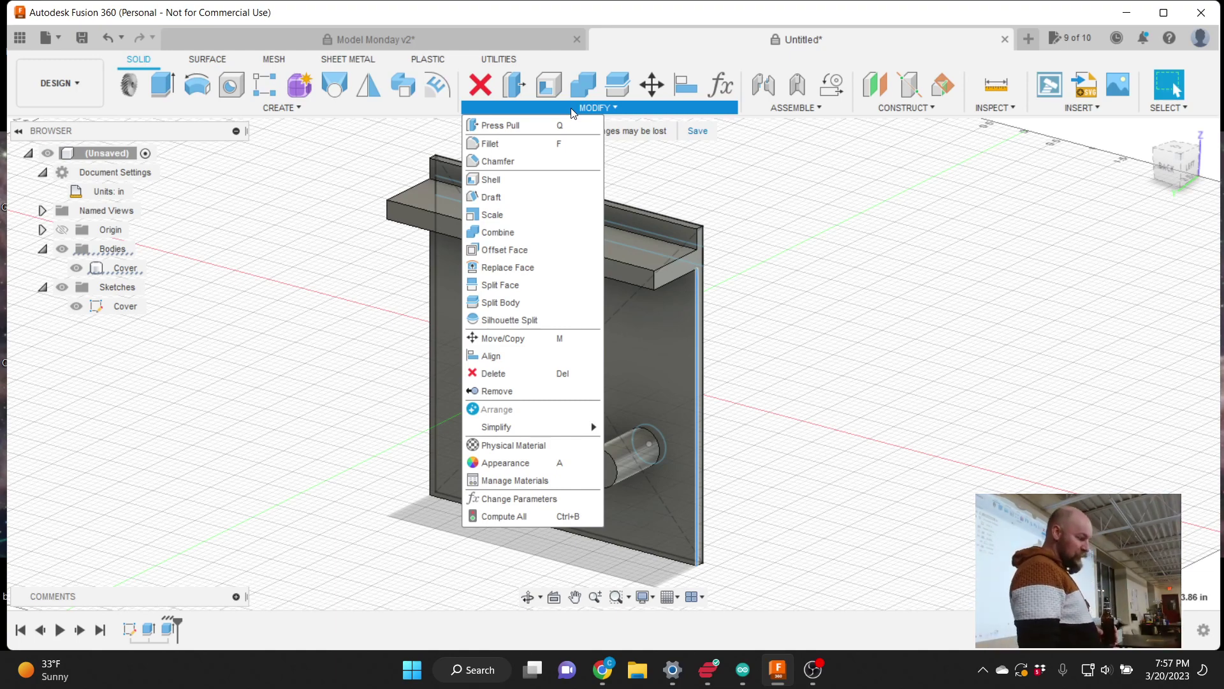
{"action": "left_click", "coordinate": [497, 144]}
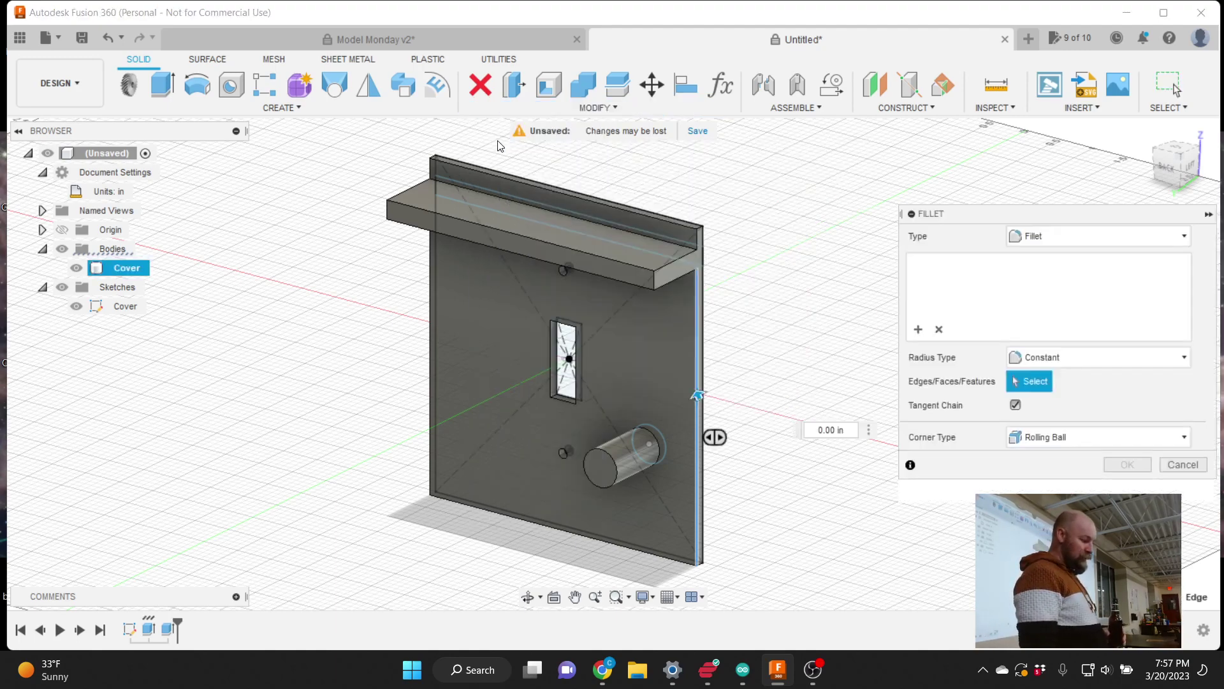
{"action": "left_click", "coordinate": [618, 209]}
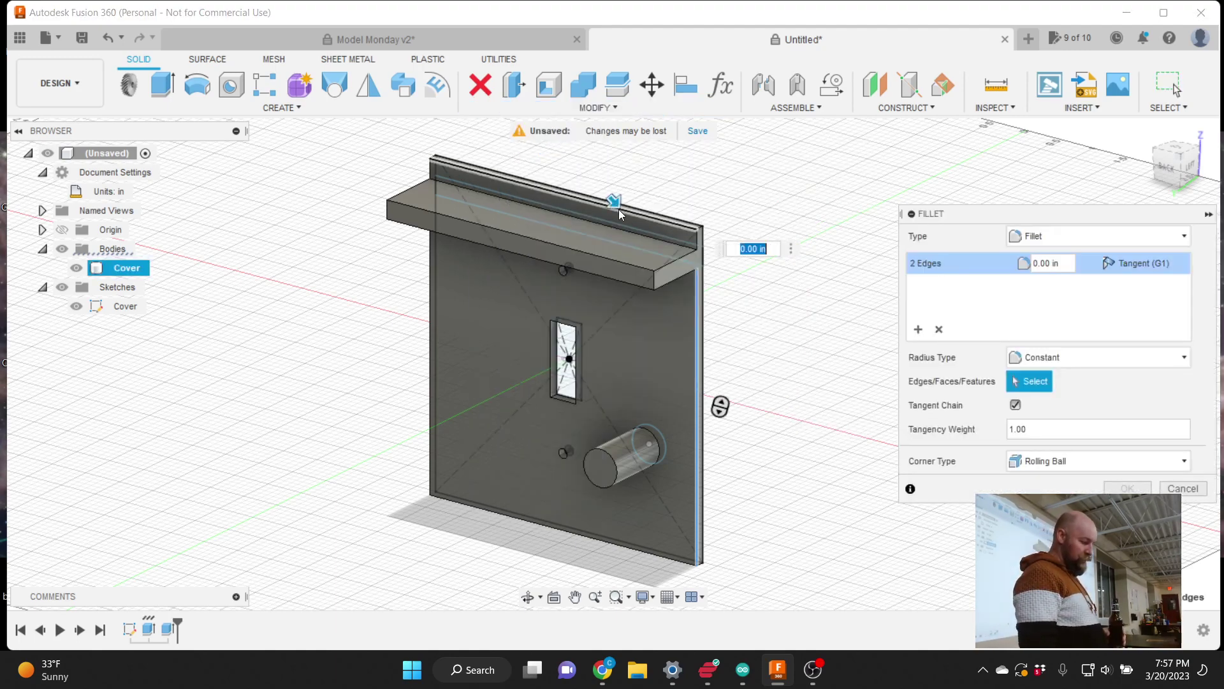
{"action": "scroll", "coordinate": [697, 241], "scroll_direction": "up", "scroll_amount": 3}
{"action": "left_click", "coordinate": [697, 241]}
{"action": "scroll", "coordinate": [697, 242], "scroll_direction": "down", "scroll_amount": 4}
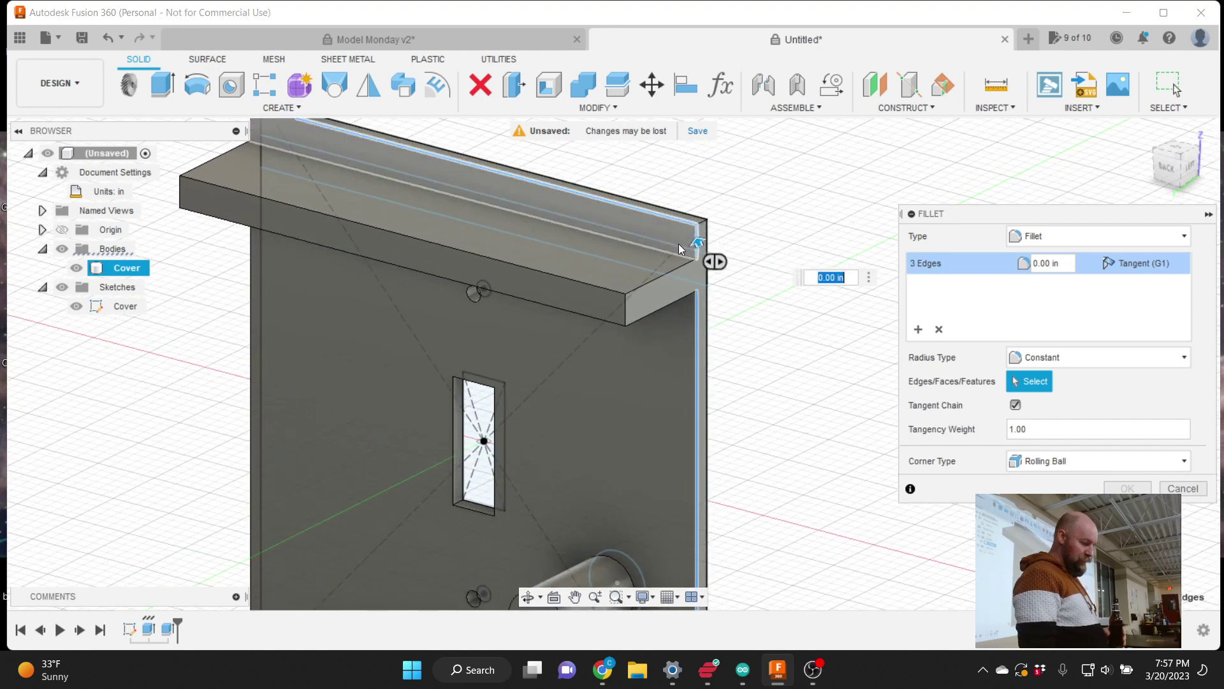
- Add the plate's front left vertical edges above and below the shelf and its bottom edge to the fillet selection
{"action": "scroll", "coordinate": [355, 163], "scroll_direction": "up", "scroll_amount": 5}
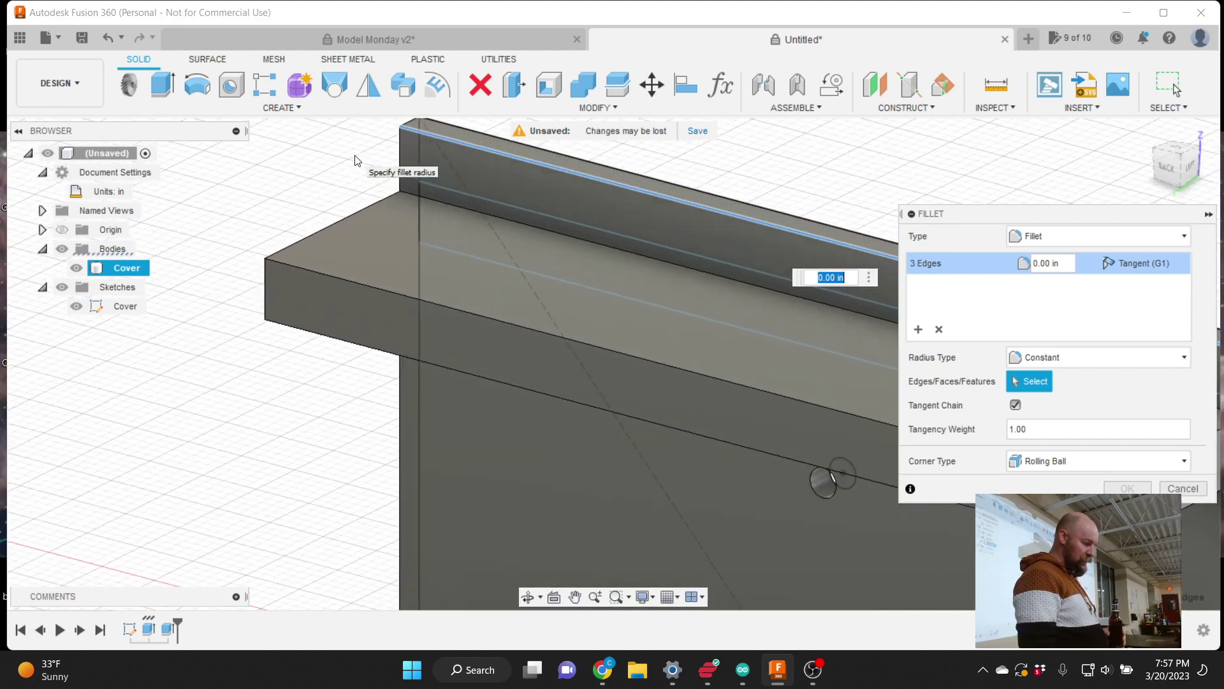
{"action": "left_click", "coordinate": [404, 147]}
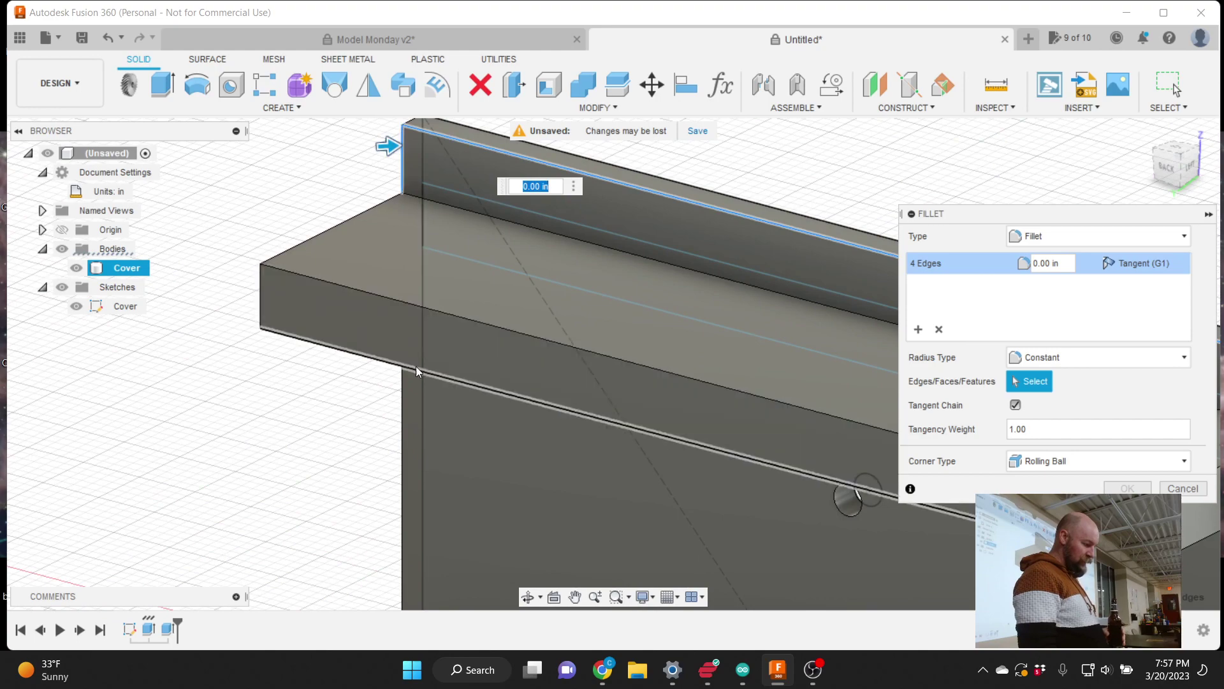
{"action": "left_click", "coordinate": [403, 386]}
{"action": "scroll", "coordinate": [403, 162], "scroll_direction": "down", "scroll_amount": 1}
{"action": "scroll", "coordinate": [403, 164], "scroll_direction": "down", "scroll_amount": 6}
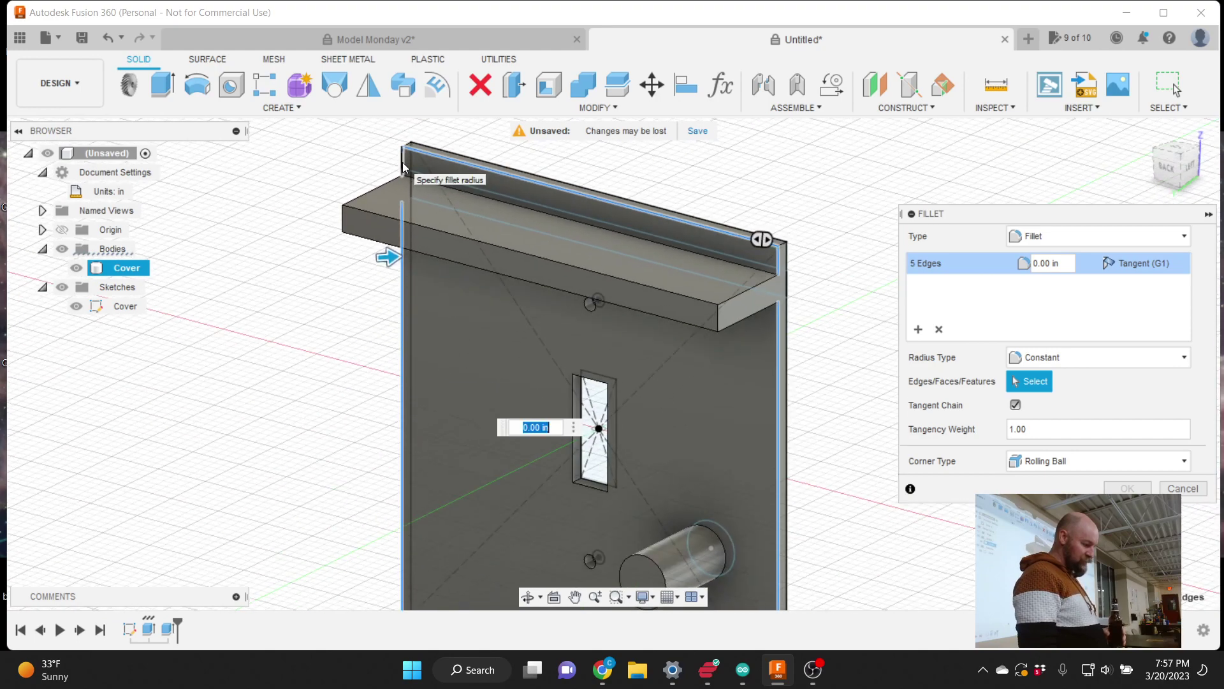
{"action": "left_click", "coordinate": [455, 449]}
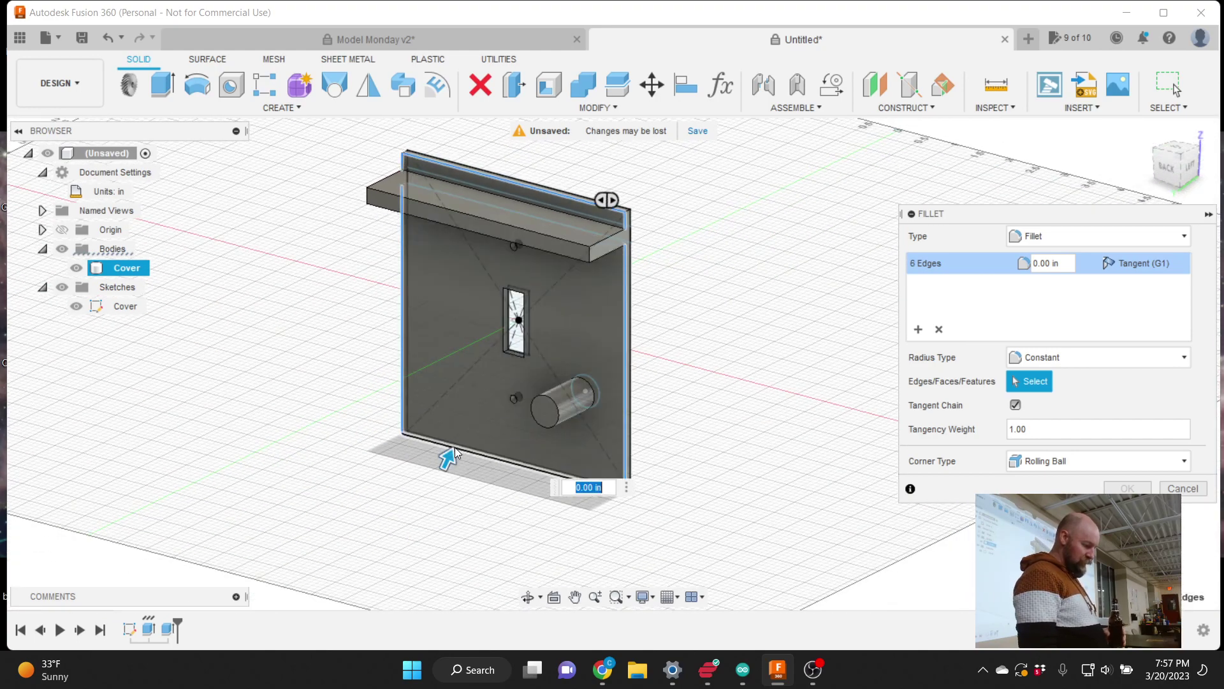
{"action": "scroll", "coordinate": [412, 400], "scroll_direction": "up", "scroll_amount": 4}
{"action": "scroll", "coordinate": [789, 565], "scroll_direction": "down", "scroll_amount": 2}
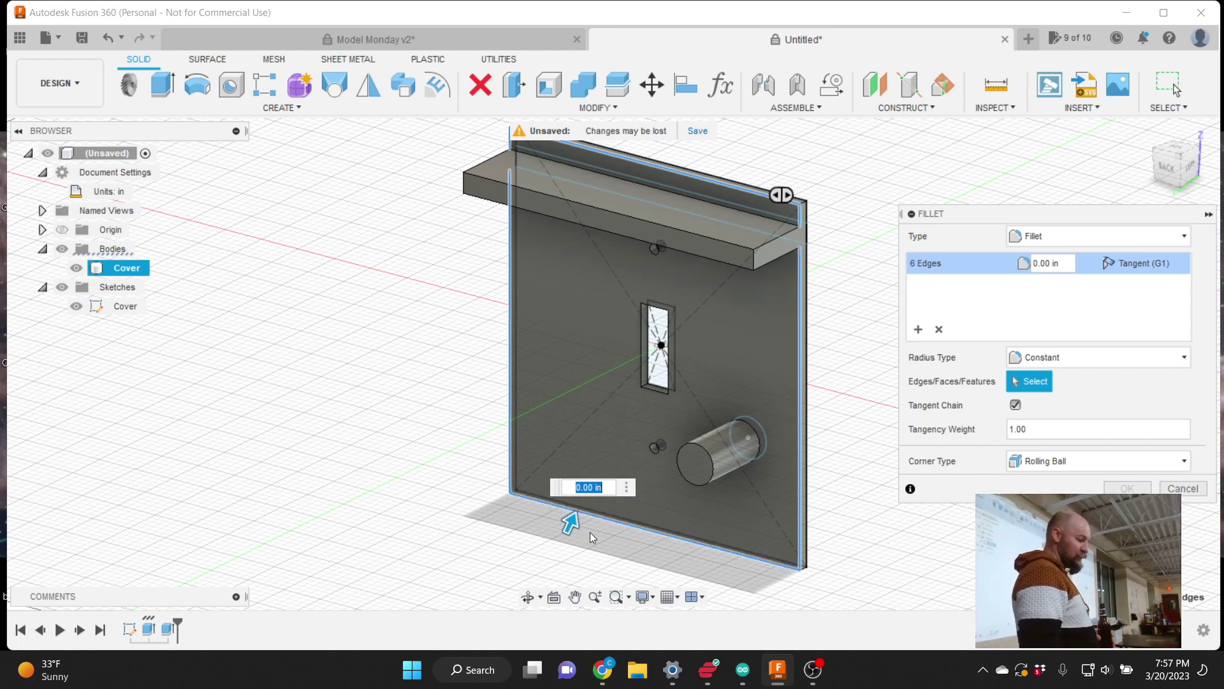
- Set the radius of the fillet on the plate's six front edges to 0.15 in
{"action": "scroll", "coordinate": [574, 510], "scroll_direction": "up", "scroll_amount": 5}
{"action": "left_click_drag", "start_coordinate": [574, 512], "coordinate": [576, 498]}
{"action": "scroll", "coordinate": [576, 497], "scroll_direction": "down", "scroll_amount": 5}
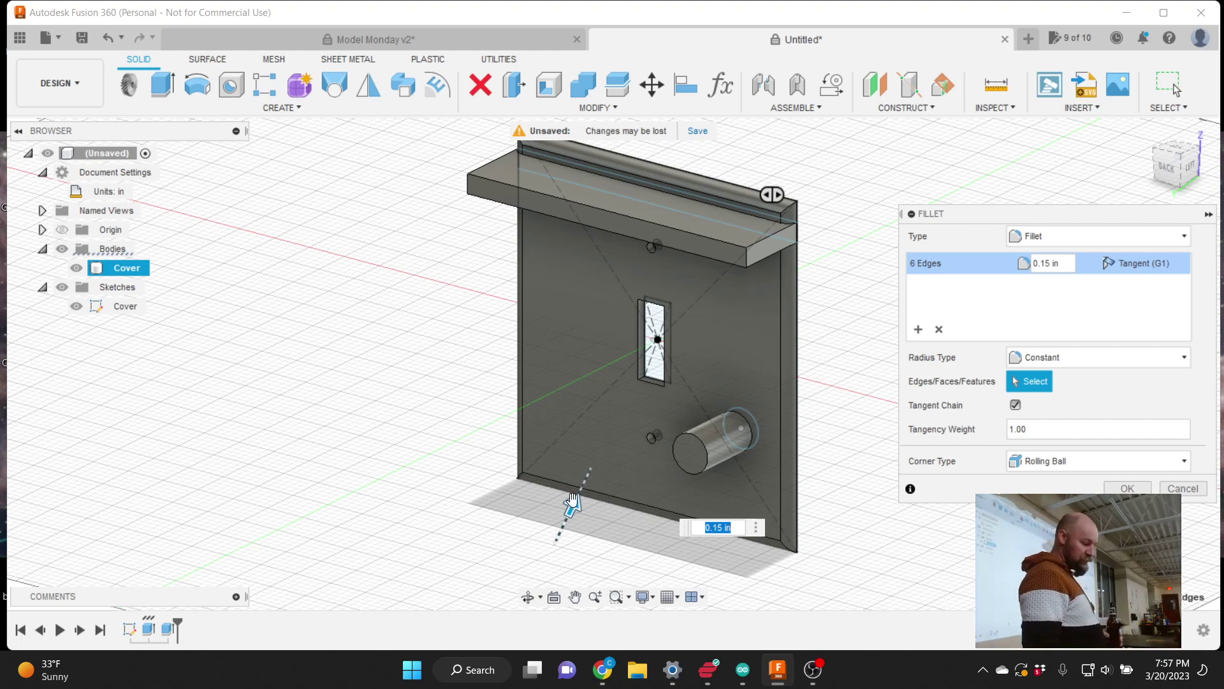
- Set the fillet radius on the plate's six front edges to 0.125 in and apply the fillet
{"action": "scroll", "coordinate": [572, 500], "scroll_direction": "up", "scroll_amount": 2}
{"action": "scroll", "coordinate": [571, 500], "scroll_direction": "up", "scroll_amount": 3}
{"action": "mouse_move", "coordinate": [596, 495]}
{"action": "left_mouse_down"}
{"action": "mouse_move", "coordinate": [585, 503]}
{"action": "mouse_move", "coordinate": [593, 494]}
{"action": "left_mouse_up"}
{"action": "scroll", "coordinate": [452, 458], "scroll_direction": "down", "scroll_amount": 6}
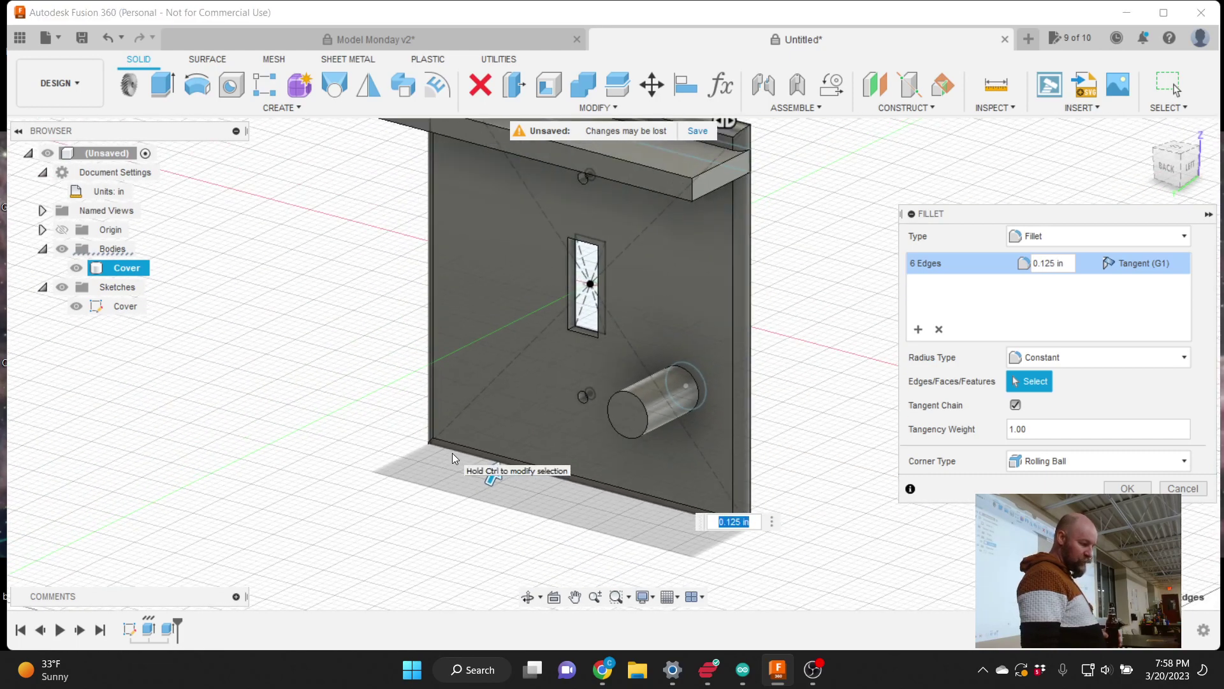
{"action": "scroll", "coordinate": [742, 430], "scroll_direction": "down", "scroll_amount": 2}
{"action": "scroll", "coordinate": [570, 291], "scroll_direction": "up", "scroll_amount": 2}
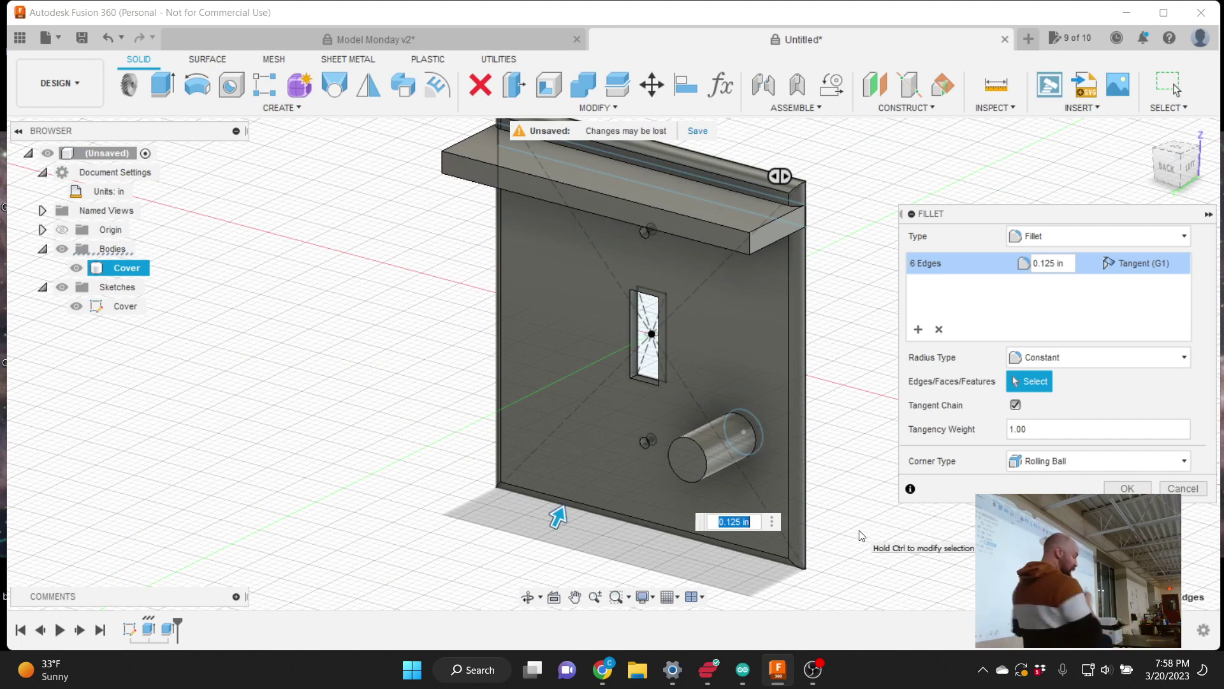
{"action": "left_click", "coordinate": [614, 109]}
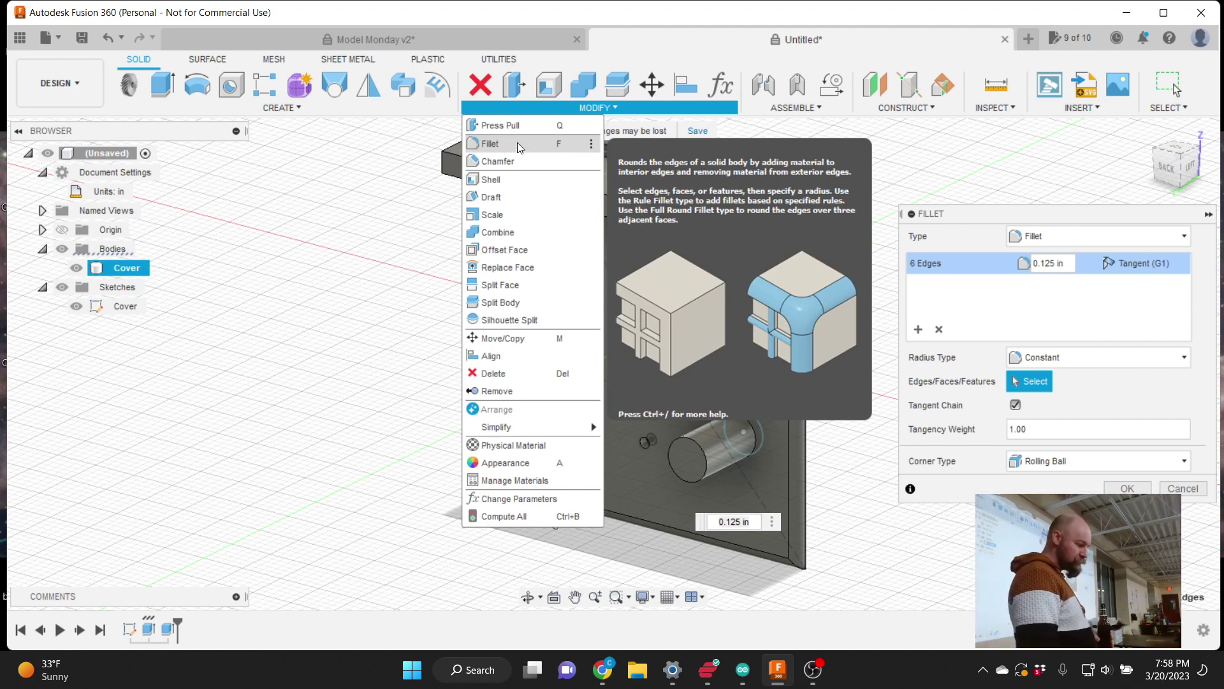
{"action": "left_click", "coordinate": [660, 23]}
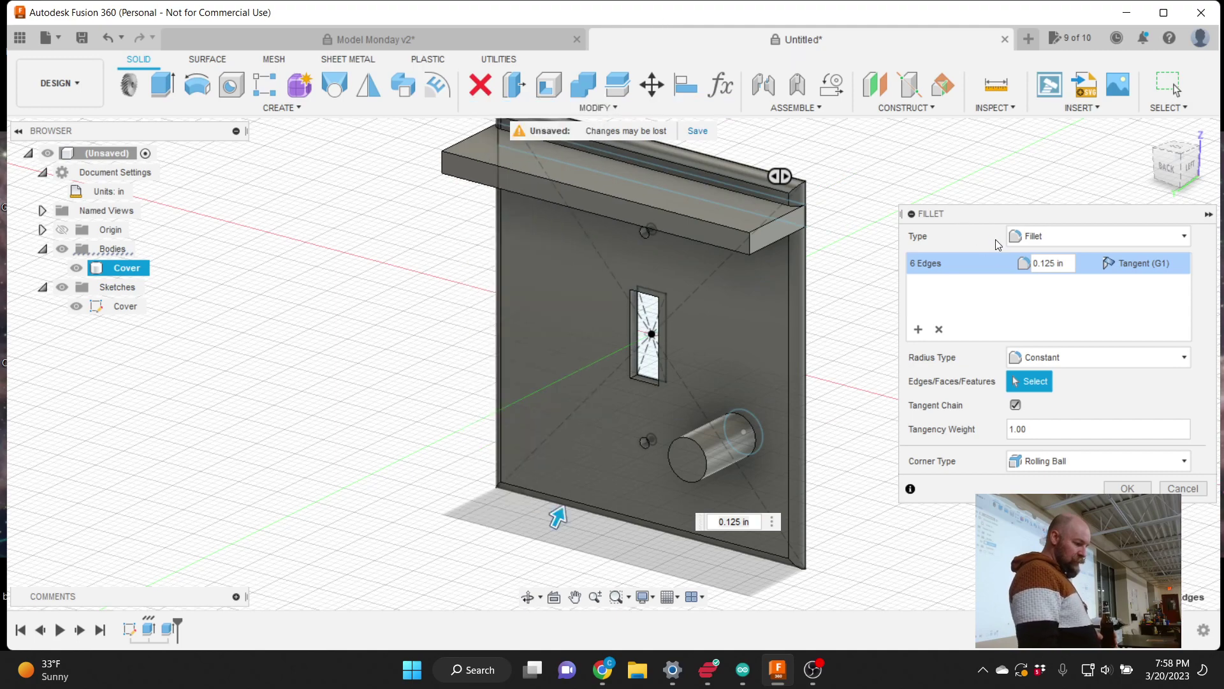
{"action": "left_click_drag", "start_coordinate": [990, 216], "coordinate": [906, 191]}
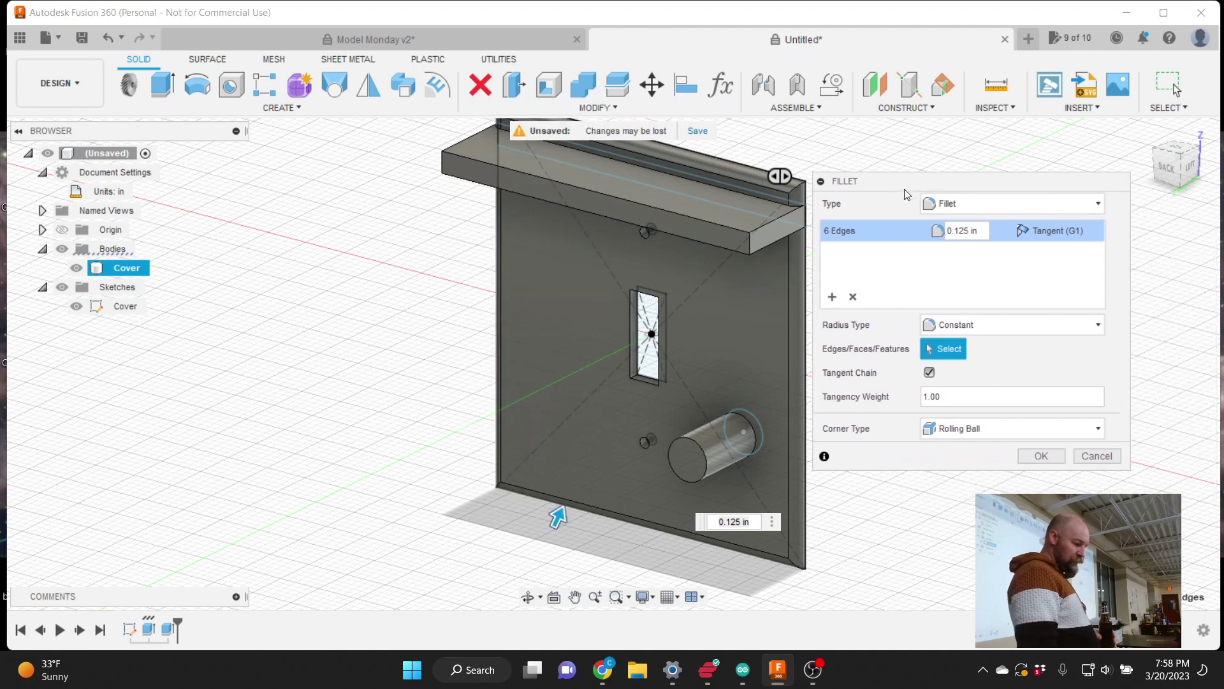
{"action": "left_click", "coordinate": [1042, 456]}
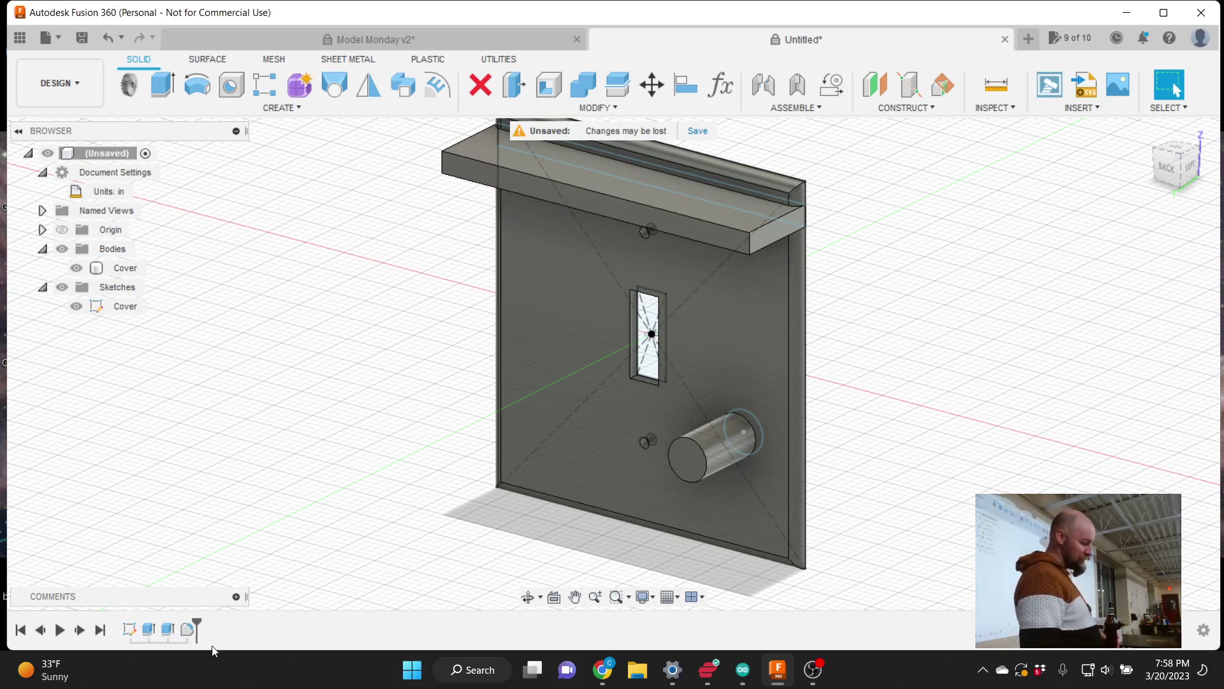
- Reopen the plate's edge fillet for editing and try a radius of 0.8255 in
{"action": "double_click", "coordinate": [188, 630]}
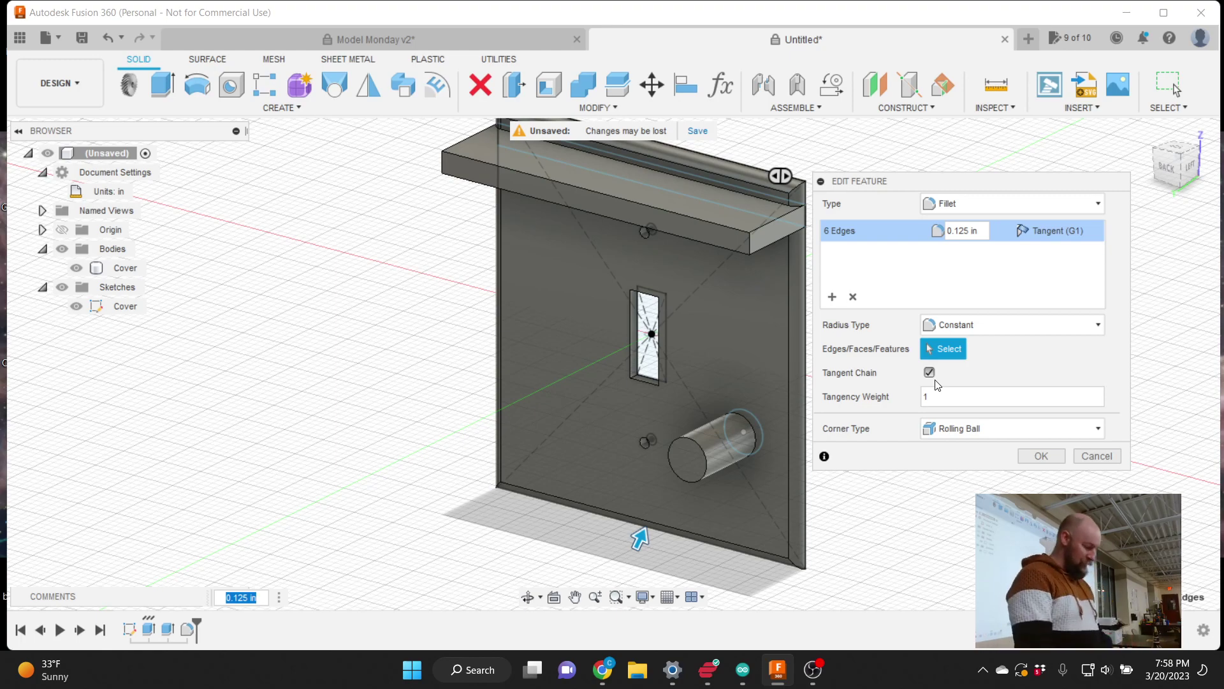
{"action": "type", "text": ".8"}
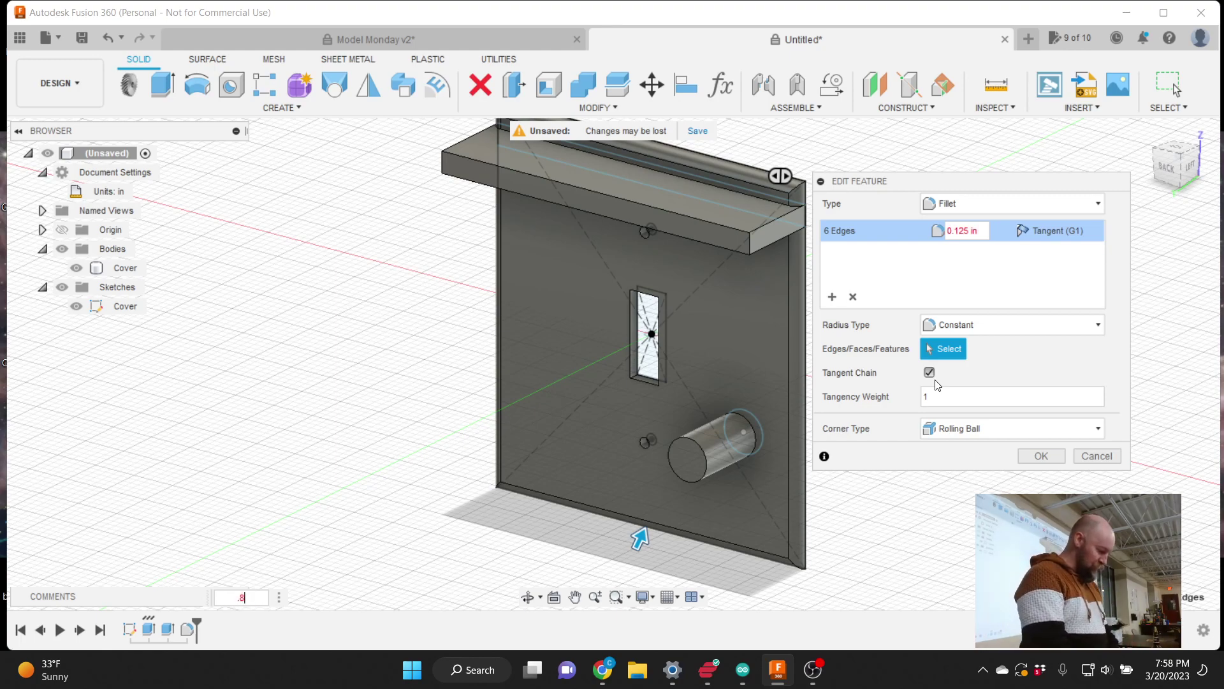
{"action": "type", "text": "255"}
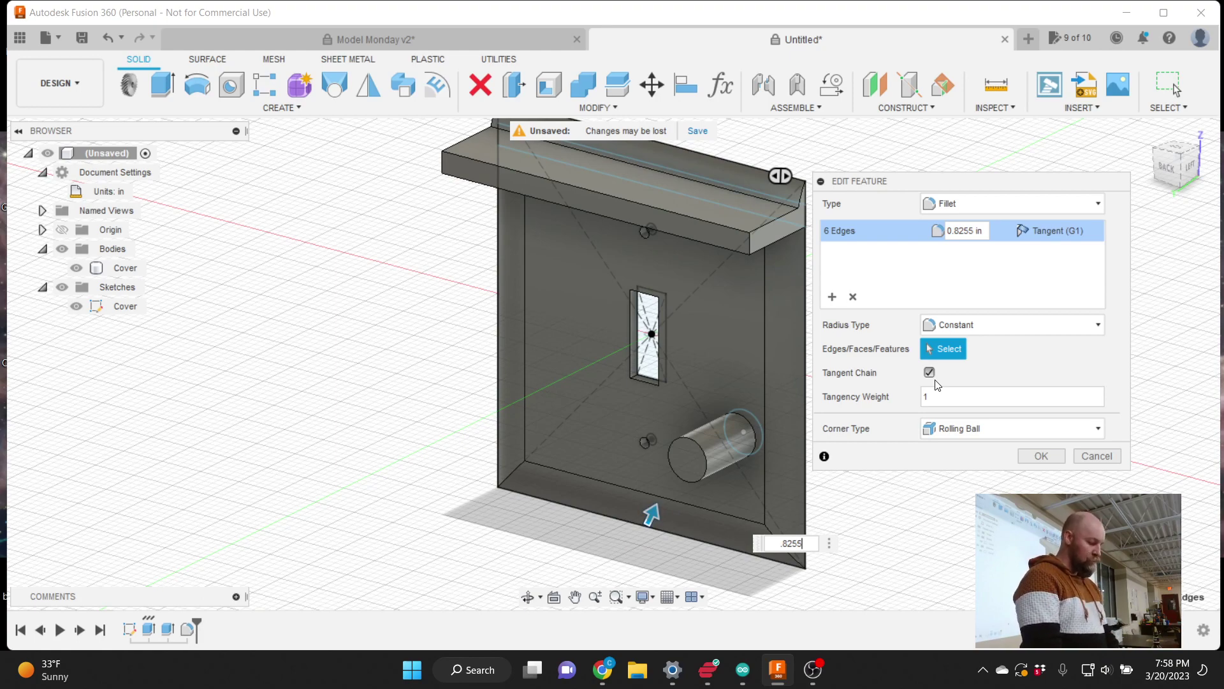
- Replace the fillet radius with 0.15 in, apply the edit and view the cover straight from the back
{"action": "key", "text": "BackSpace"}
{"action": "key", "text": "BackSpace"}
{"action": "key", "text": "BackSpace"}
{"action": "key", "text": "BackSpace"}
{"action": "key", "text": "BackSpace"}
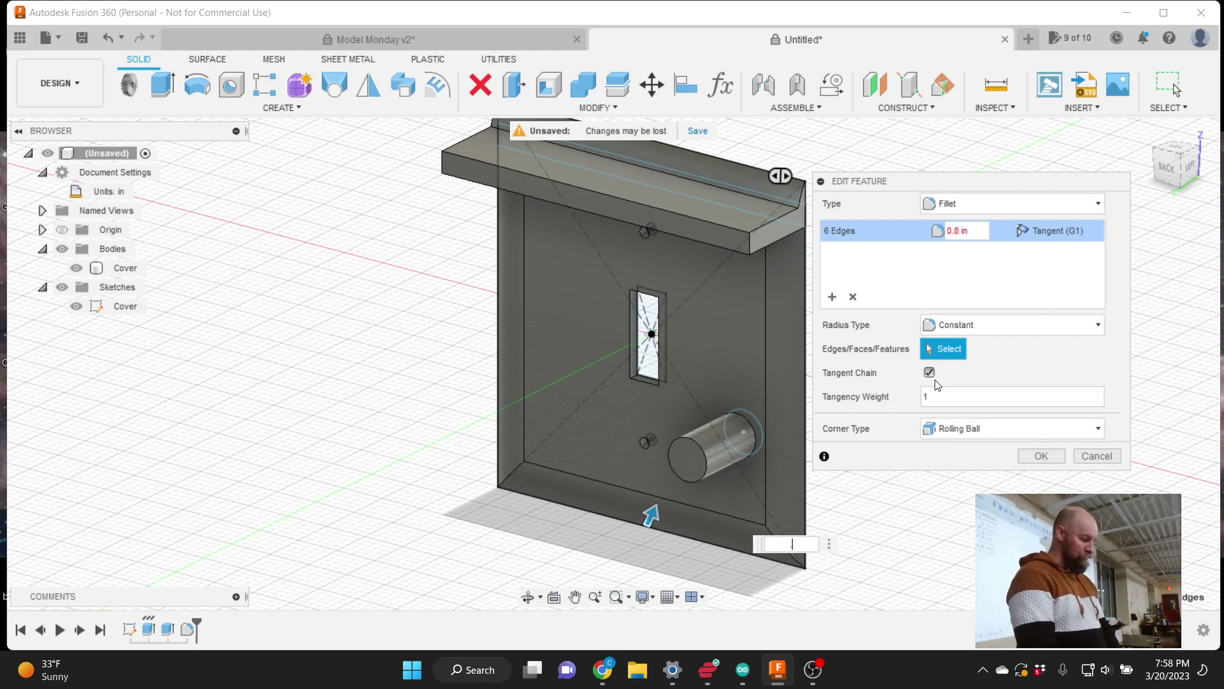
{"action": "left_click_drag", "start_coordinate": [650, 513], "coordinate": [640, 534]}
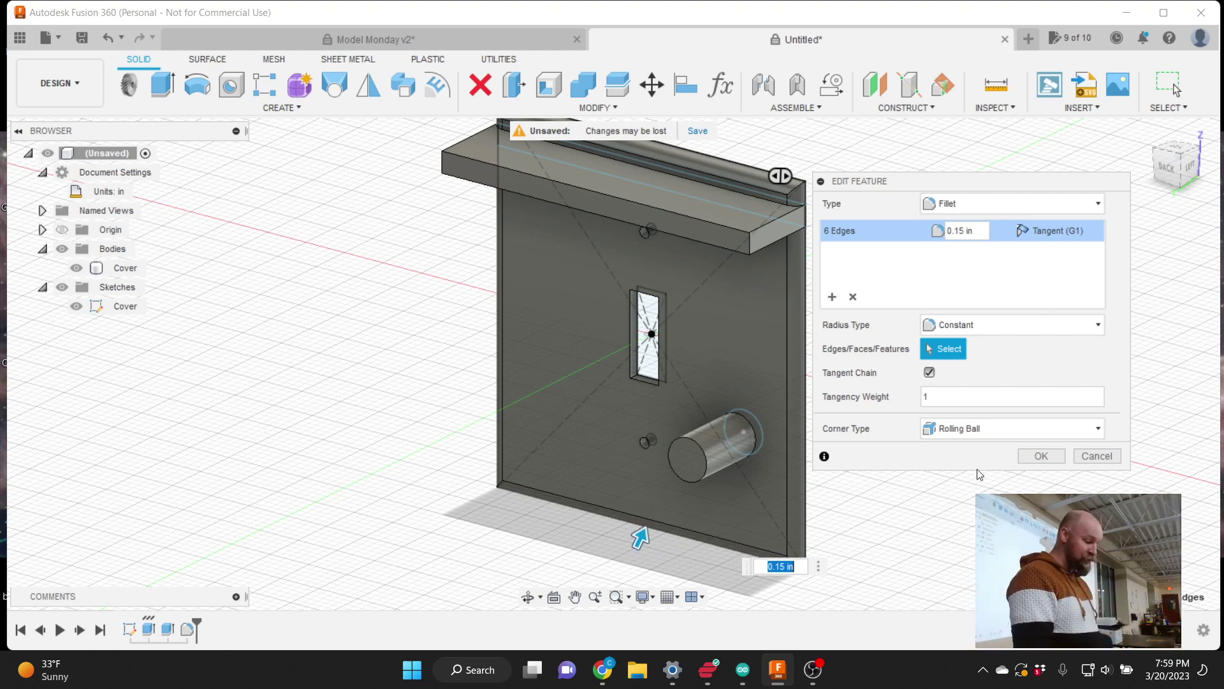
{"action": "left_click", "coordinate": [1041, 455]}
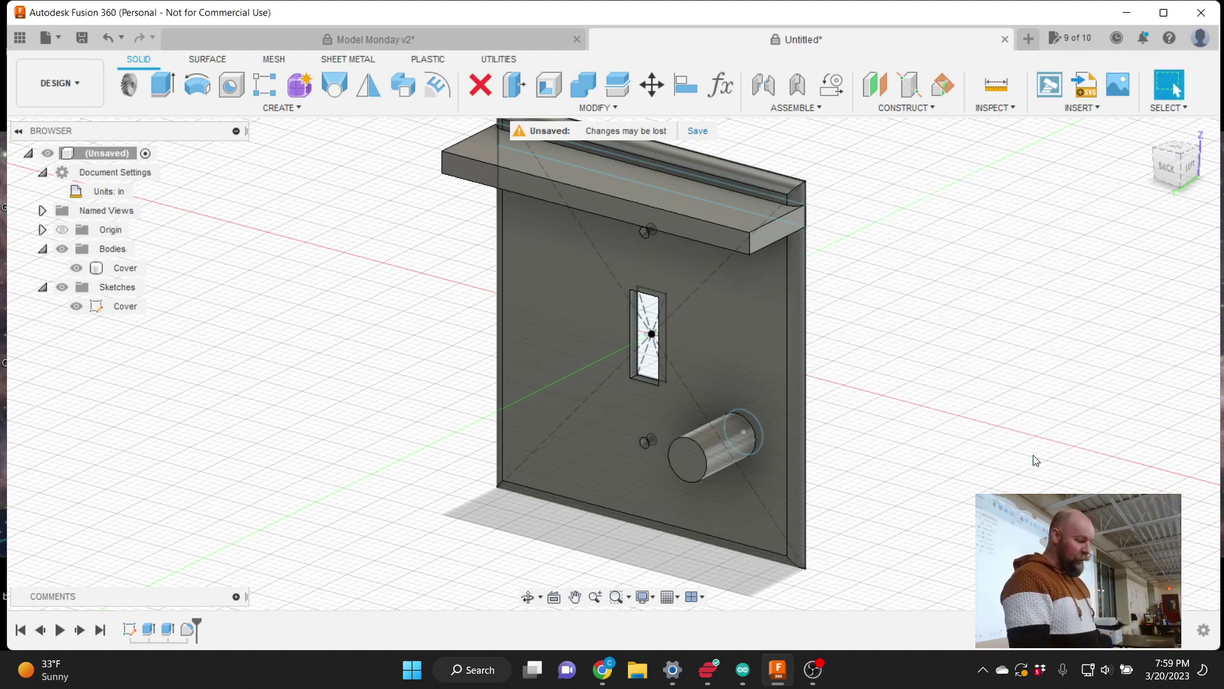
{"action": "left_click", "coordinate": [1167, 167]}
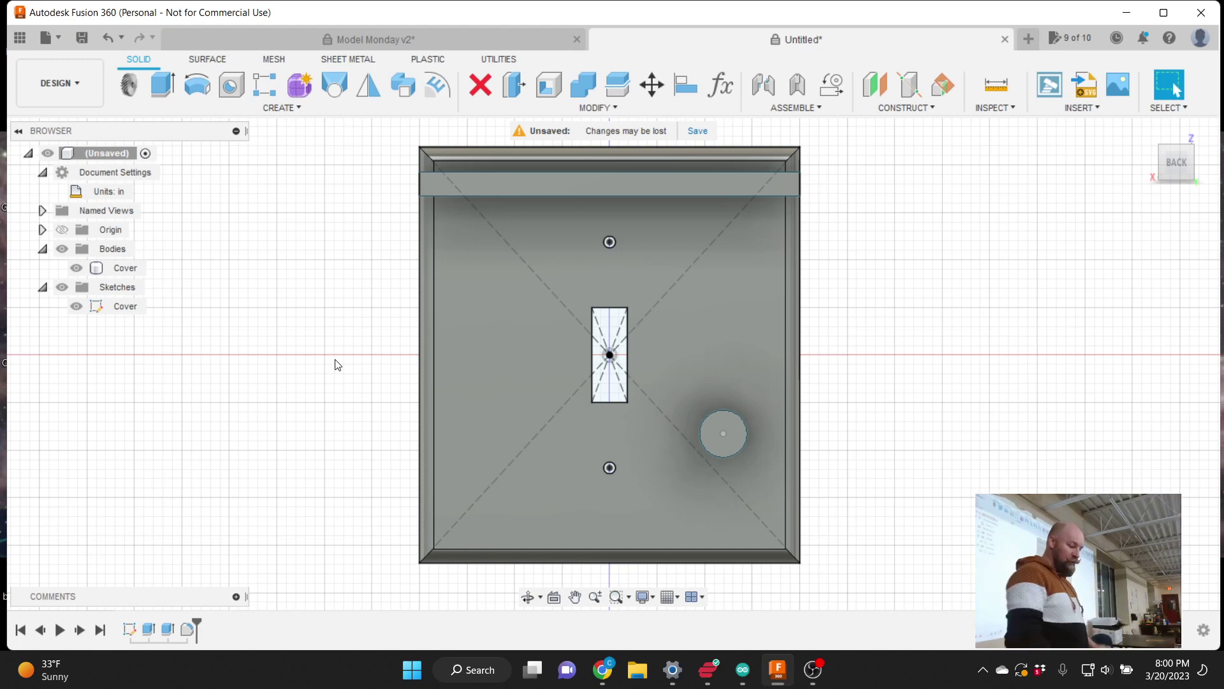
{"action": "left_click", "coordinate": [1167, 675]}
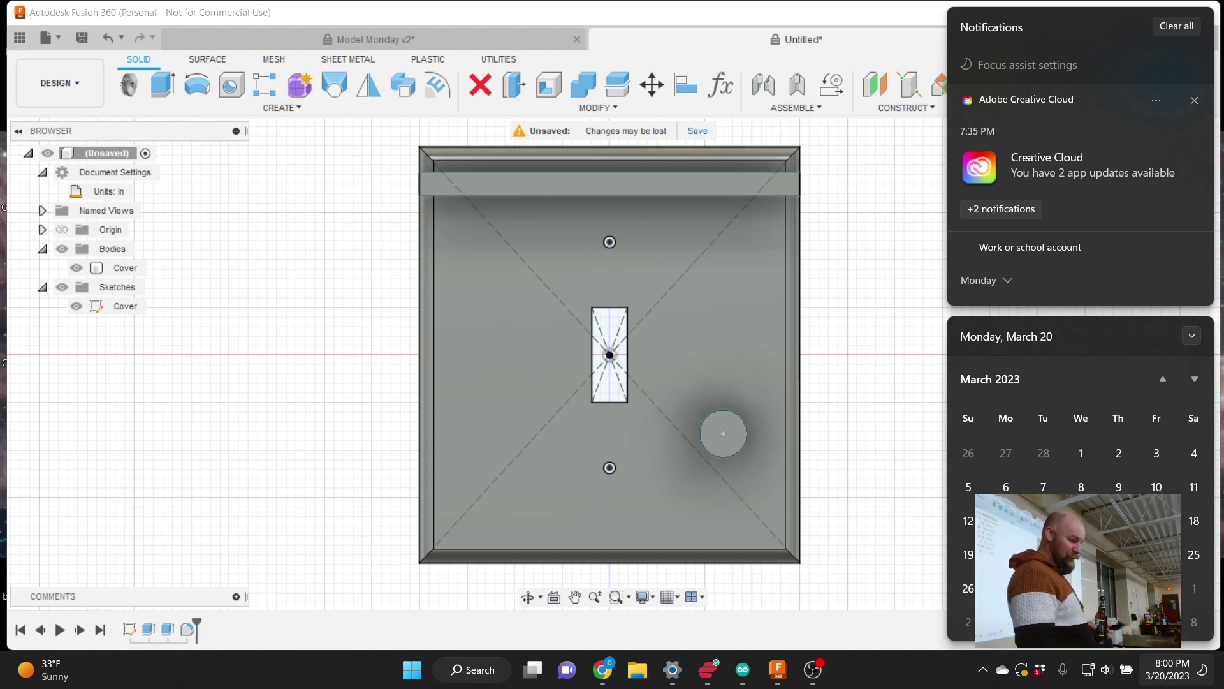
{"action": "left_click", "coordinate": [883, 426]}
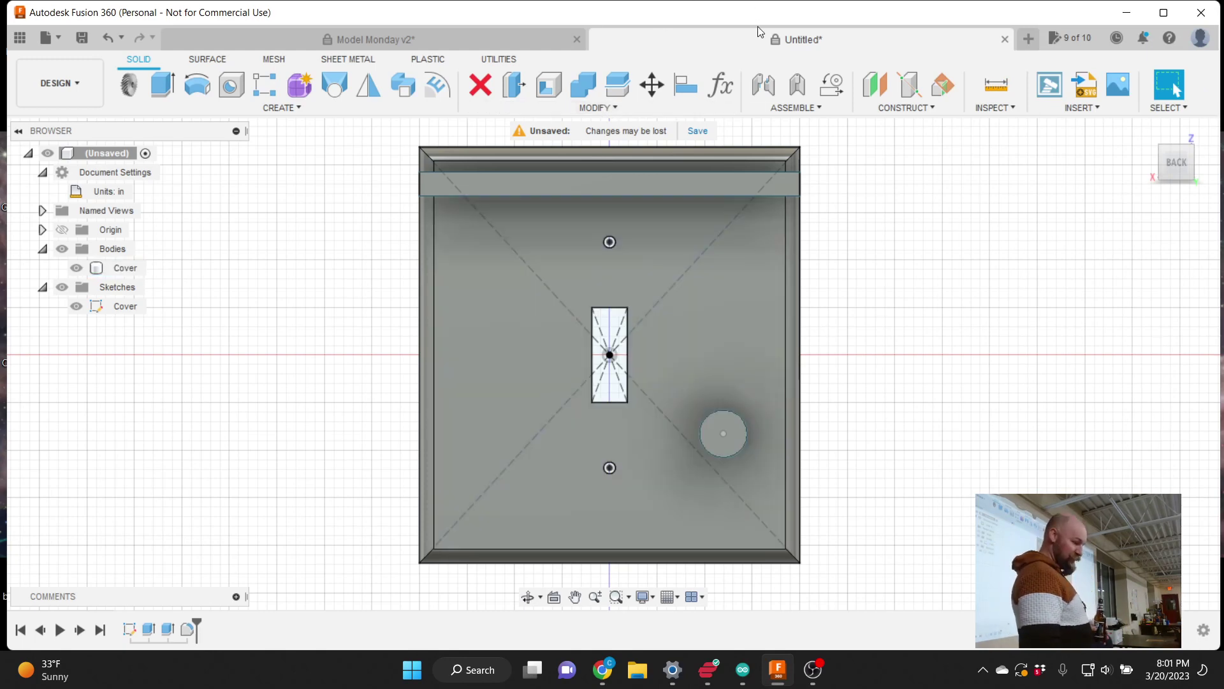
{"action": "left_click", "coordinate": [798, 106]}
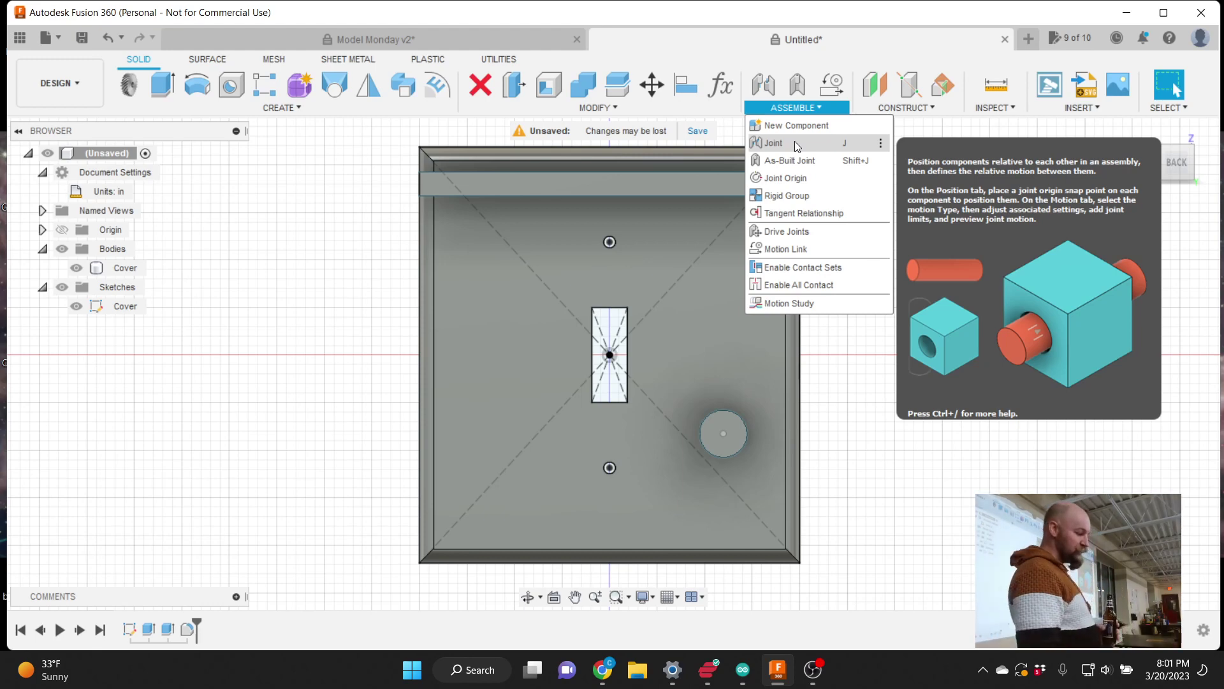
{"action": "left_click", "coordinate": [354, 182]}
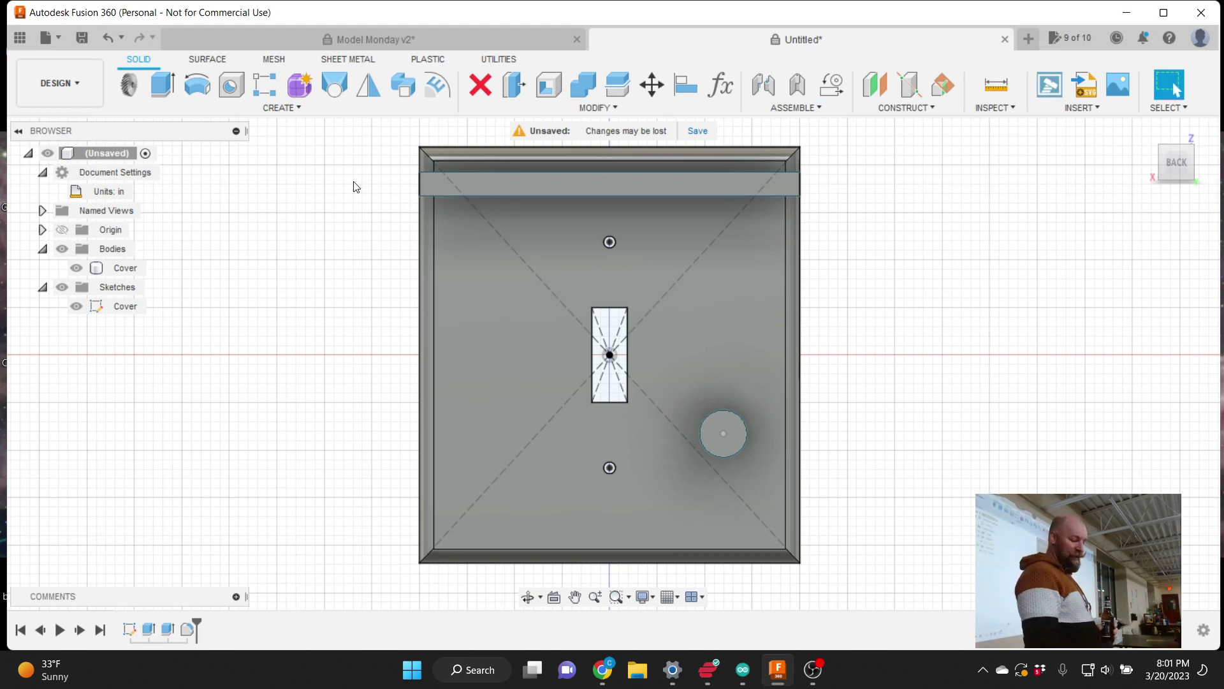
{"action": "left_click", "coordinate": [1167, 668]}
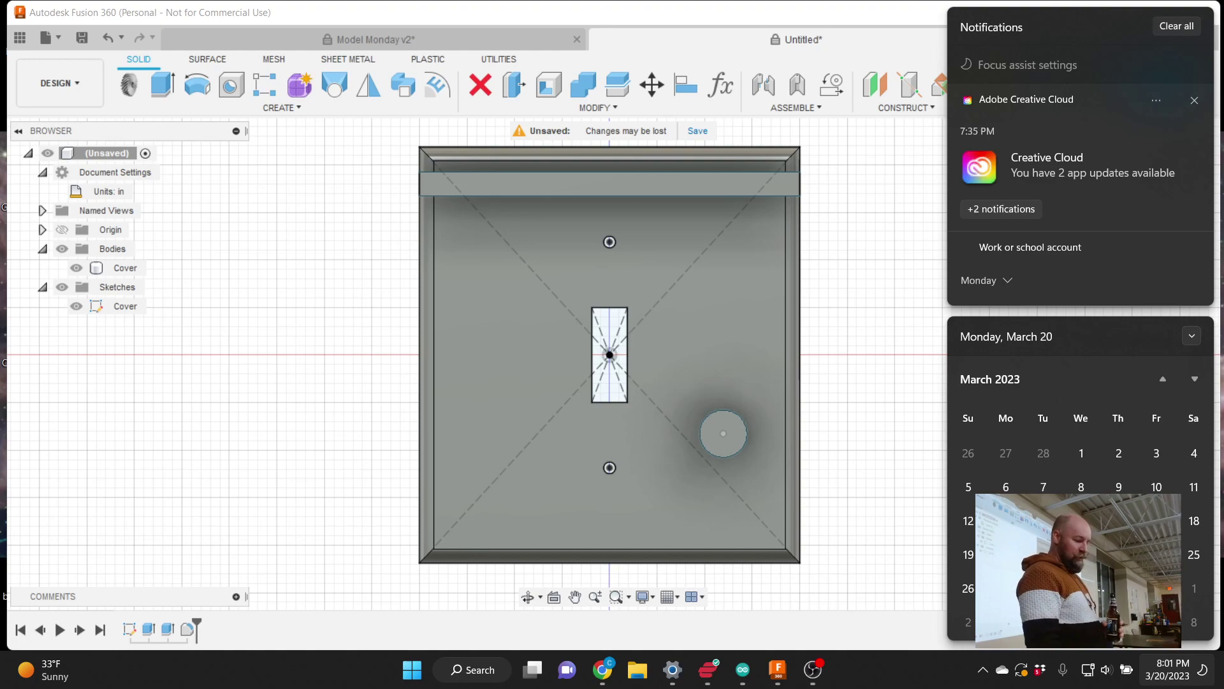
{"action": "mouse_move", "coordinate": [813, 675]}
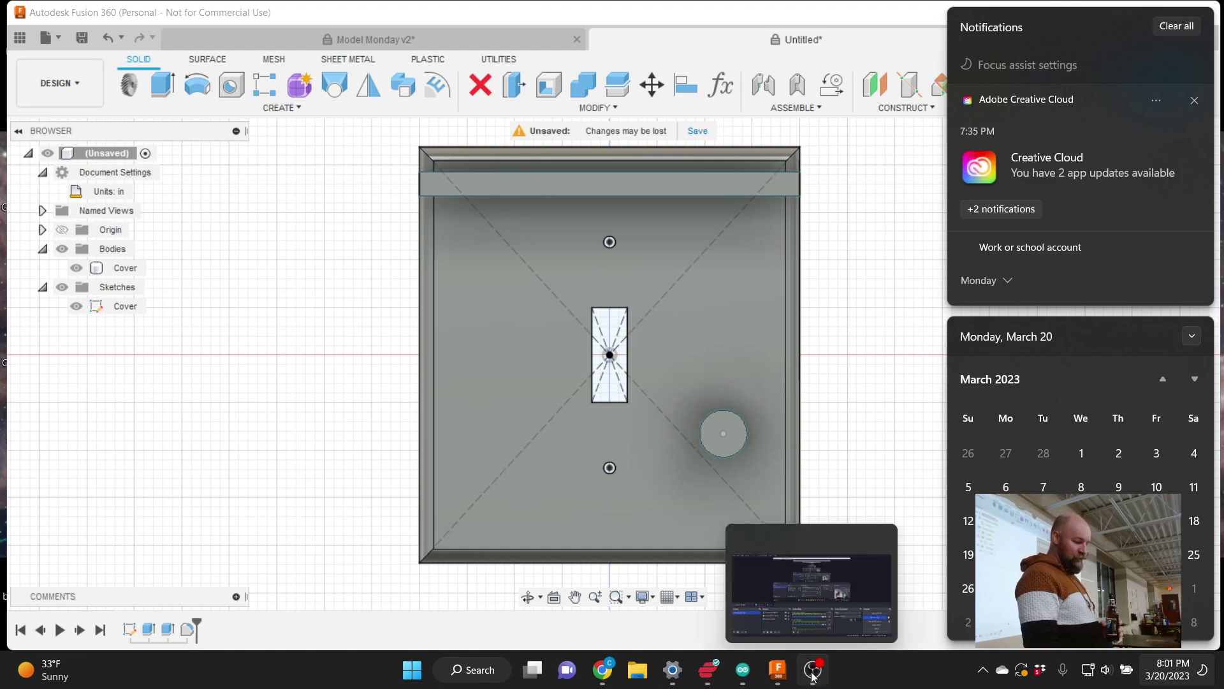
{"action": "left_click", "coordinate": [863, 494]}
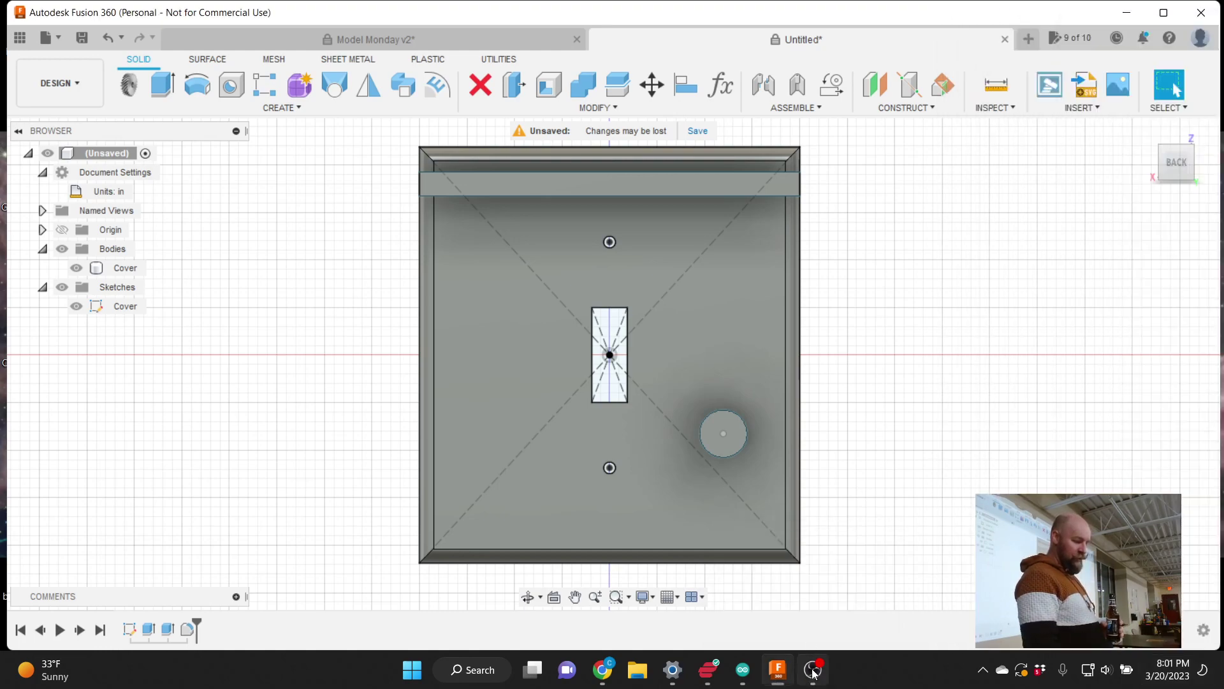